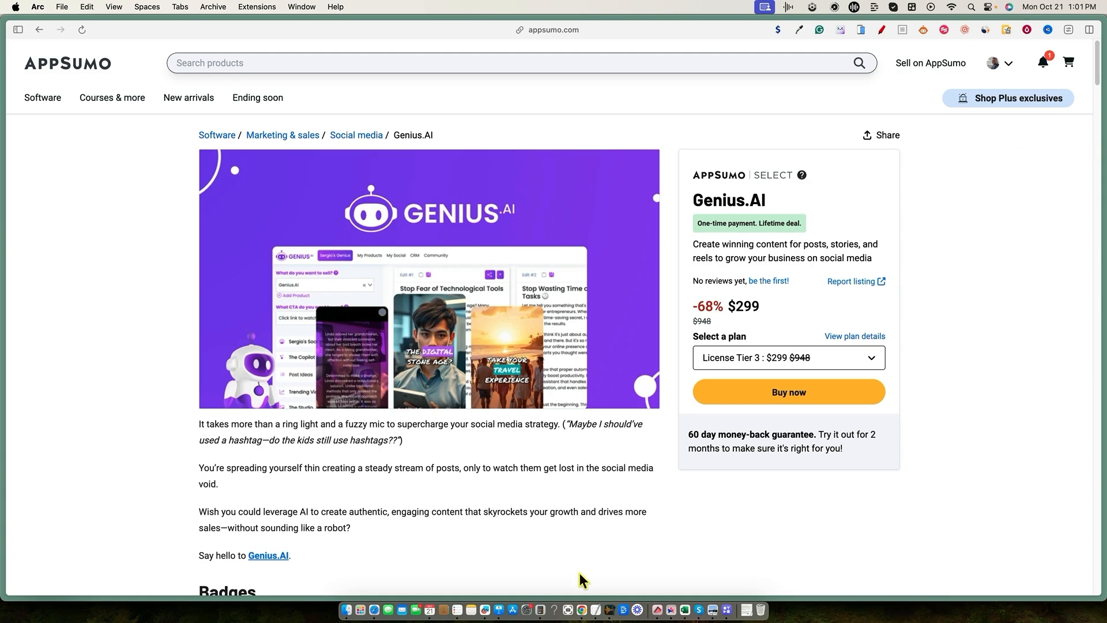
# Look through the Genius.AI deal page's summary, integrations and overview sections
pyautogui.scroll(-10, 646, 519)
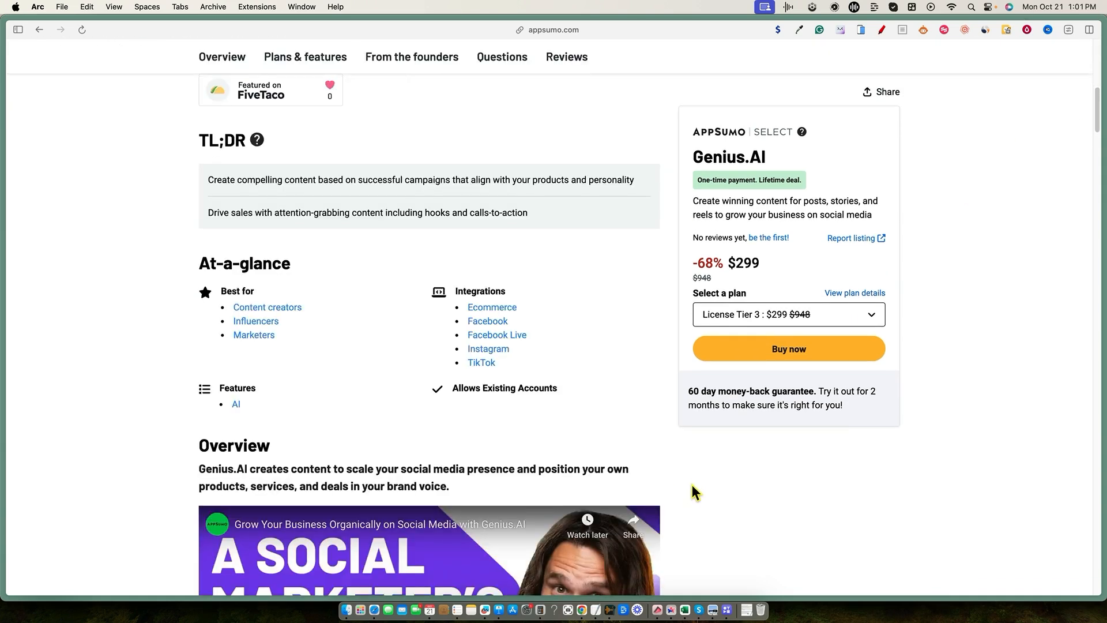
pyautogui.scroll(-4, 692, 486)
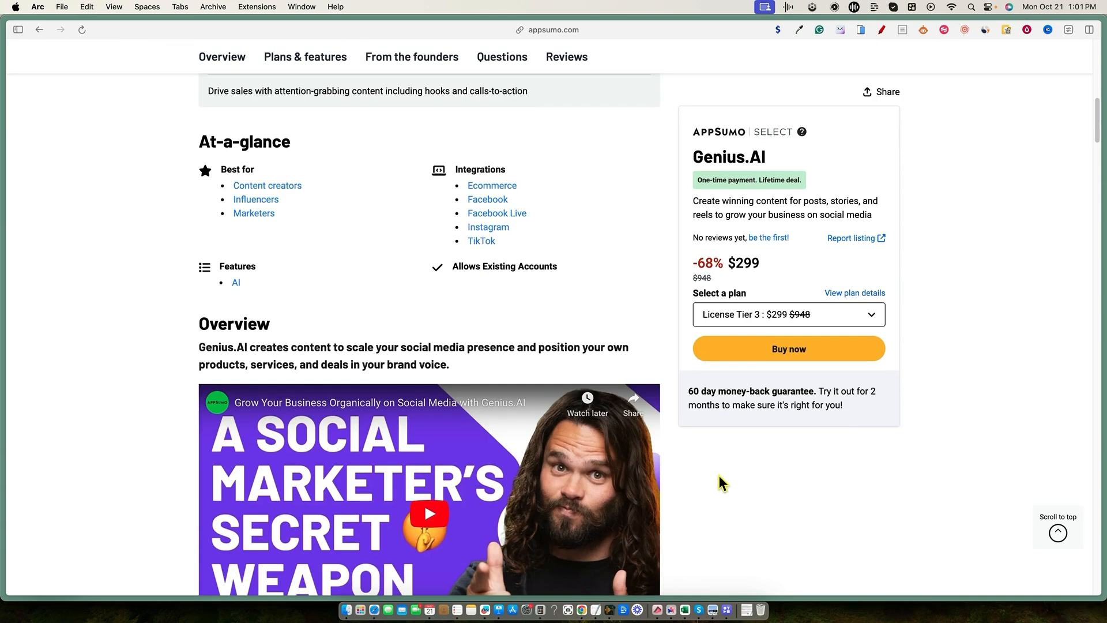
pyautogui.scroll(-5, 728, 489)
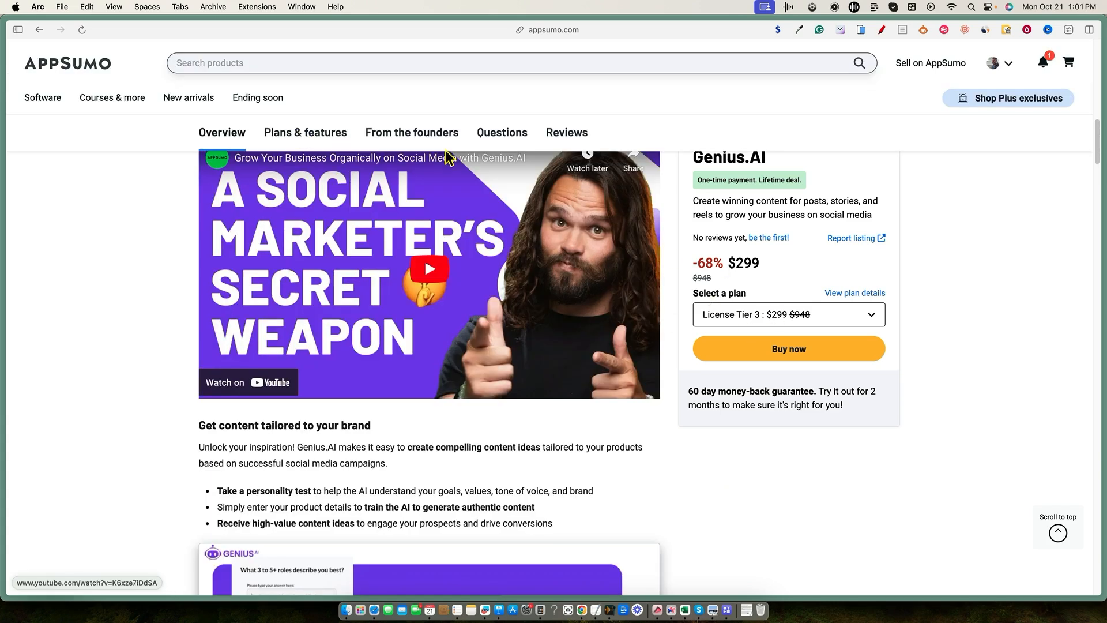
# Review the deal terms and the features included in all plans in the Plans & features section
pyautogui.click(326, 134)
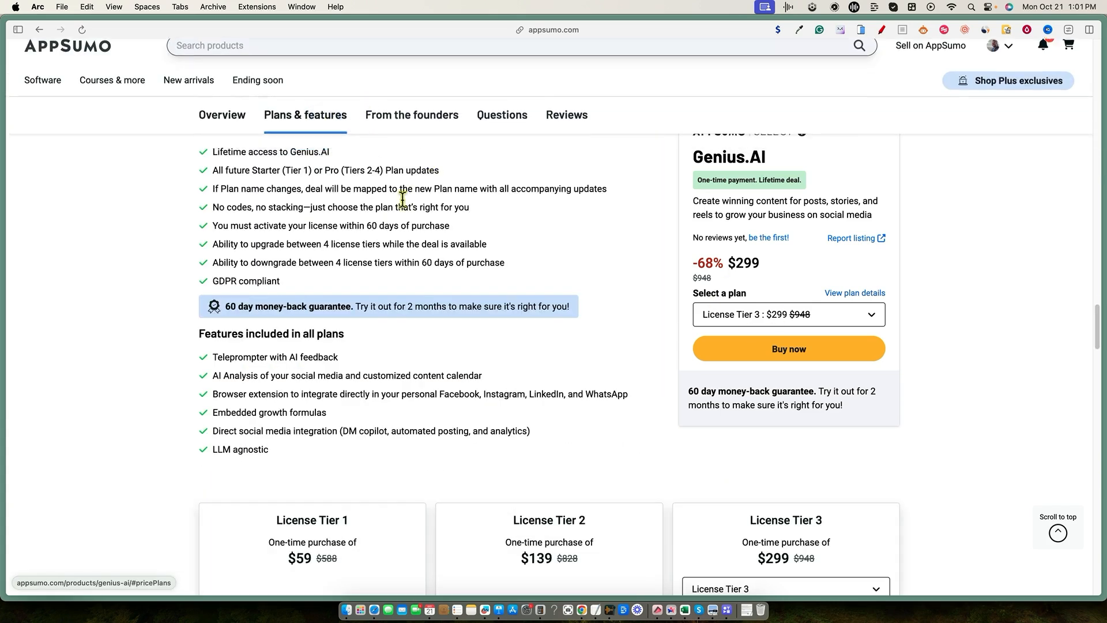
pyautogui.moveTo(282, 453); pyautogui.dragTo(218, 361)
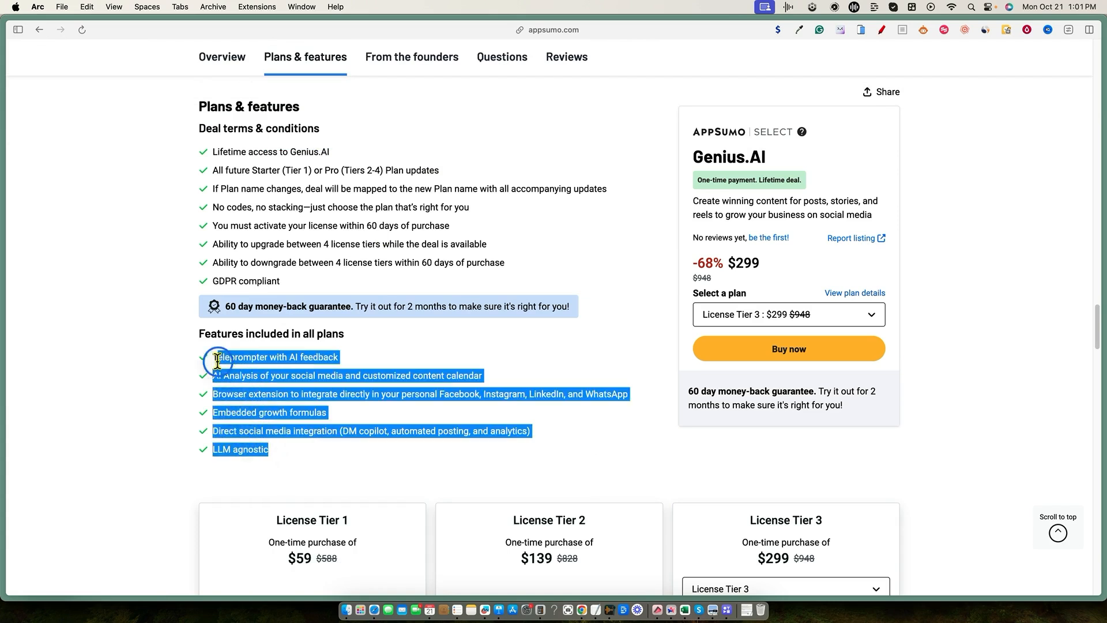
pyautogui.click(312, 429)
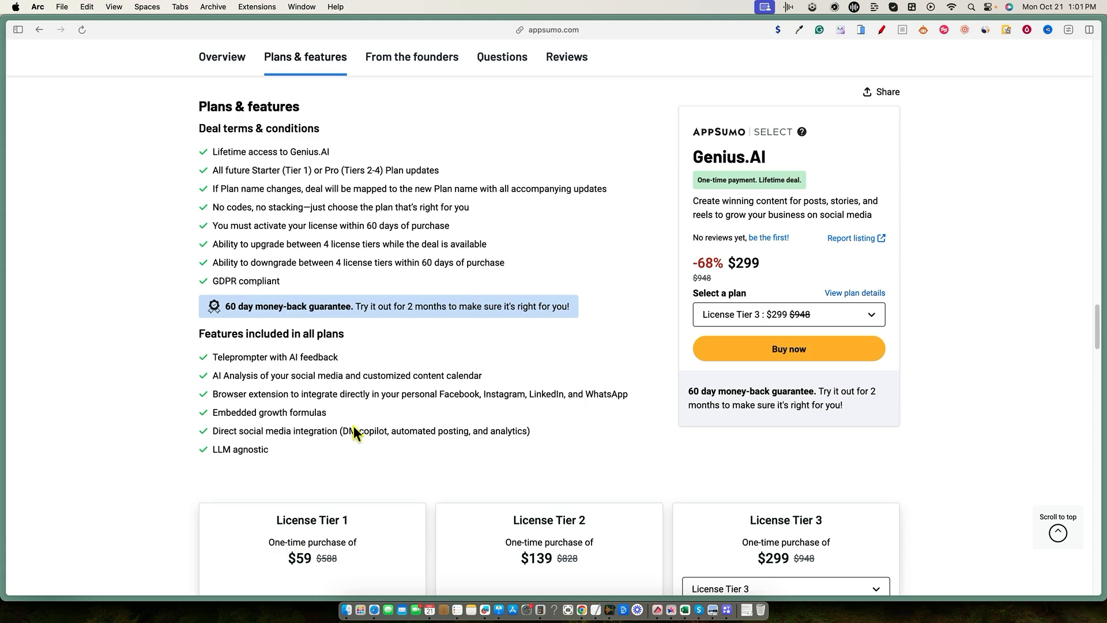
pyautogui.moveTo(305, 445); pyautogui.dragTo(207, 151)
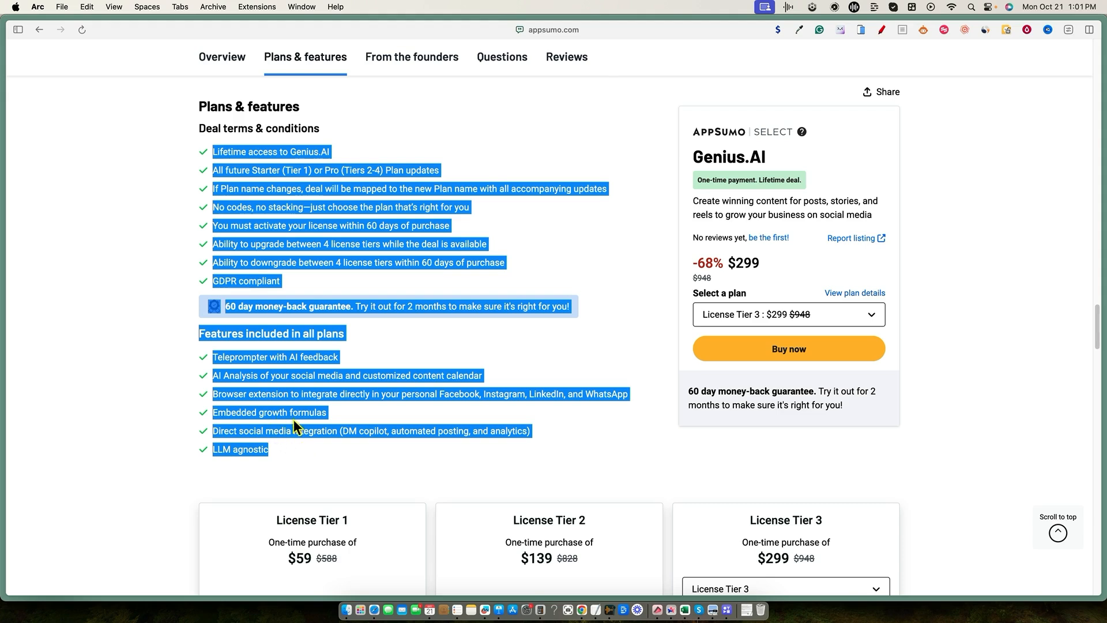
pyautogui.click(518, 453)
pyautogui.scroll(-1, 481, 375)
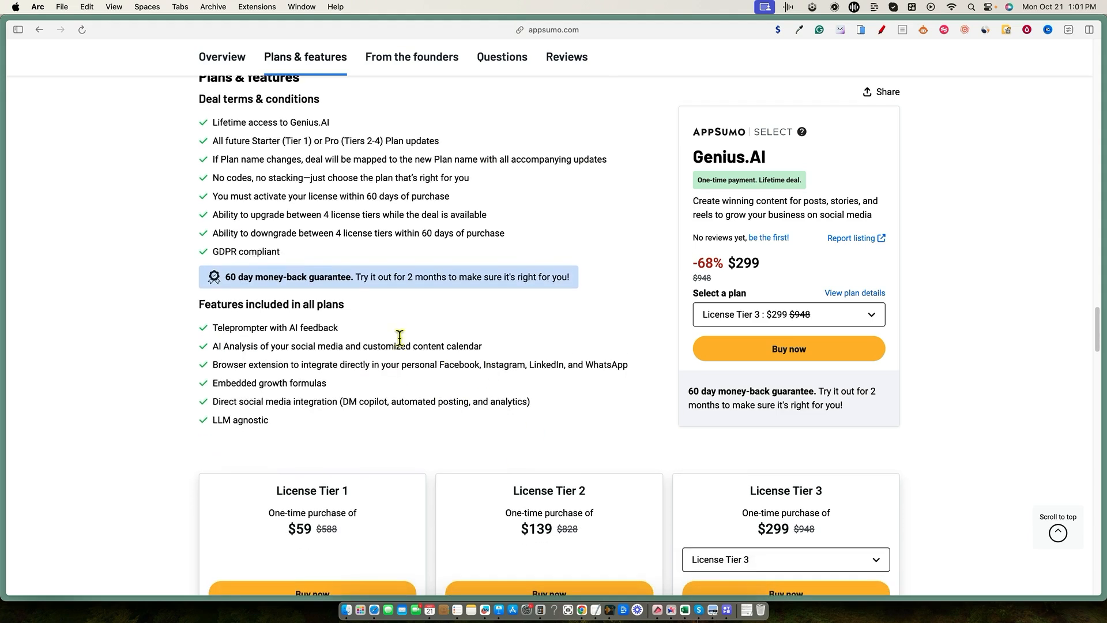
# Compare the prices, AI reel allowances and image generation limits of License Tiers 1, 2 and 3
pyautogui.scroll(-5, 530, 424)
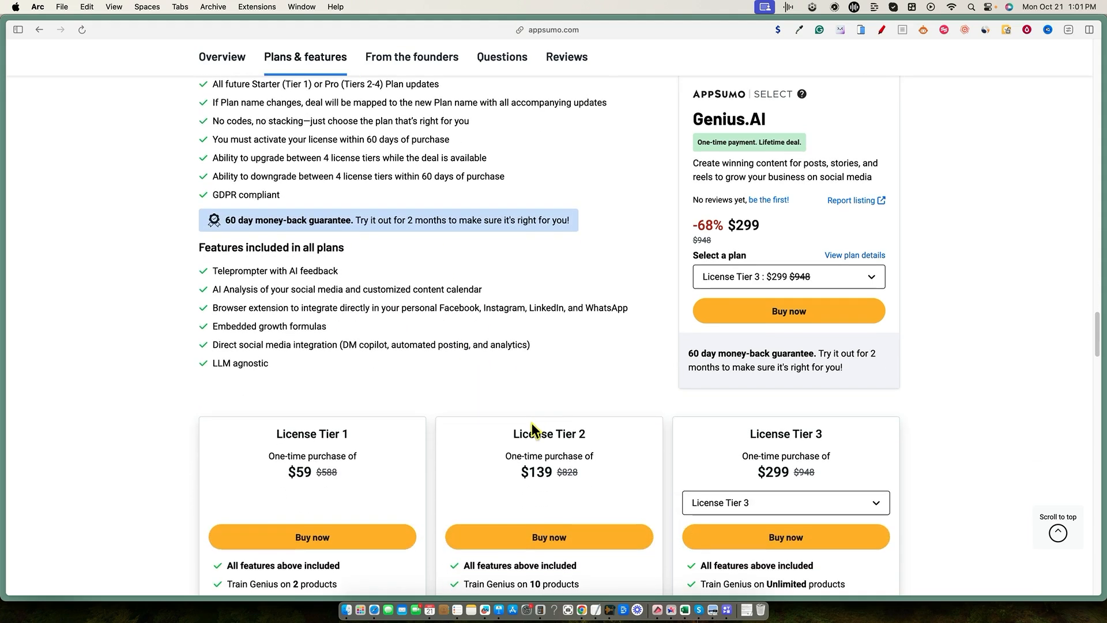
pyautogui.scroll(-1, 427, 368)
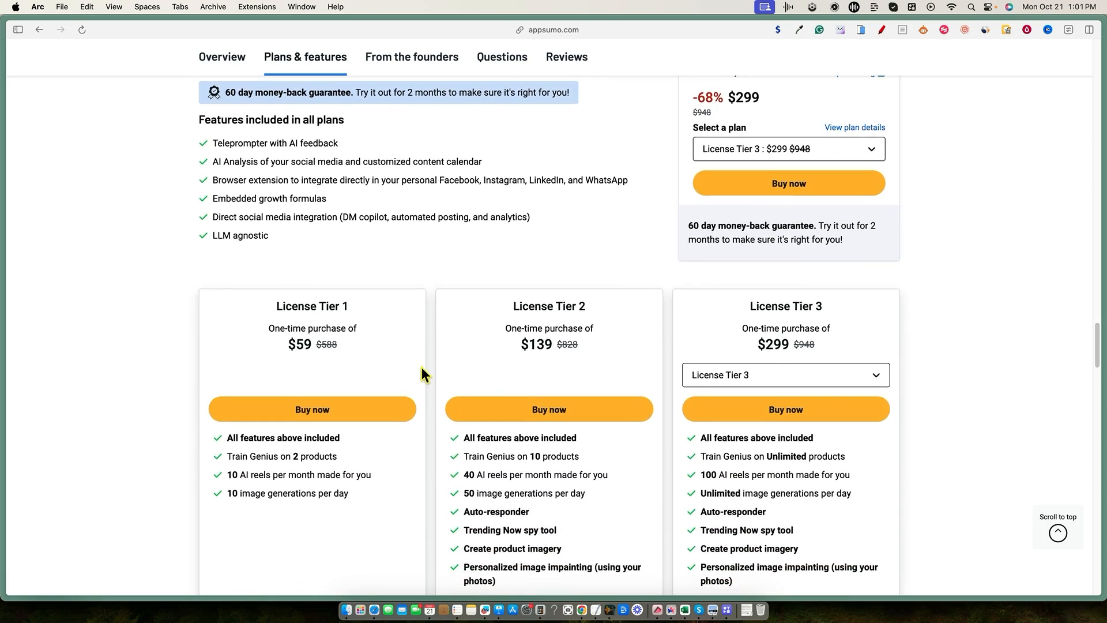
pyautogui.scroll(-1, 375, 350)
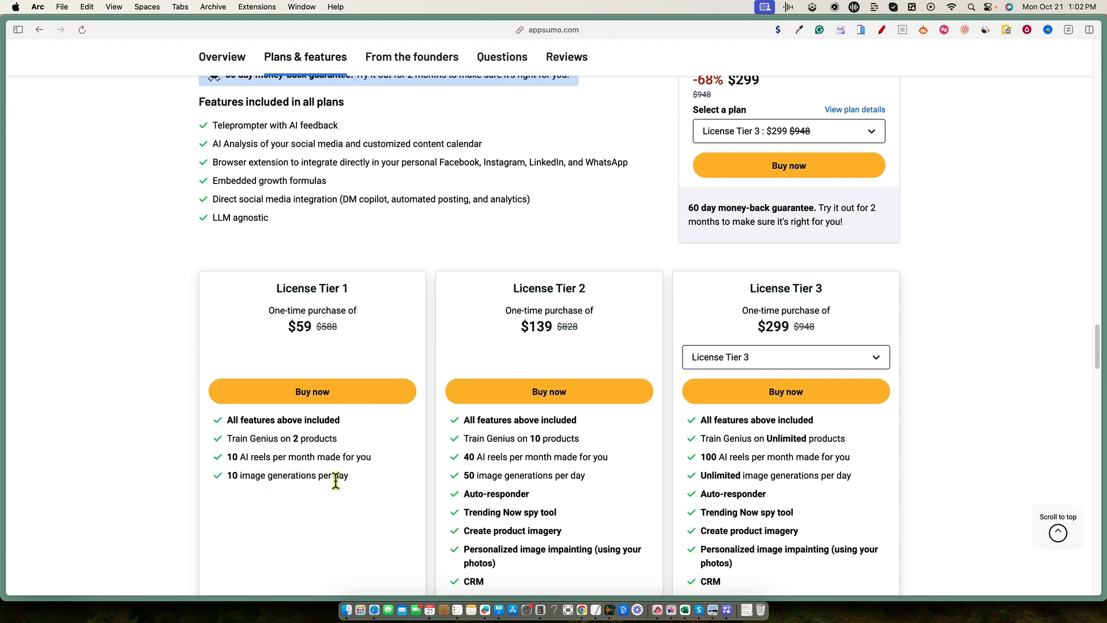
pyautogui.moveTo(355, 472); pyautogui.dragTo(211, 477)
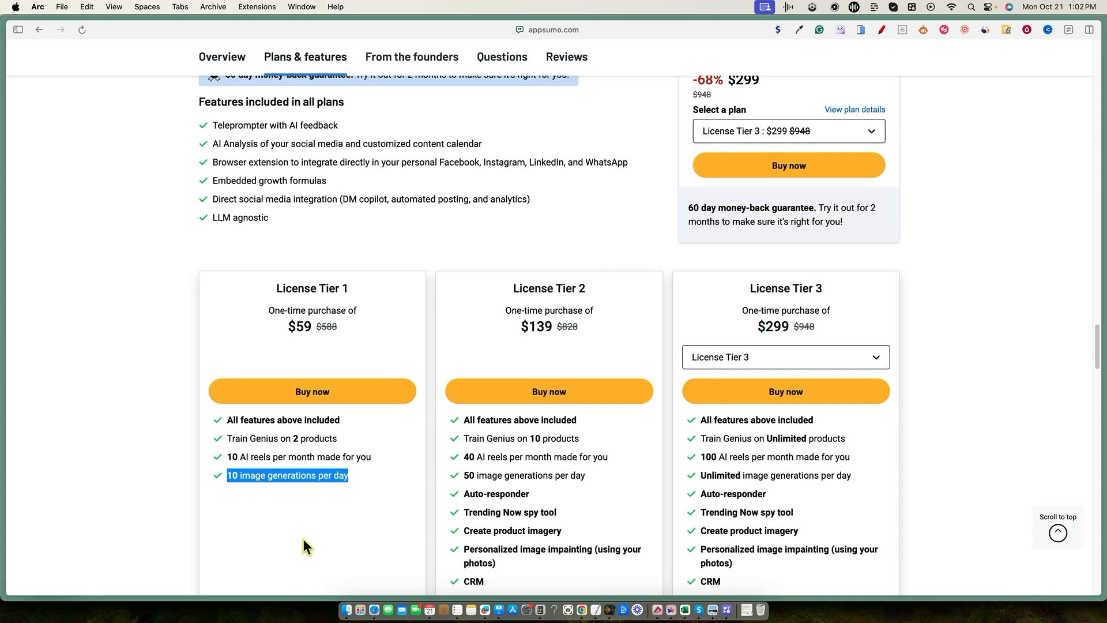
pyautogui.click(317, 521)
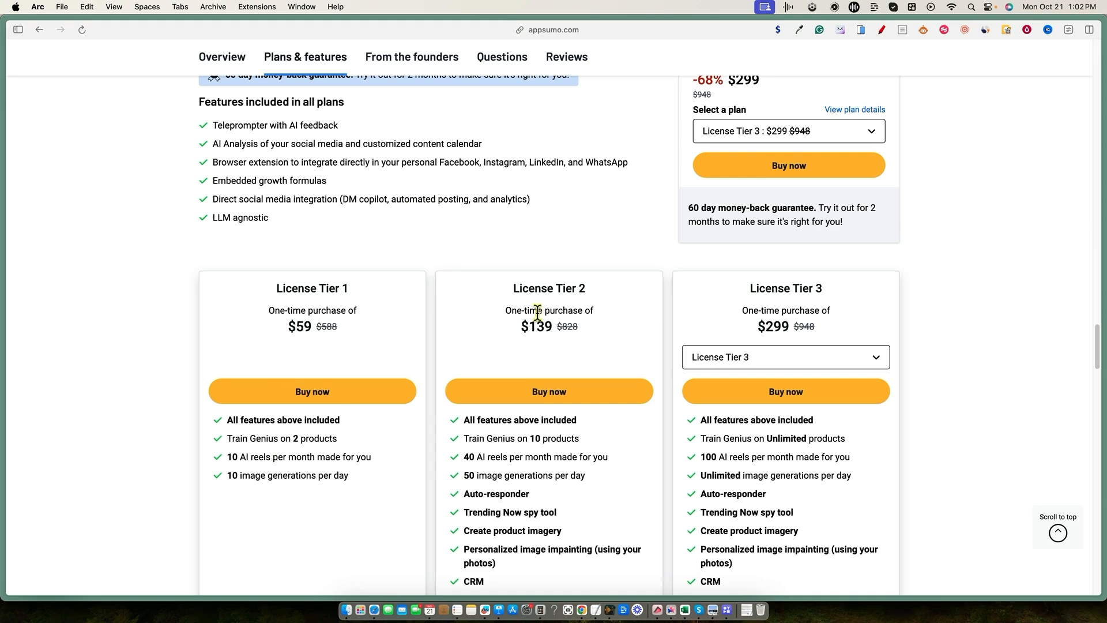
pyautogui.scroll(-2, 564, 415)
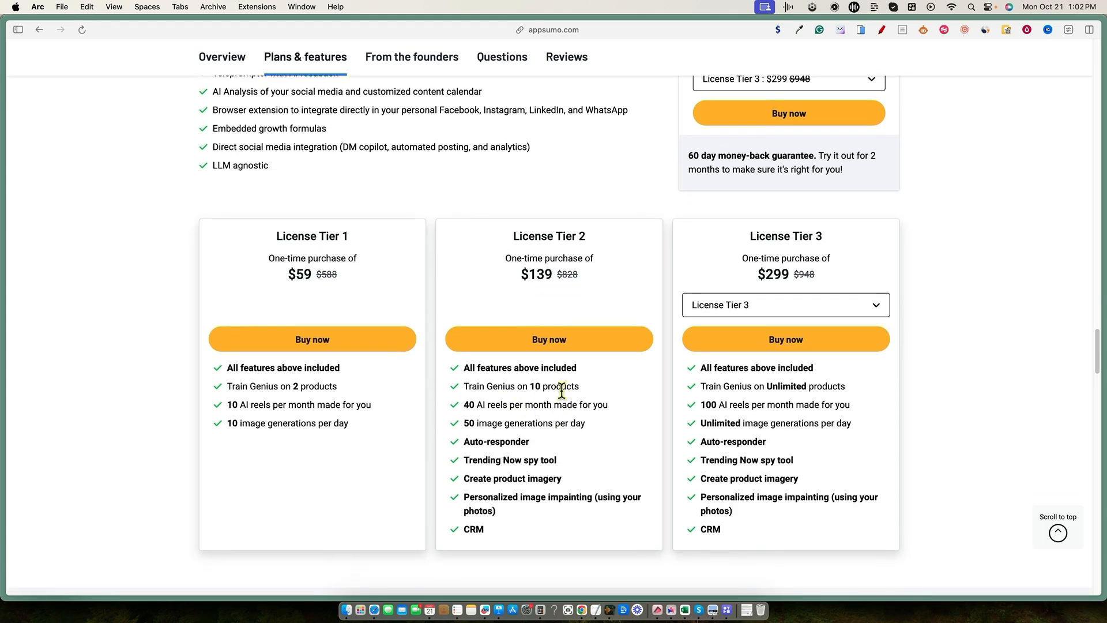
pyautogui.scroll(-1, 558, 387)
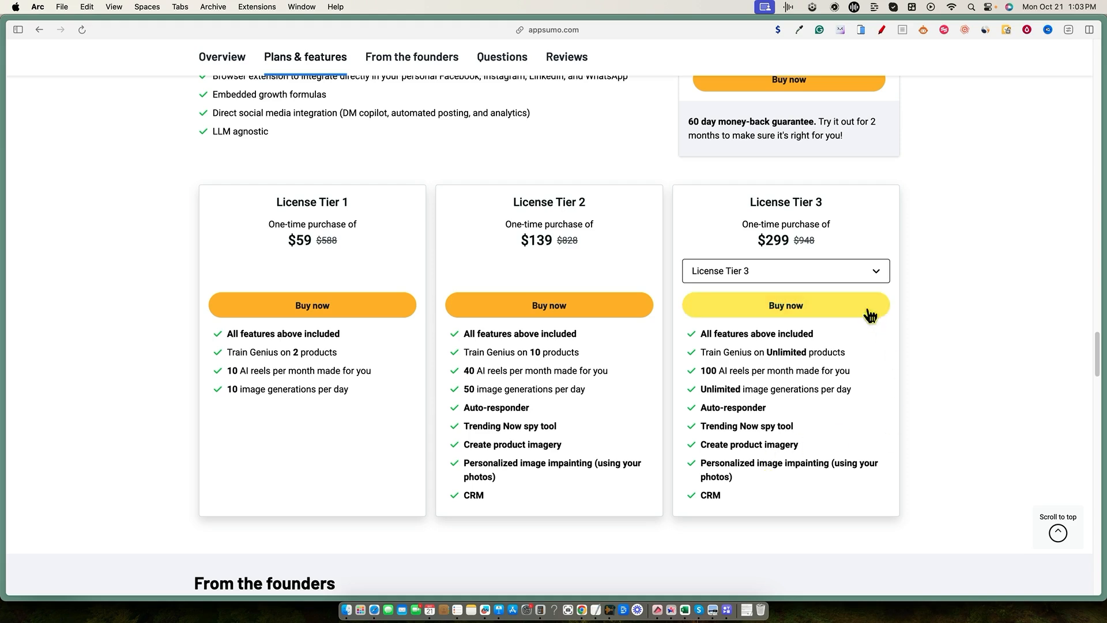
# Switch the third plan card between License Tier 3 and License Tier 4, ending on Tier 4, and examine its monthly AI reels allowance
pyautogui.click(804, 277)
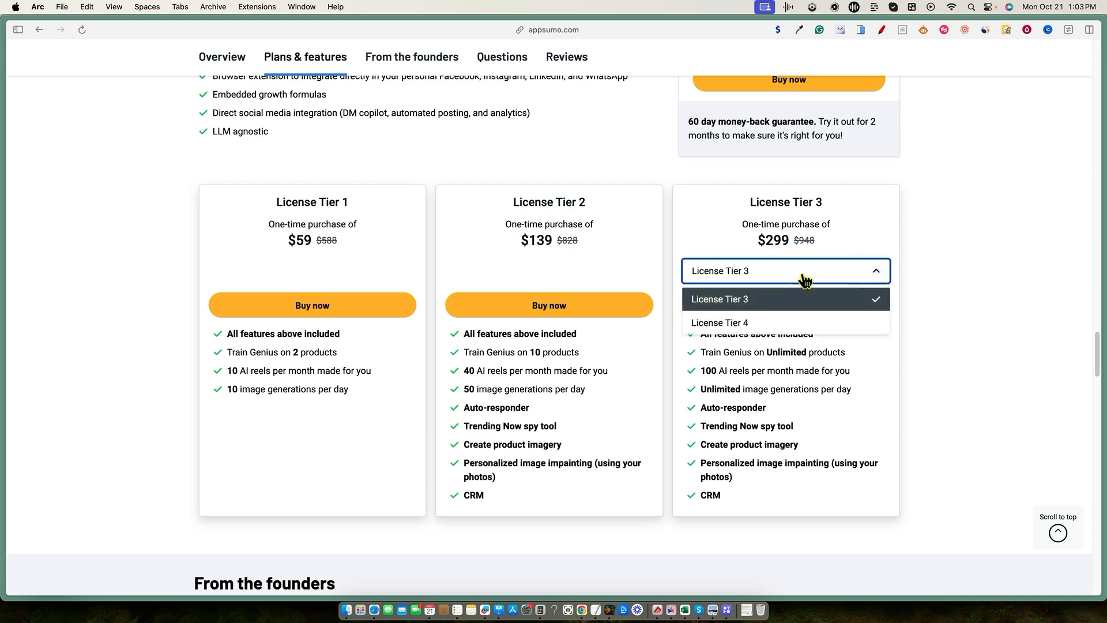
pyautogui.click(787, 321)
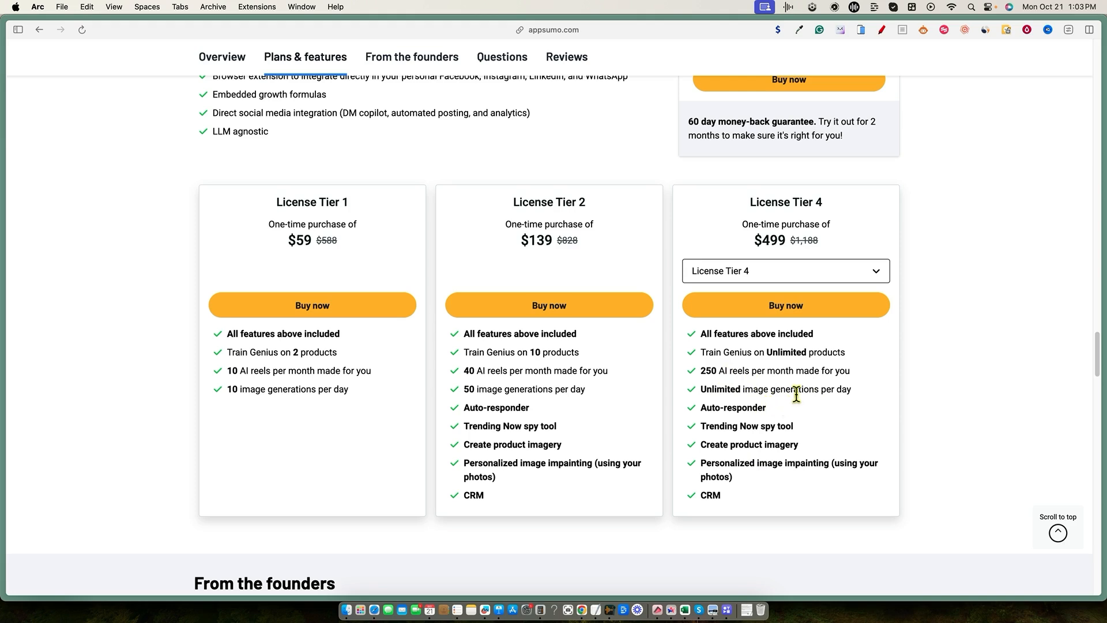
pyautogui.click(857, 274)
pyautogui.click(809, 303)
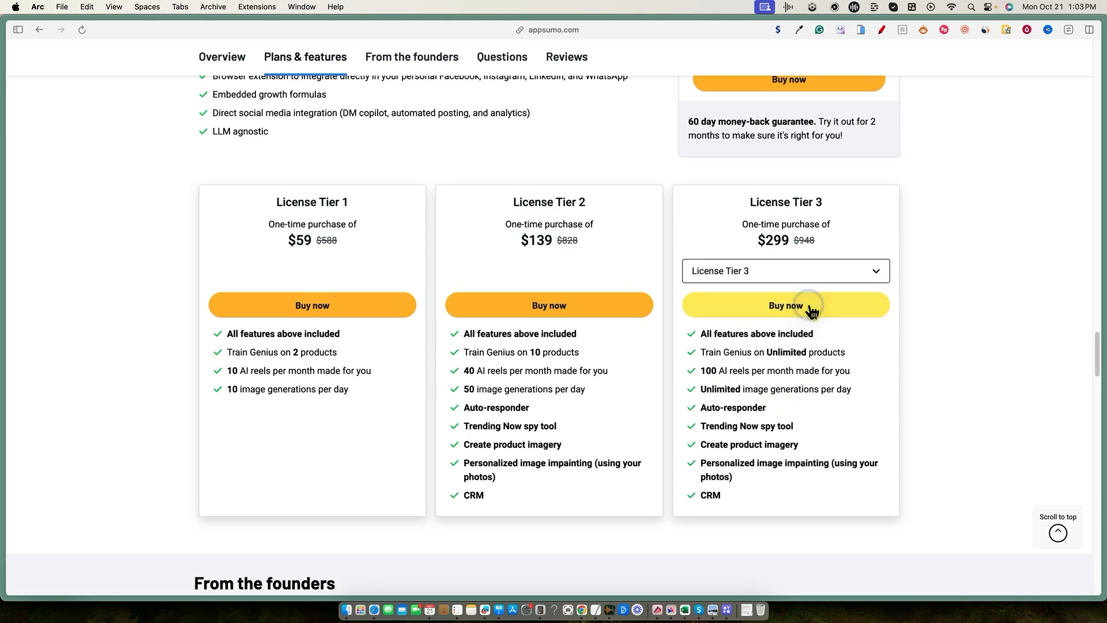
pyautogui.click(806, 276)
pyautogui.click(798, 323)
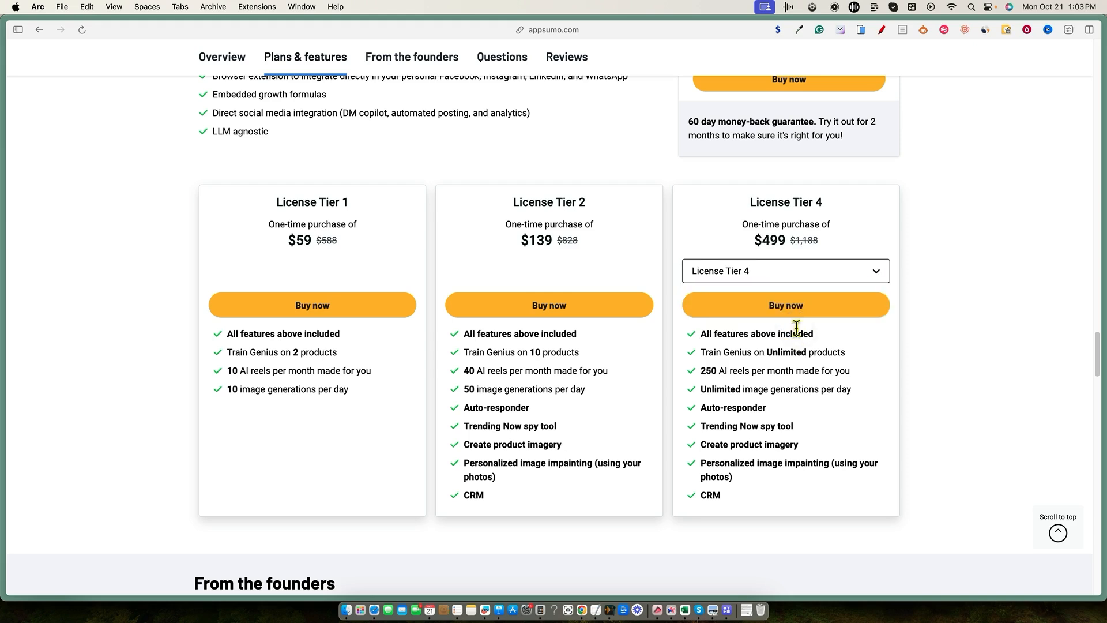
pyautogui.moveTo(851, 371); pyautogui.dragTo(688, 375)
pyautogui.click(884, 357)
pyautogui.scroll(-5, 876, 265)
pyautogui.scroll(6, 877, 265)
# Switch to the Trustpilot page for Genius.AI and check its review rating
pyautogui.moveTo(2, 252)
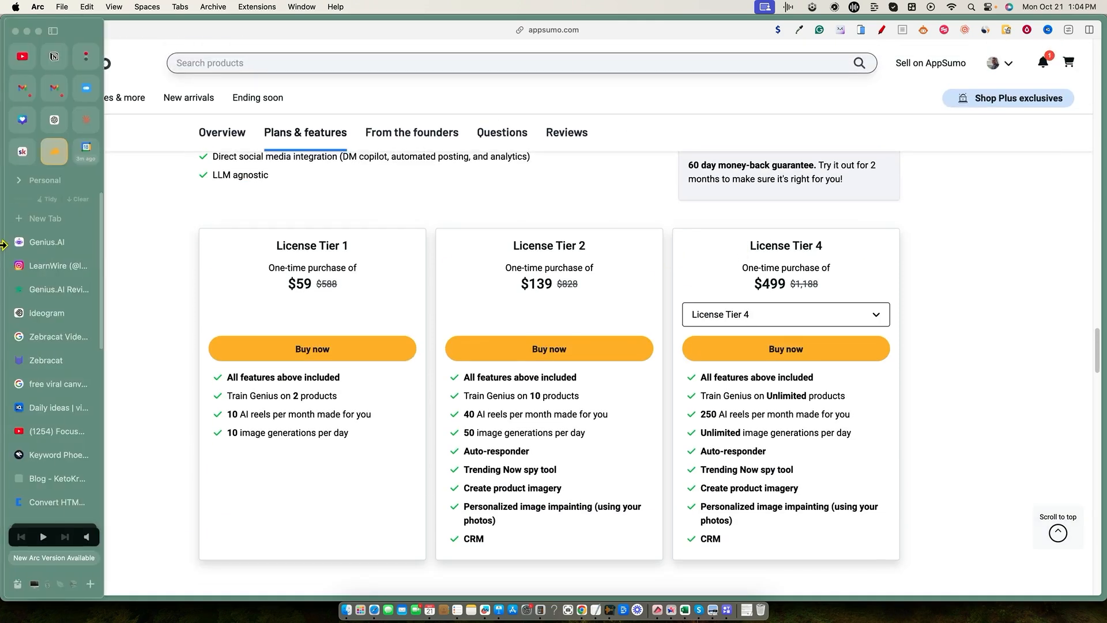
pyautogui.click(32, 315)
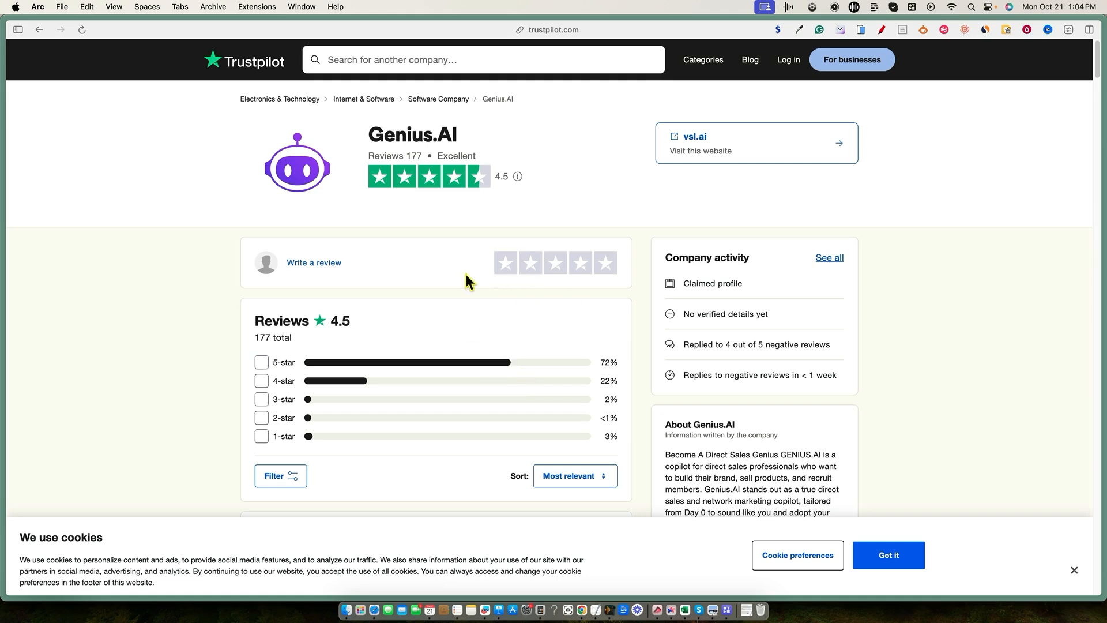
# Switch to the LearnWire Instagram profile, play the first reel in its Reels grid, and close the reel
pyautogui.moveTo(9, 259)
pyautogui.click(44, 260)
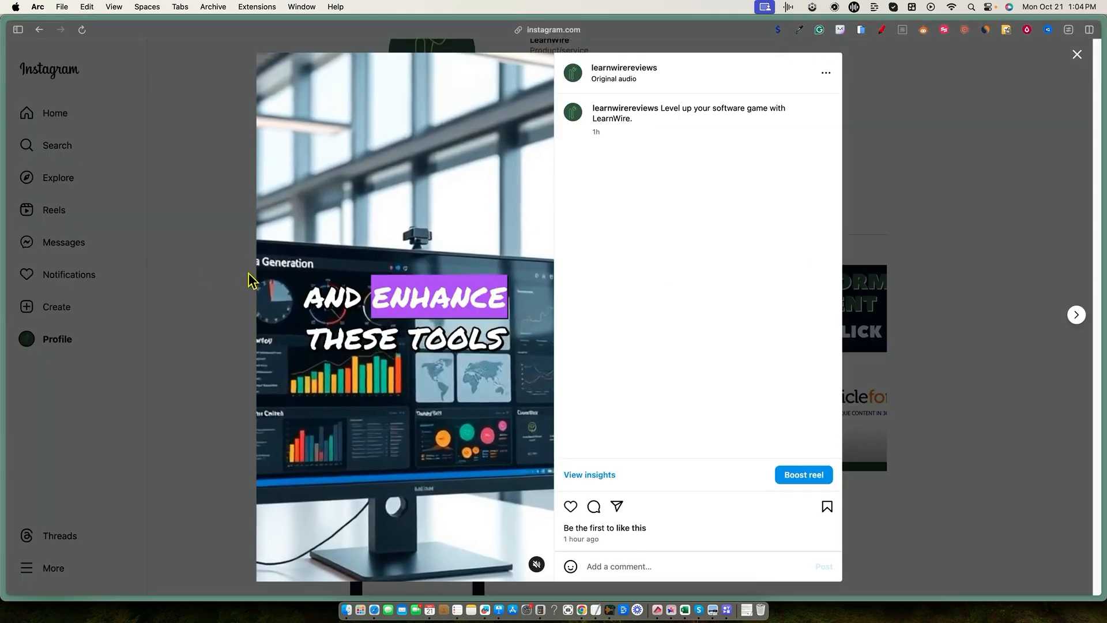
pyautogui.click(864, 288)
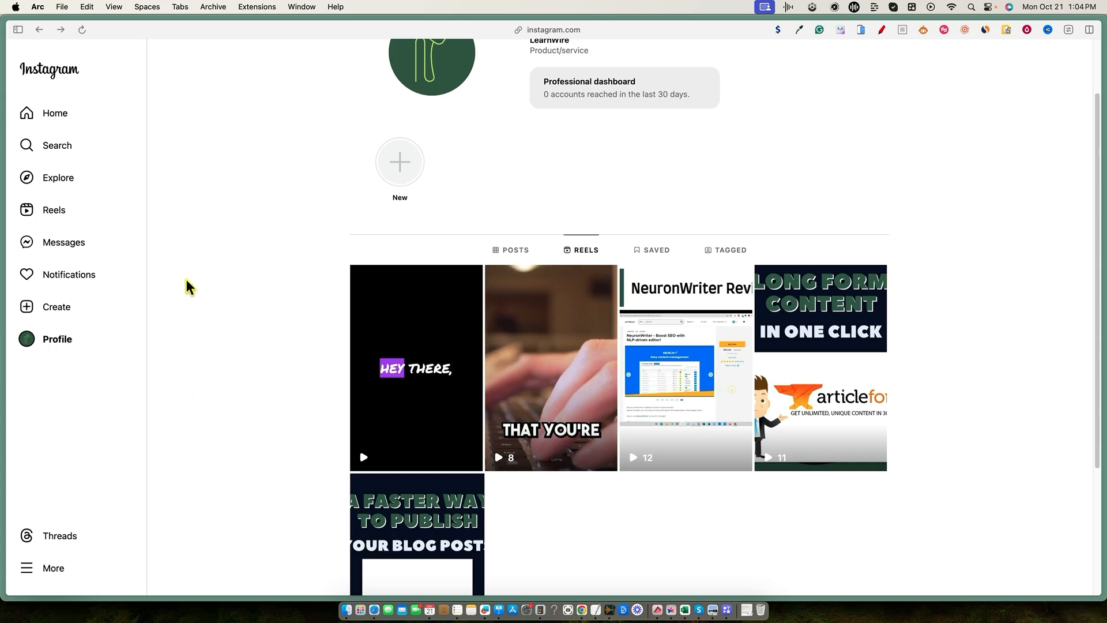
pyautogui.scroll(2, 611, 327)
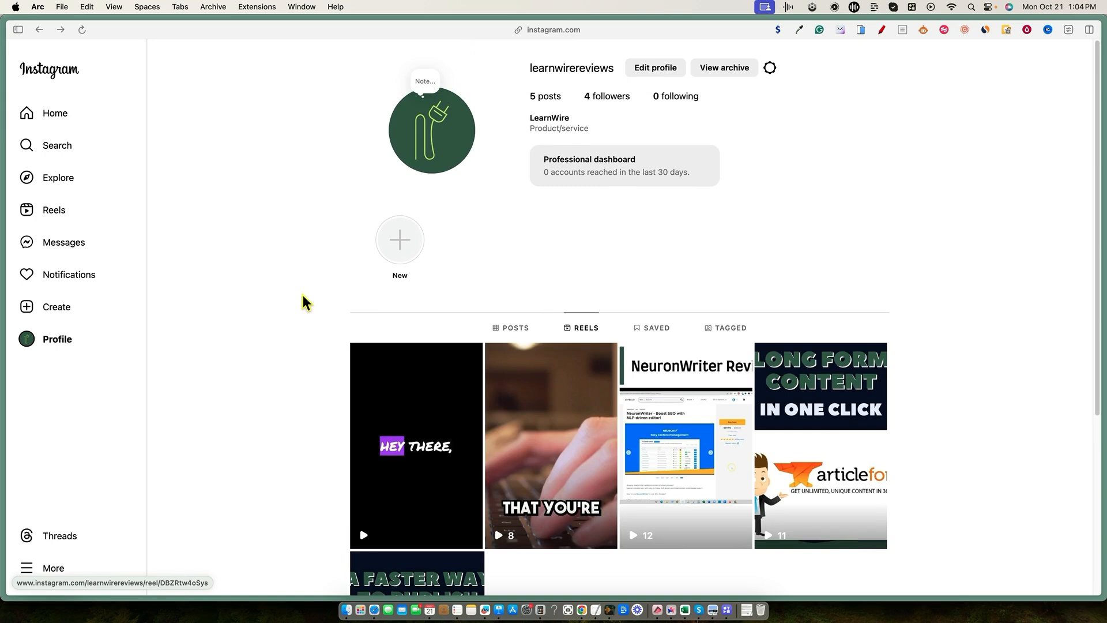
pyautogui.click(424, 444)
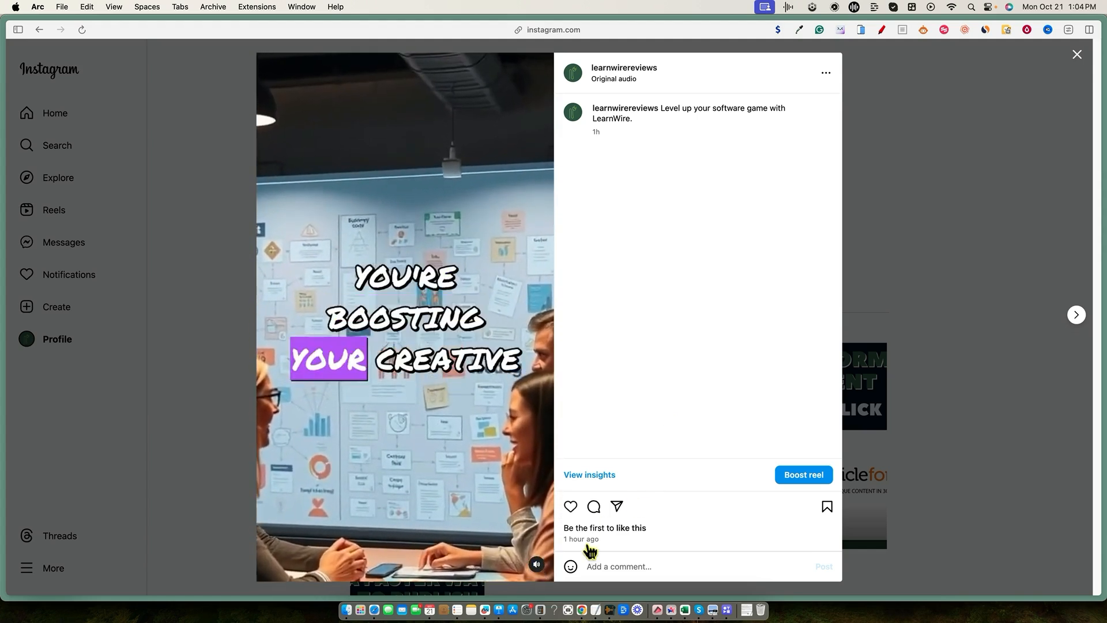
pyautogui.click(536, 564)
pyautogui.click(893, 265)
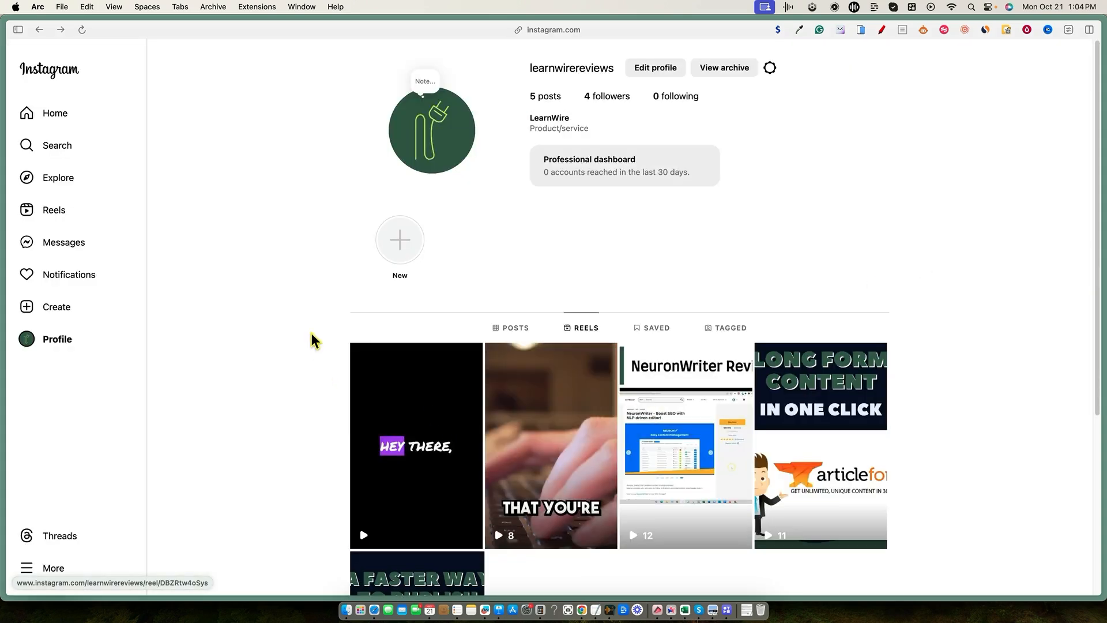
# Switch to the Genius.AI app and open the user list of the existing group in group management
pyautogui.moveTo(2, 276)
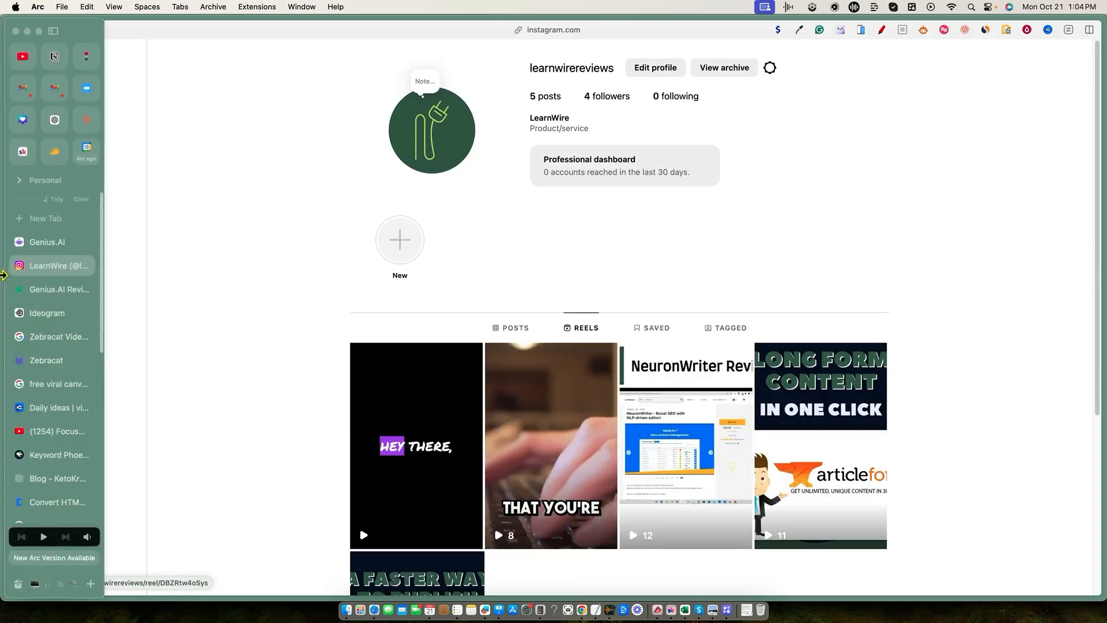
pyautogui.click(34, 239)
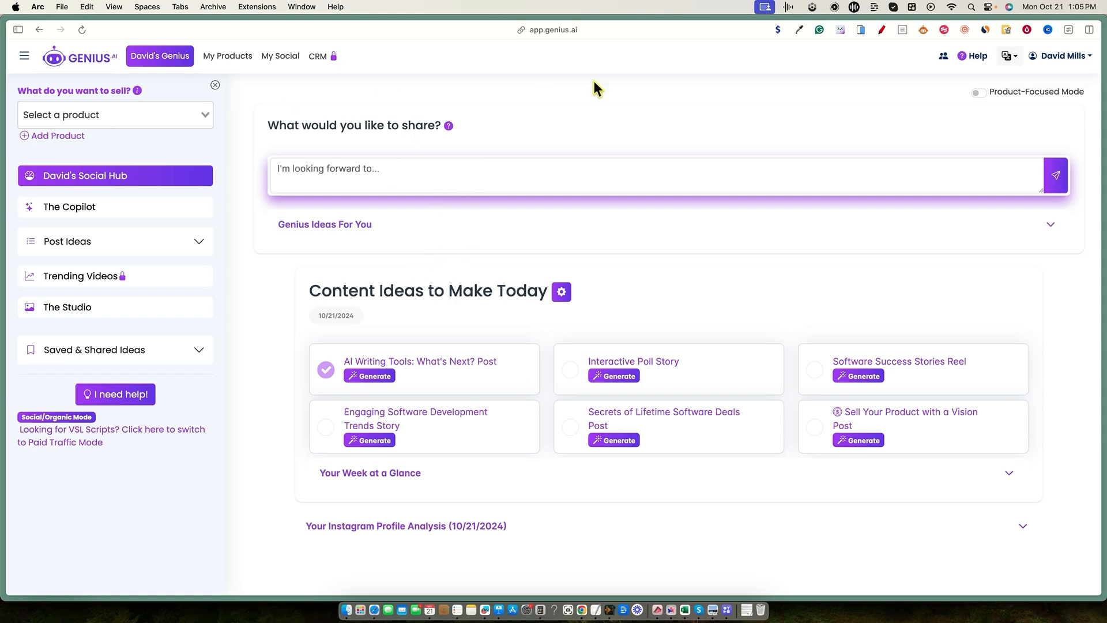
pyautogui.click(944, 57)
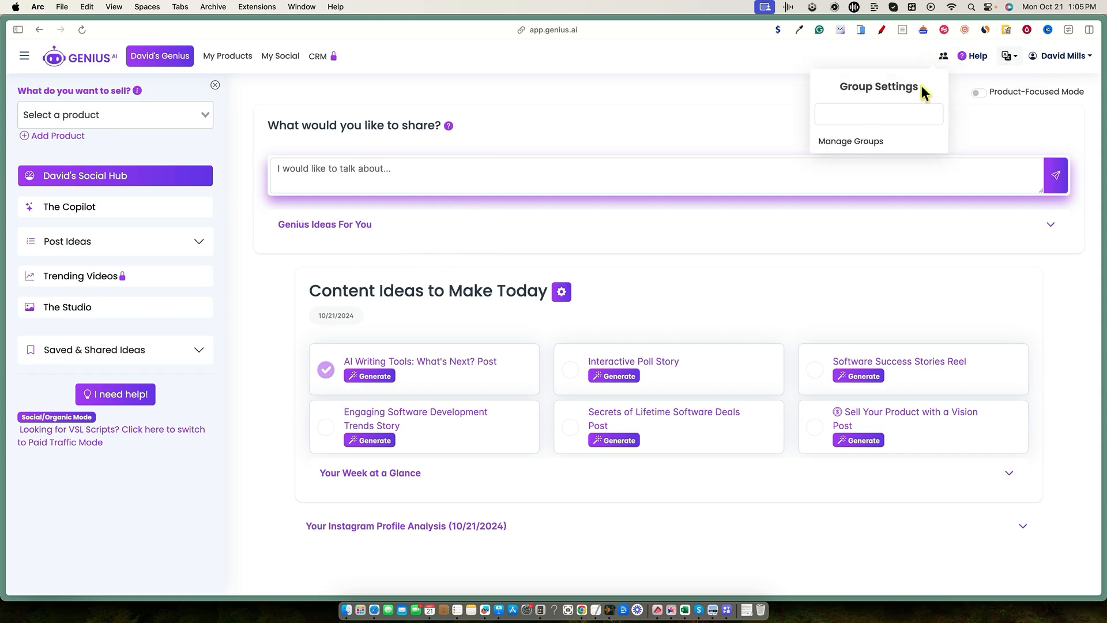
pyautogui.click(872, 141)
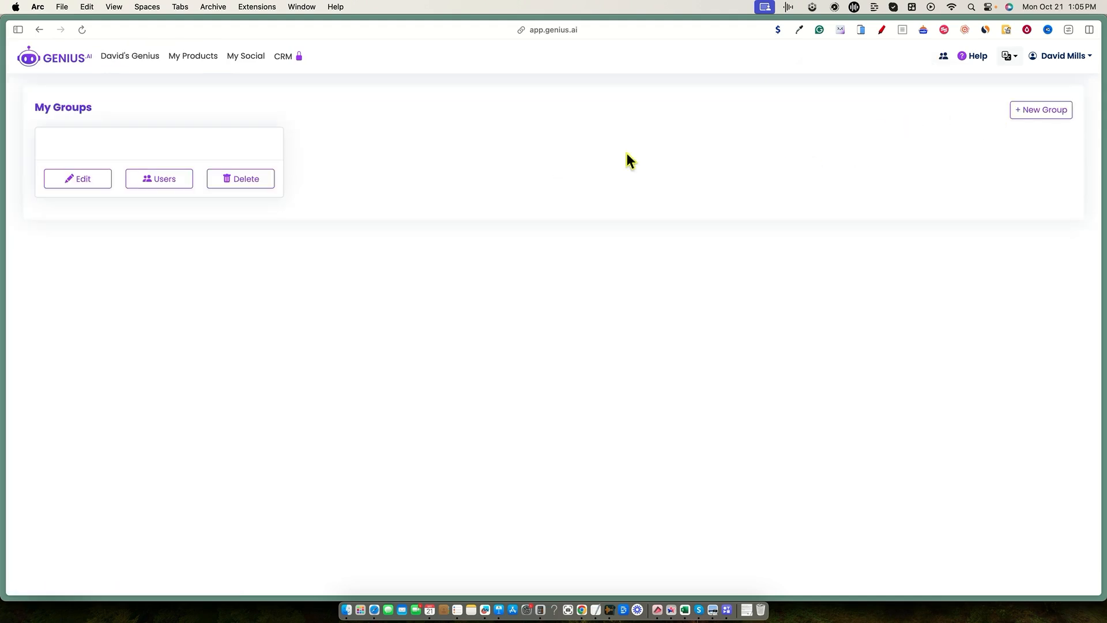
pyautogui.click(163, 176)
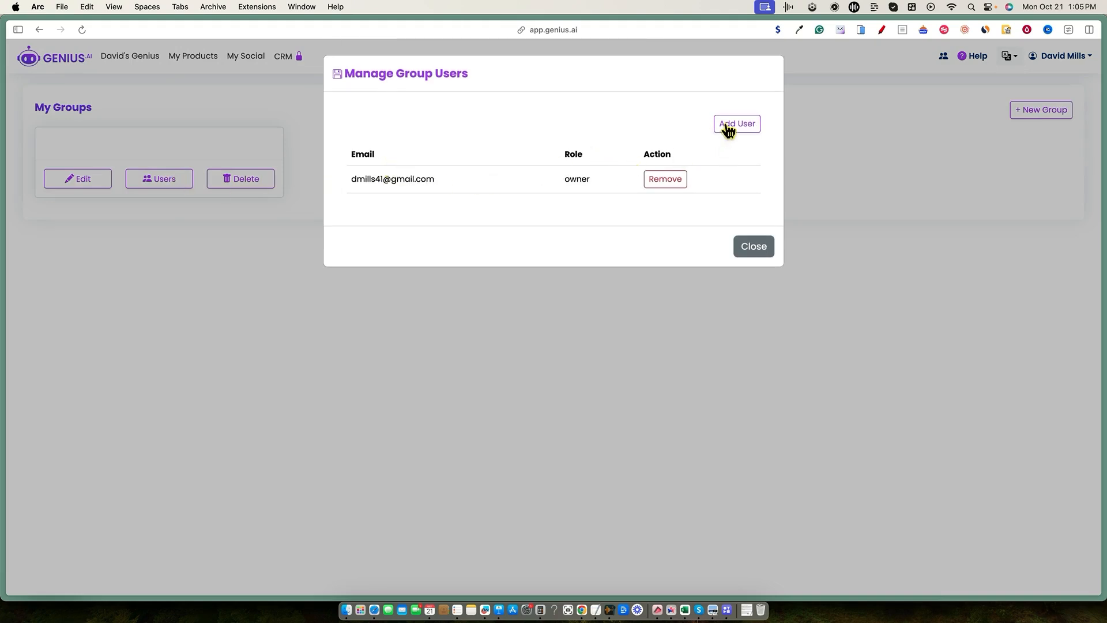
# Try to add a group user by searching for the person's e-mail address
pyautogui.click(728, 125)
pyautogui.click(297, 114)
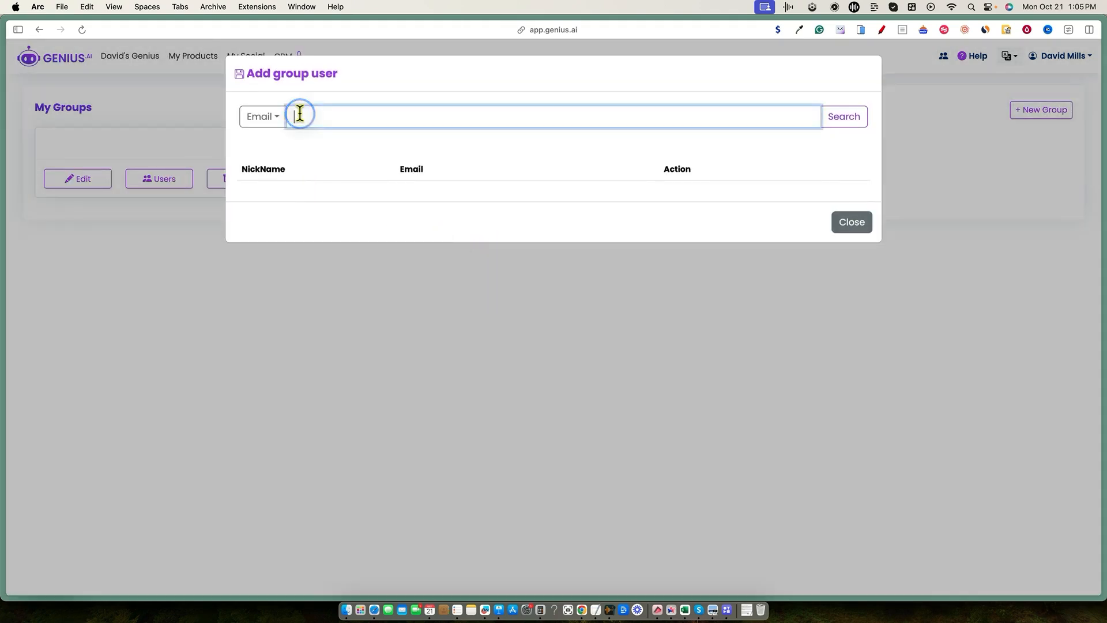
pyautogui.click(278, 117)
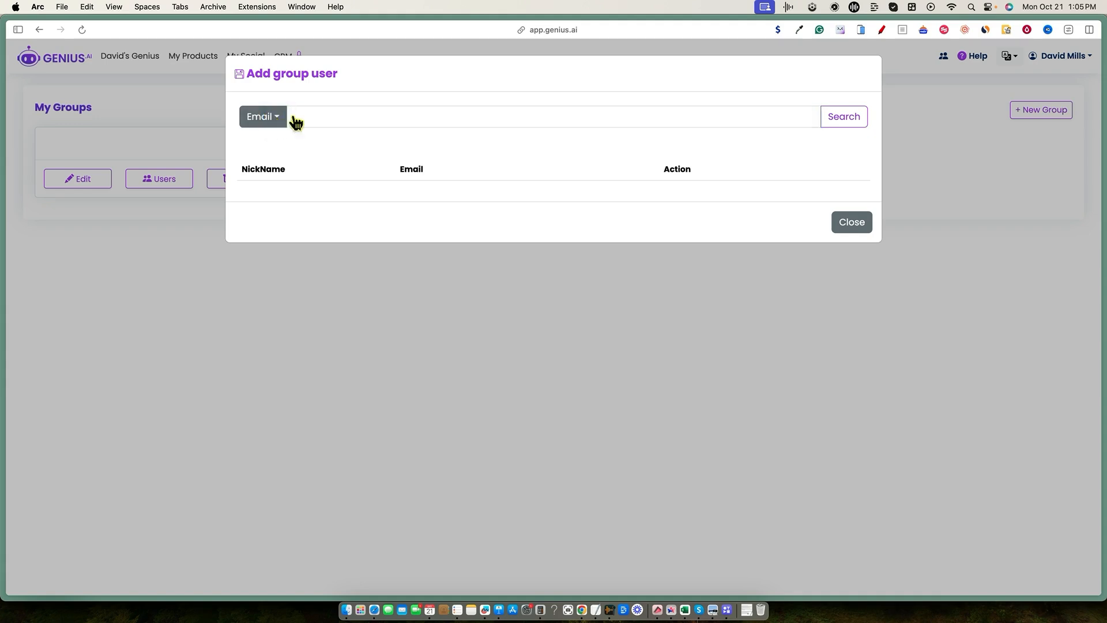
pyautogui.click(316, 115)
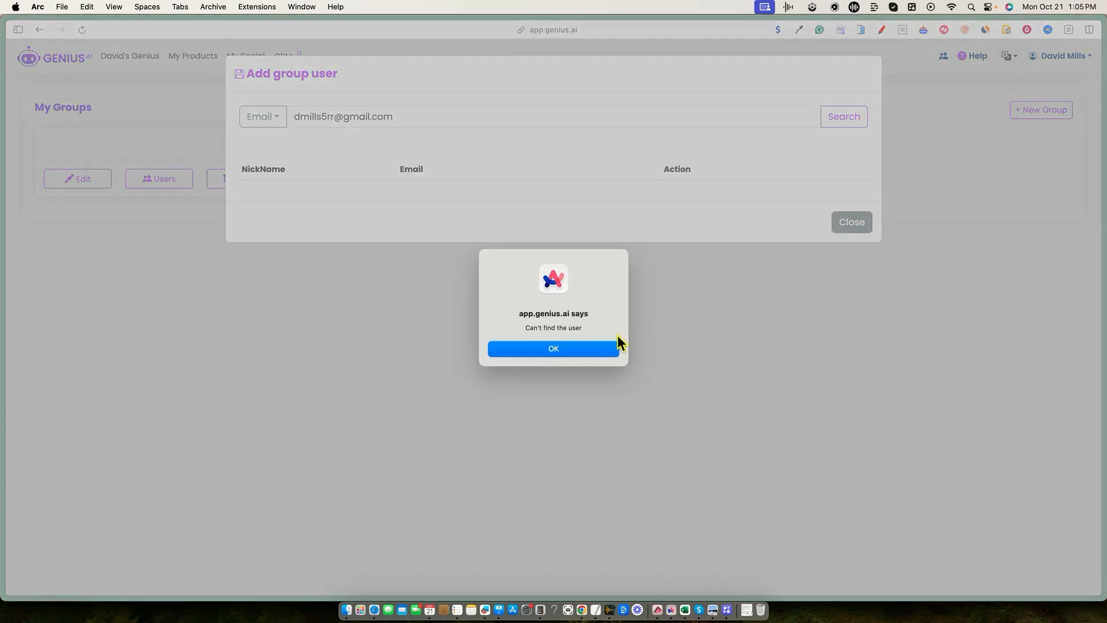
pyautogui.press('Return')
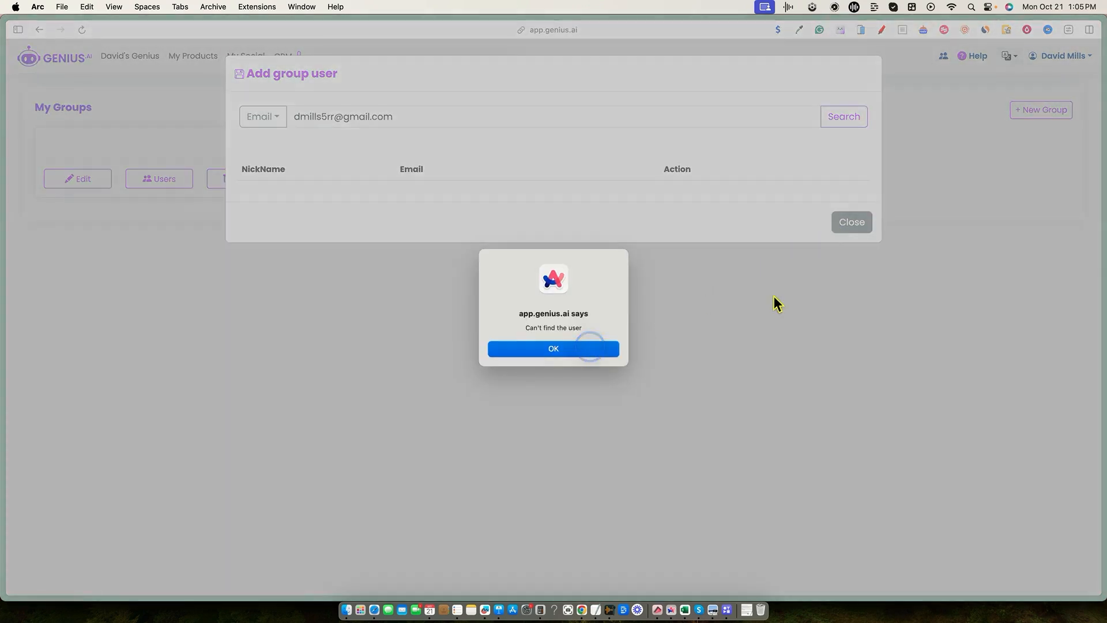
# Check the empty form for adding a group user once more, and close the group user management
pyautogui.click(849, 222)
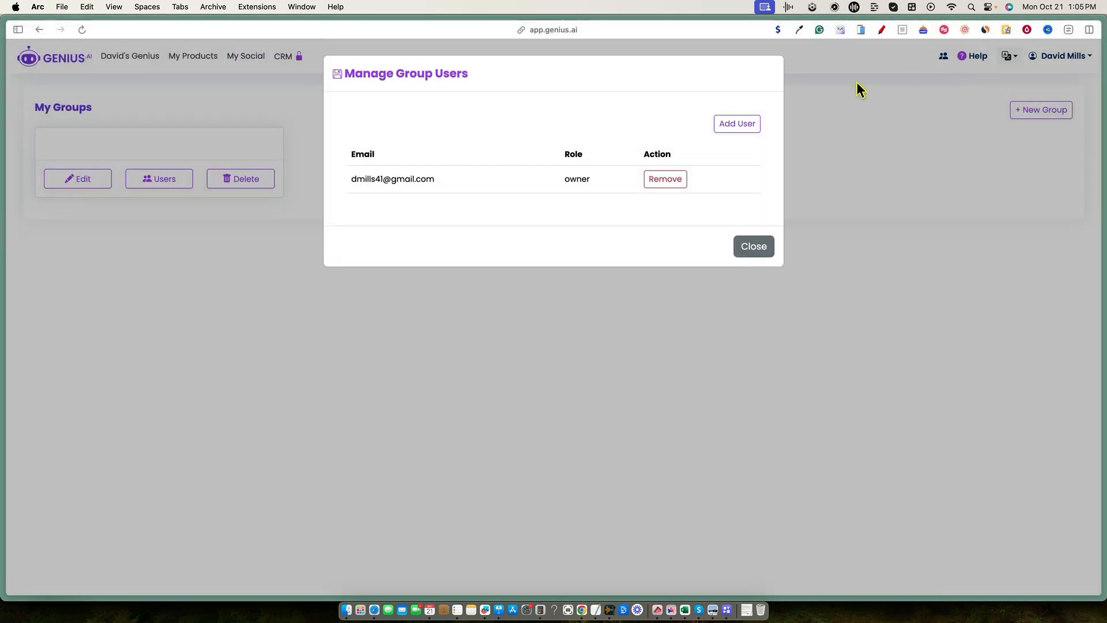
pyautogui.click(737, 124)
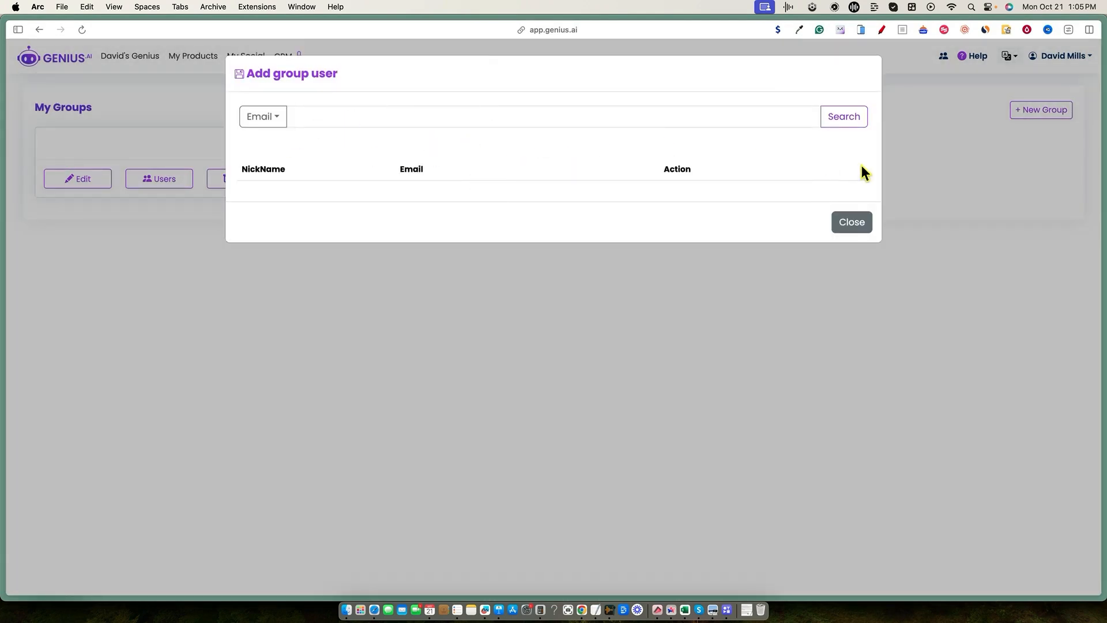
pyautogui.click(847, 224)
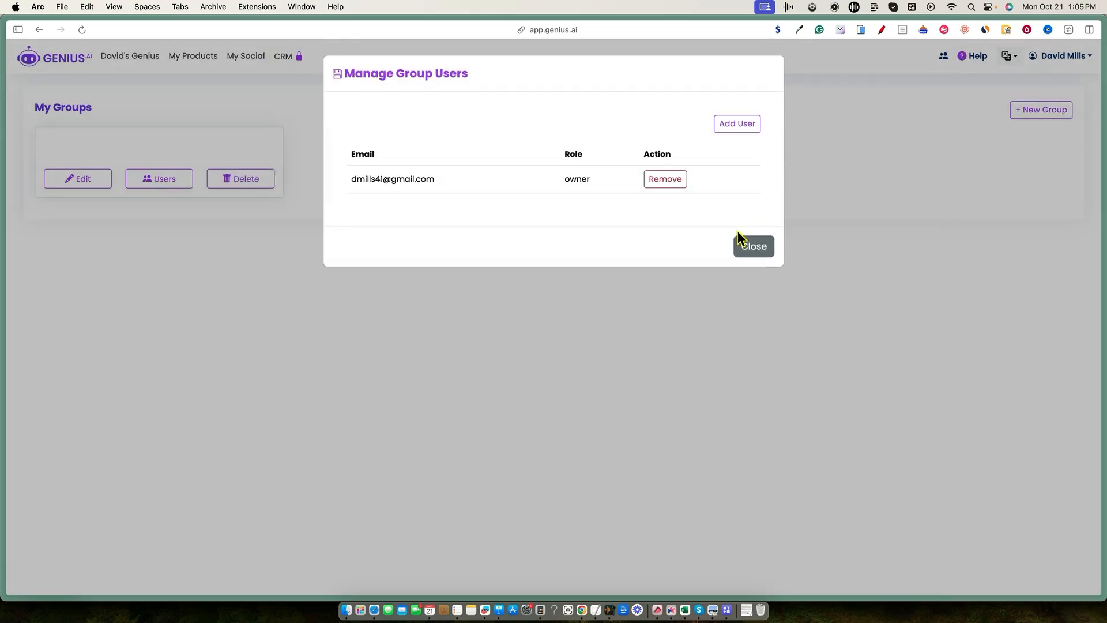
pyautogui.click(750, 246)
# Leave group management for the Genius social hub and expand the Post Ideas list and its Build Your Brand category
pyautogui.click(1081, 60)
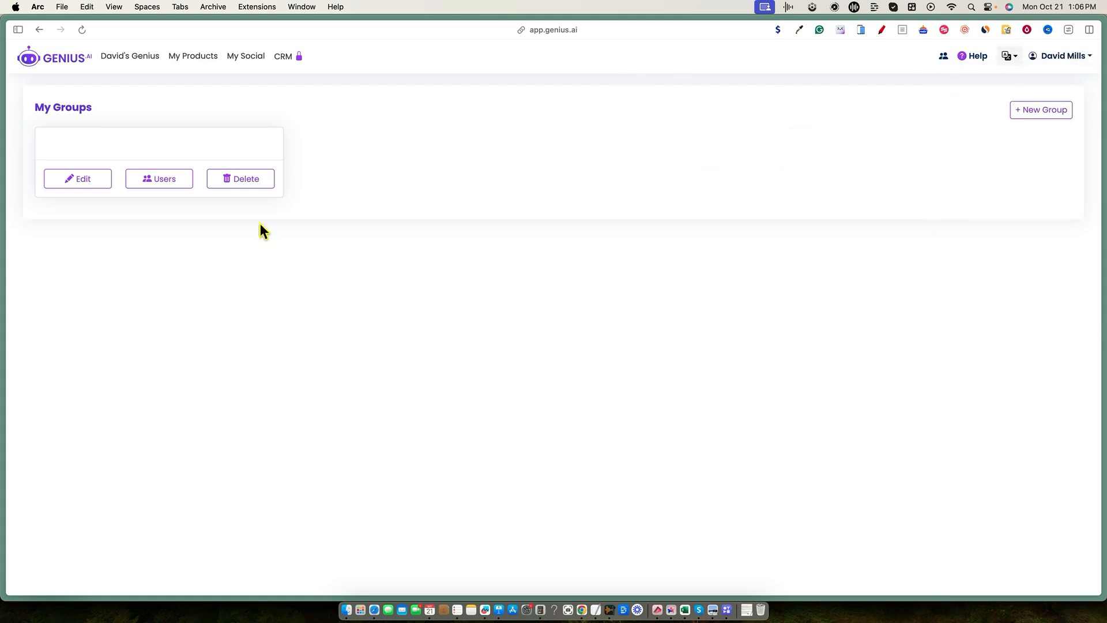
pyautogui.click(1049, 115)
pyautogui.click(639, 180)
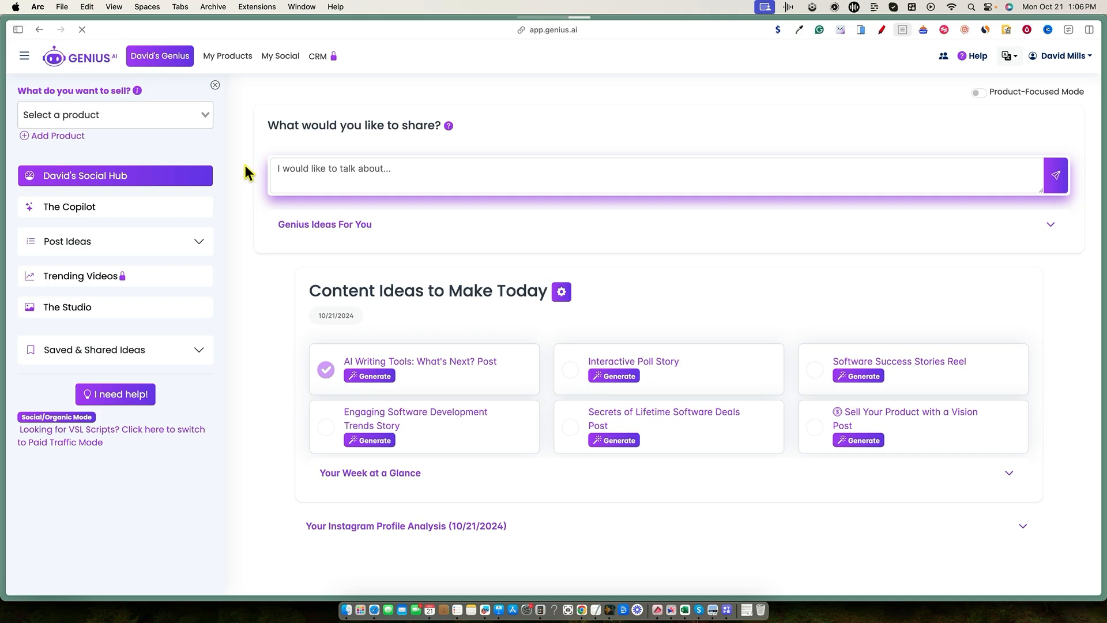
pyautogui.write('I would like to talk about...')
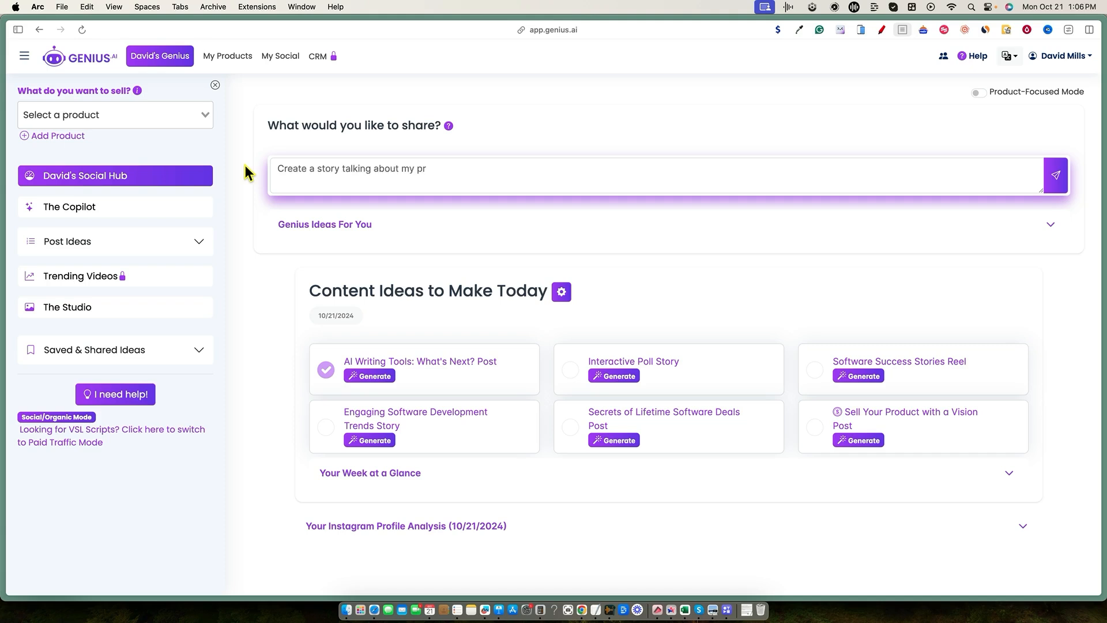
pyautogui.write("I'm looking forward")
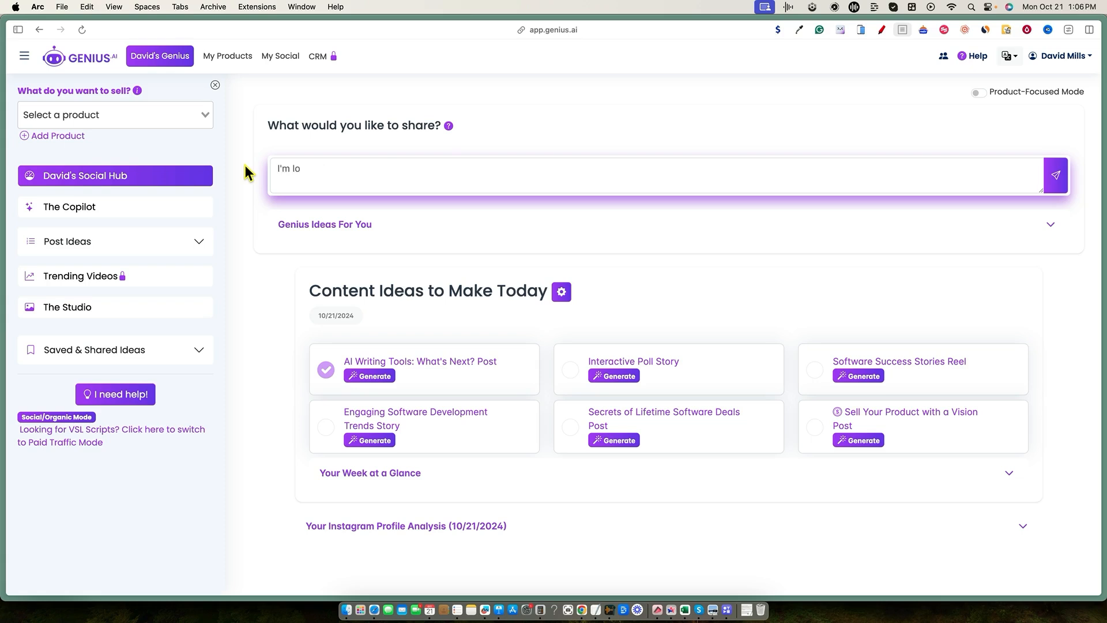
pyautogui.write('I would like to talk a')
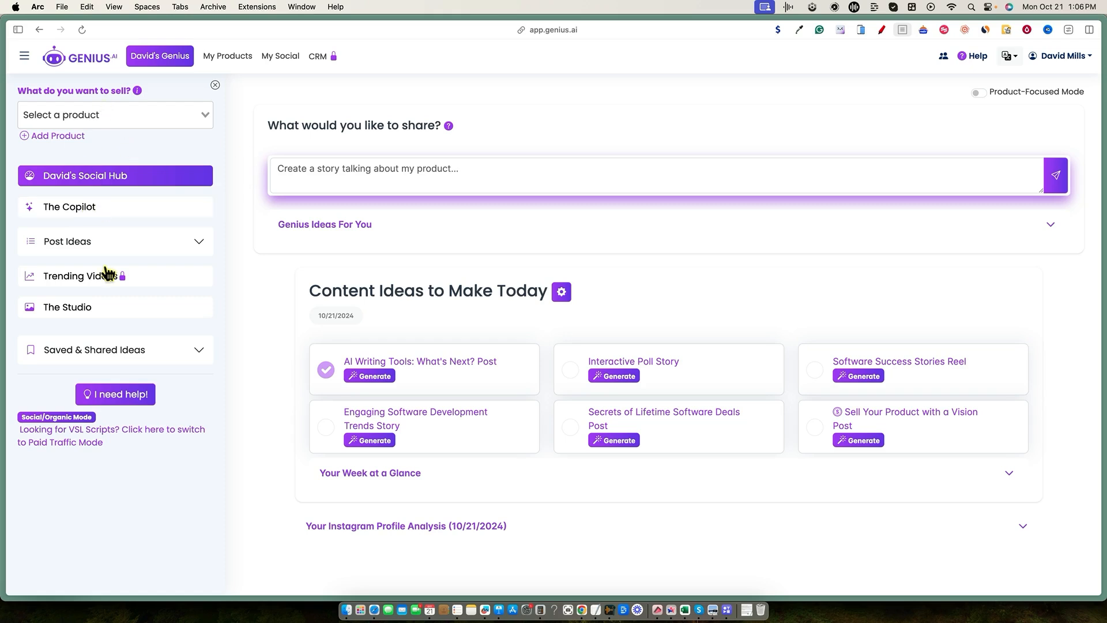
pyautogui.click(196, 244)
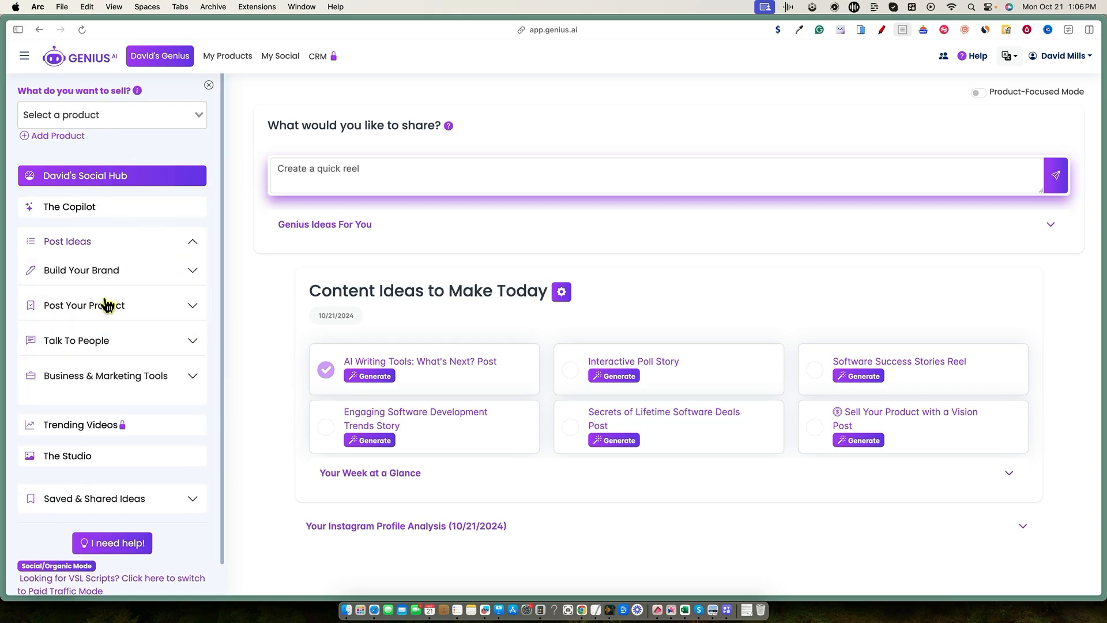
pyautogui.click(196, 272)
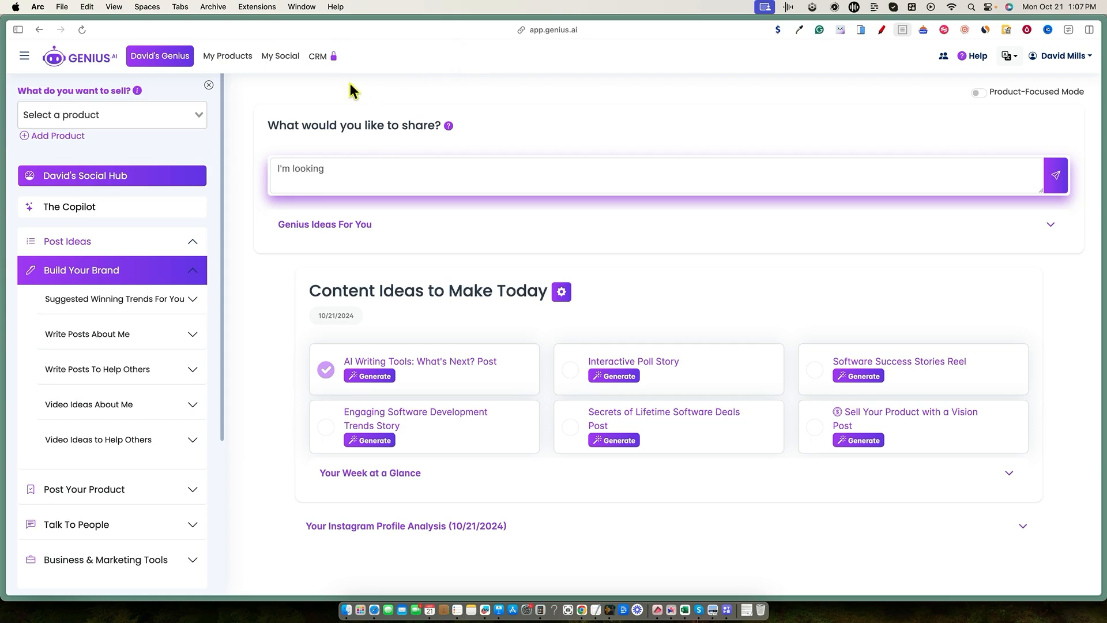
# Open the locked CRM section to examine what a full subscription includes, and dismiss the notice
pyautogui.click(328, 56)
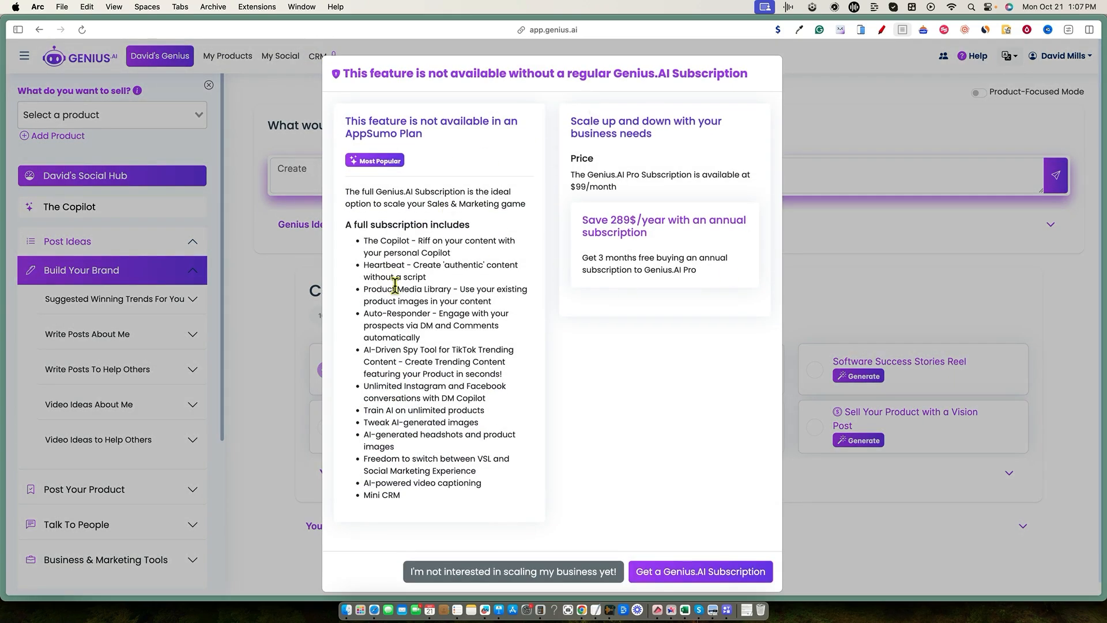
pyautogui.click(283, 306)
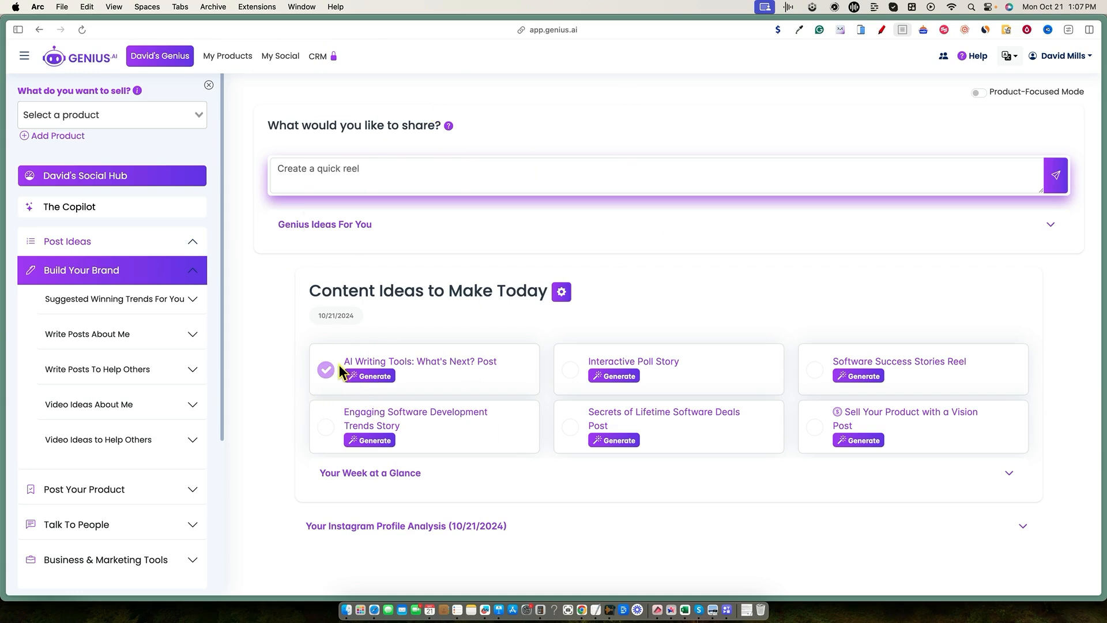
# Open My Social, check the available profiles, and review the analytics dashboard for the Facebook - Learnwirereviews page
pyautogui.click(279, 58)
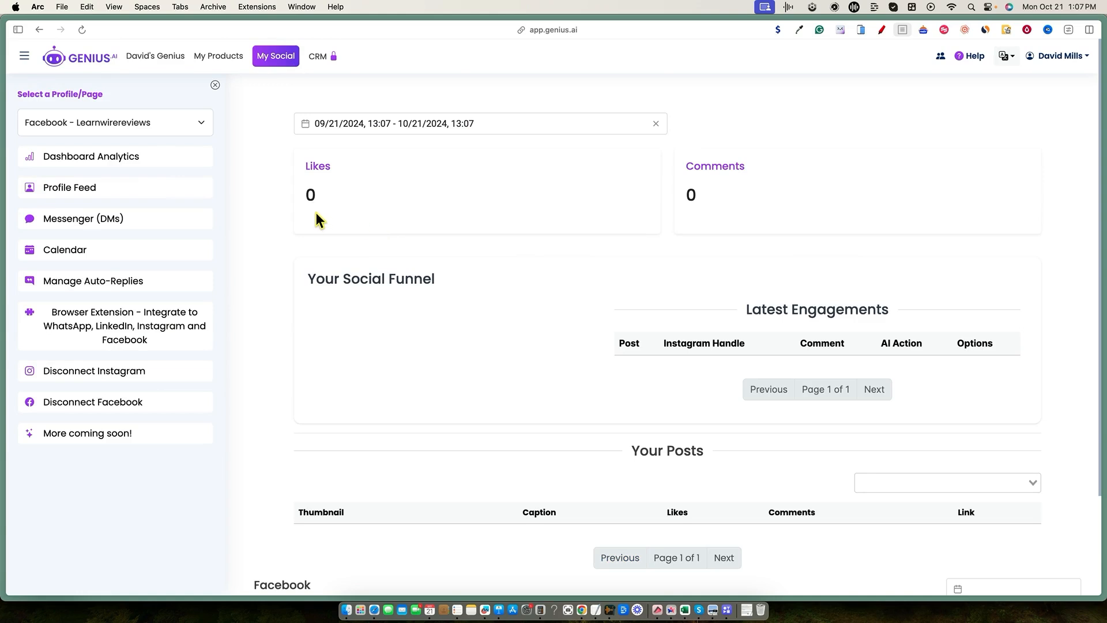
pyautogui.click(133, 130)
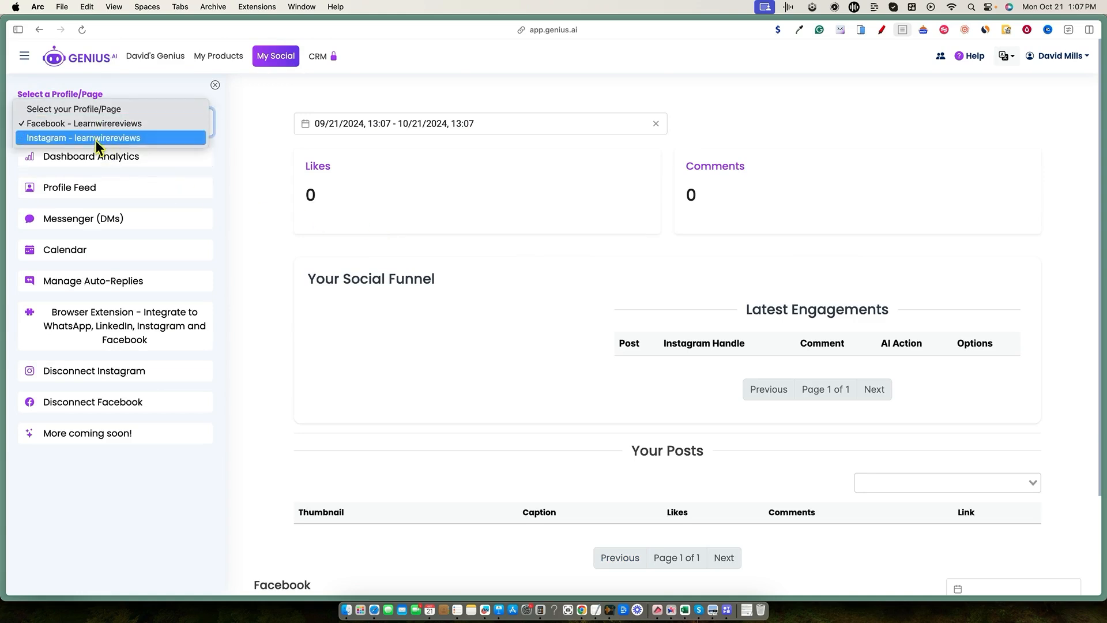
pyautogui.click(203, 125)
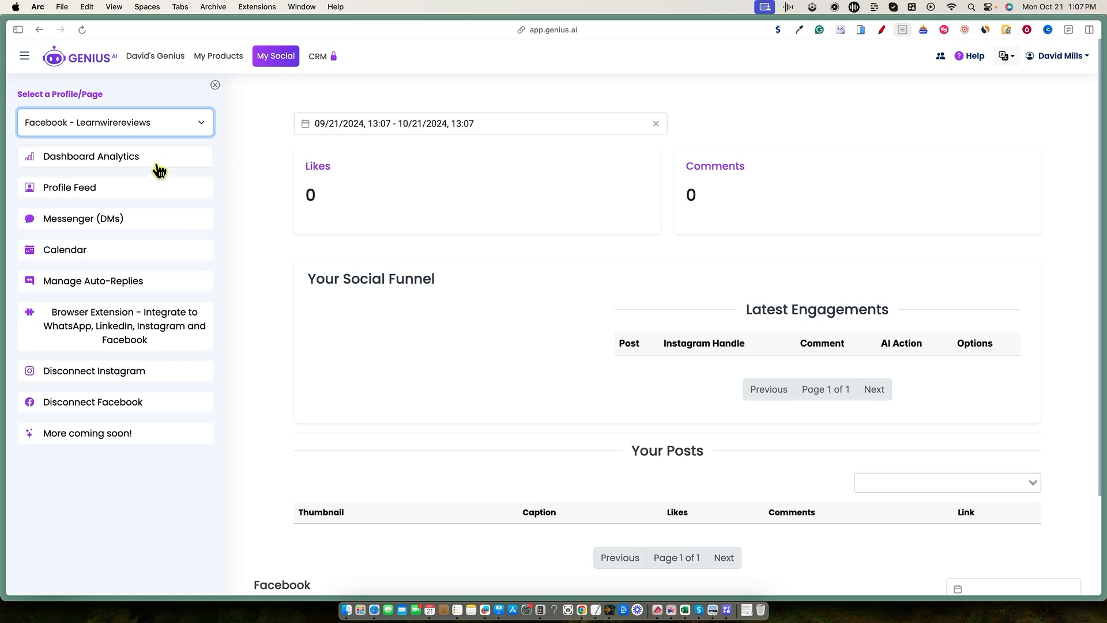
pyautogui.scroll(-4, 500, 403)
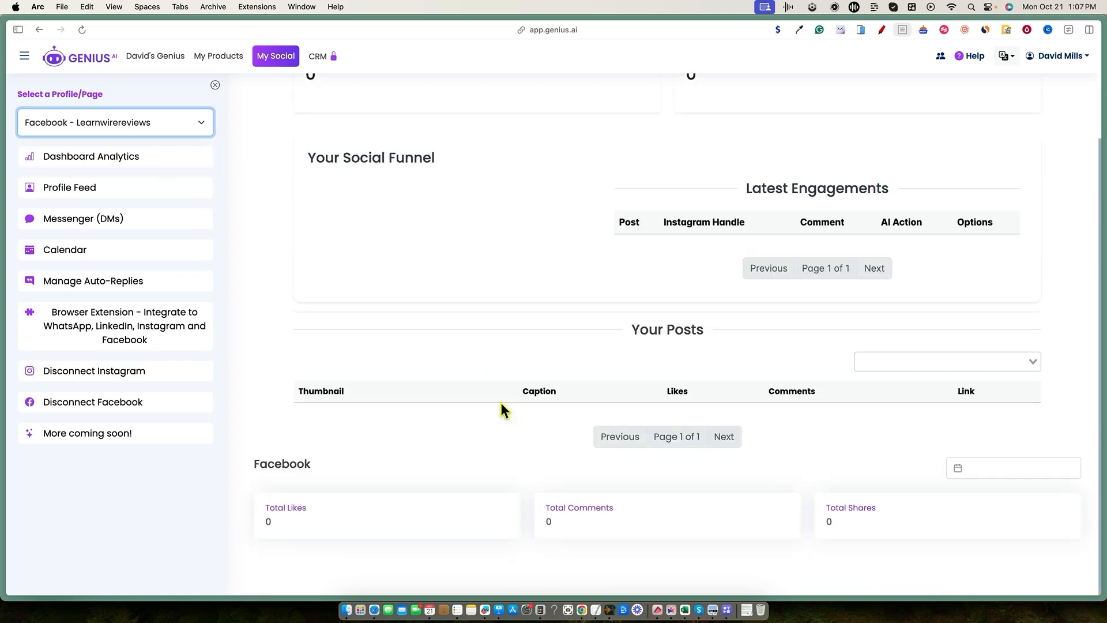
pyautogui.scroll(4, 429, 403)
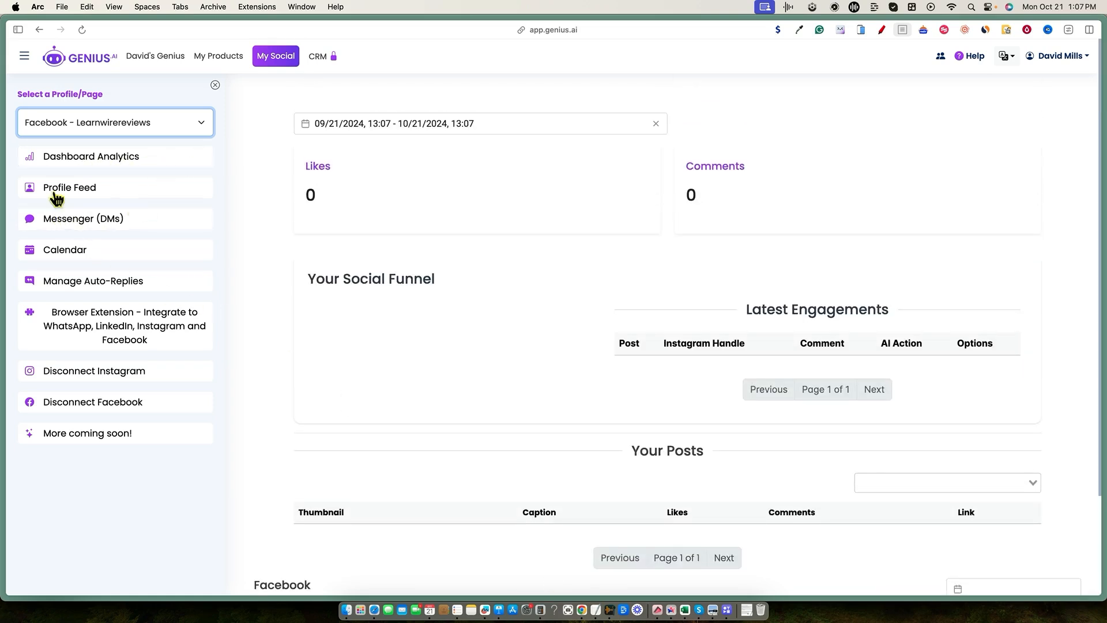
# View the Facebook page's direct messages and look over its October 2024 post calendar
pyautogui.click(158, 228)
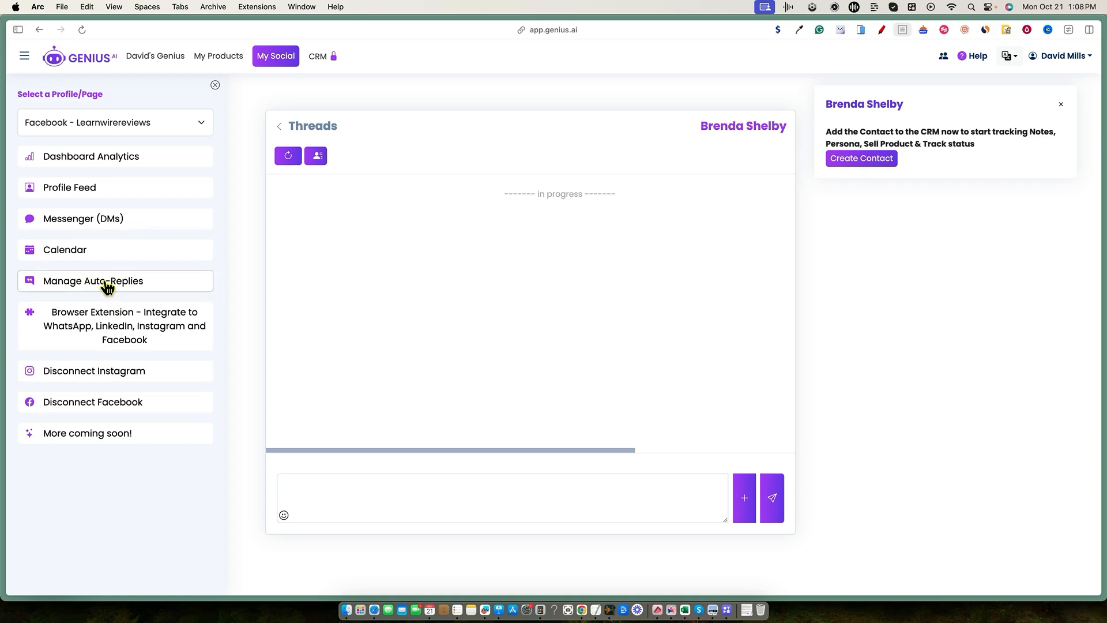
pyautogui.click(93, 255)
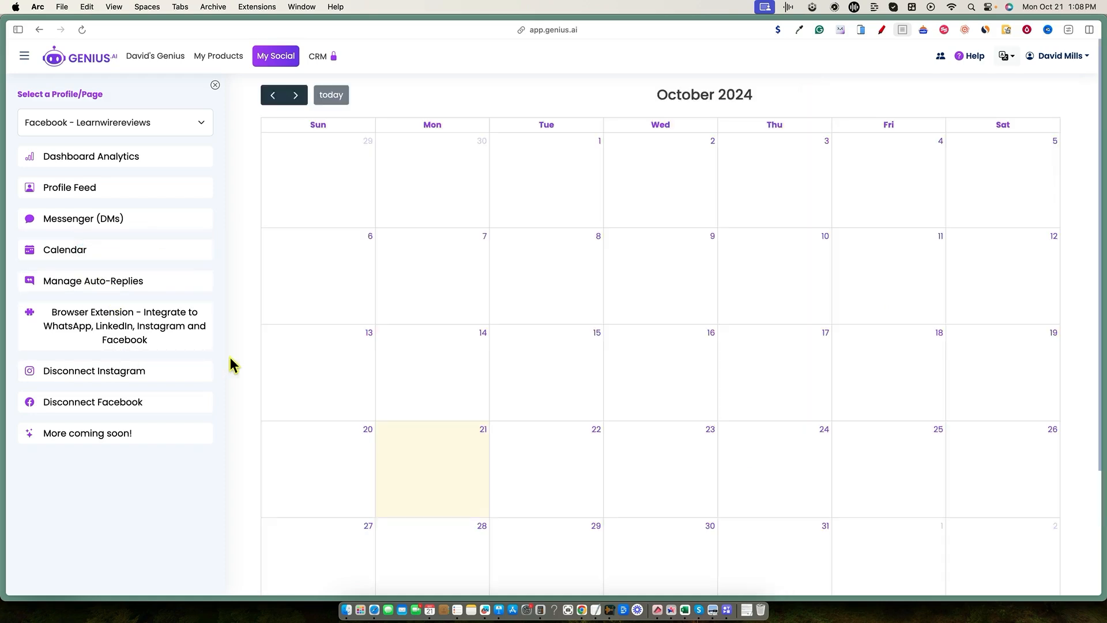
pyautogui.scroll(-3, 897, 403)
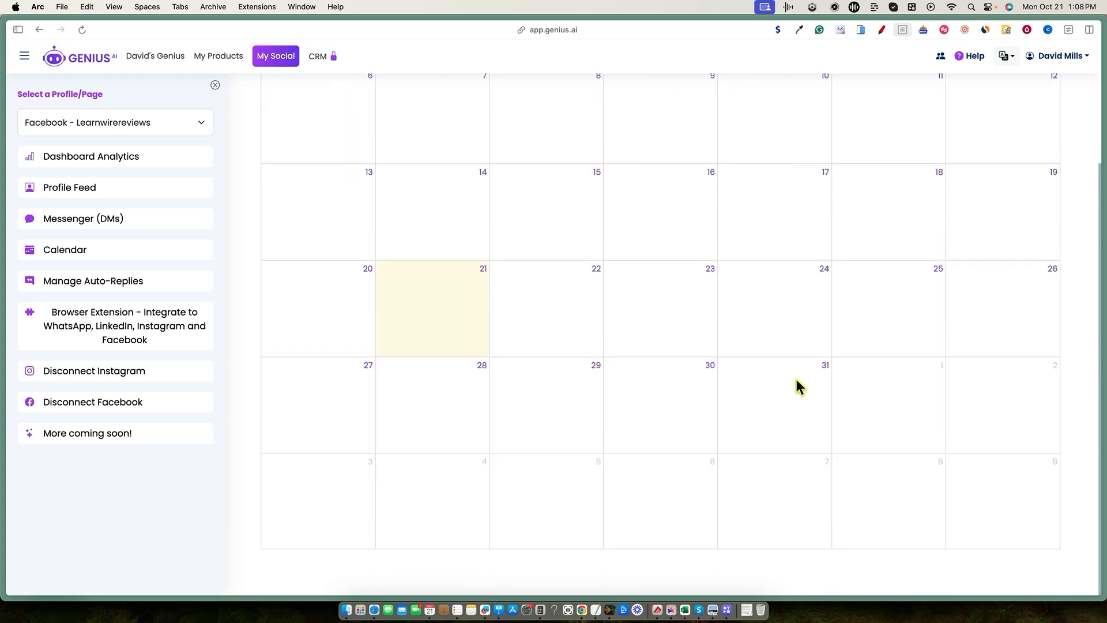
pyautogui.scroll(3, 796, 386)
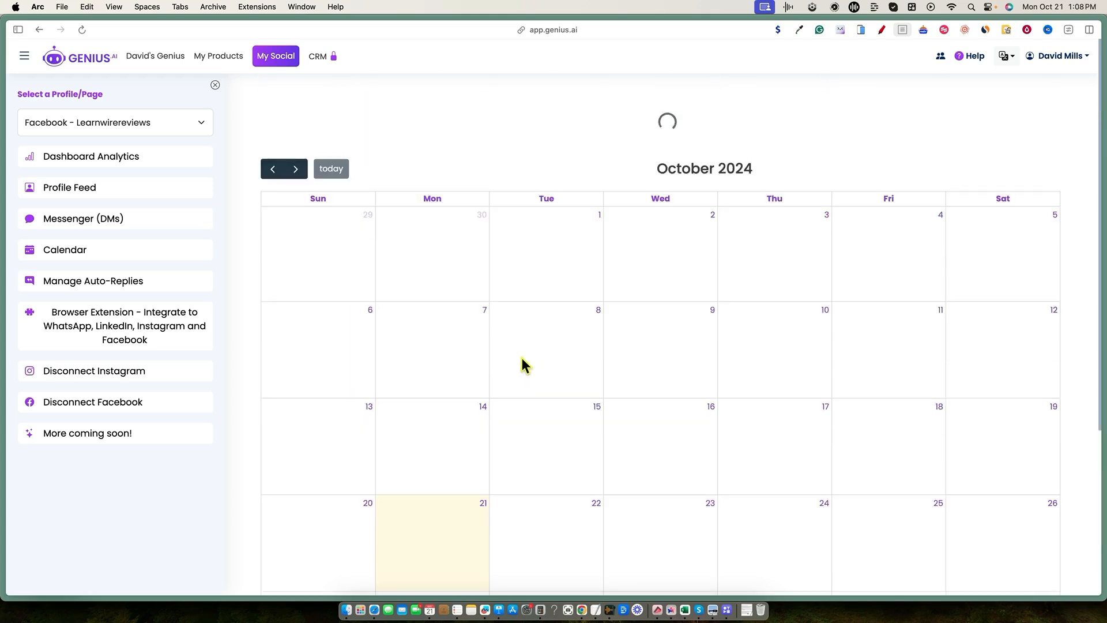
pyautogui.click(463, 462)
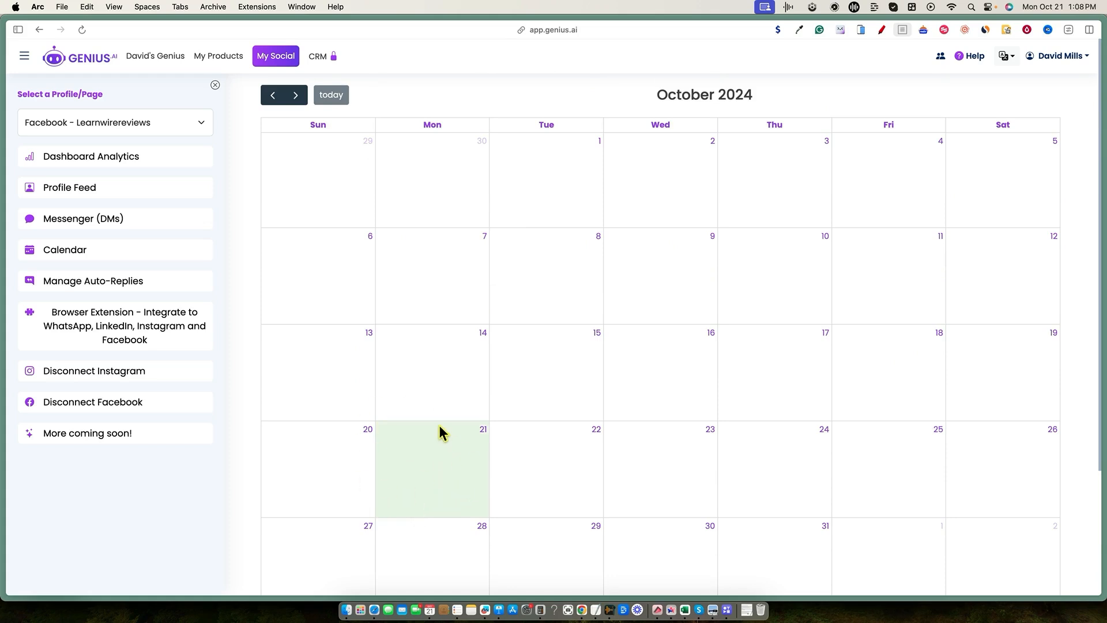
# Switch the calendar to the Instagram - learnwirereviews profile, preview the October 21 post "Level up your software game with LearnWire", and close it
pyautogui.click(136, 131)
pyautogui.press('Escape')
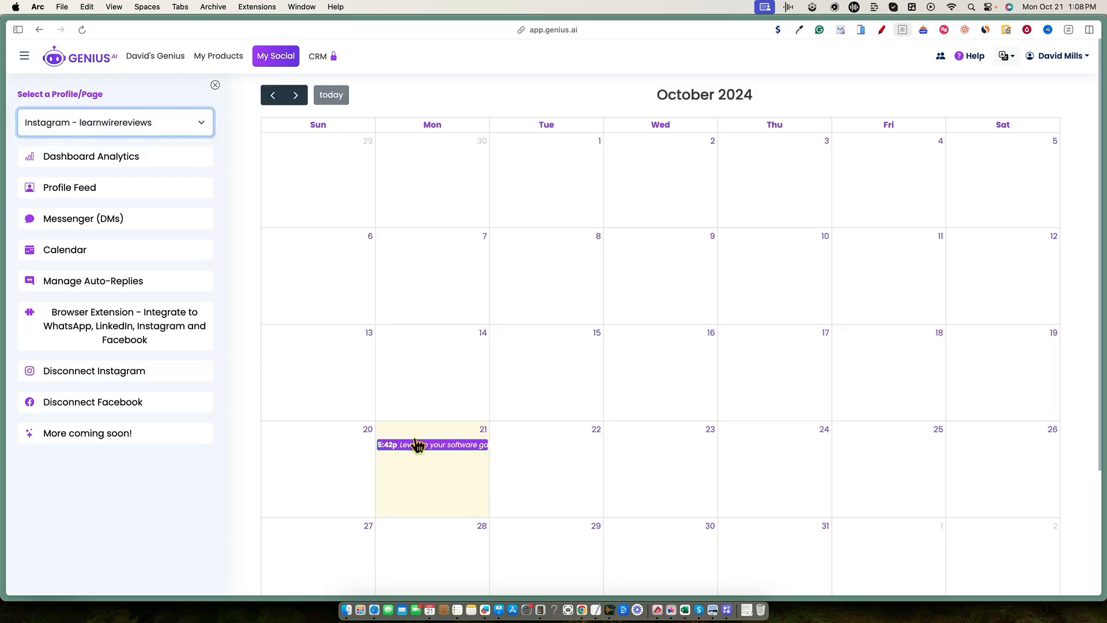
pyautogui.click(416, 493)
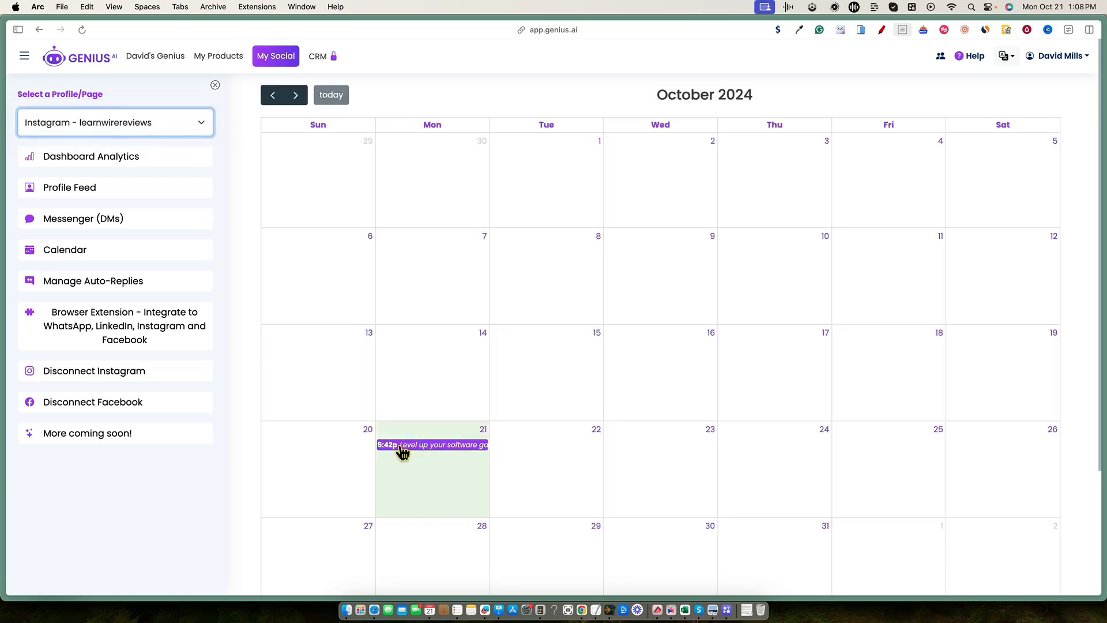
pyautogui.click(432, 454)
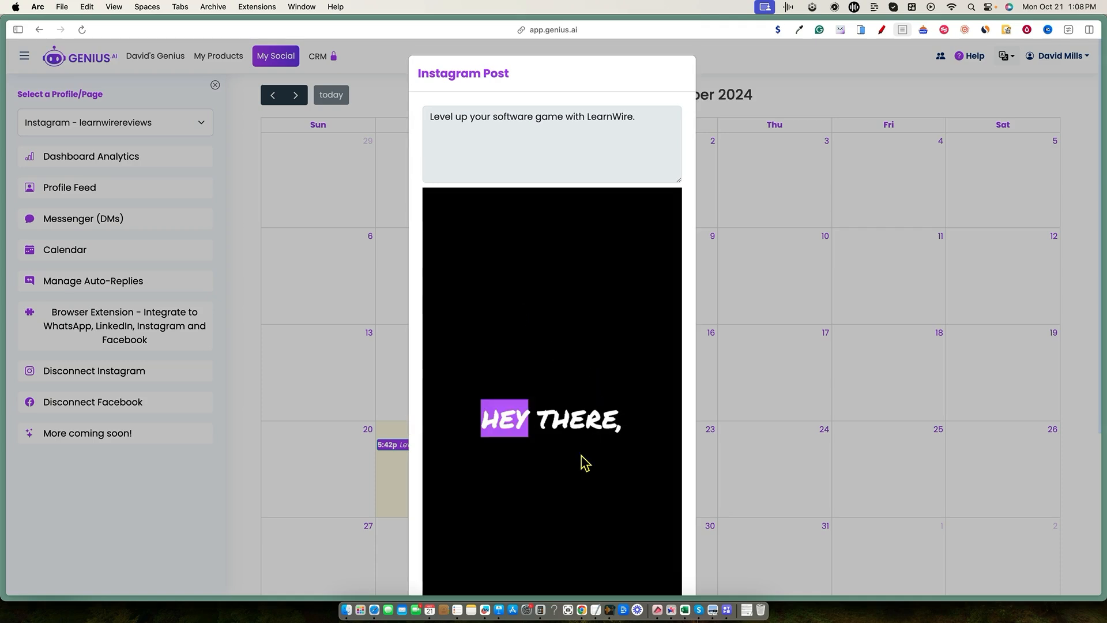
pyautogui.click(794, 130)
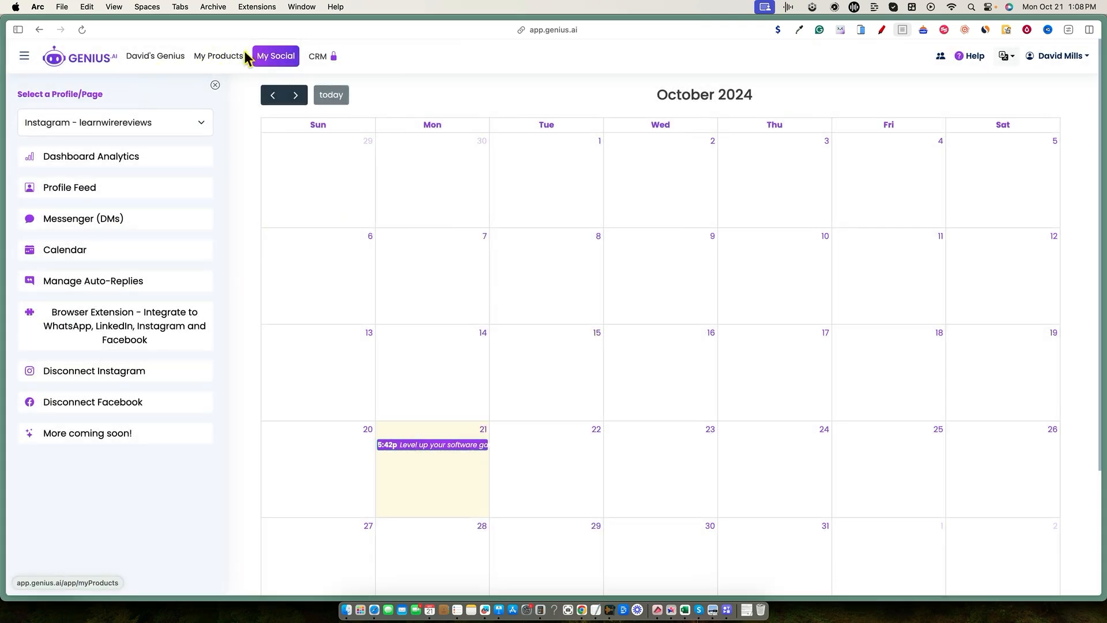
# Return to the social hub, generate content from "Secrets of Lifetime Software Deals Post", and choose Idea #2, "Myth Busting: Common Misconceptions About Lifetime Deals"
pyautogui.click(163, 58)
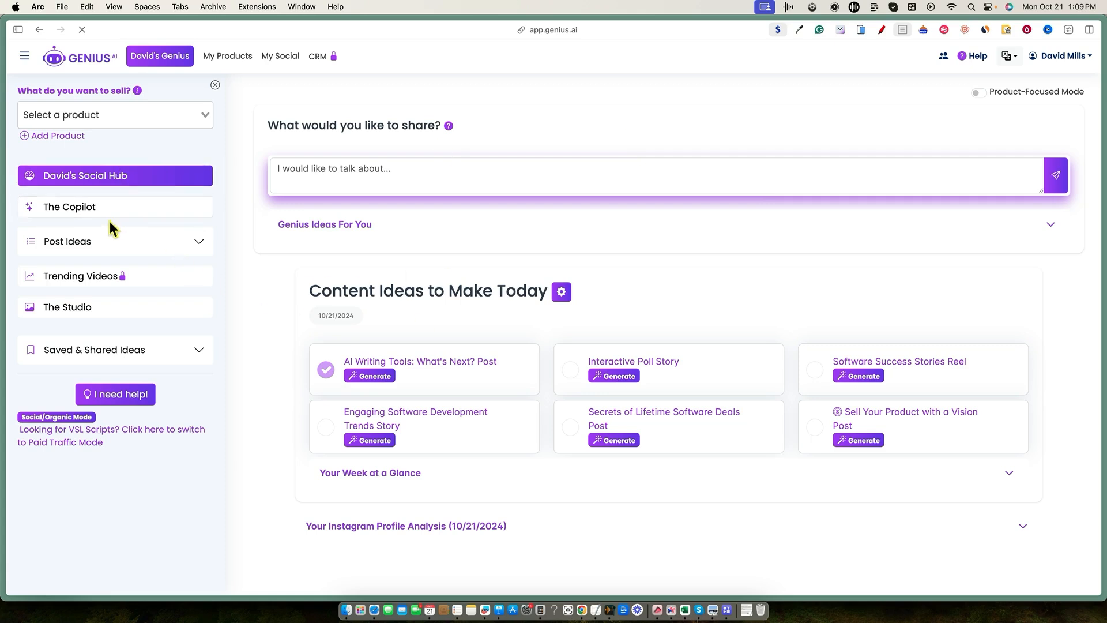
pyautogui.click(193, 243)
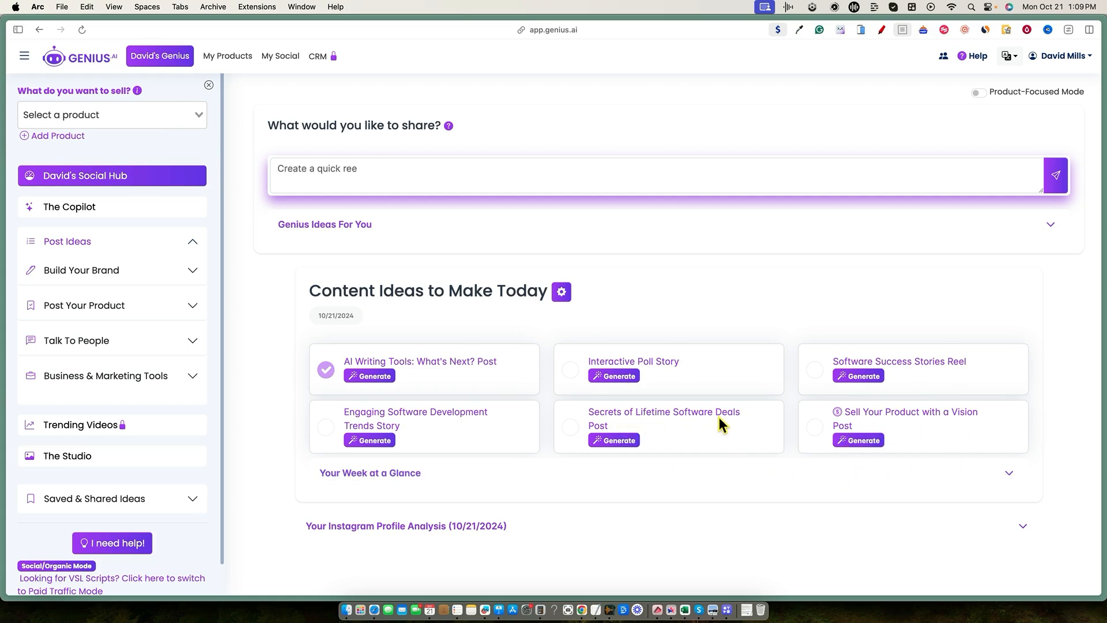
pyautogui.click(621, 441)
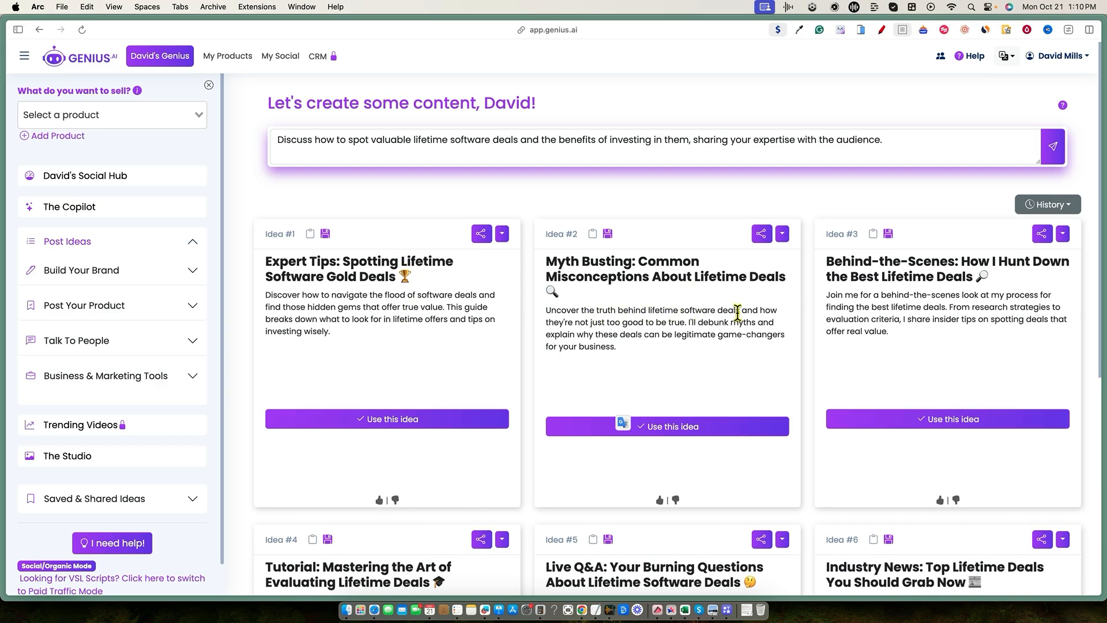
pyautogui.click(694, 429)
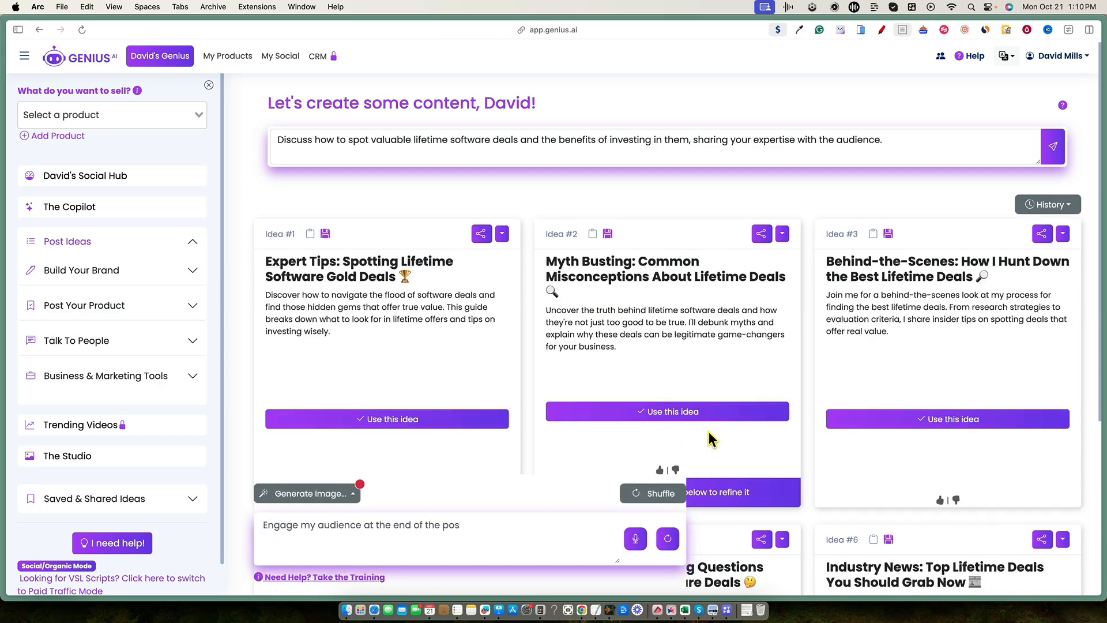
# Generate an image for Idea #5, "Live Q&A: Your Burning Questions About Lifetime Software Deals"
pyautogui.scroll(-3, 709, 415)
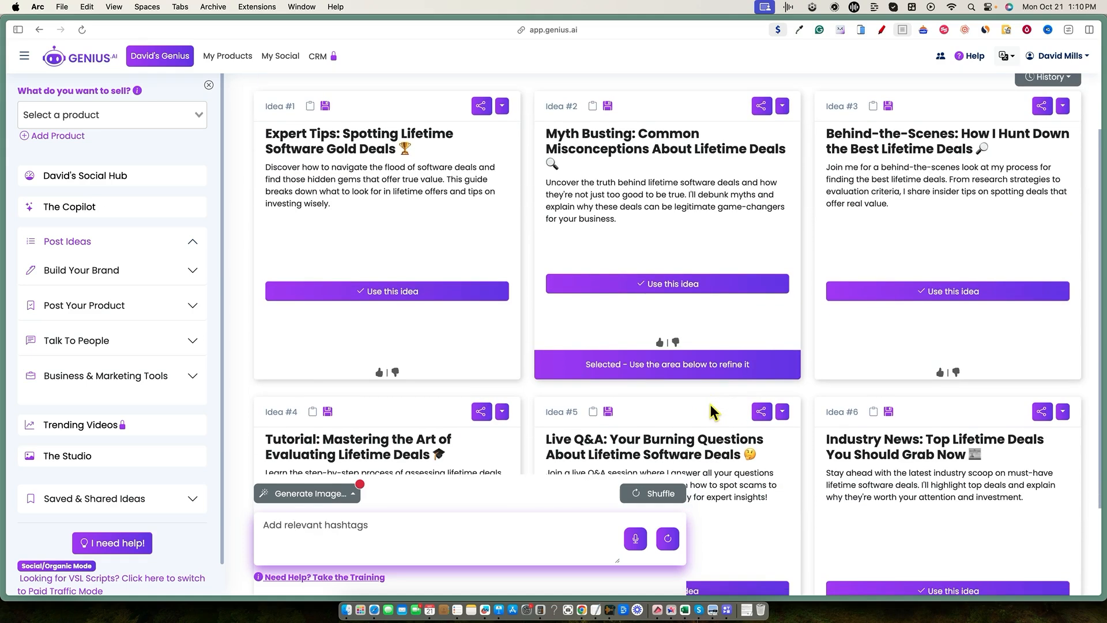
pyautogui.click(782, 412)
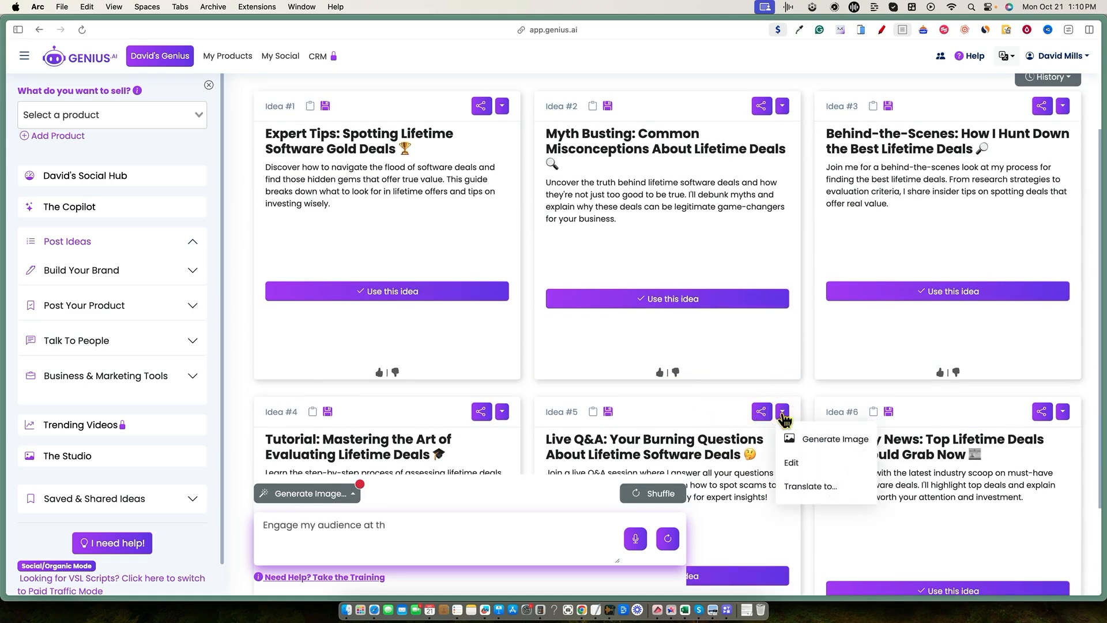
pyautogui.click(828, 439)
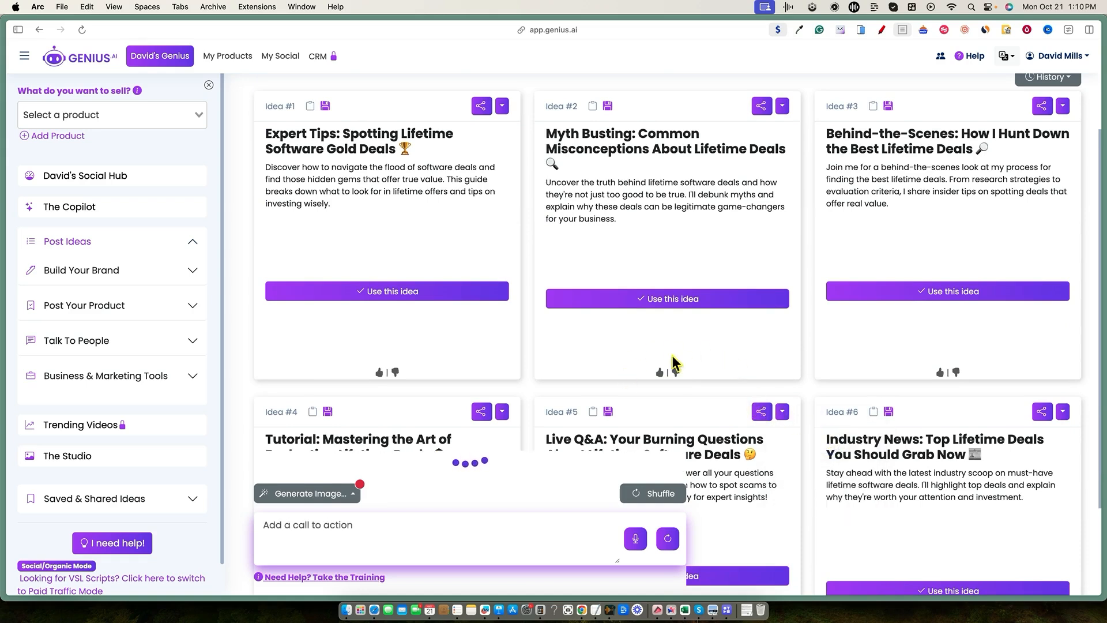
pyautogui.scroll(-1, 722, 410)
pyautogui.scroll(1, 725, 410)
pyautogui.scroll(-1, 763, 379)
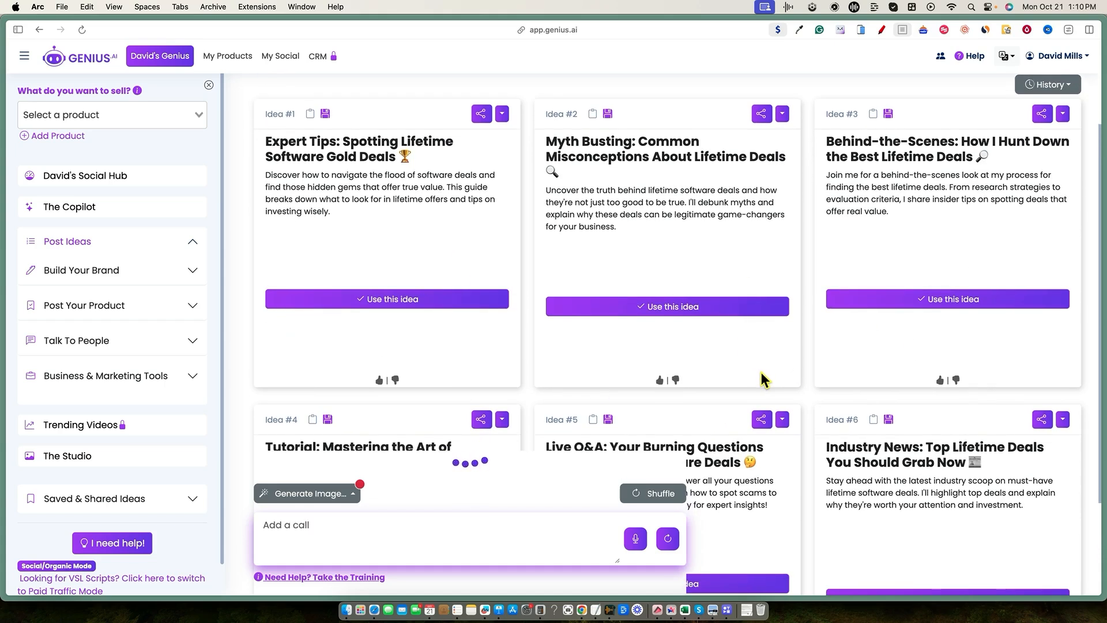
pyautogui.scroll(-5, 720, 283)
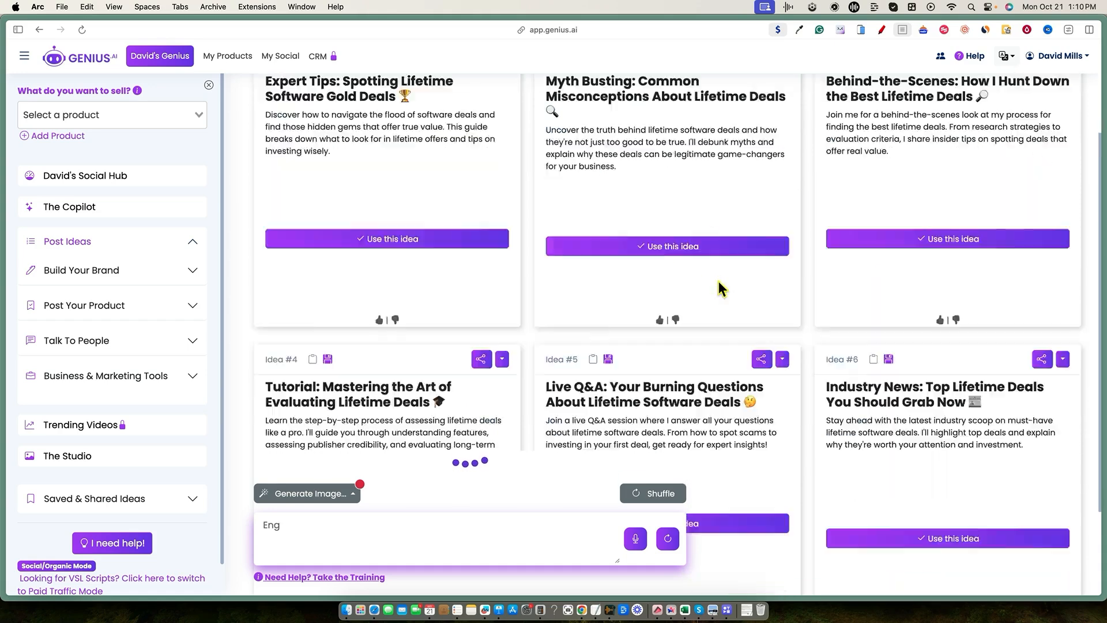
pyautogui.scroll(6, 720, 285)
pyautogui.scroll(-6, 719, 306)
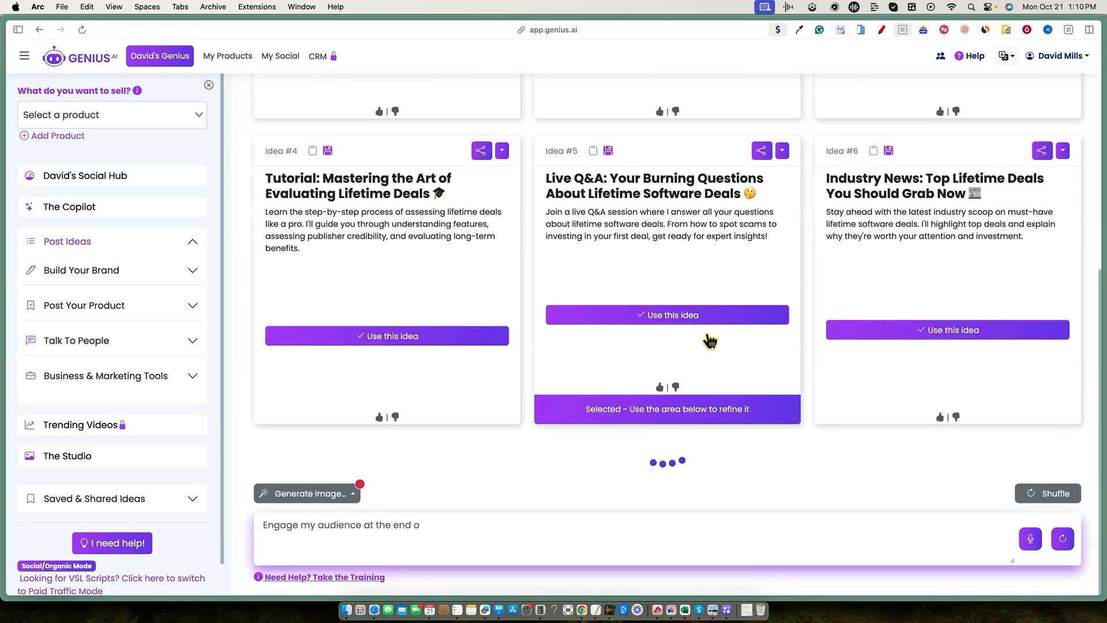
pyautogui.scroll(6, 802, 385)
pyautogui.scroll(-5, 784, 395)
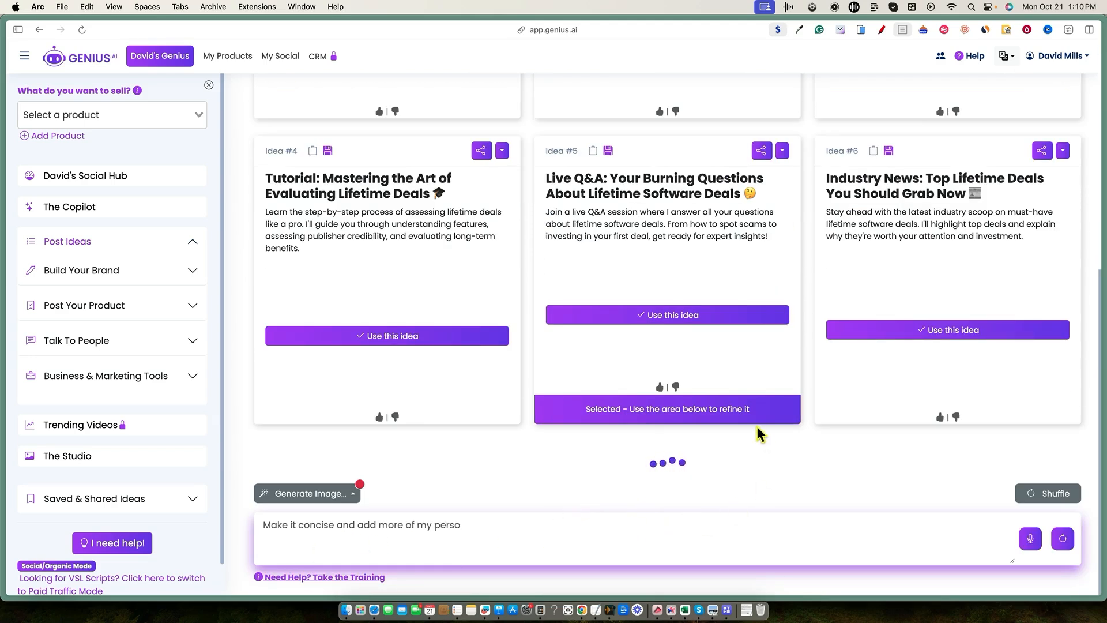
pyautogui.scroll(6, 759, 434)
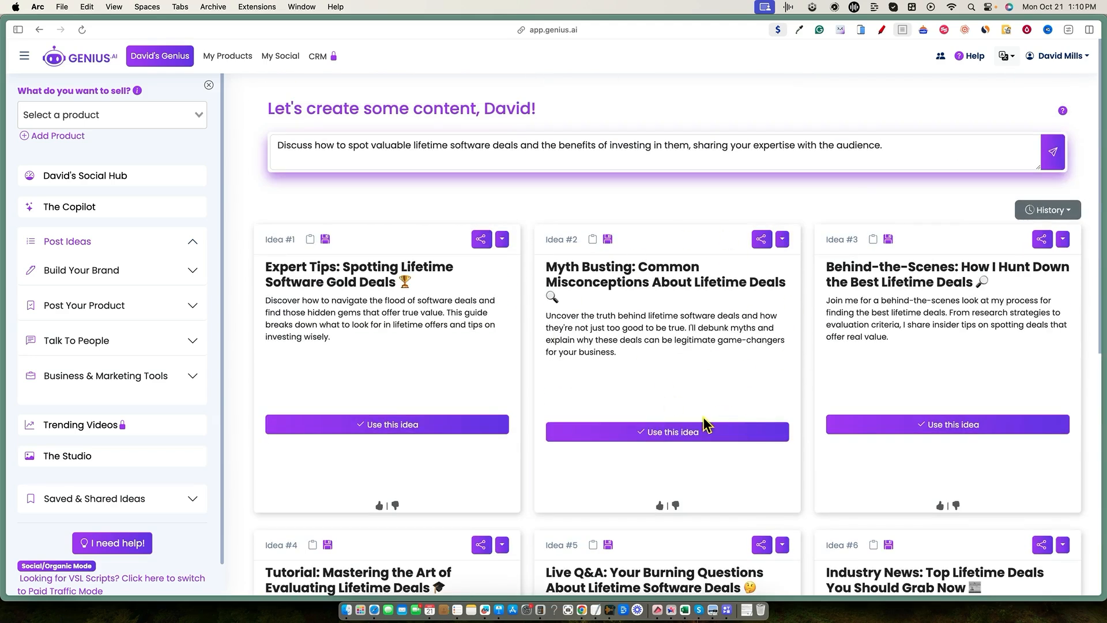
pyautogui.scroll(-3, 745, 392)
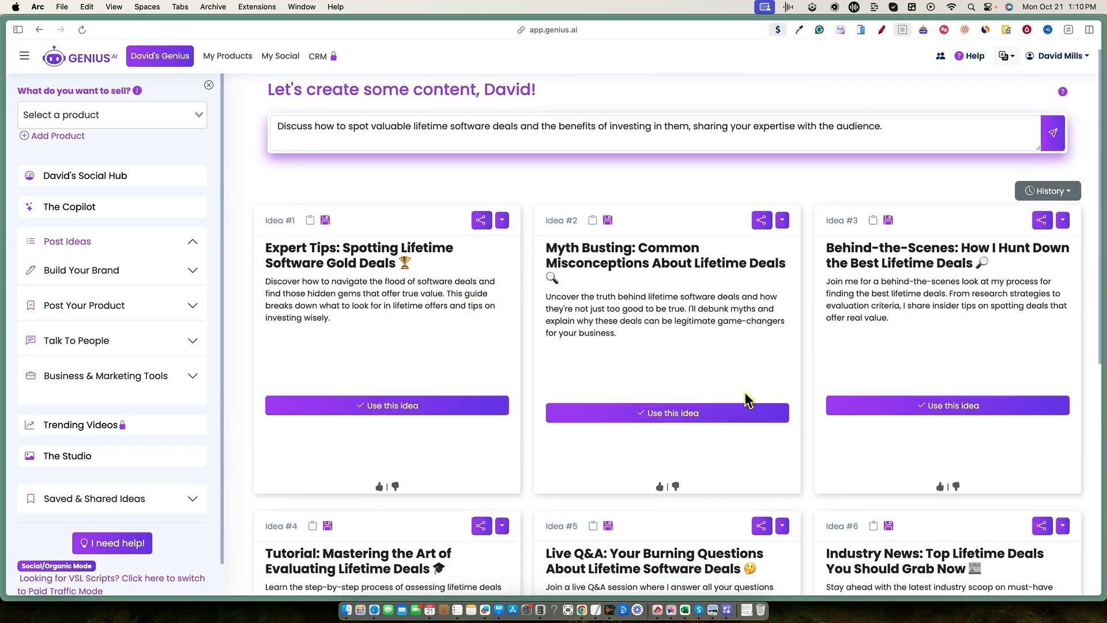
# Enlarge the set of images generated for Idea #5, look them over, and close the preview
pyautogui.scroll(-6, 744, 392)
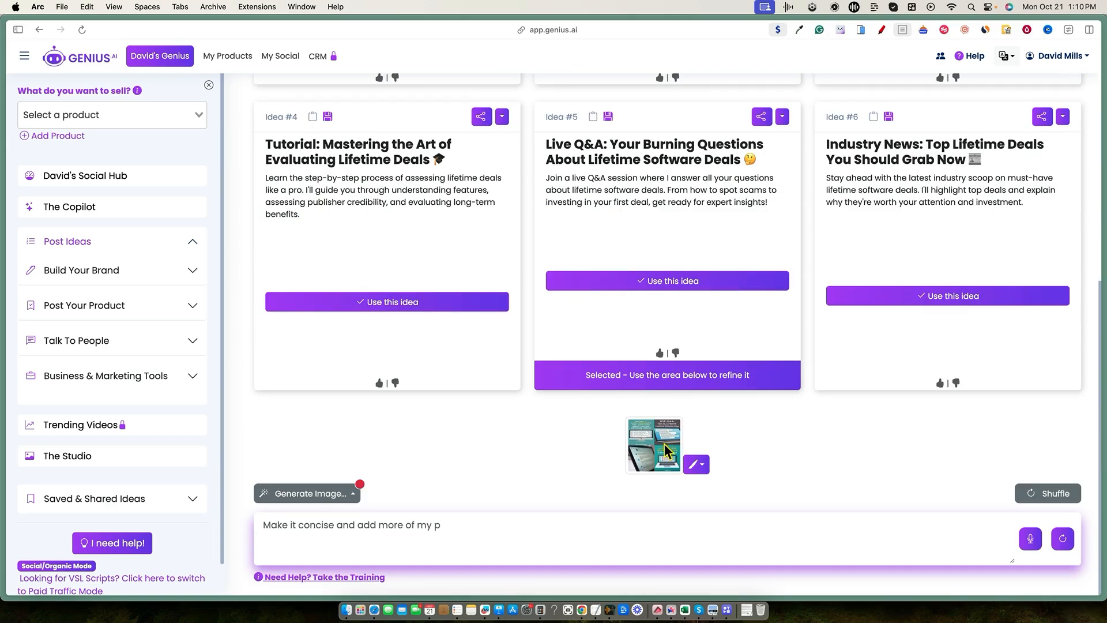
pyautogui.write('lity')
pyautogui.click(649, 447)
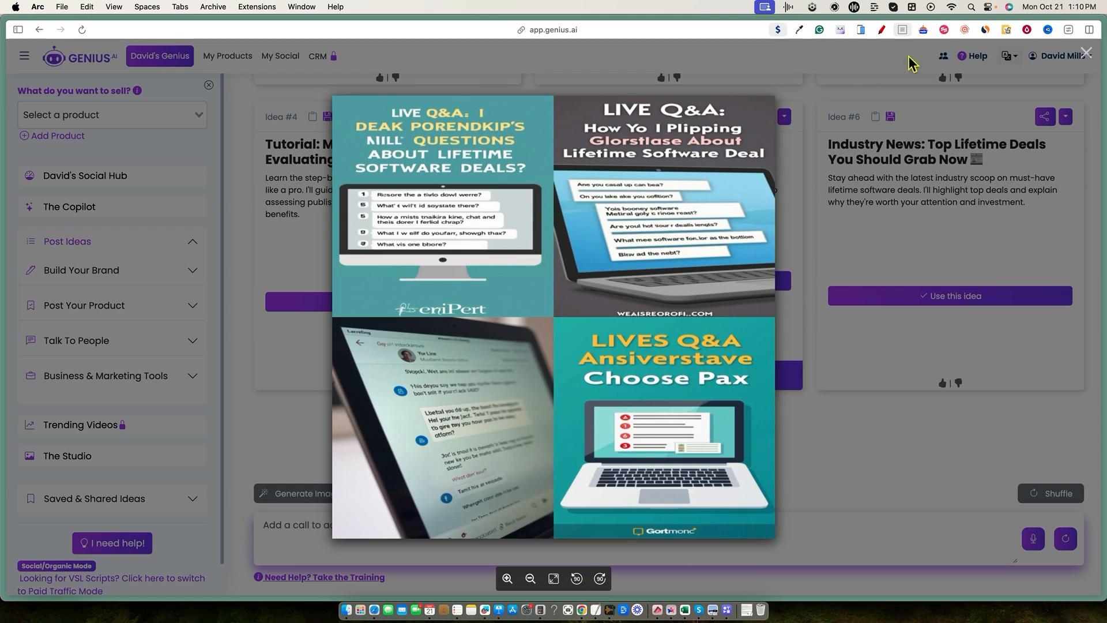
pyautogui.click(1087, 53)
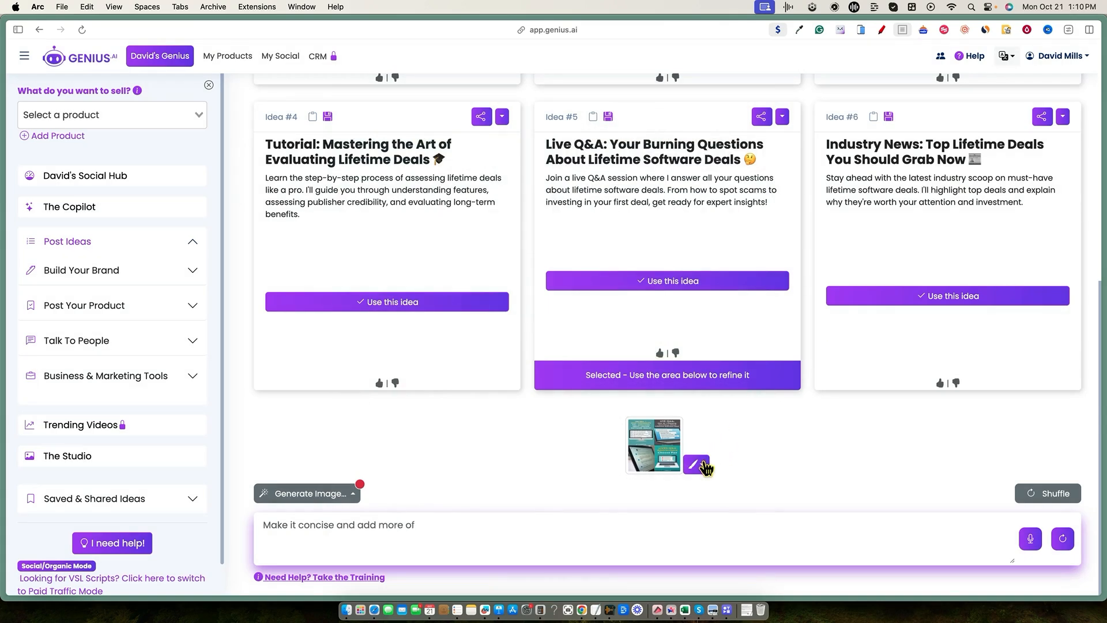
# Choose variation #3 of the generated images and open it in the image editor
pyautogui.click(701, 464)
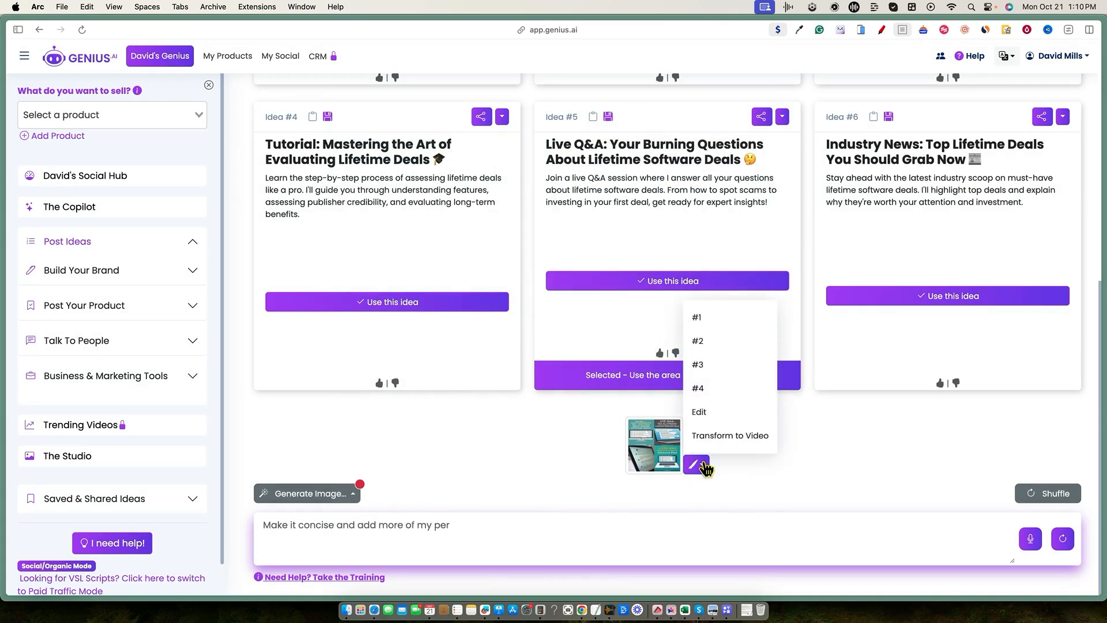
pyautogui.click(703, 365)
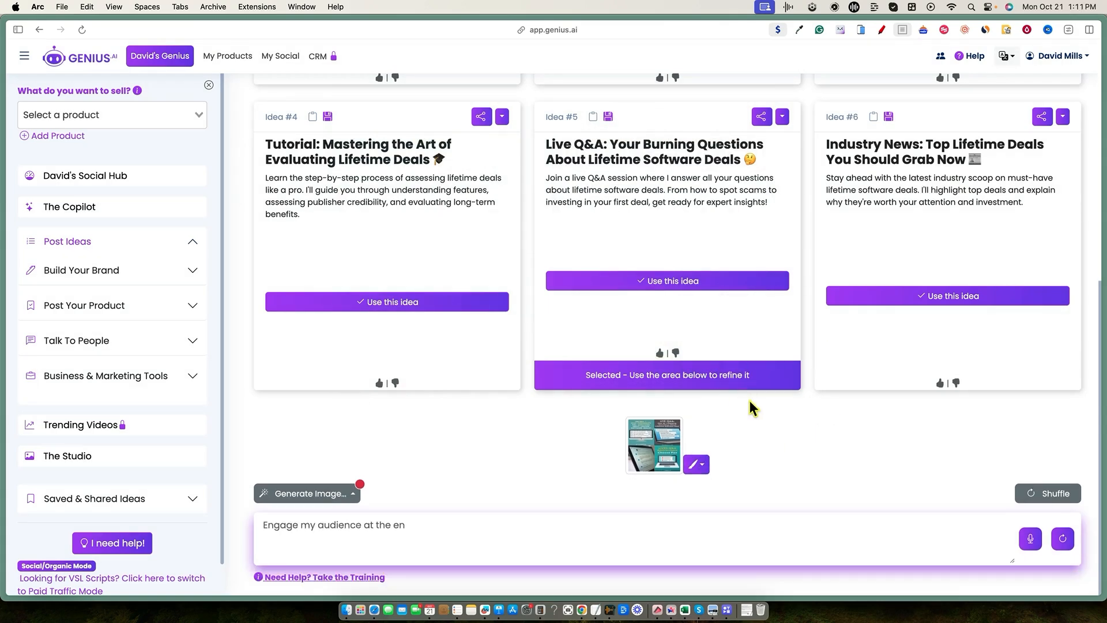
pyautogui.click(703, 464)
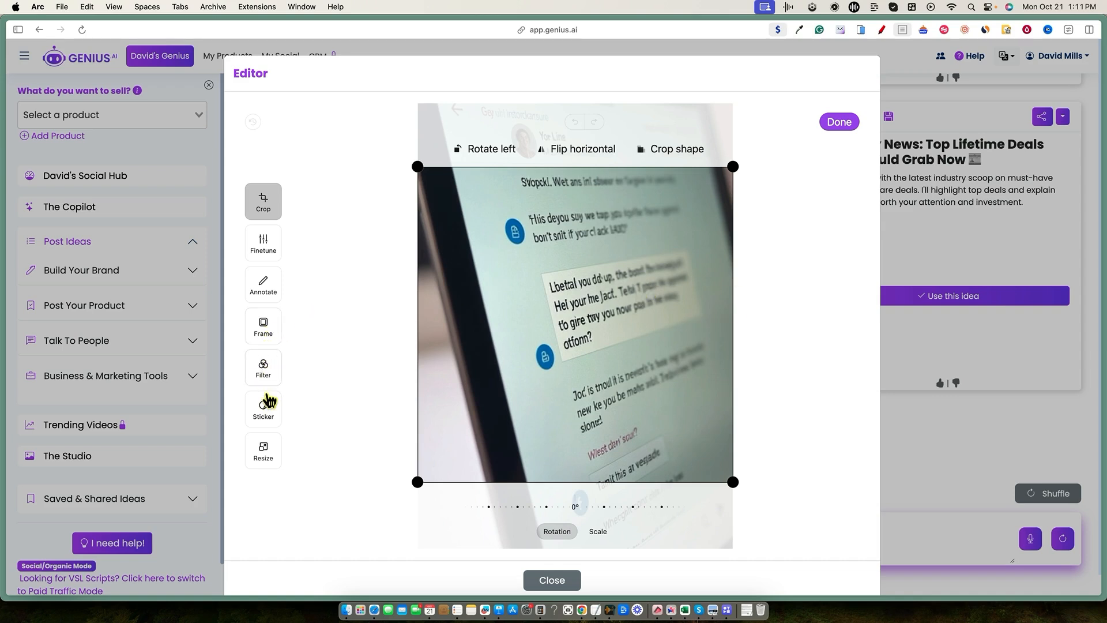
# Add a money-mouth face sticker and place it in the lower-right area of the image
pyautogui.click(264, 412)
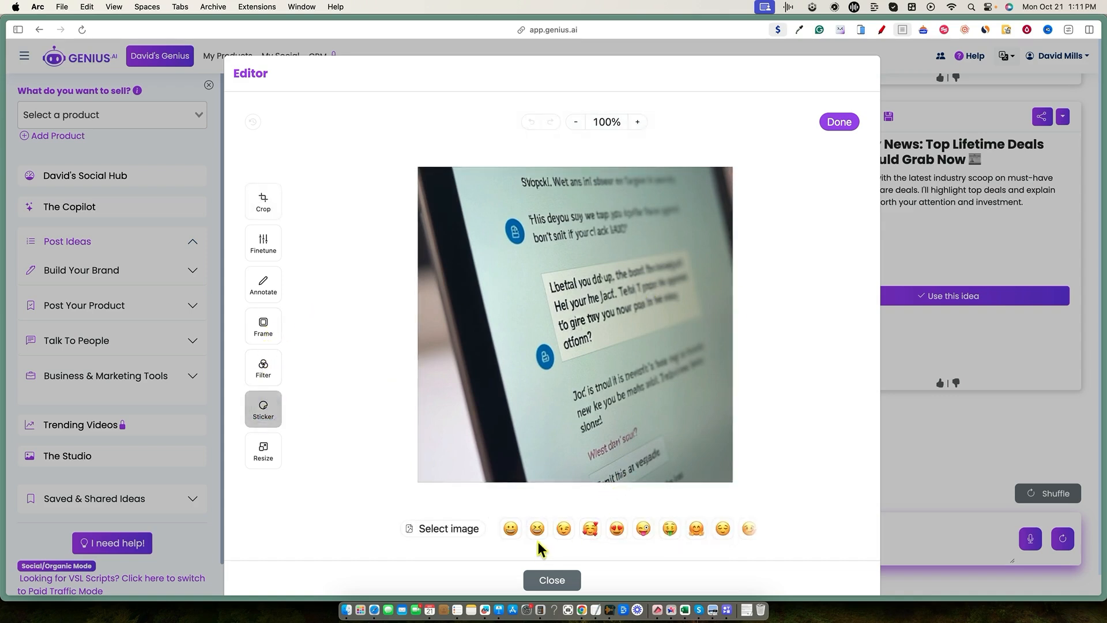
pyautogui.click(671, 528)
pyautogui.moveTo(575, 323); pyautogui.dragTo(629, 377)
pyautogui.moveTo(675, 426); pyautogui.dragTo(665, 408)
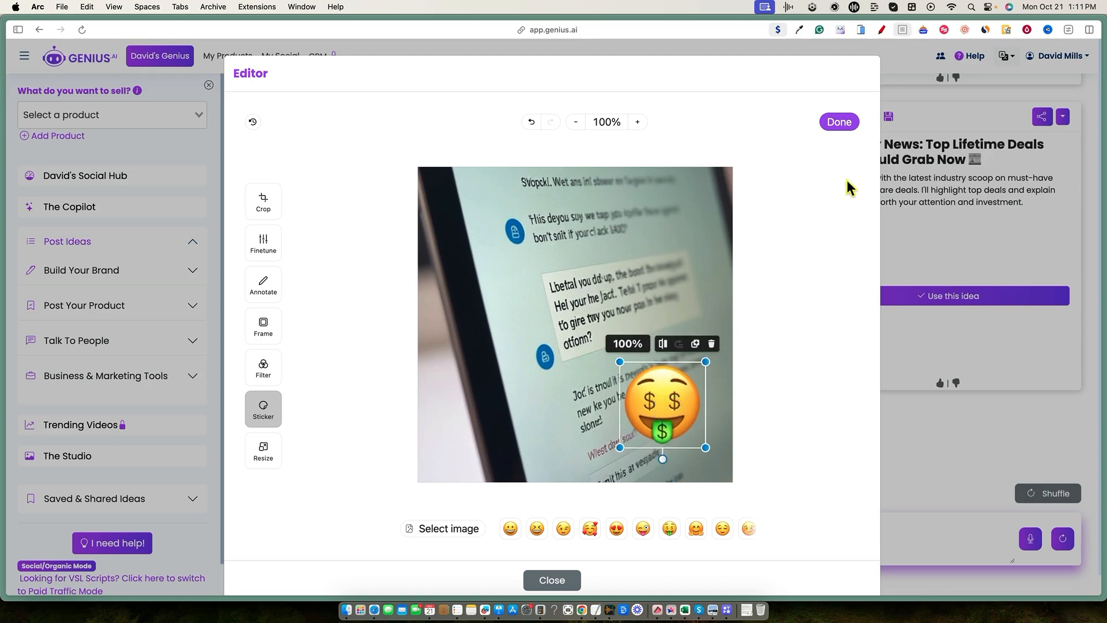
# Export the edited image with its sticker and close the image editor
pyautogui.click(839, 122)
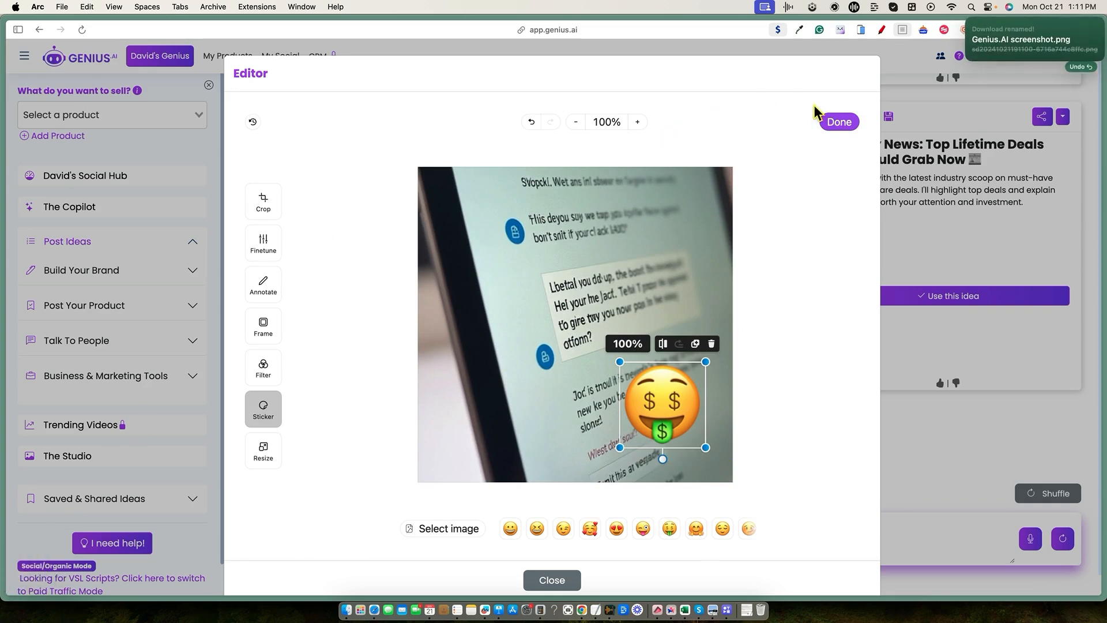
pyautogui.click(832, 122)
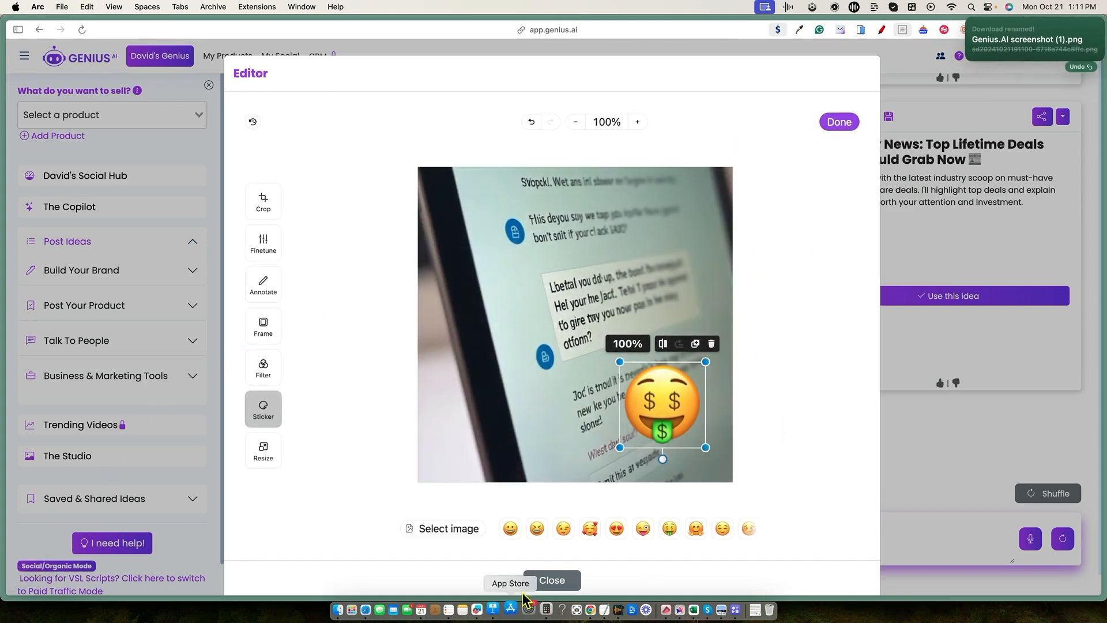
pyautogui.click(562, 580)
pyautogui.write('dience at the end of the post')
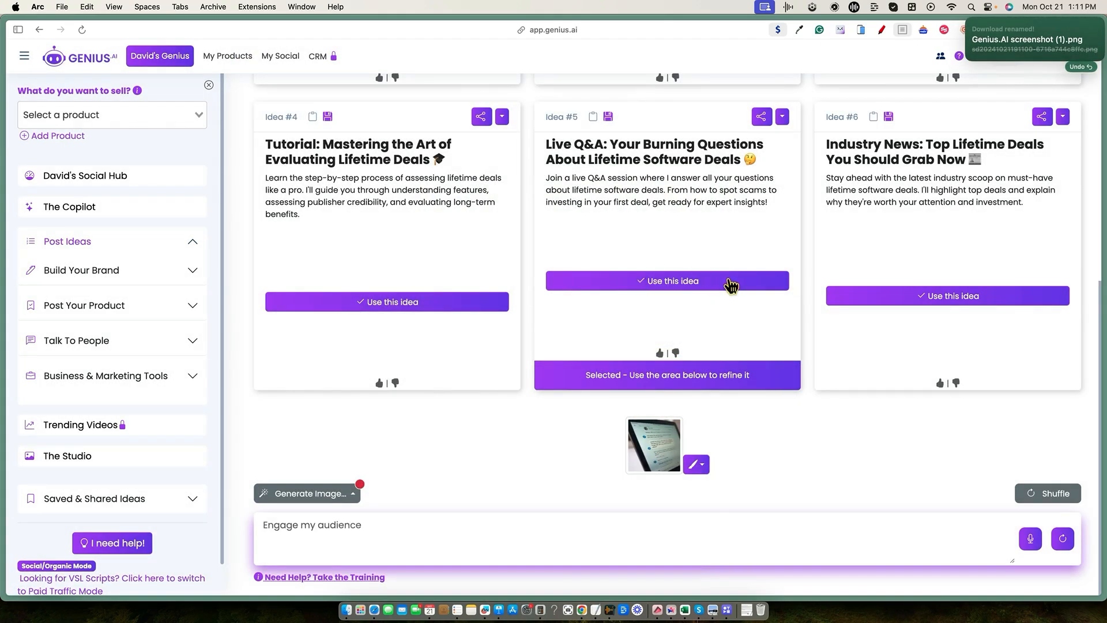
# Open Idea #2, "Myth Busting: Common Misconceptions About Lifetime Deals", for text editing
pyautogui.click(696, 464)
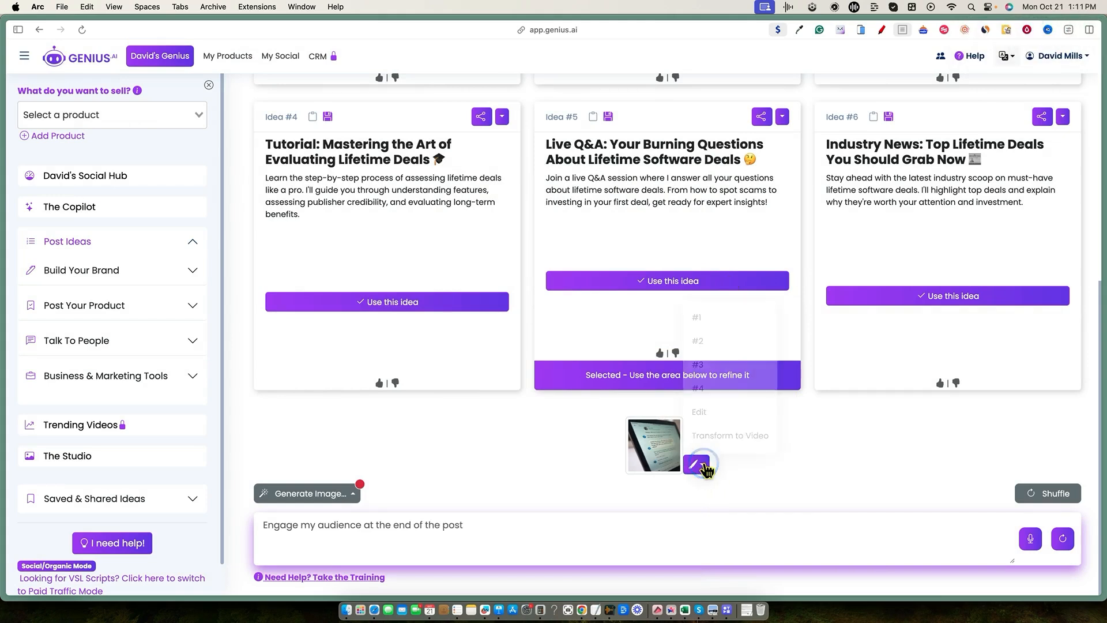
pyautogui.click(859, 441)
pyautogui.scroll(1, 714, 245)
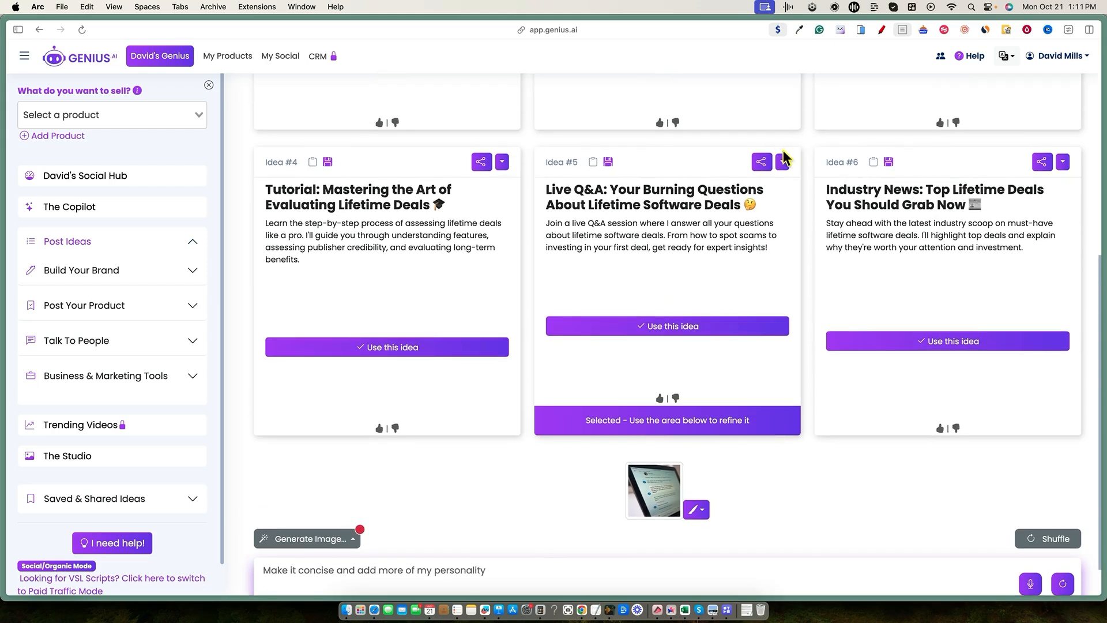
pyautogui.click(782, 162)
pyautogui.scroll(7, 807, 231)
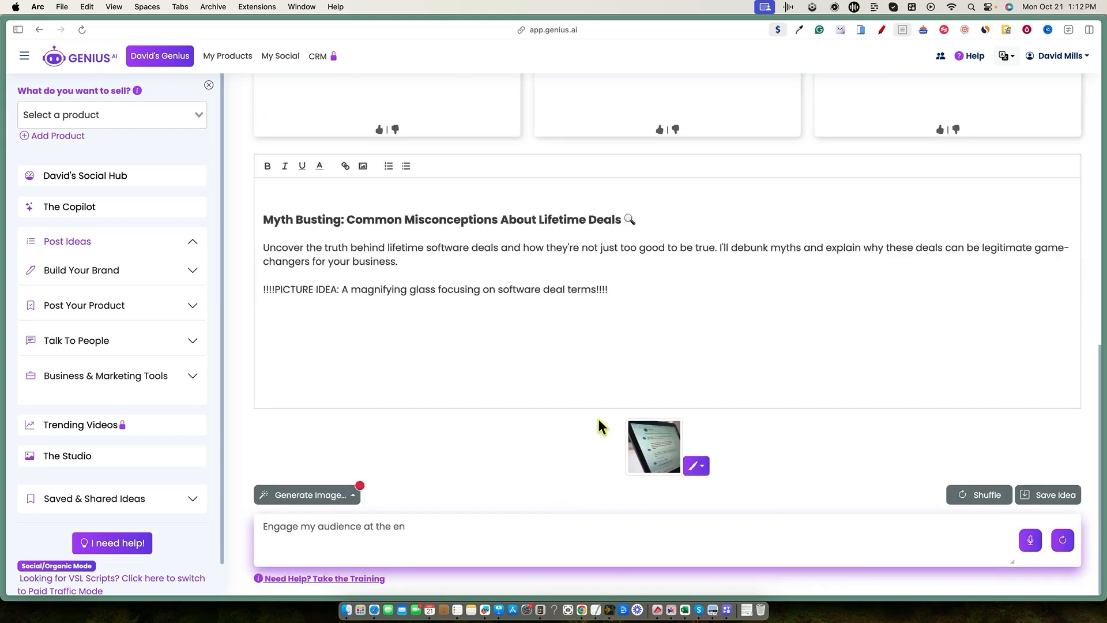
pyautogui.scroll(10, 597, 416)
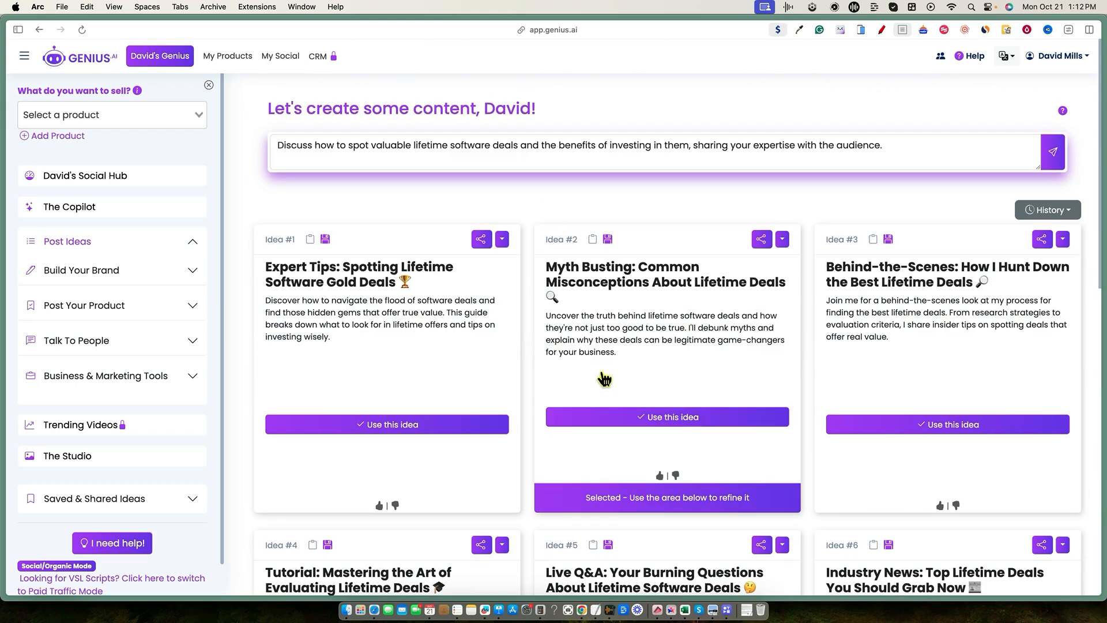
# View the additional options for Idea #2 and return to its editable draft below the ideas
pyautogui.click(782, 241)
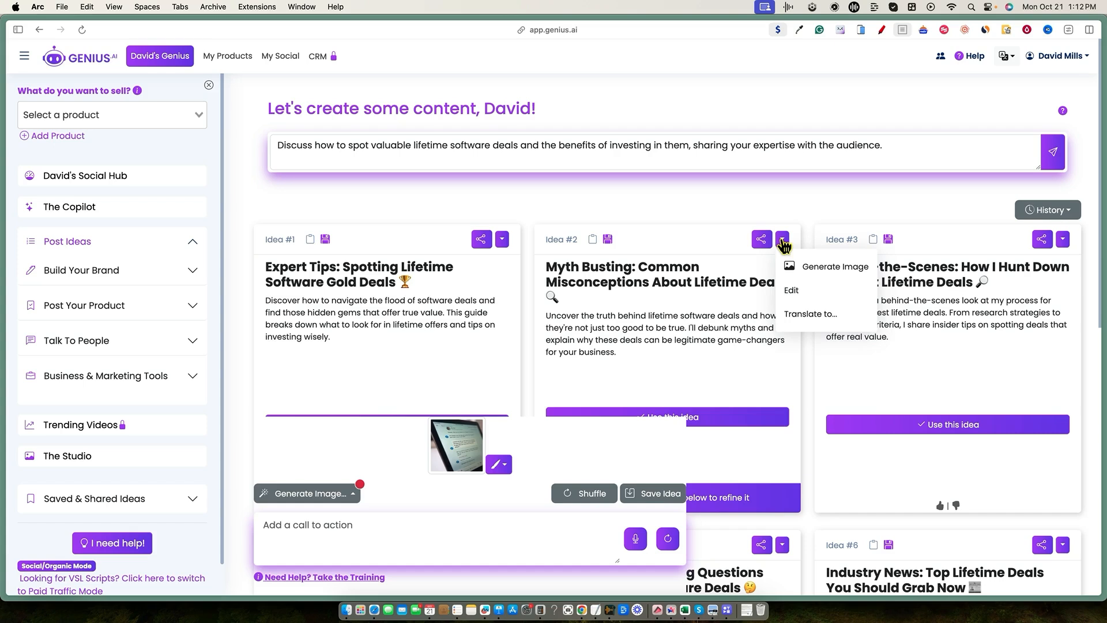
pyautogui.click(717, 316)
pyautogui.scroll(-1, 704, 349)
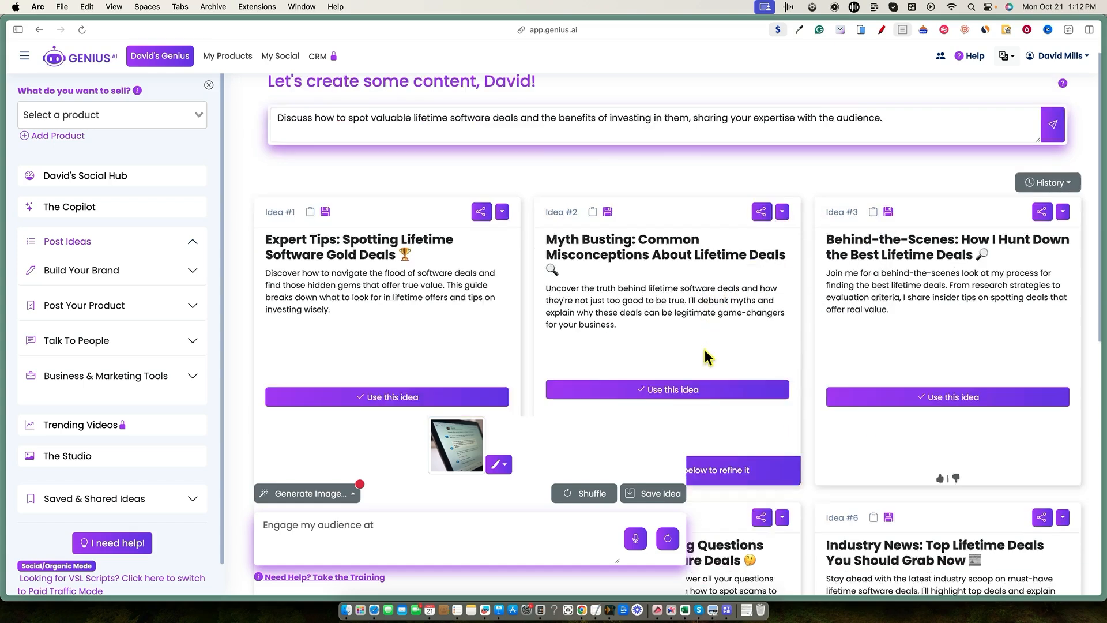
pyautogui.scroll(-10, 704, 350)
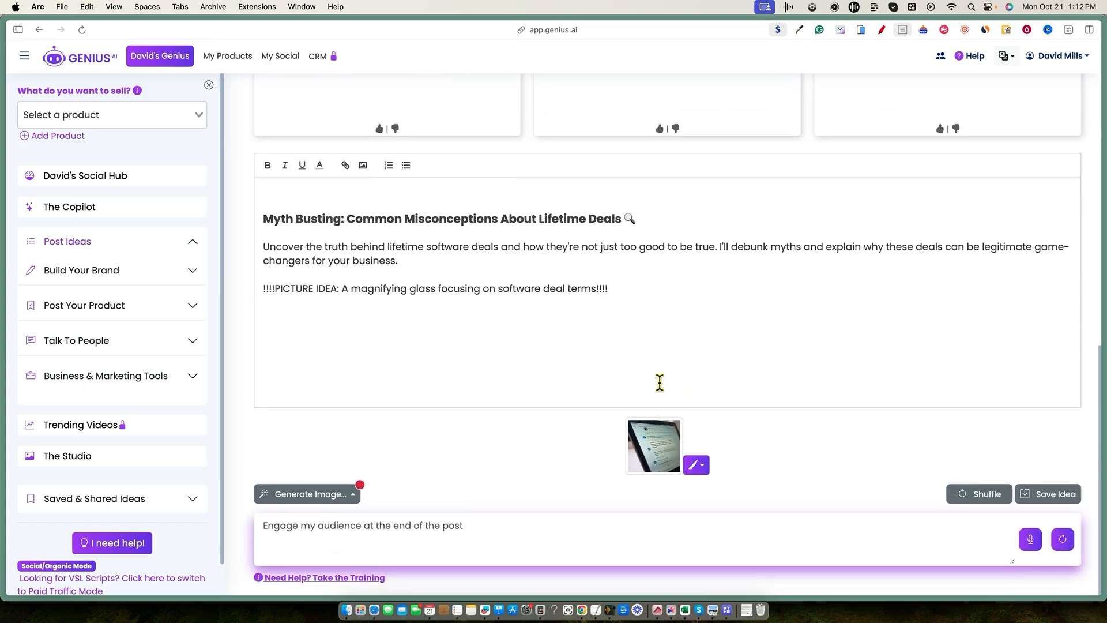
# Insert the downloaded image "Genius.AI screenshot (1).png" at the end of the draft's PICTURE IDEA line
pyautogui.moveTo(650, 292); pyautogui.dragTo(248, 212)
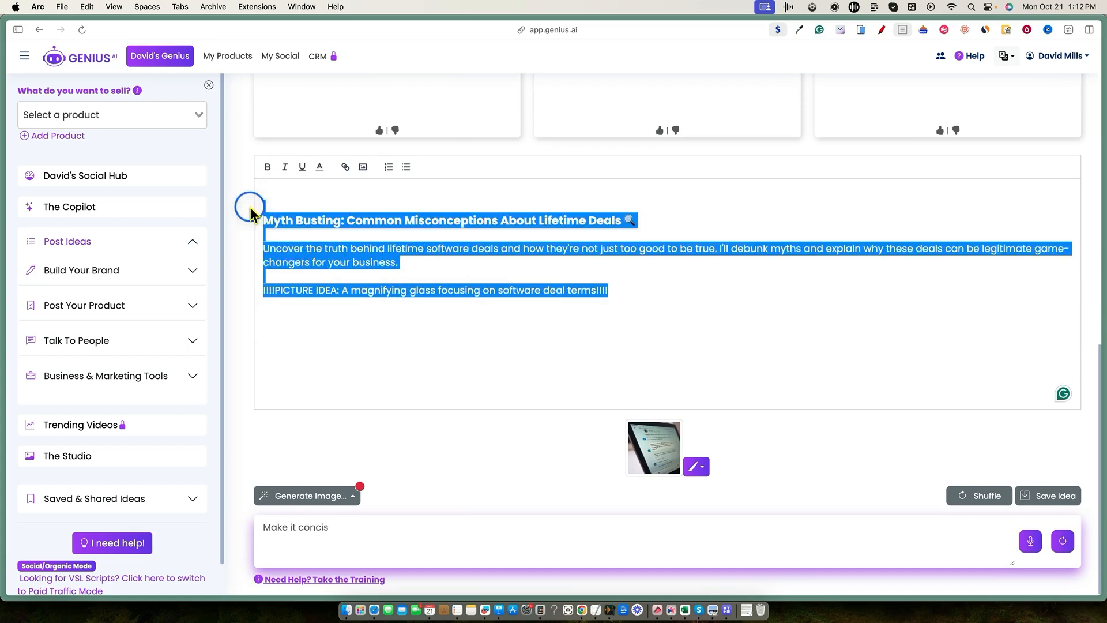
pyautogui.click(657, 285)
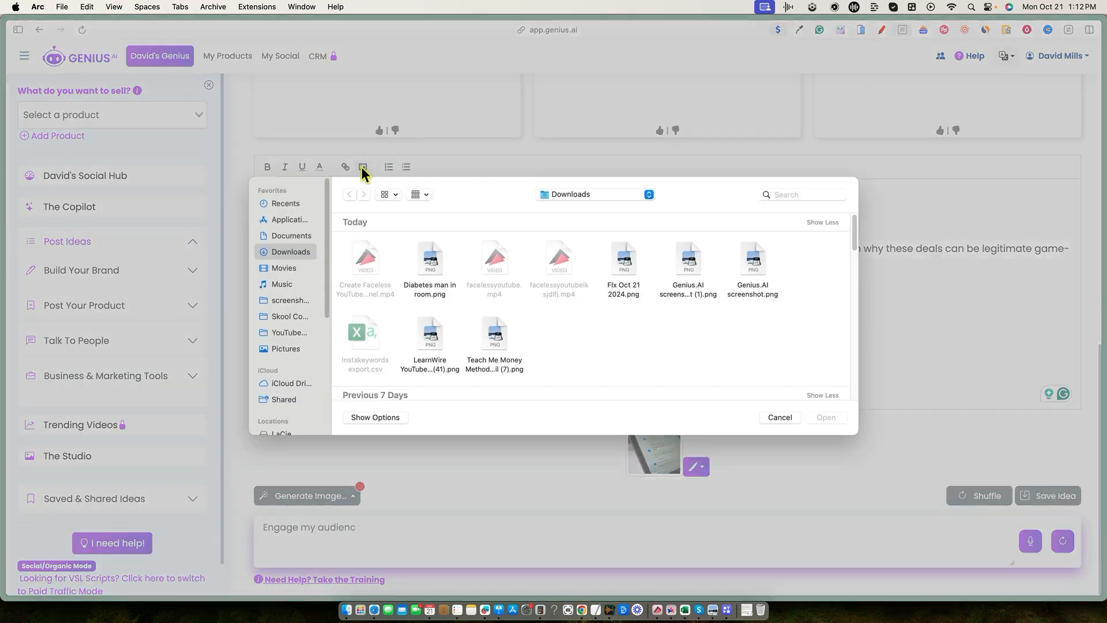
pyautogui.click(363, 167)
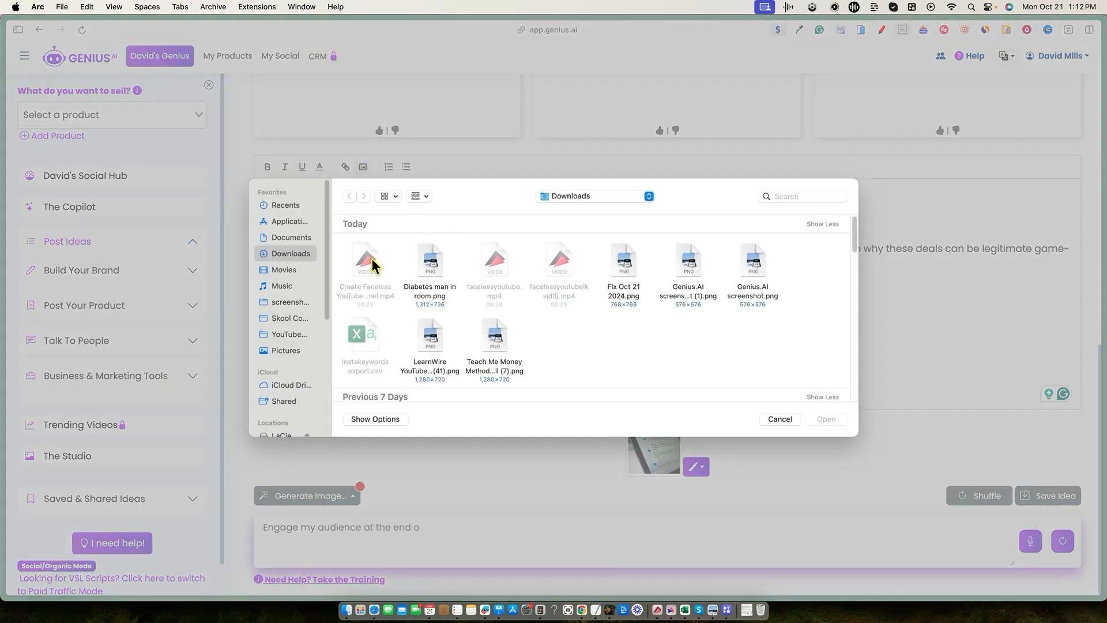
pyautogui.click(695, 265)
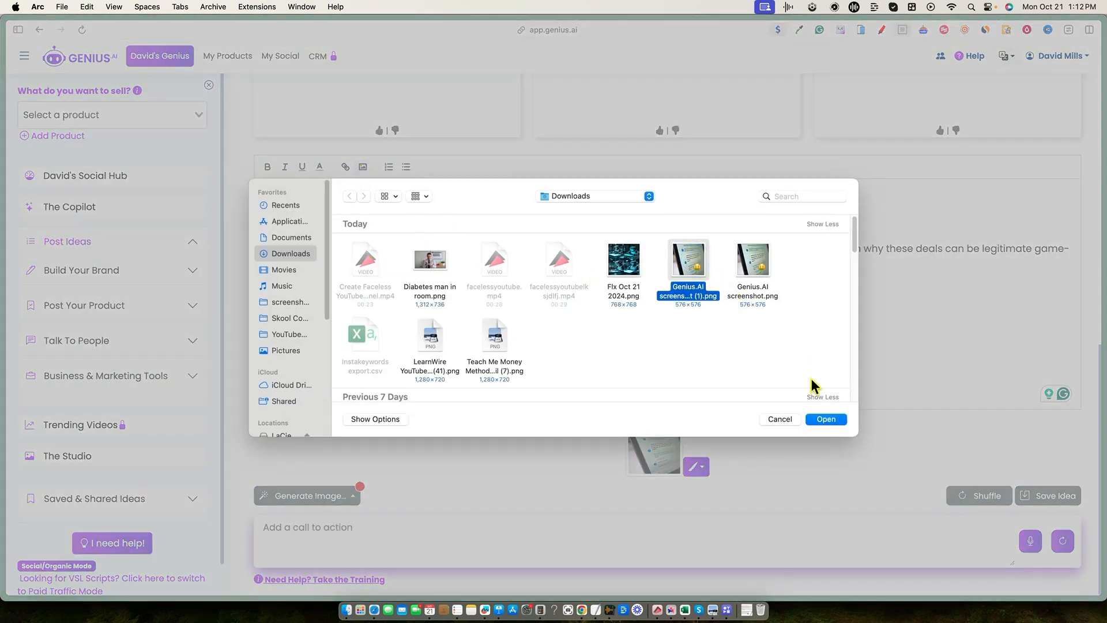
pyautogui.click(825, 419)
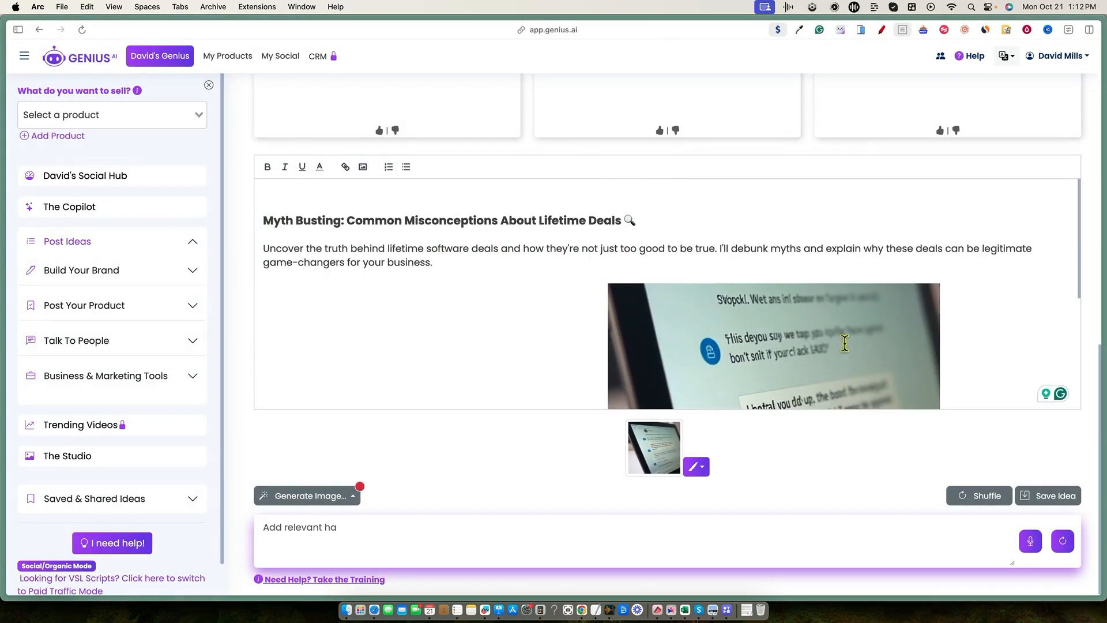
# Delete the text "!!!!PICTURE IDEA: A magnifying glass focusing on software deal terms!!!!" from the draft, keeping the inserted image
pyautogui.scroll(-3, 807, 346)
pyautogui.scroll(5, 749, 340)
pyautogui.scroll(-5, 407, 311)
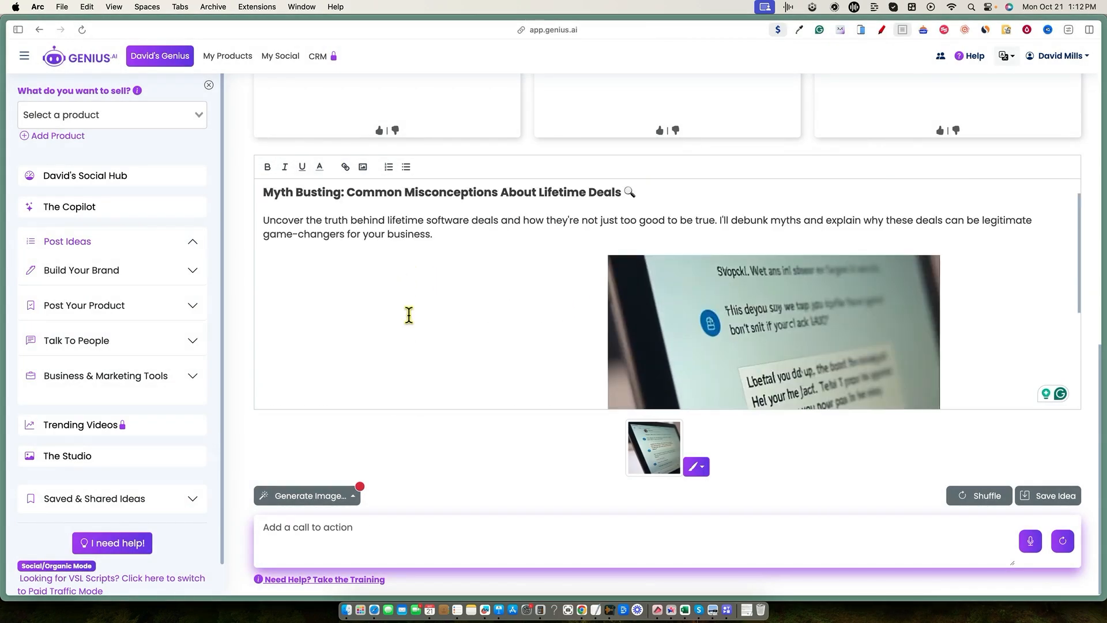
pyautogui.moveTo(256, 284); pyautogui.dragTo(623, 281)
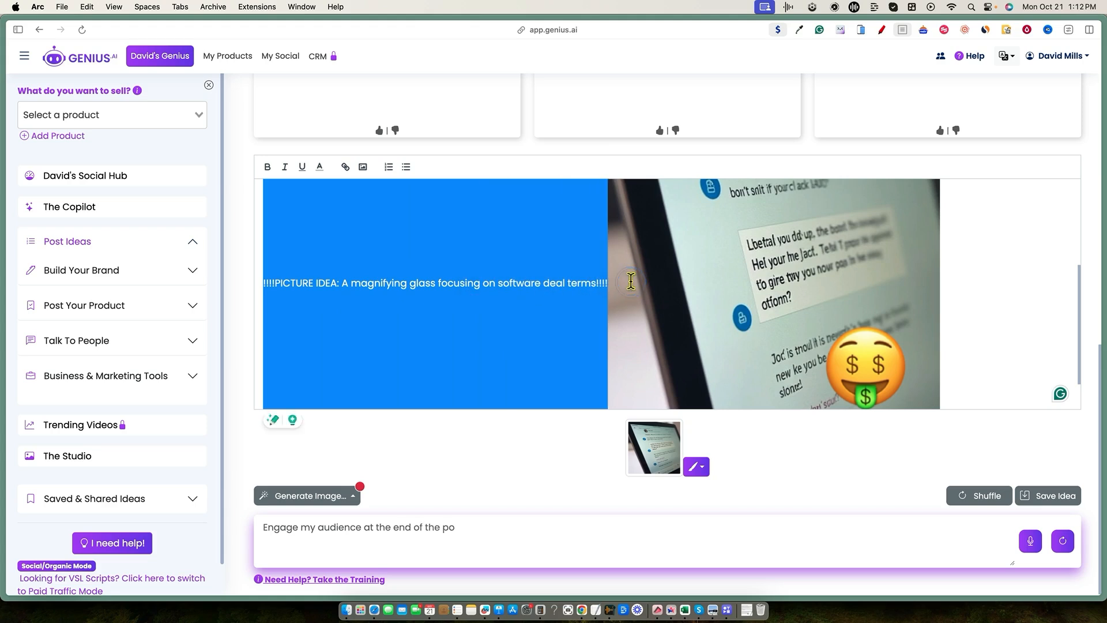
pyautogui.press('BackSpace')
pyautogui.scroll(4, 602, 297)
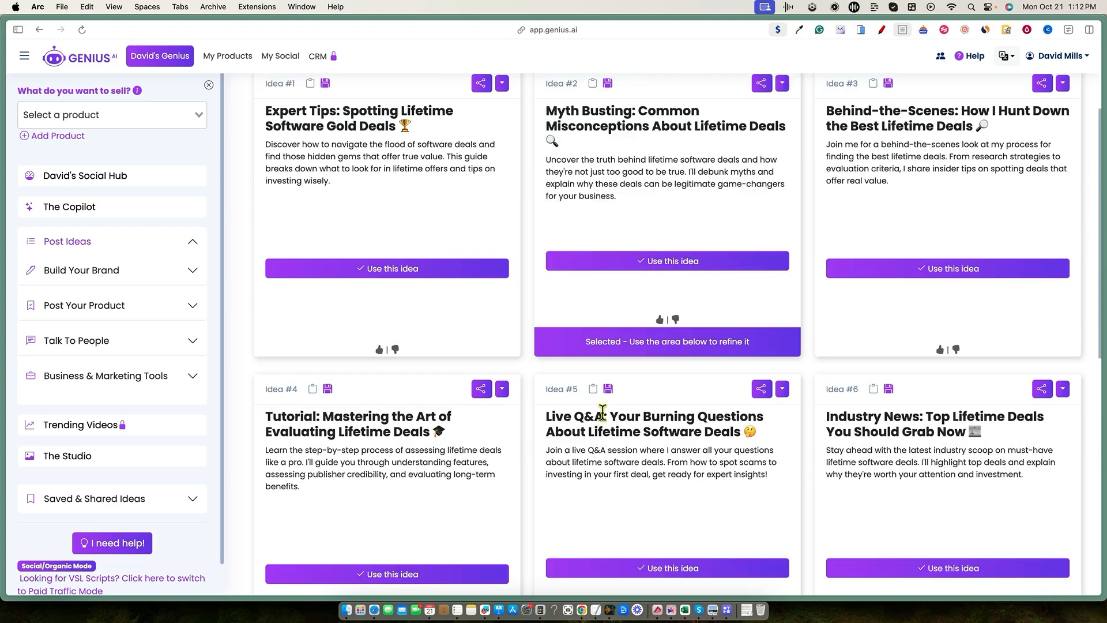
pyautogui.scroll(-6, 602, 411)
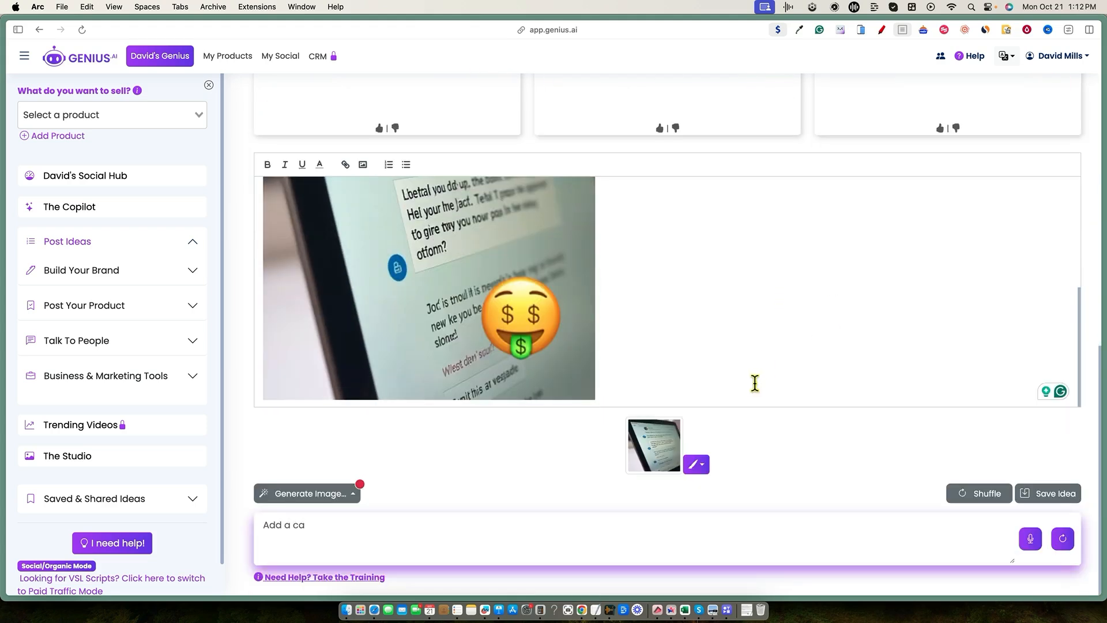
pyautogui.click(1063, 494)
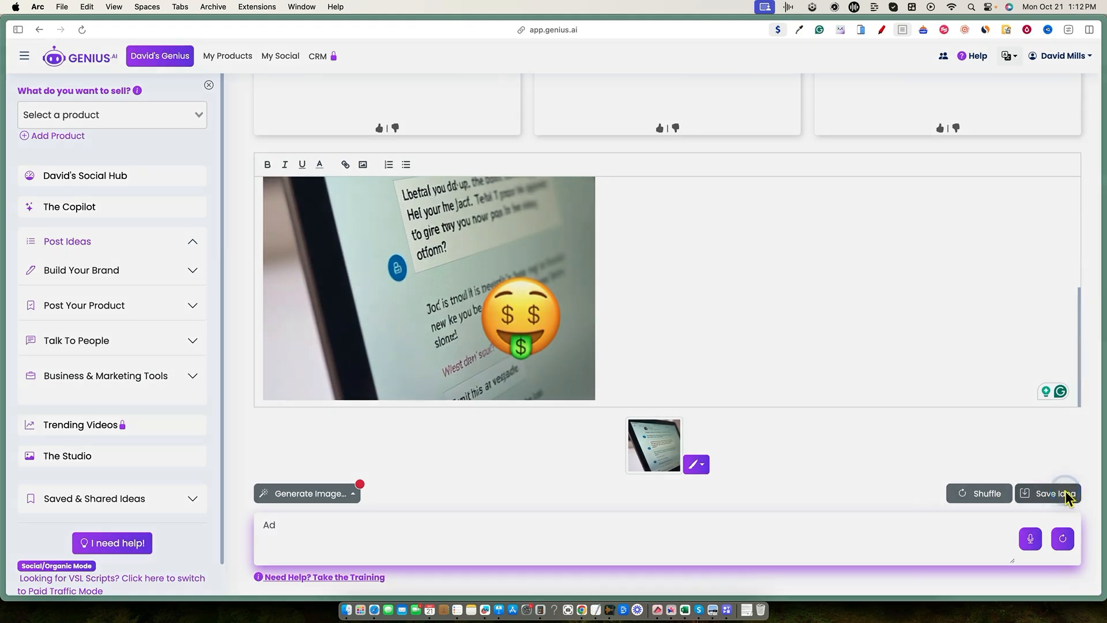
pyautogui.click(598, 179)
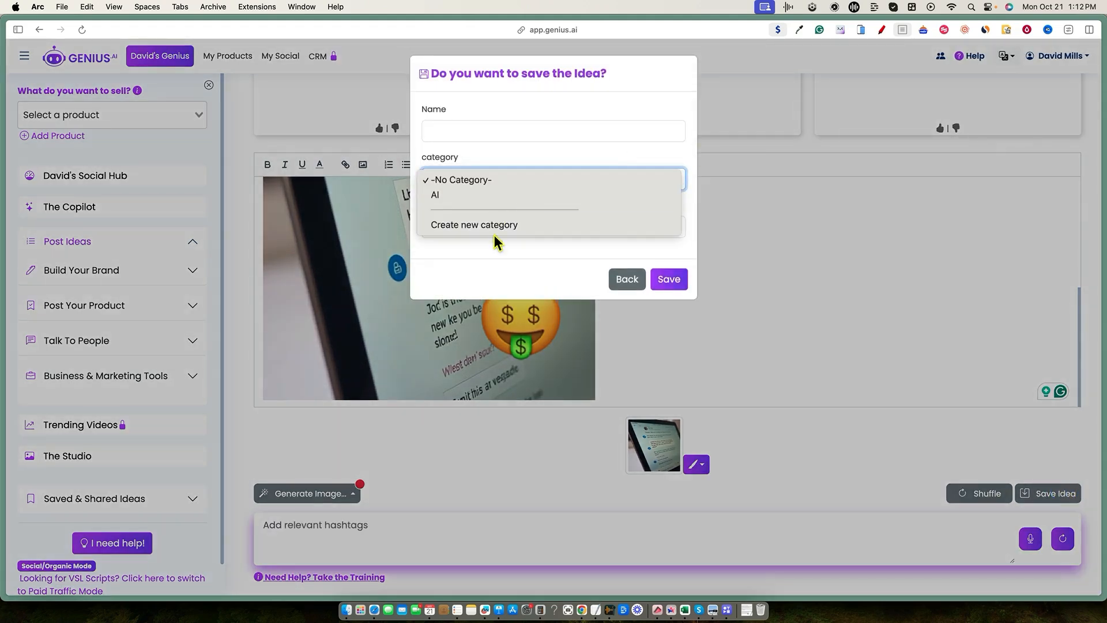
pyautogui.click(491, 128)
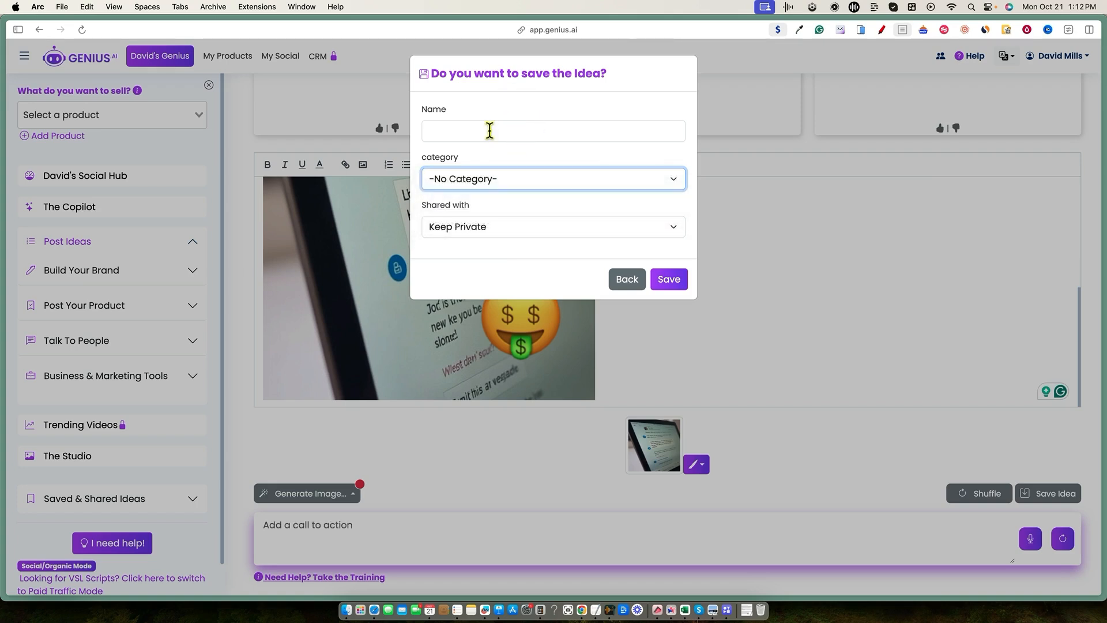
pyautogui.click(507, 134)
pyautogui.click(732, 227)
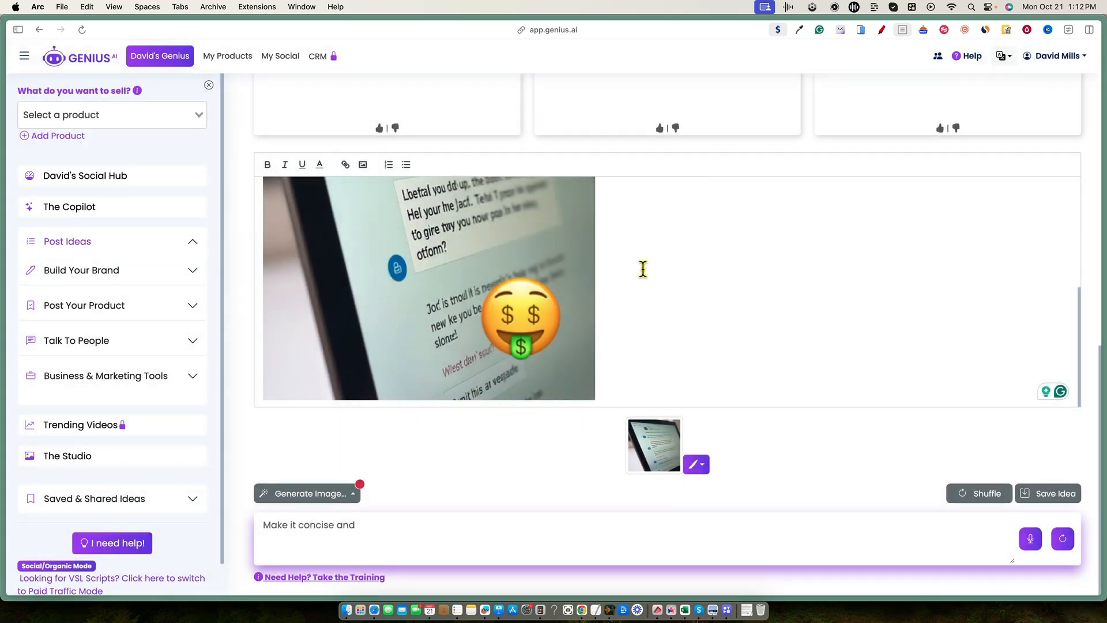
# Copy the draft's title line, "Myth Busting: Common Misconceptions About Lifetime Deals"
pyautogui.scroll(4, 546, 271)
pyautogui.moveTo(636, 218); pyautogui.dragTo(264, 218)
pyautogui.press('super+c')
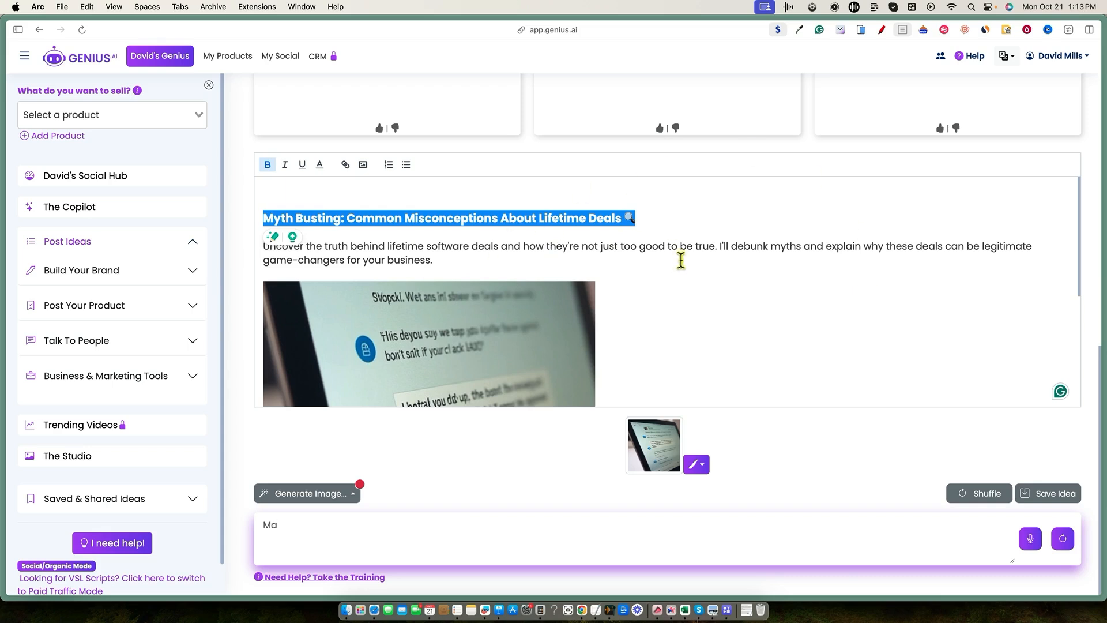
# Save the idea under the copied title "Myth Busting: Common Misconceptions About Lifetime Deals" in category AI, keeping it private
pyautogui.scroll(3, 784, 346)
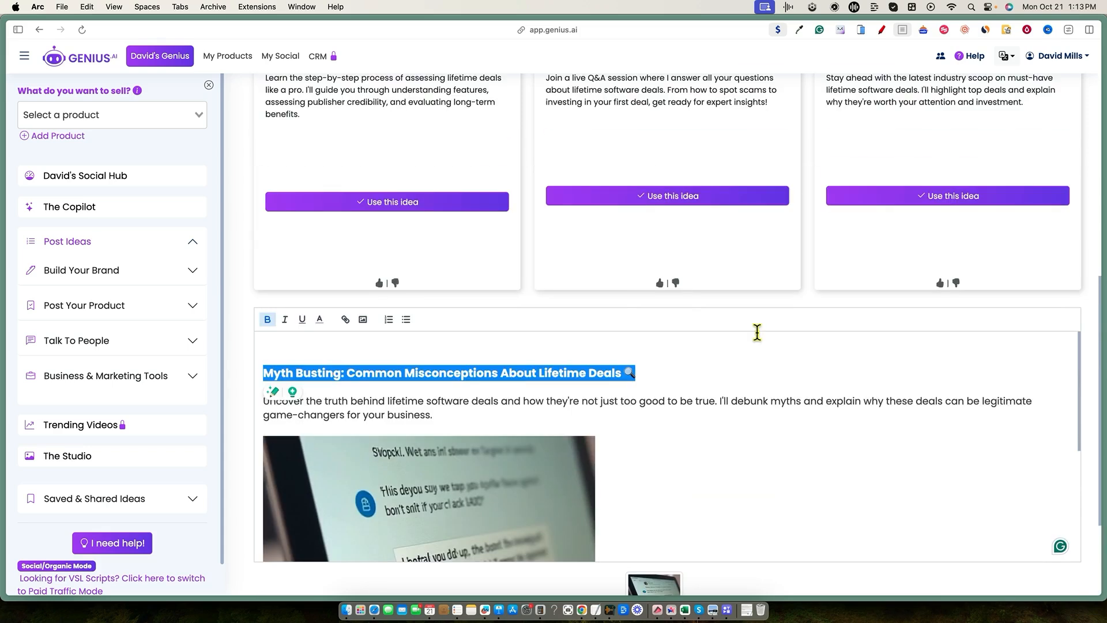
pyautogui.scroll(-4, 1067, 477)
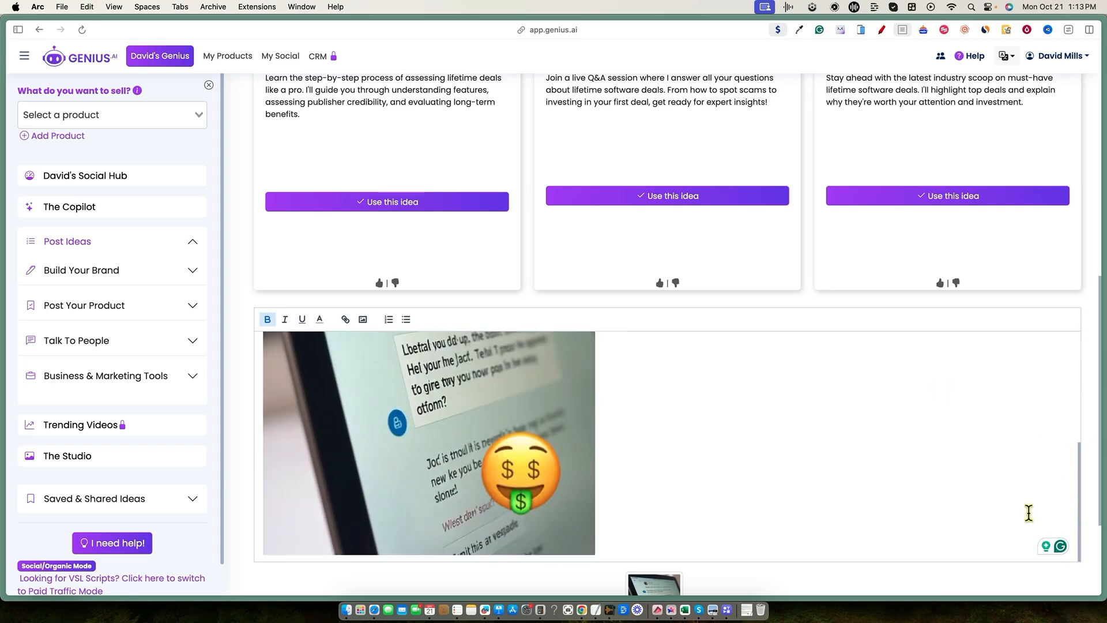
pyautogui.scroll(-3, 968, 541)
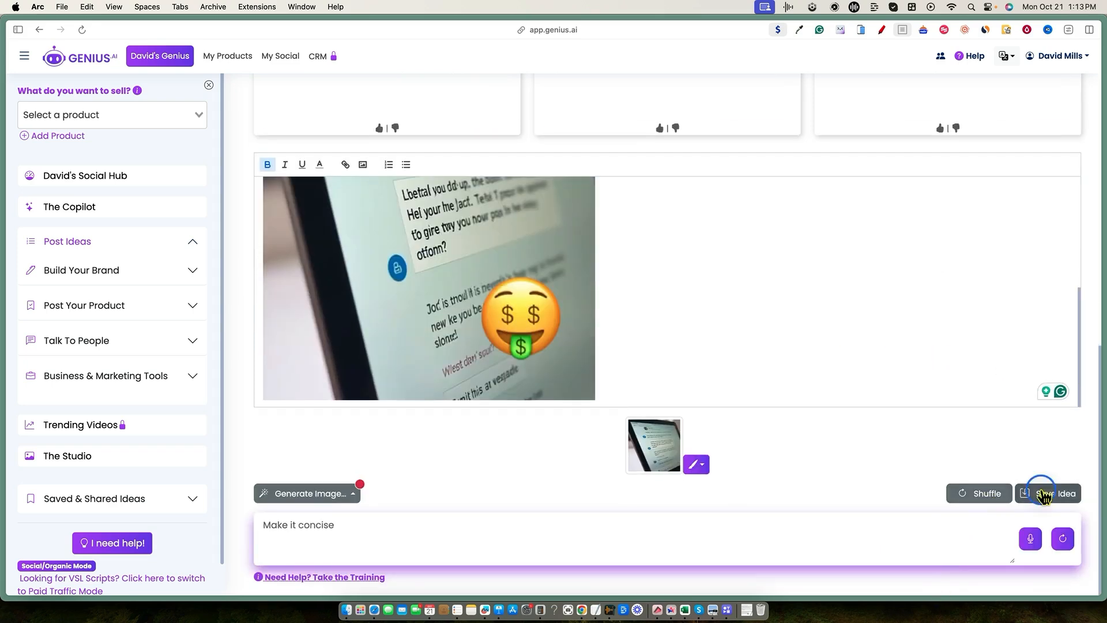
pyautogui.click(1046, 493)
pyautogui.click(513, 130)
pyautogui.press('super+v')
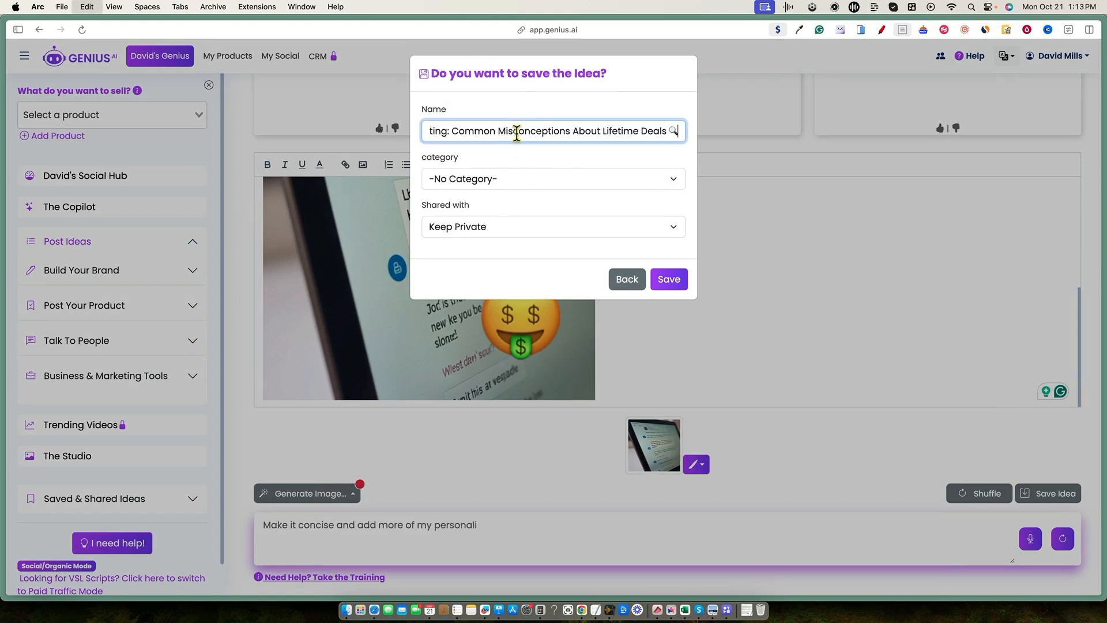
pyautogui.click(501, 189)
pyautogui.click(478, 196)
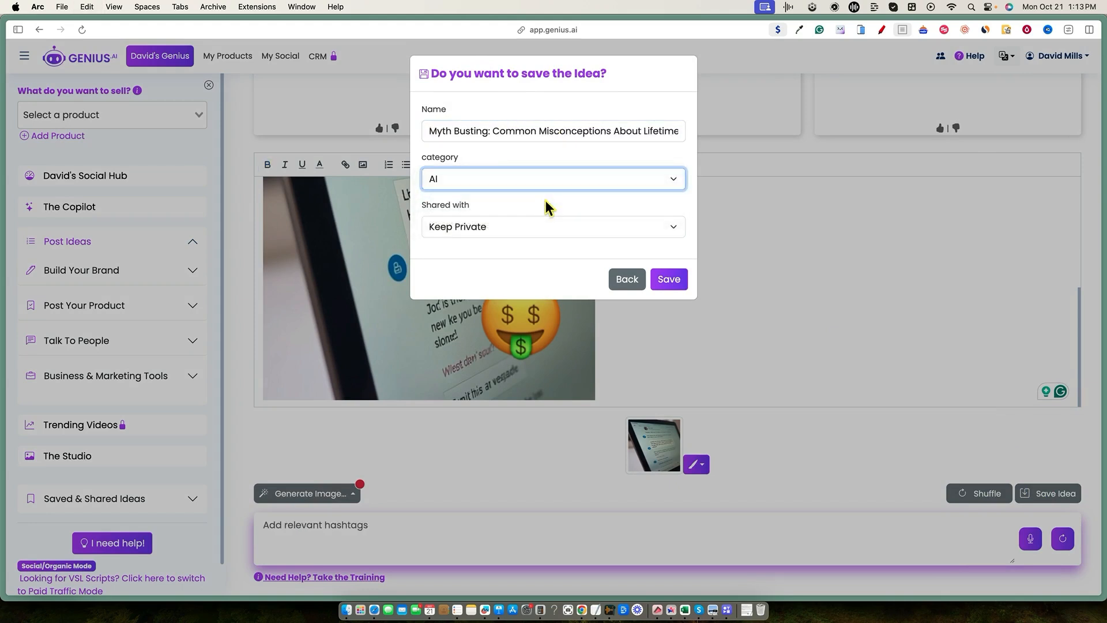
pyautogui.click(634, 227)
pyautogui.click(514, 157)
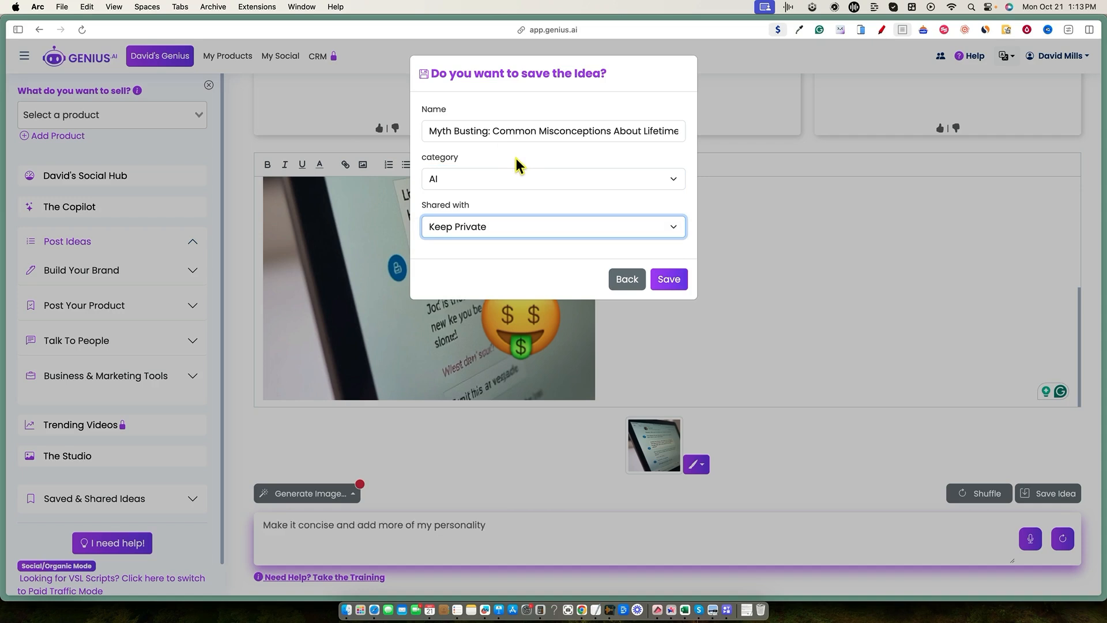
pyautogui.click(658, 286)
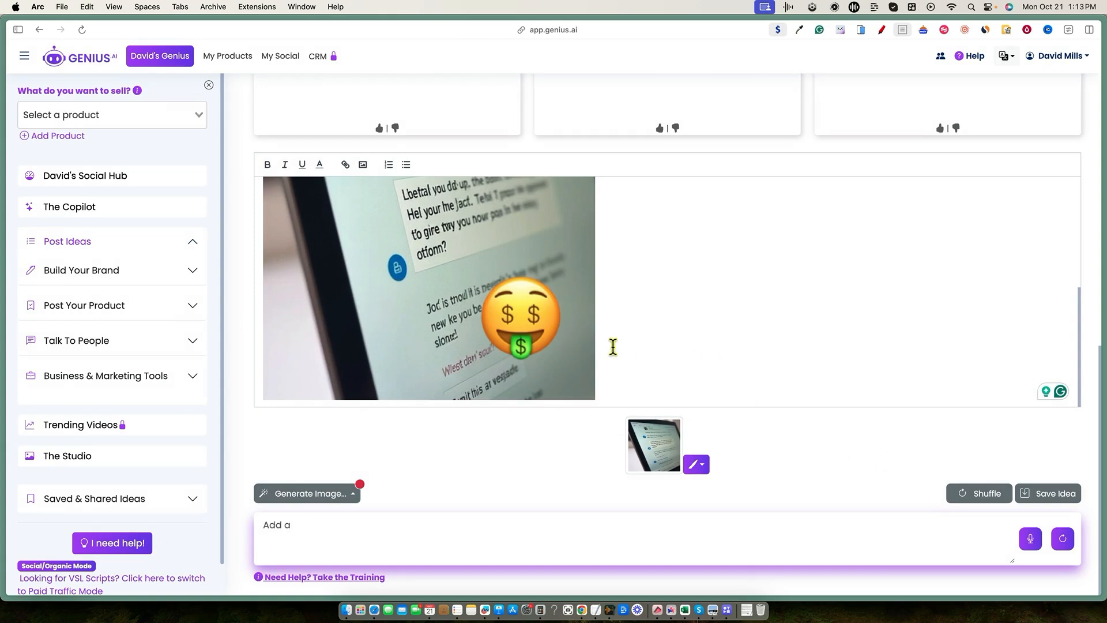
# Open the Myth Busting idea from the AI category of the saved ideas and look through its text and image
pyautogui.scroll(15, 613, 347)
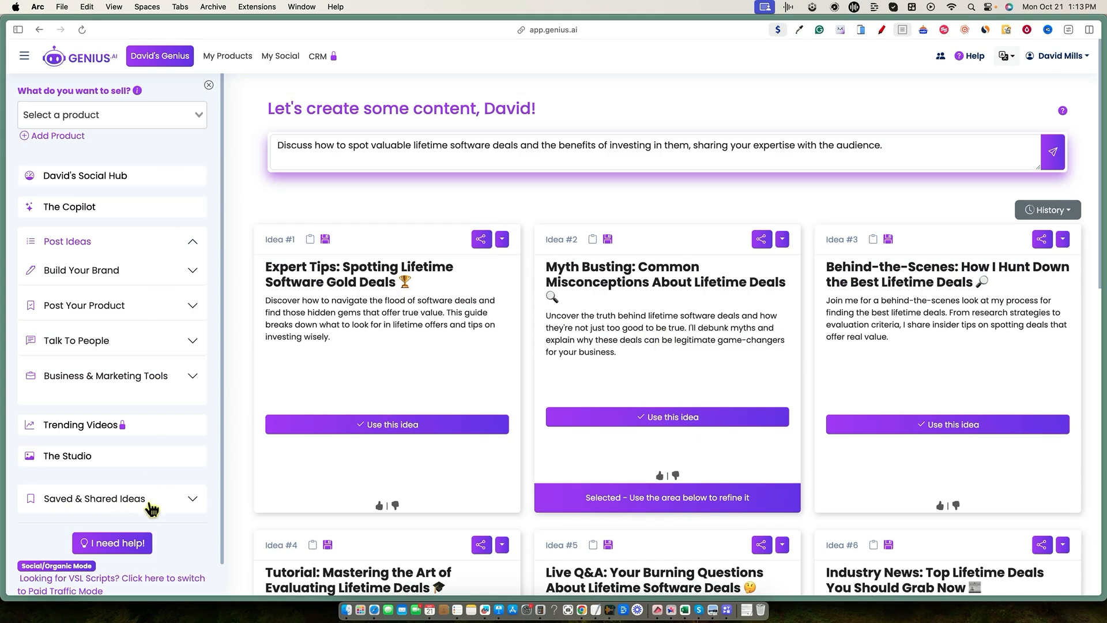
pyautogui.click(192, 507)
pyautogui.scroll(-1, 72, 526)
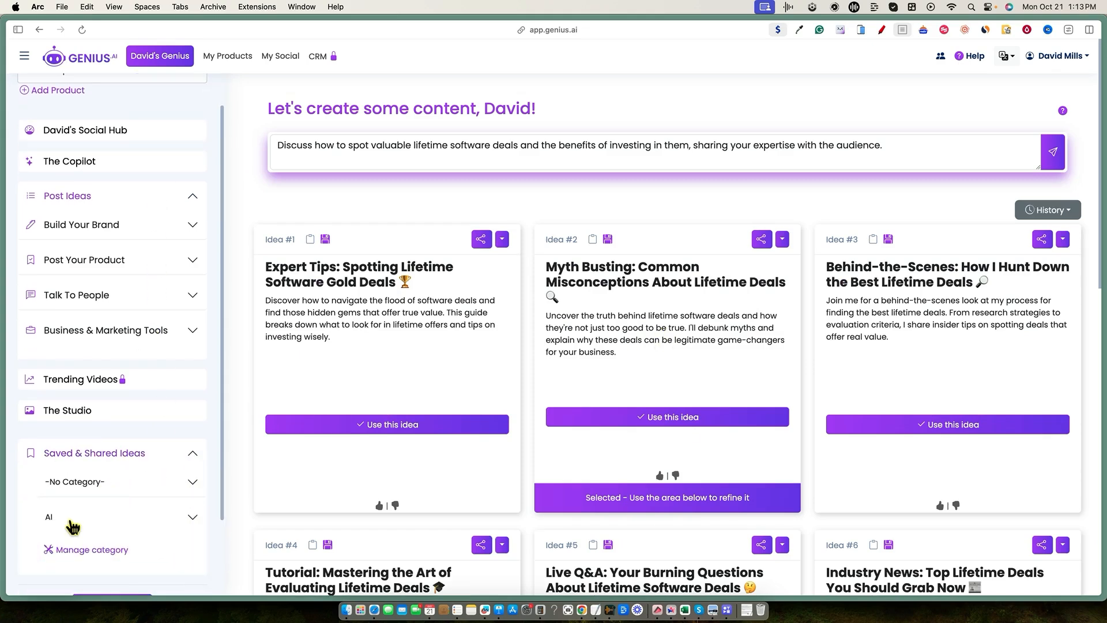
pyautogui.click(50, 515)
pyautogui.scroll(-1, 206, 263)
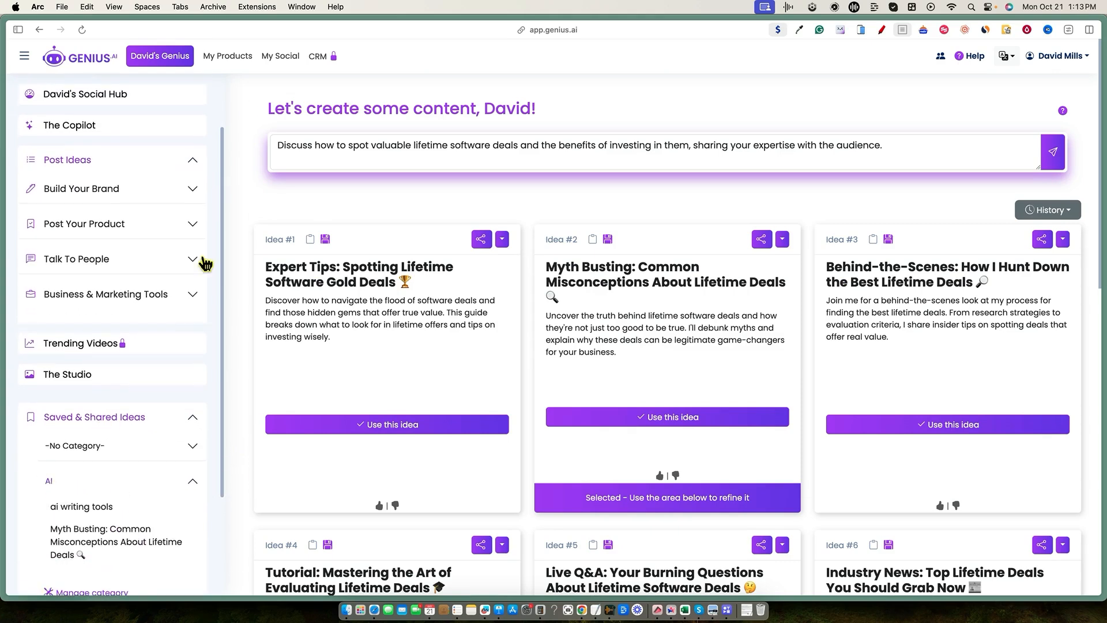
pyautogui.scroll(-3, 153, 433)
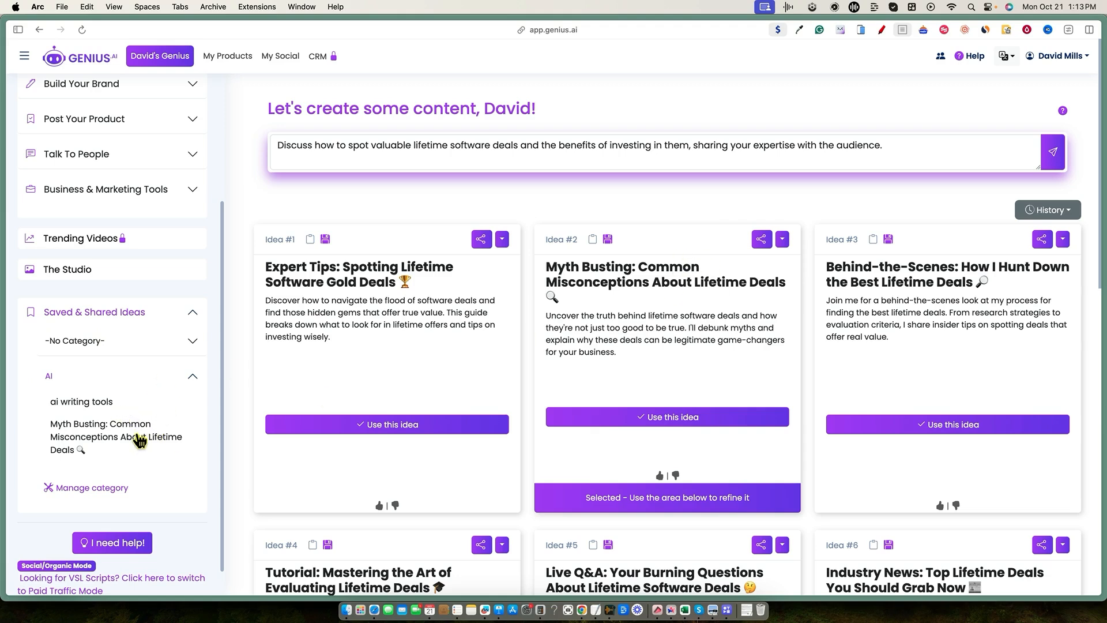
pyautogui.click(140, 441)
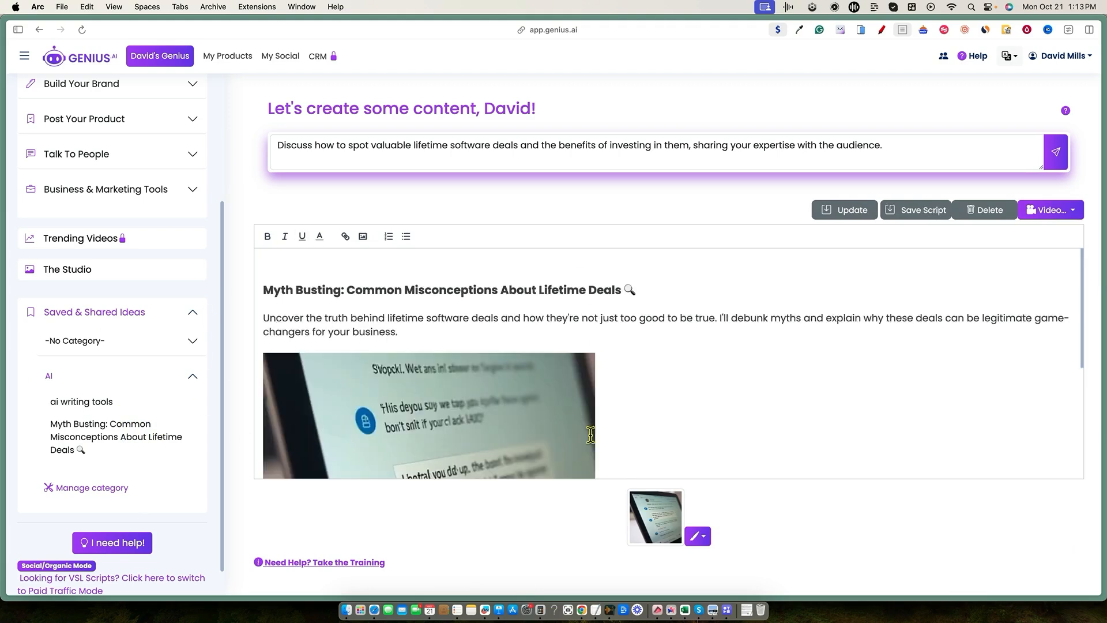
pyautogui.scroll(-4, 708, 407)
pyautogui.scroll(4, 700, 413)
pyautogui.scroll(-4, 764, 405)
pyautogui.scroll(3, 799, 383)
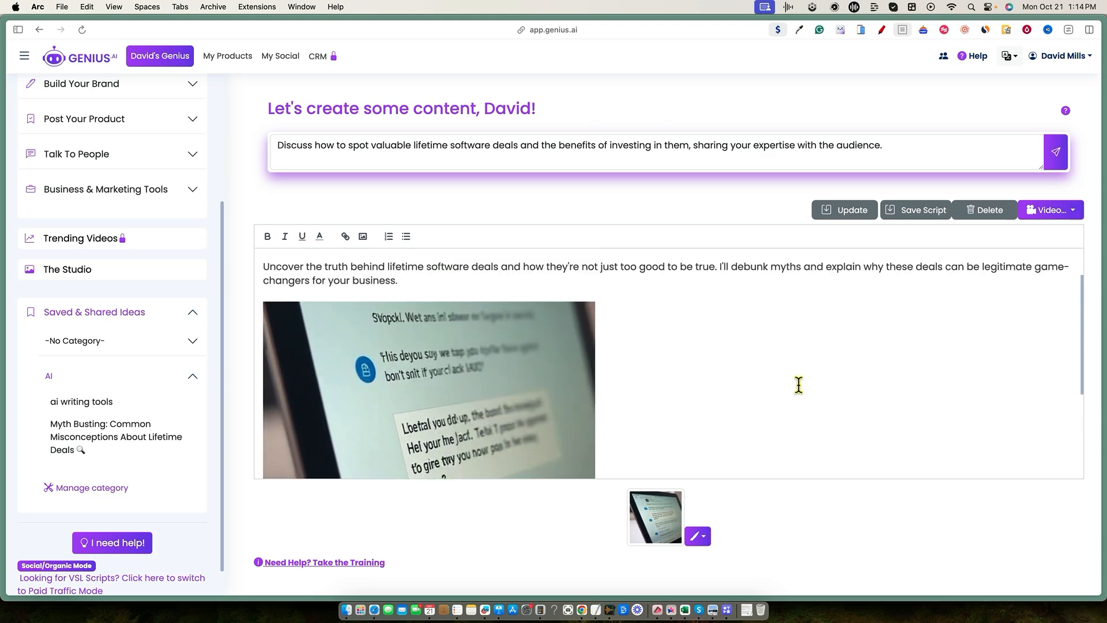
# Generate an AI Story/Reel from the saved idea with the Fantasy style and the voice Jarvis
pyautogui.click(1074, 215)
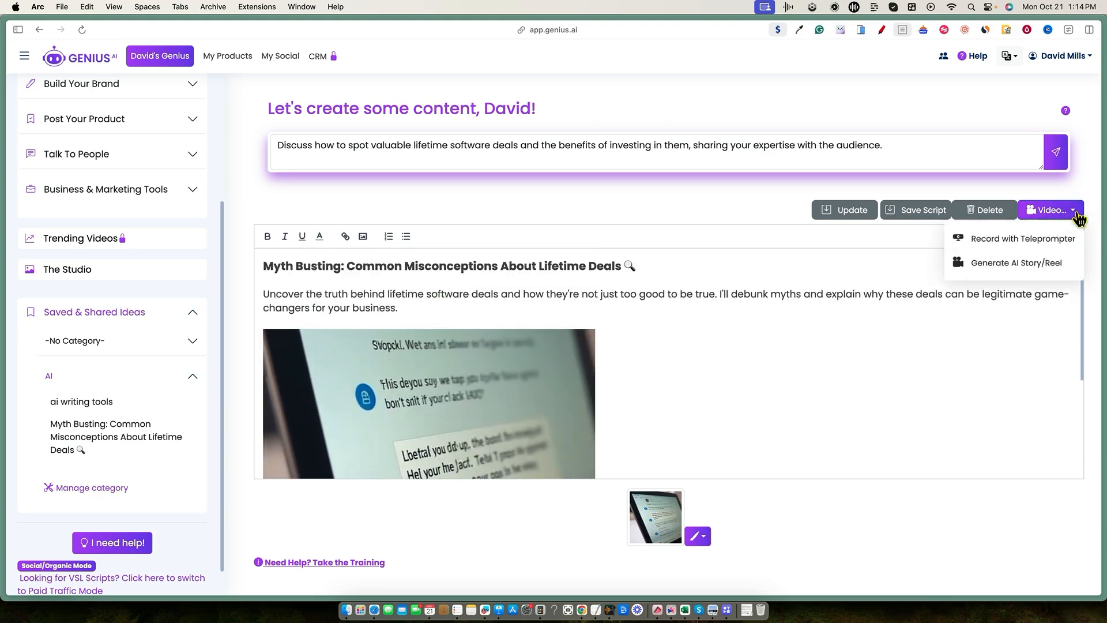
pyautogui.click(1016, 263)
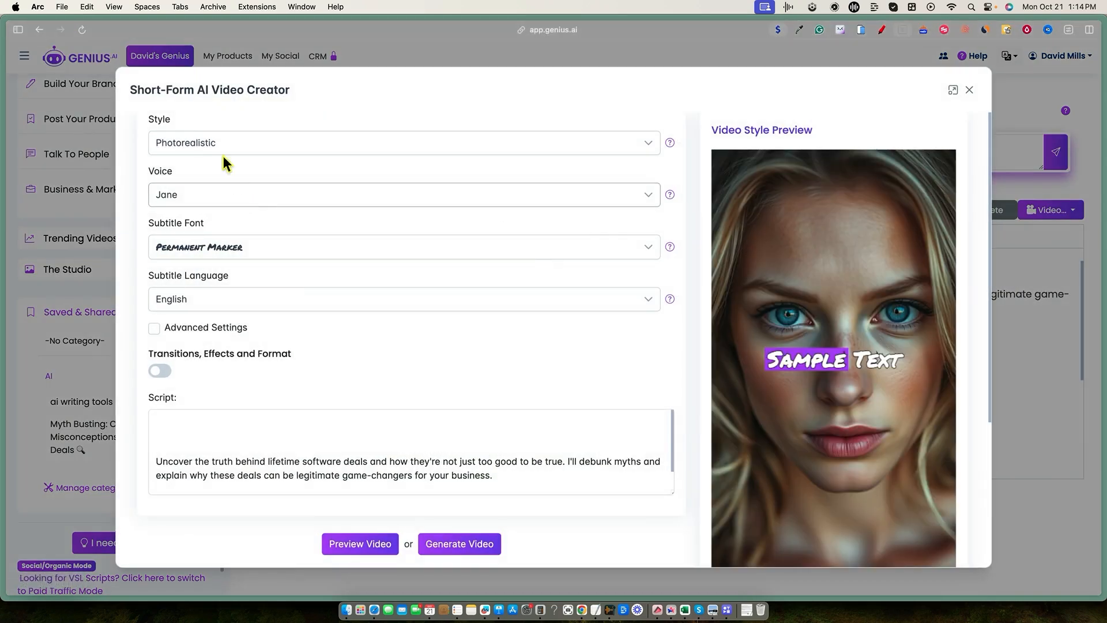
pyautogui.click(242, 144)
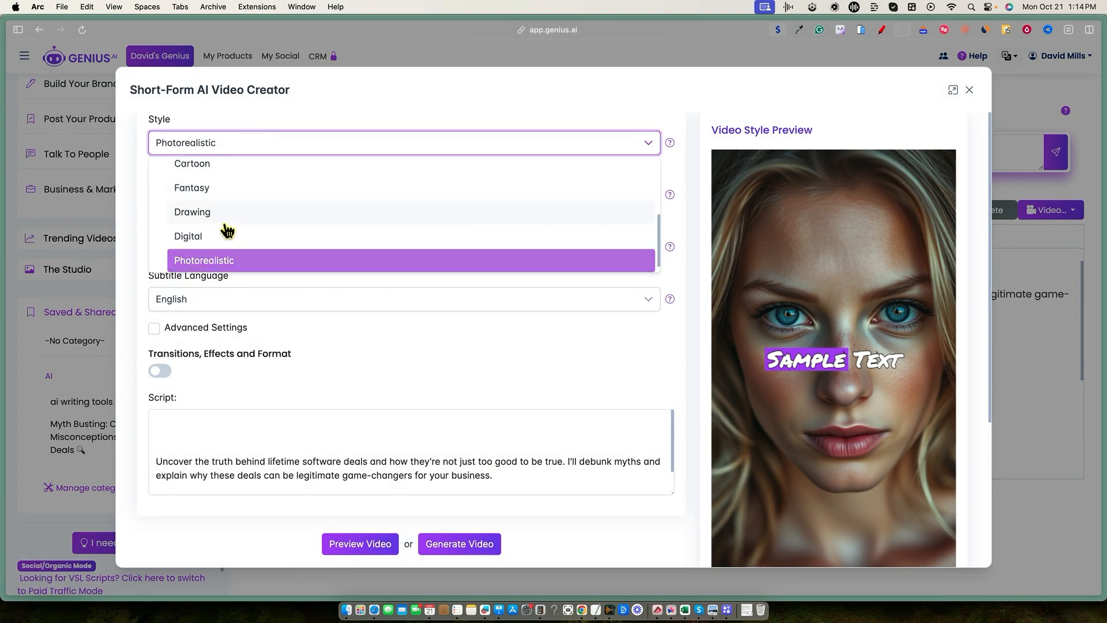
pyautogui.click(211, 190)
pyautogui.click(226, 194)
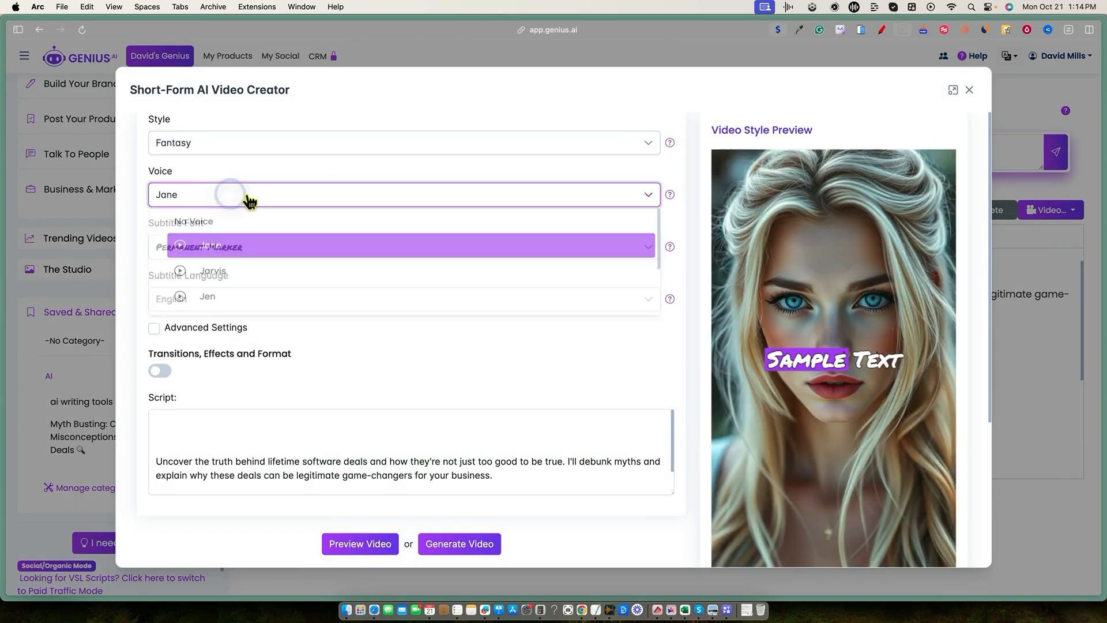
pyautogui.click(225, 277)
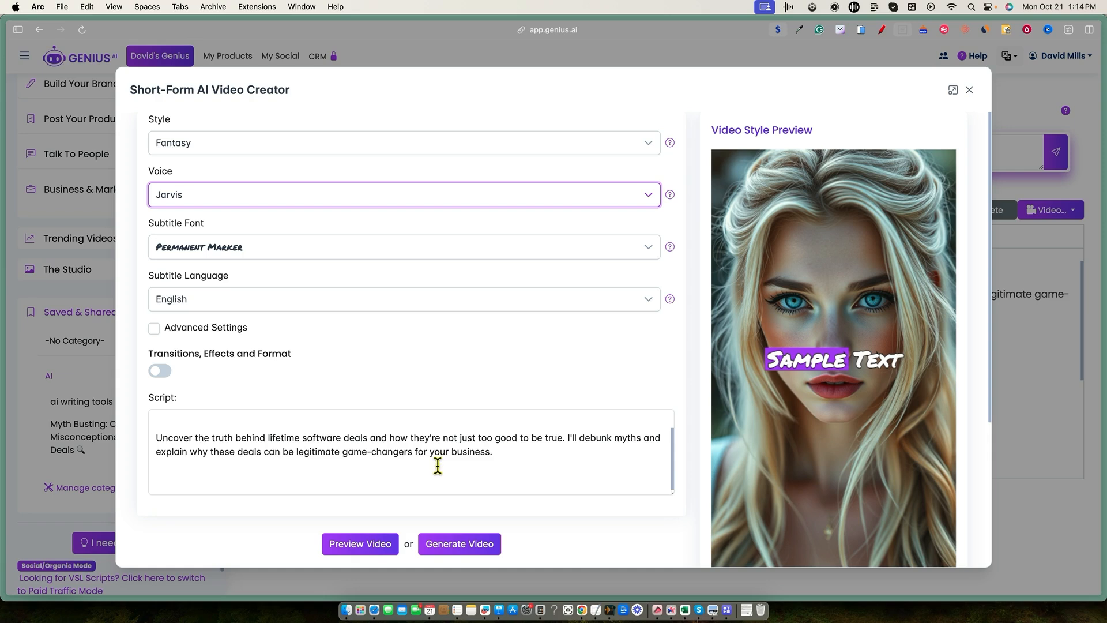
pyautogui.click(447, 548)
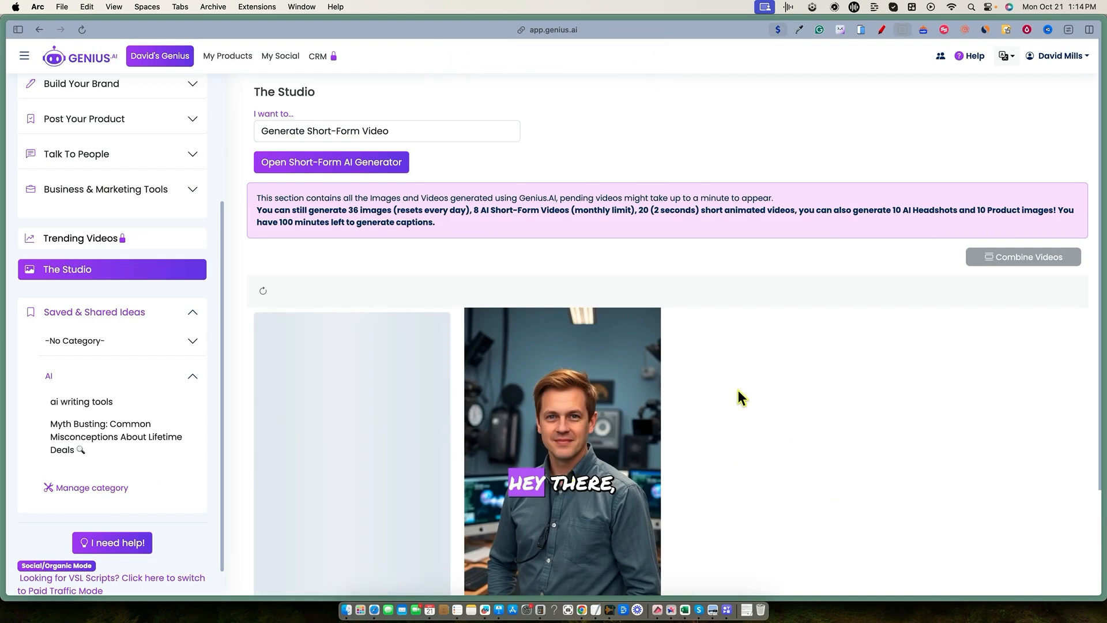
# View the generated videos in The Studio and check the sharing options of the finished video
pyautogui.scroll(-3, 732, 392)
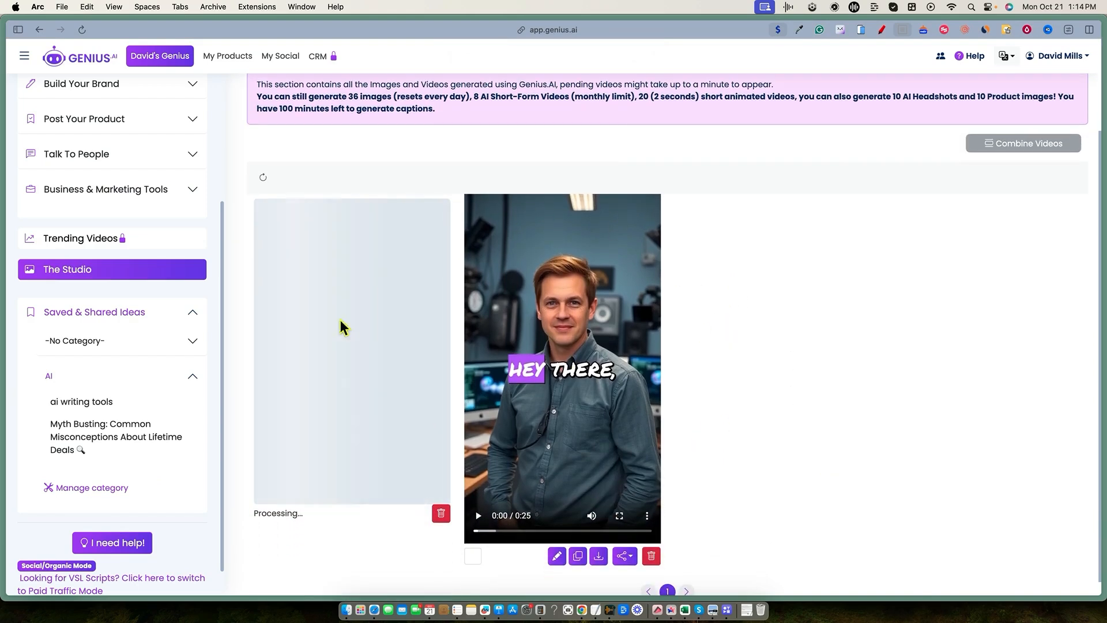
pyautogui.click(626, 557)
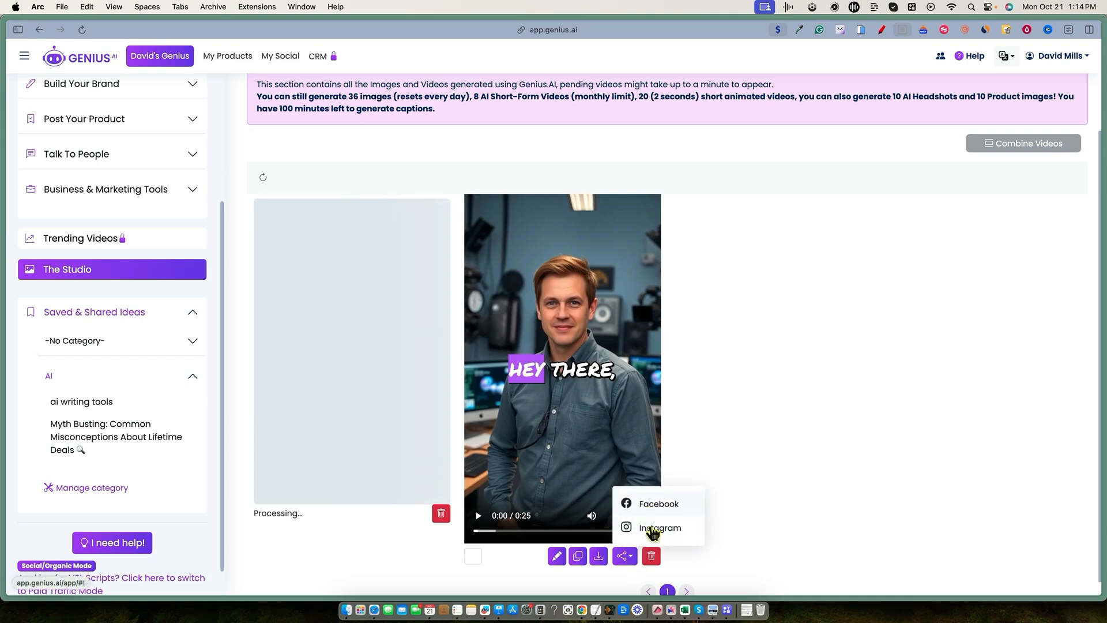
pyautogui.click(782, 478)
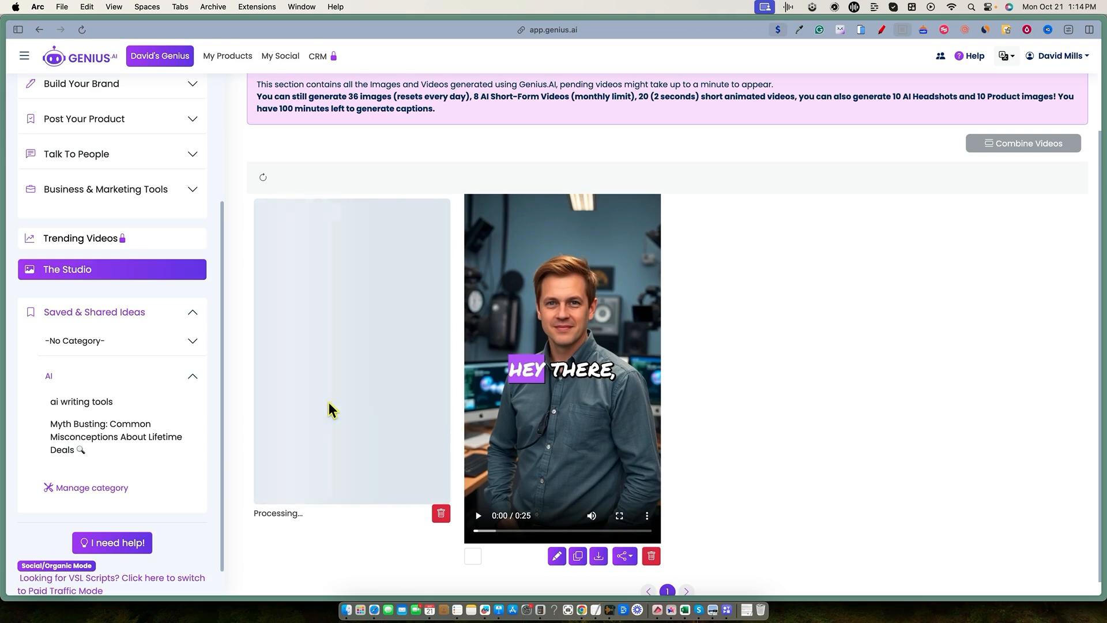
pyautogui.scroll(3, 327, 402)
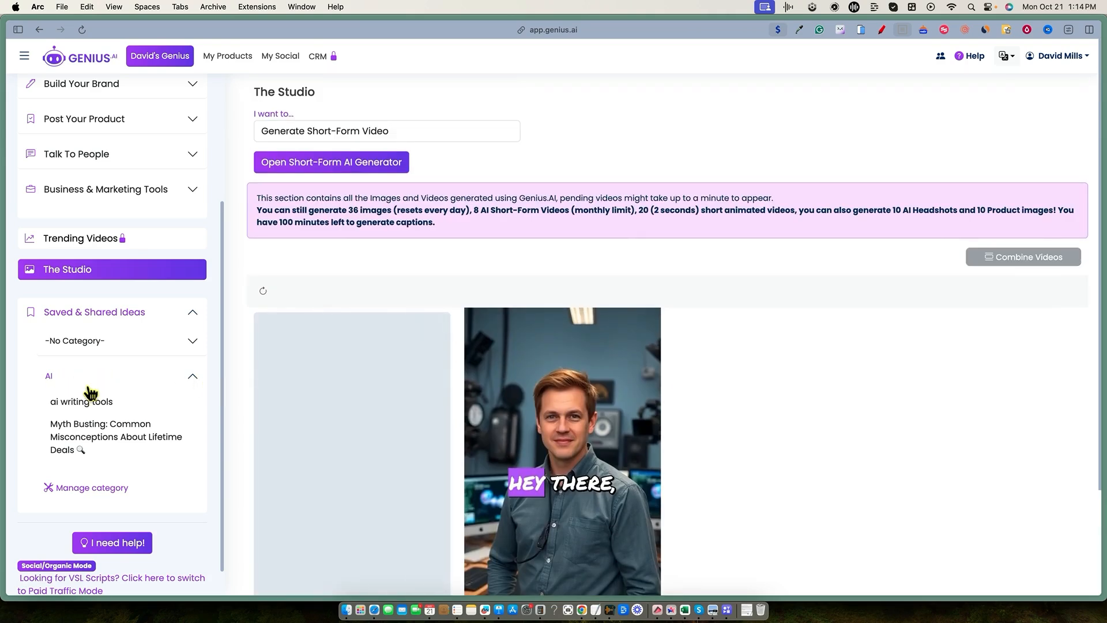
# Reopen the saved Myth Busting idea and check the editing options for its attached image
pyautogui.click(115, 440)
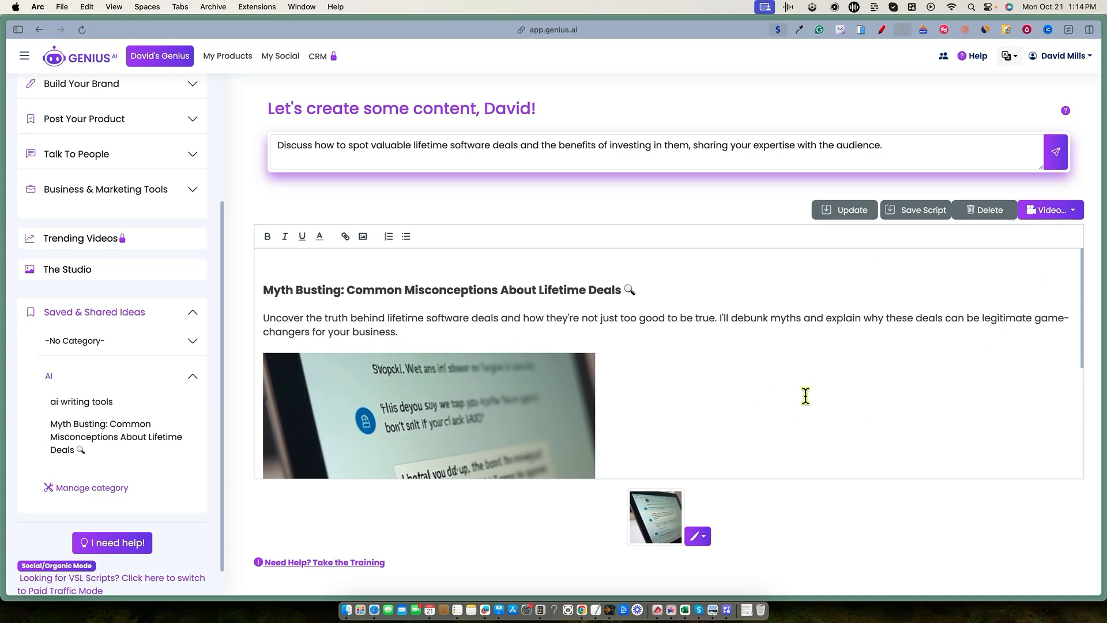
pyautogui.scroll(-5, 709, 452)
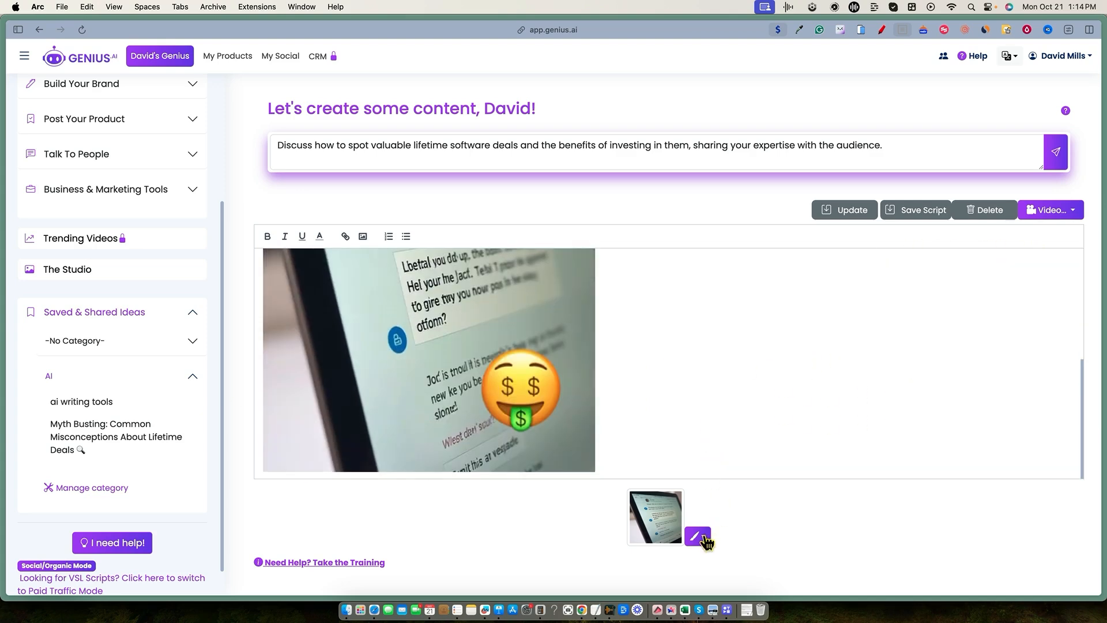
pyautogui.click(704, 539)
# Open the idea's script for recording with the teleprompter and highlight the script text to examine it
pyautogui.click(1051, 210)
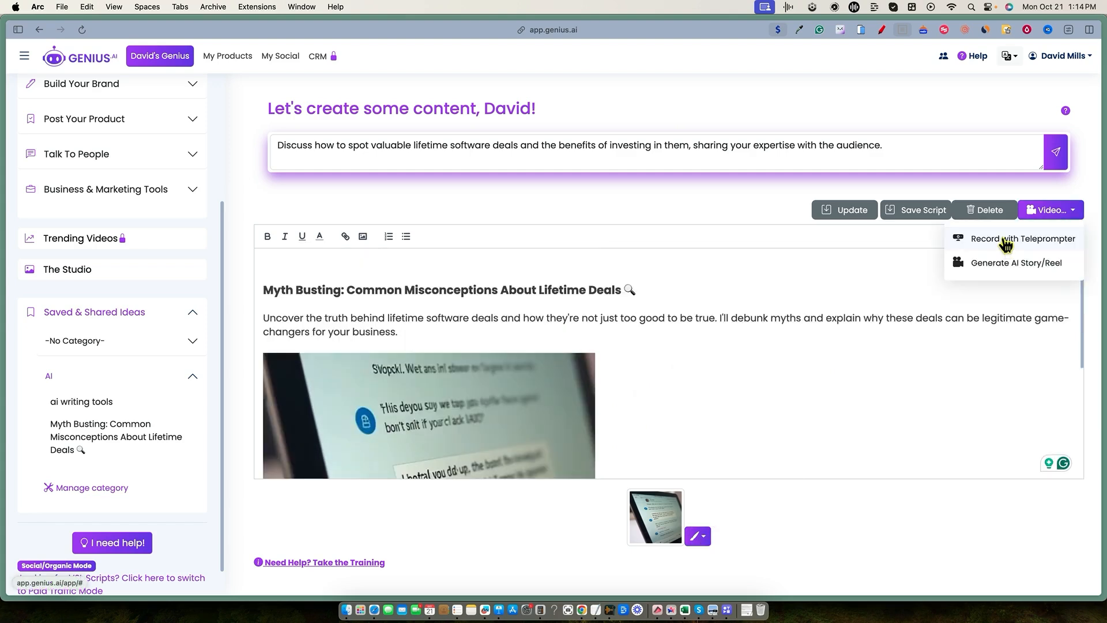
pyautogui.click(1005, 242)
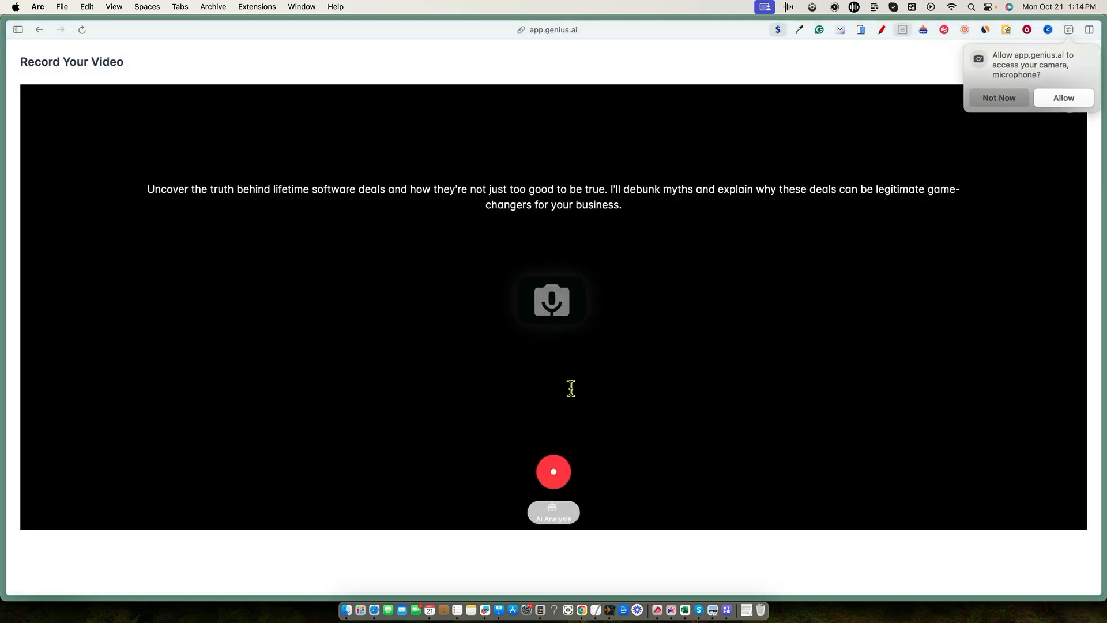
pyautogui.moveTo(200, 191); pyautogui.dragTo(711, 227)
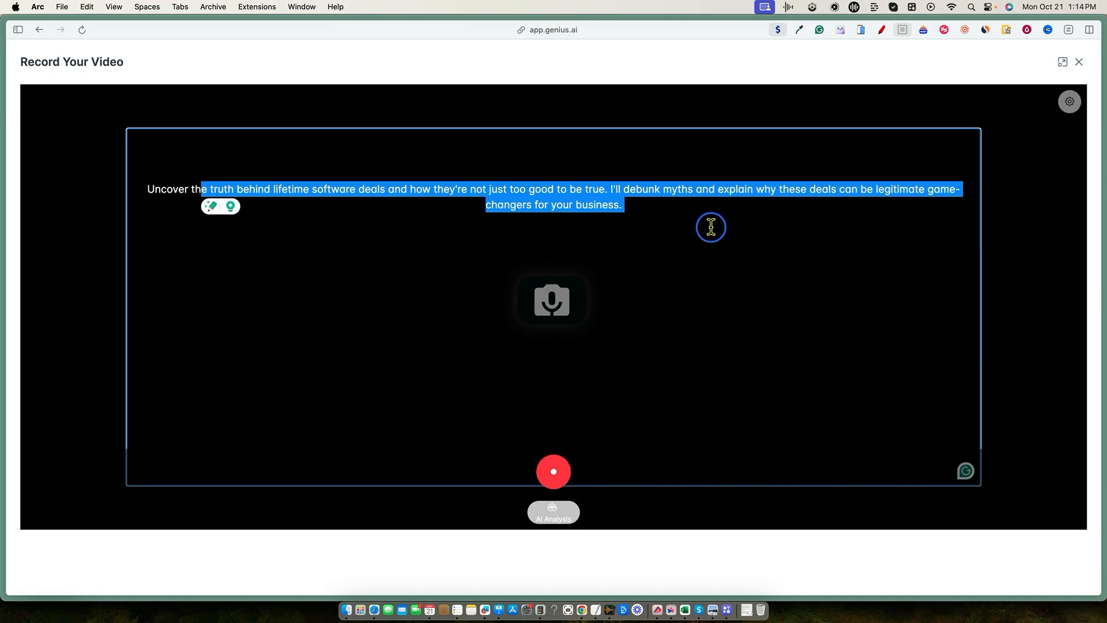
pyautogui.click(789, 249)
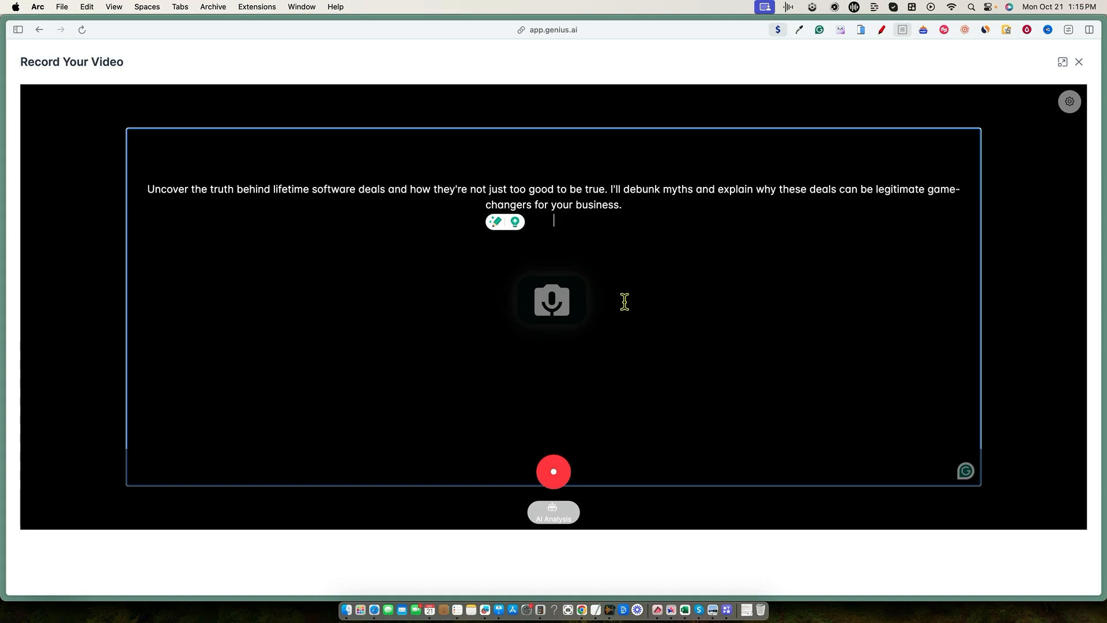
# Close the teleprompter recorder and review the text and image of the saved Myth Busting idea
pyautogui.click(1078, 63)
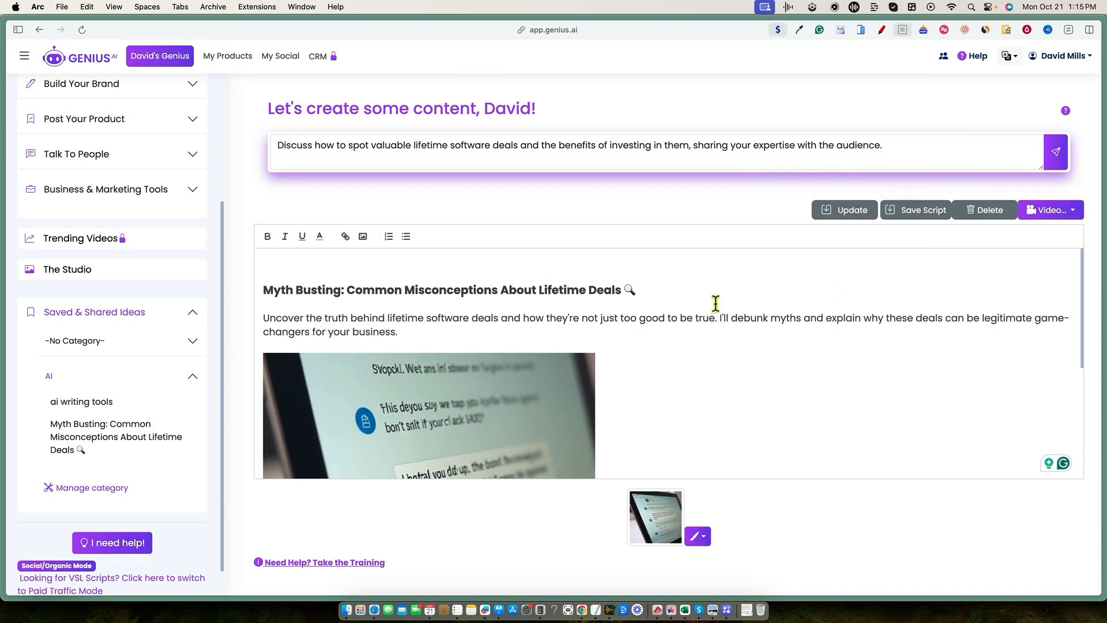
pyautogui.scroll(-5, 692, 323)
pyautogui.scroll(5, 749, 355)
pyautogui.moveTo(347, 289); pyautogui.dragTo(457, 324)
pyautogui.click(771, 373)
pyautogui.scroll(-5, 783, 426)
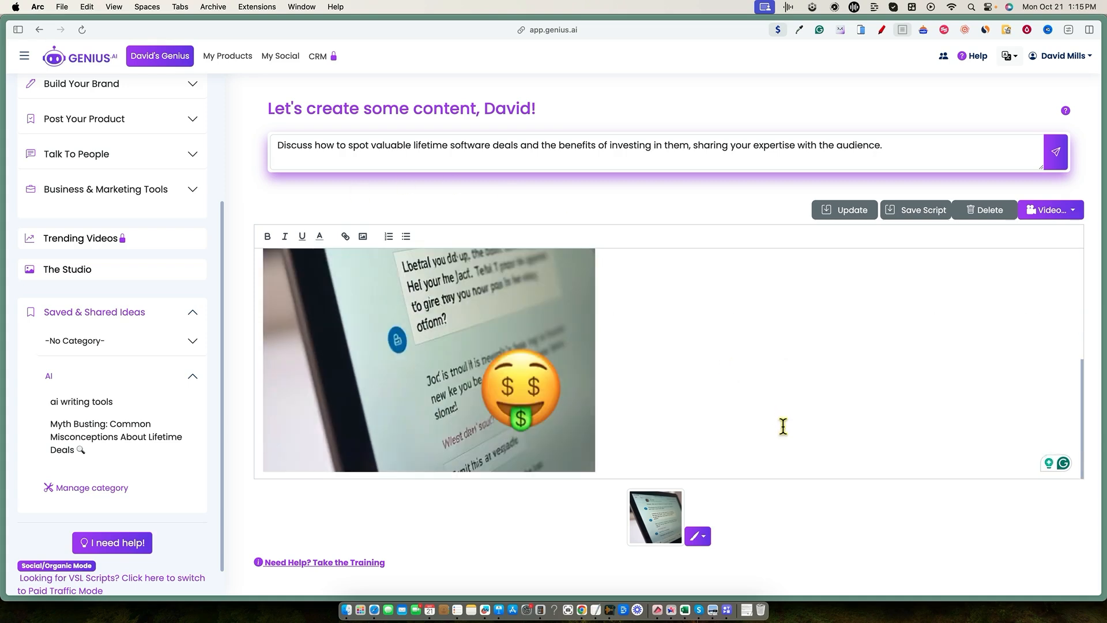
# Check the options for the Myth Busting idea's attached image and its video creation choices
pyautogui.click(706, 540)
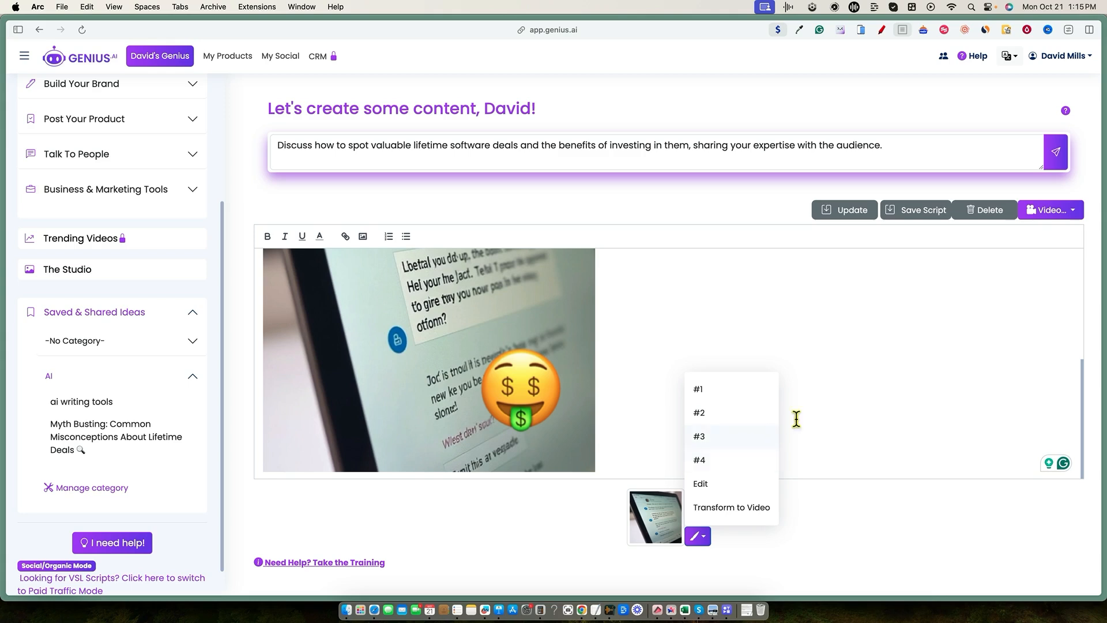
pyautogui.click(833, 371)
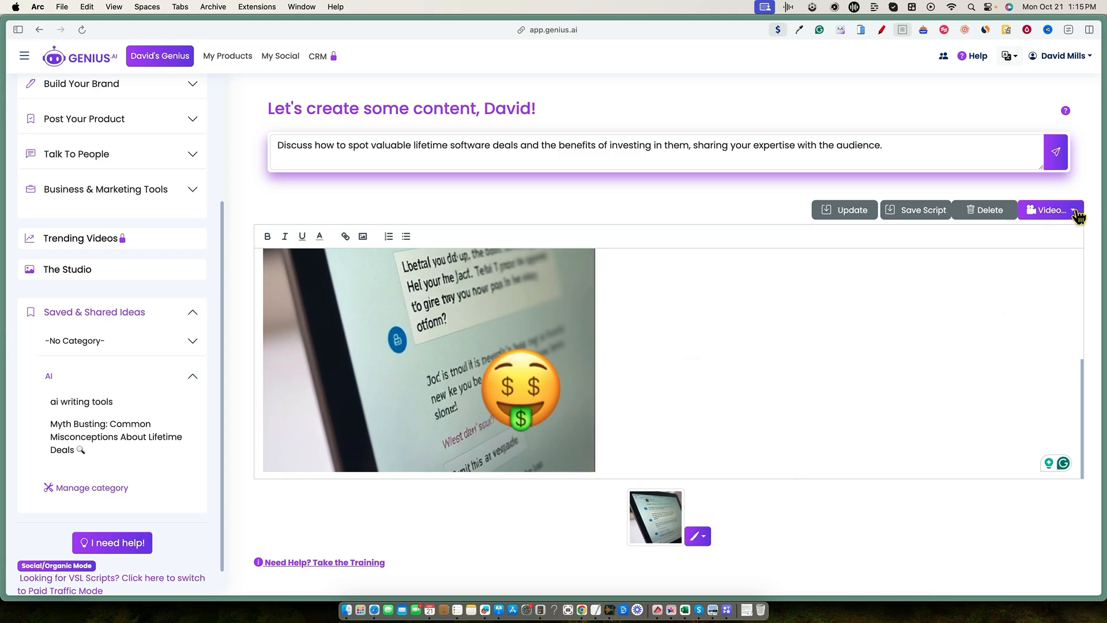
pyautogui.click(1072, 211)
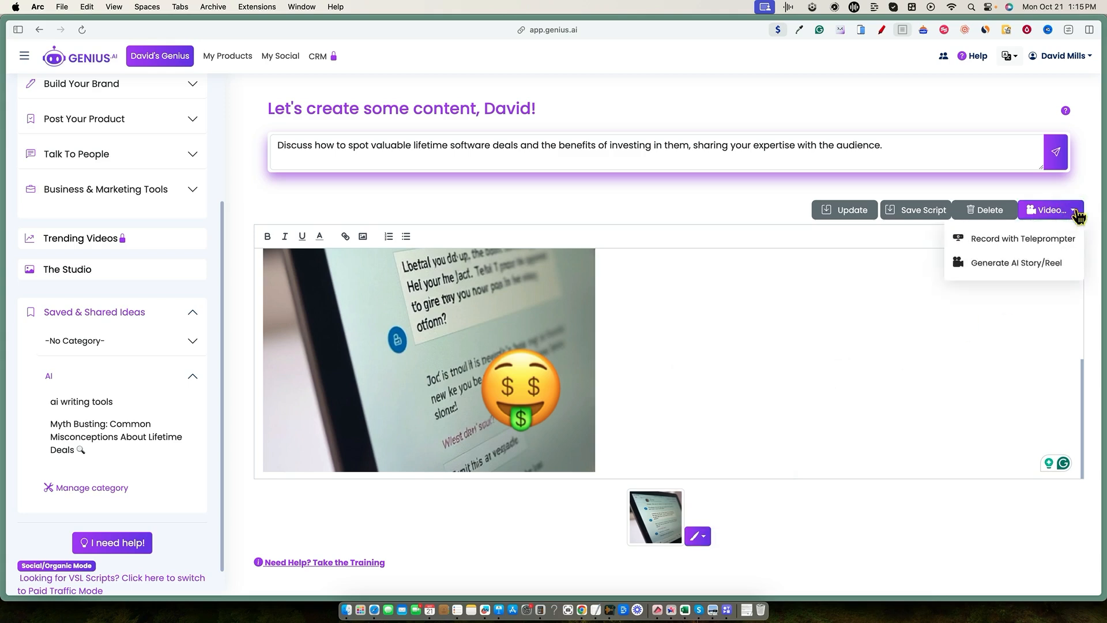
pyautogui.click(832, 324)
# Look at the attached image in the image editor, close it without changes, and recheck the image options and idea content
pyautogui.click(702, 537)
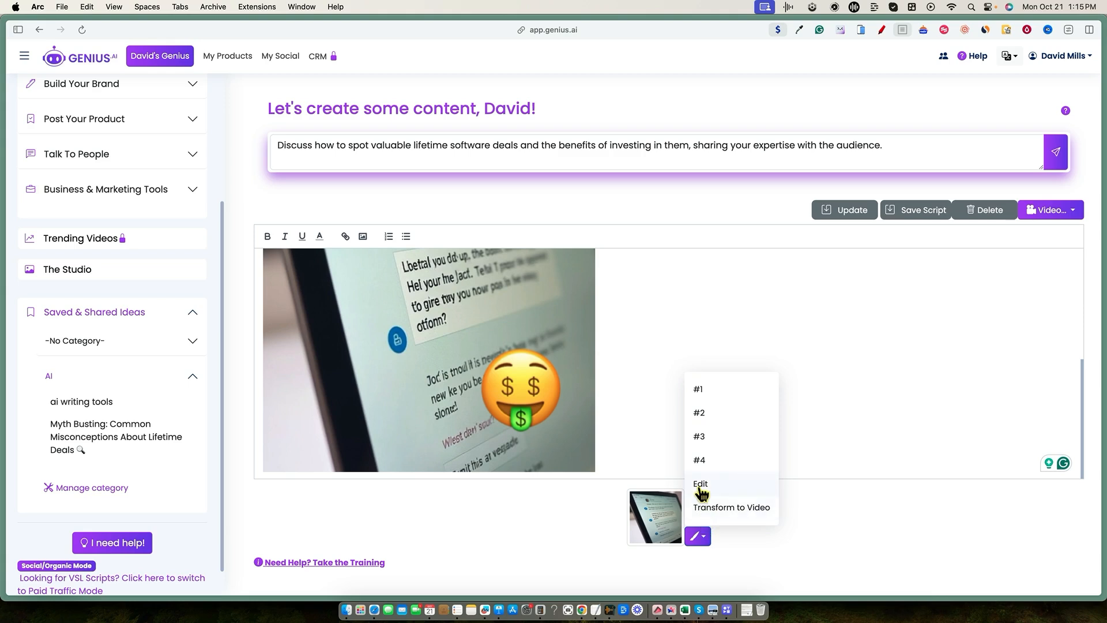
pyautogui.click(701, 487)
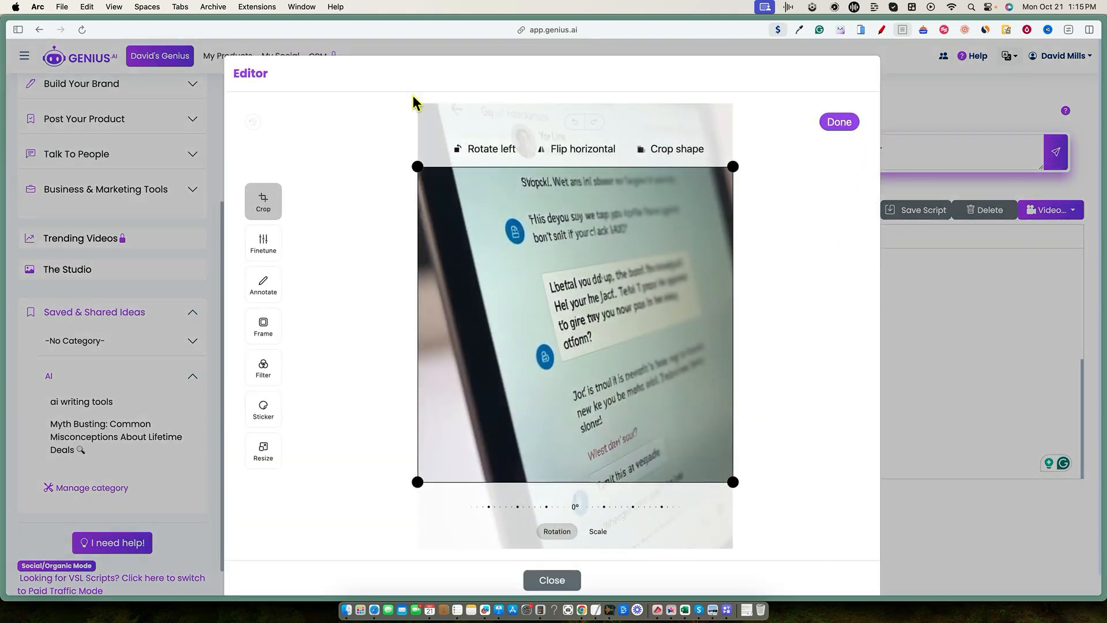
pyautogui.click(555, 585)
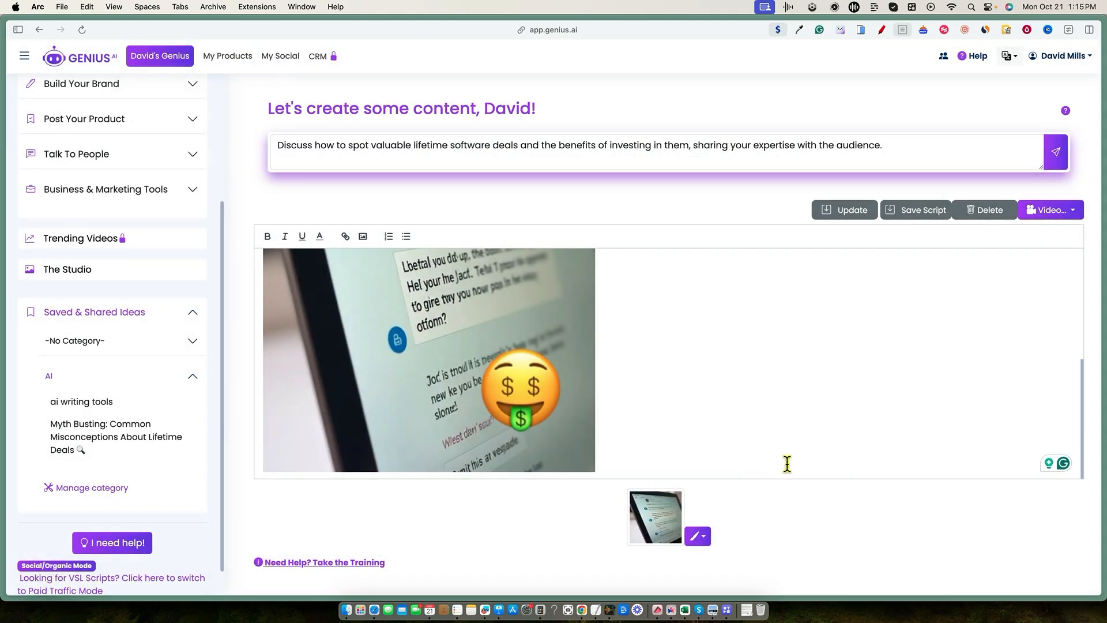
pyautogui.click(701, 538)
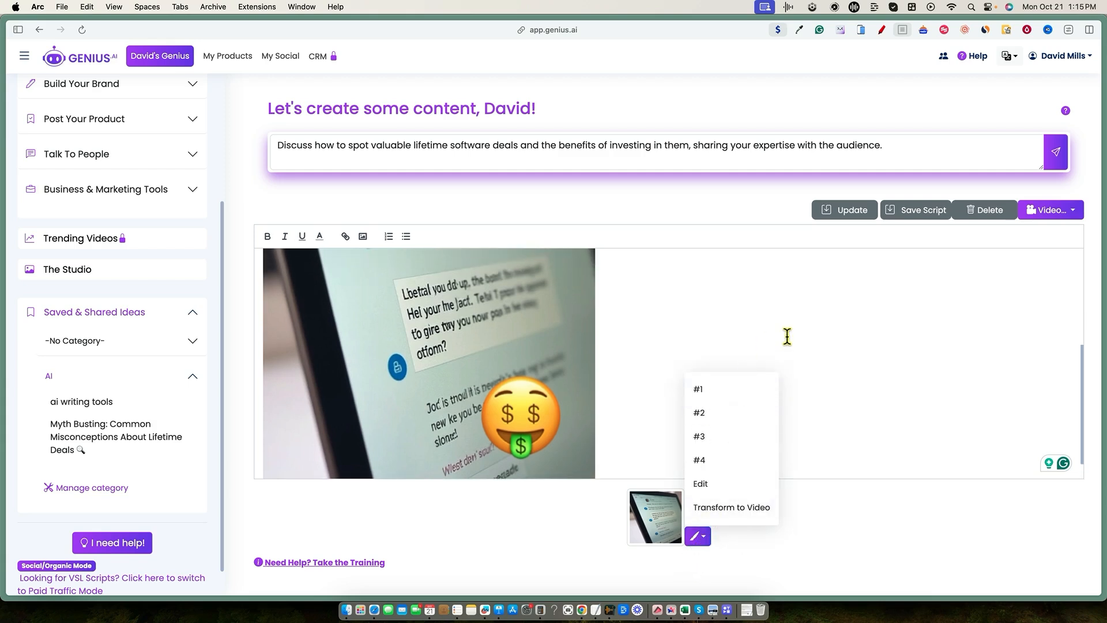
pyautogui.click(752, 325)
pyautogui.scroll(3, 749, 316)
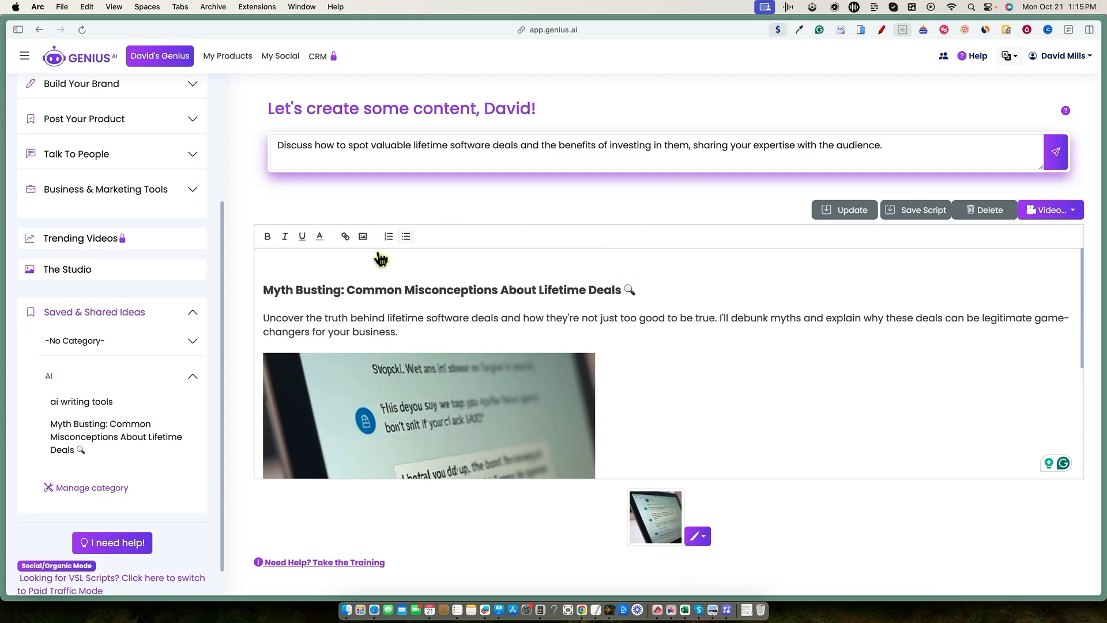
pyautogui.scroll(-4, 460, 327)
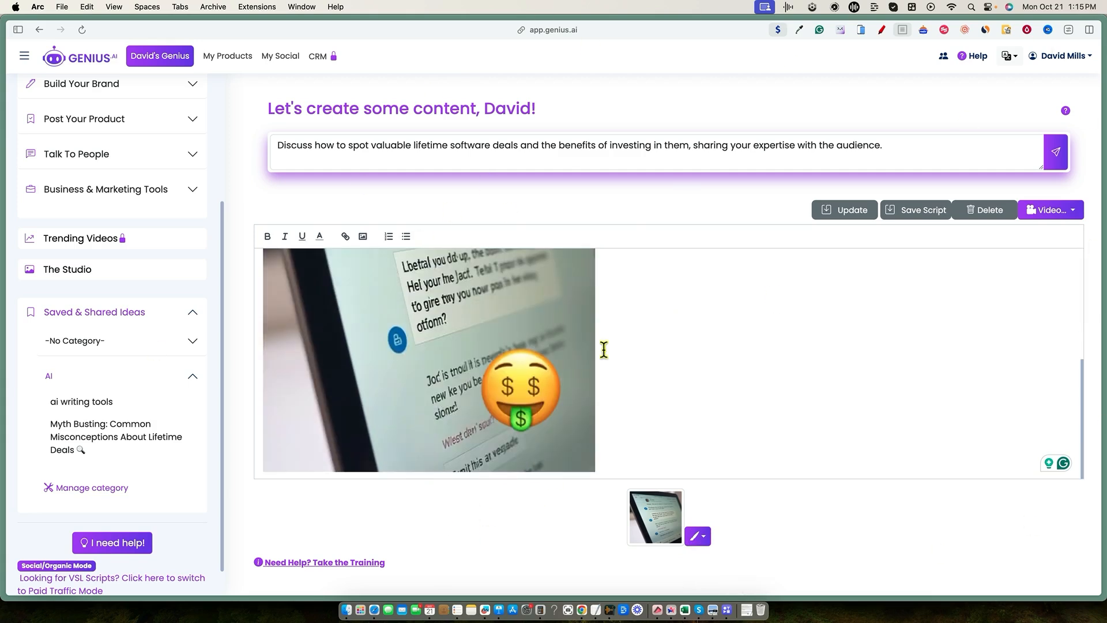
pyautogui.scroll(3, 599, 343)
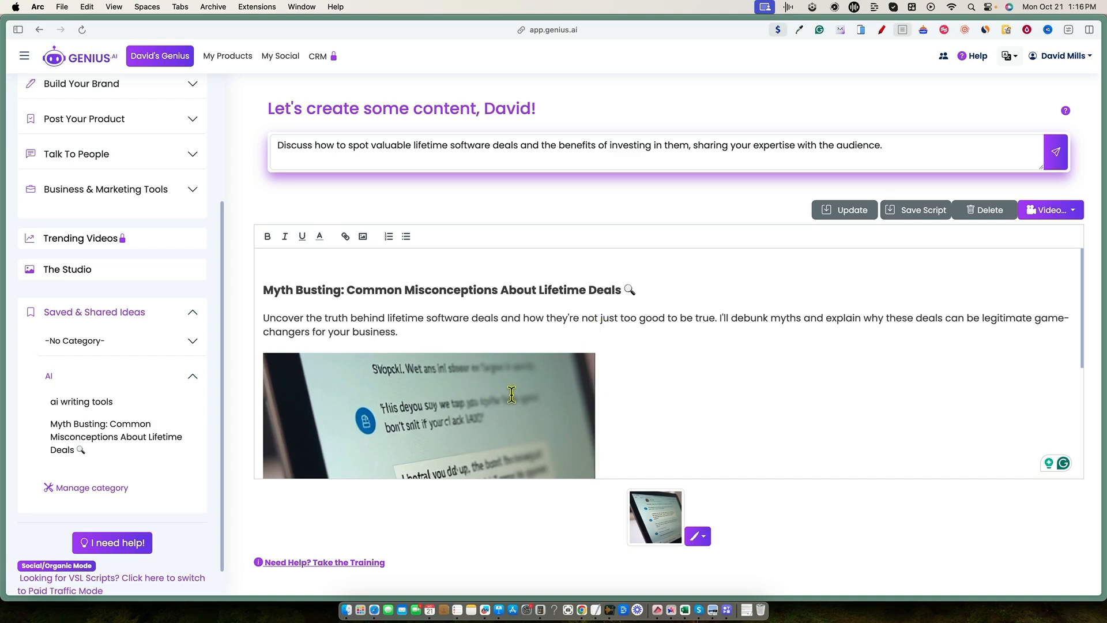
# Generate Build My Authority post ideas from Write Posts About Me in the Build Your Brand category
pyautogui.scroll(4, 222, 316)
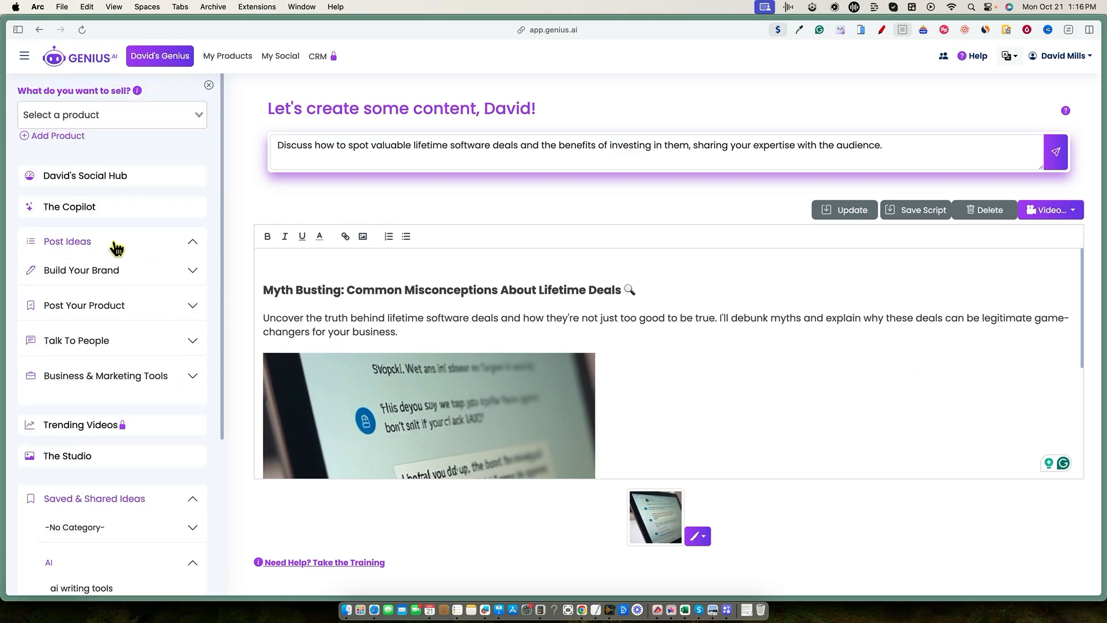
pyautogui.click(188, 272)
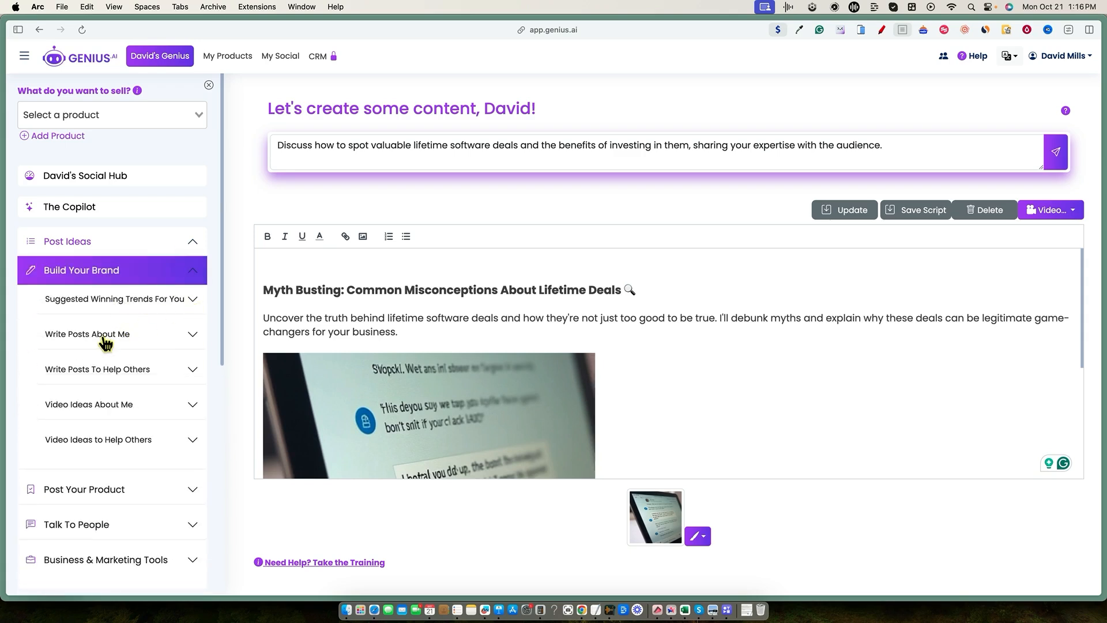
pyautogui.click(165, 336)
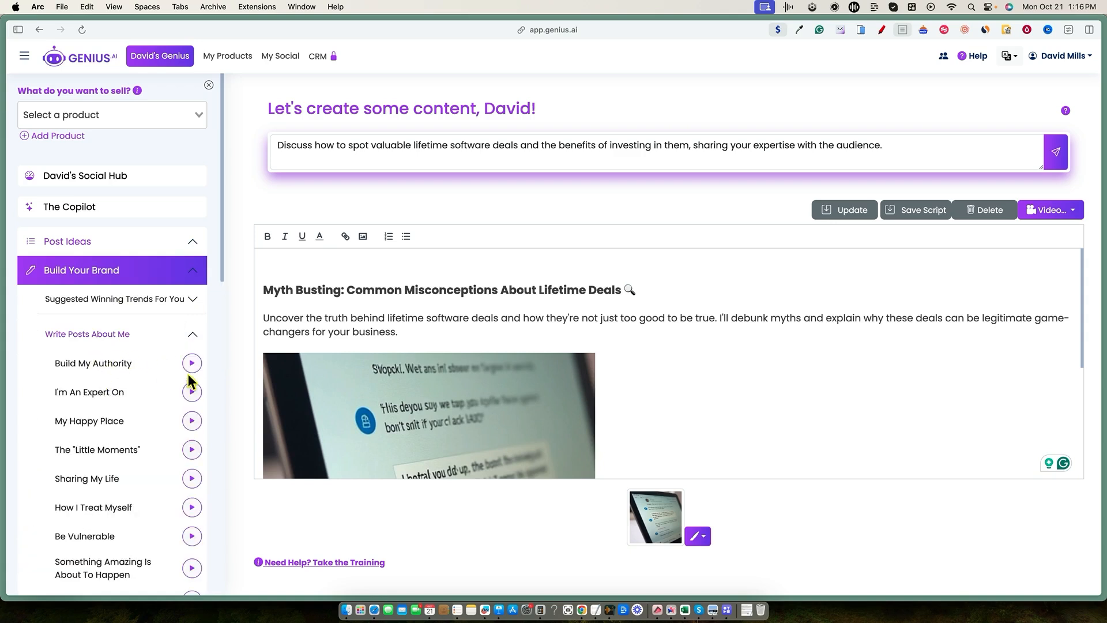
pyautogui.click(191, 363)
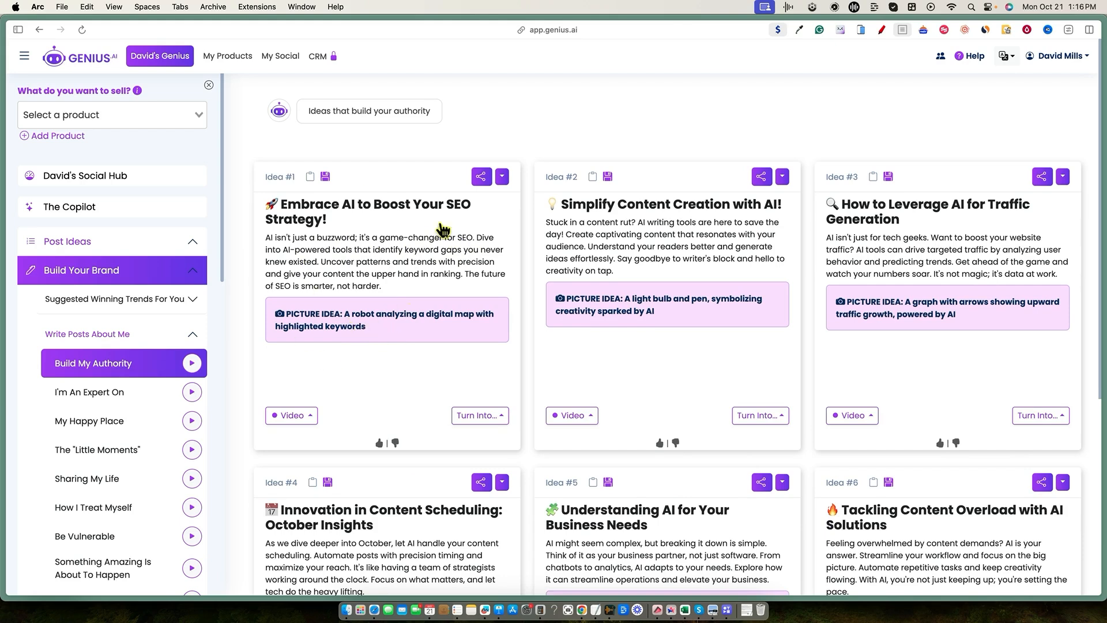
# Check the video and conversion options of the "Embrace AI to Boost Your SEO Strategy!" idea and look through the other generated ideas
pyautogui.click(309, 418)
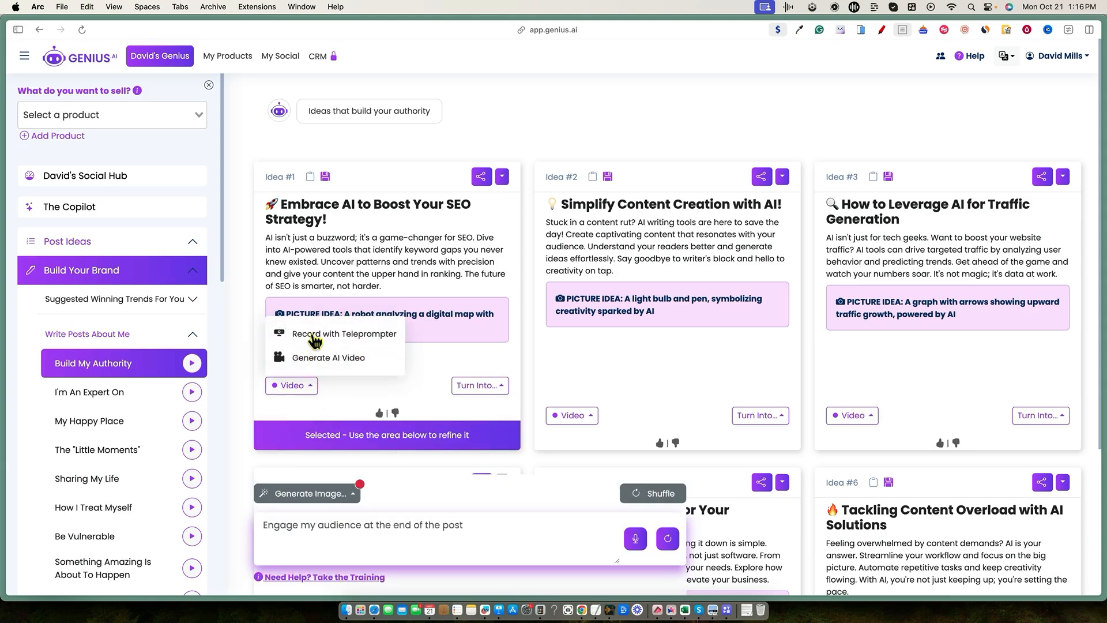
pyautogui.click(429, 366)
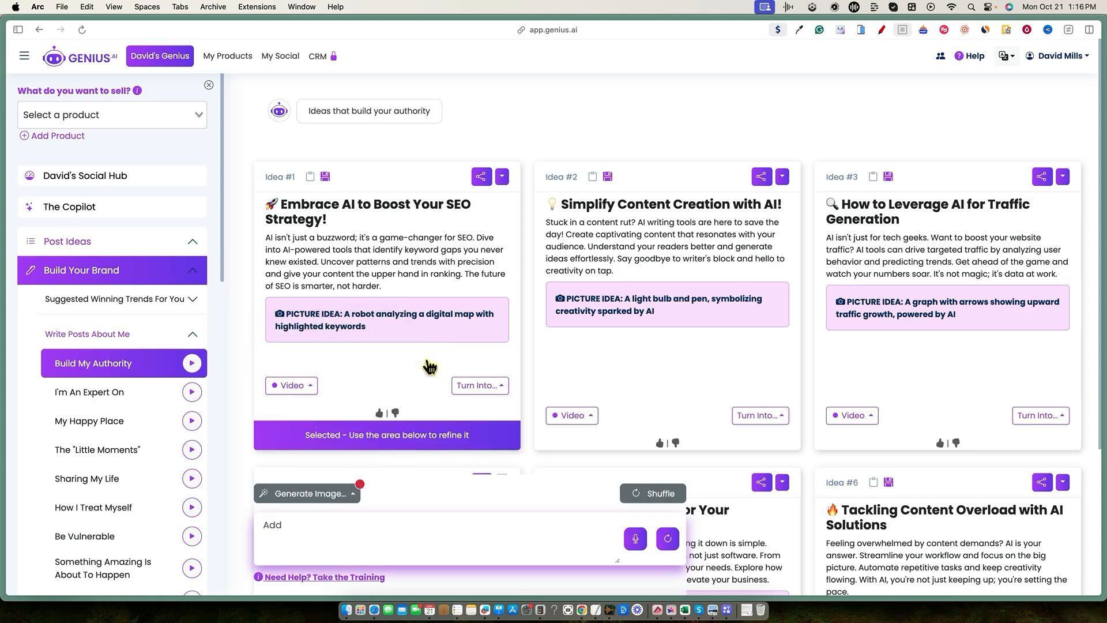
pyautogui.click(502, 386)
pyautogui.click(369, 359)
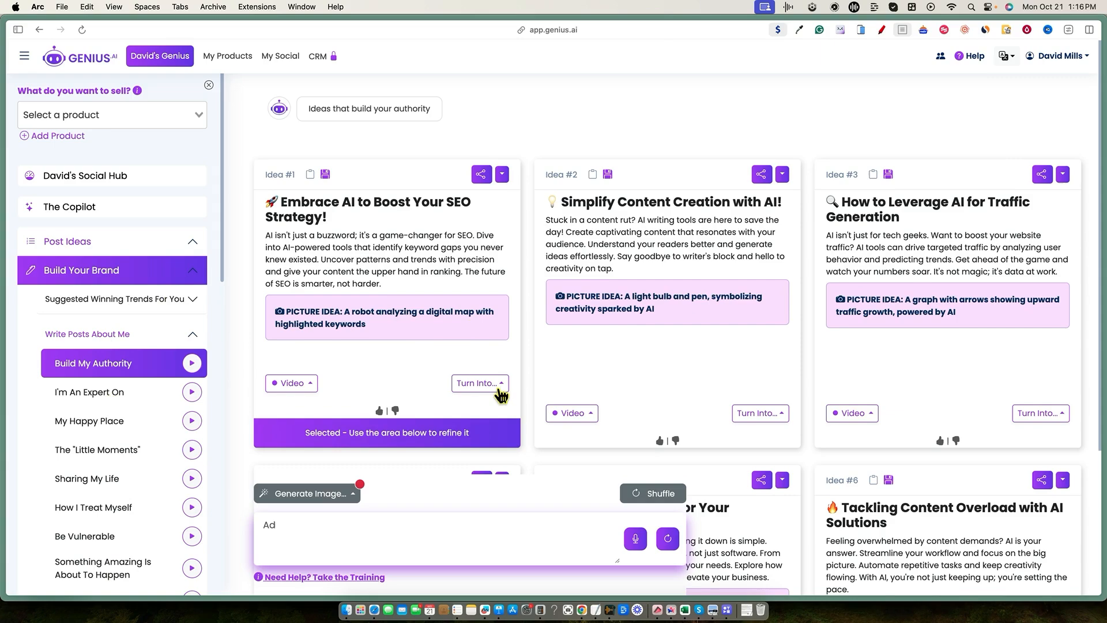
pyautogui.scroll(-1, 497, 386)
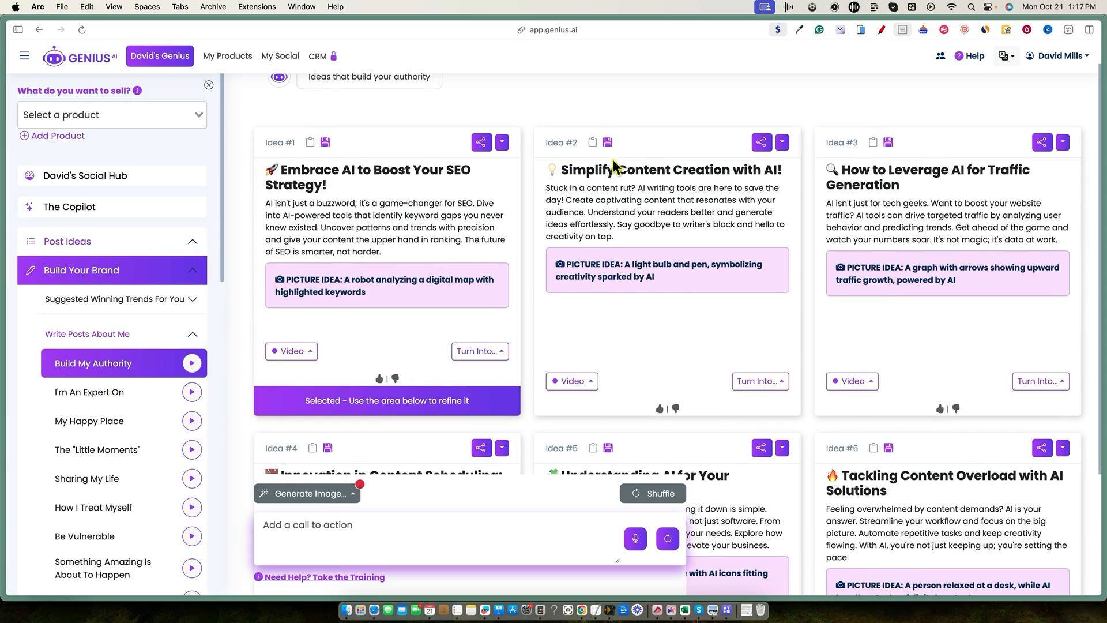
pyautogui.scroll(-5, 699, 309)
pyautogui.scroll(6, 699, 309)
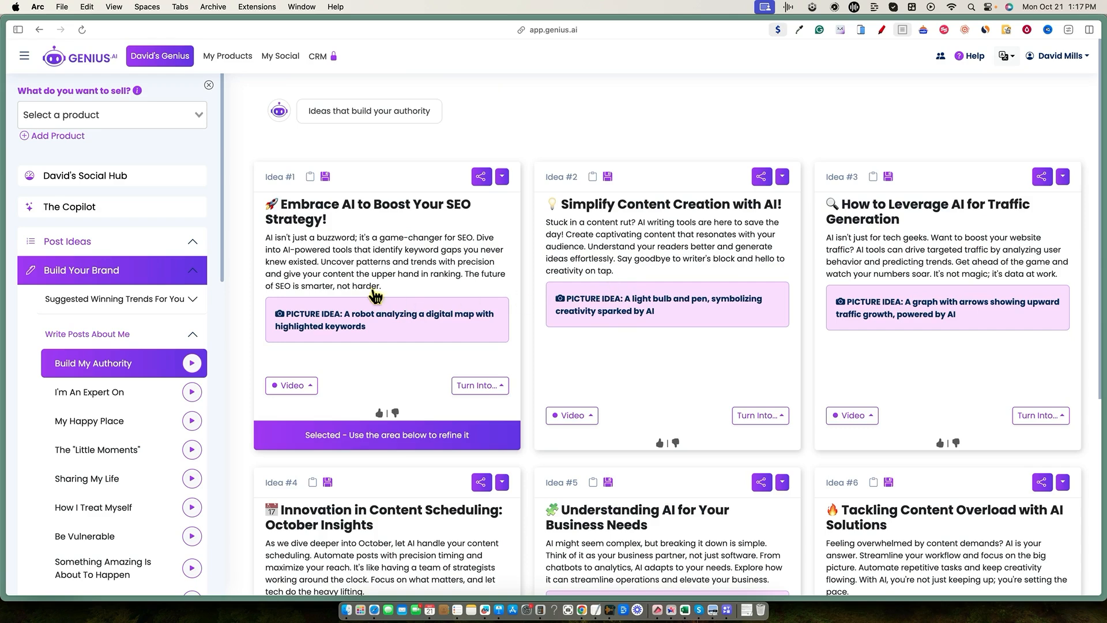
pyautogui.scroll(-5, 692, 346)
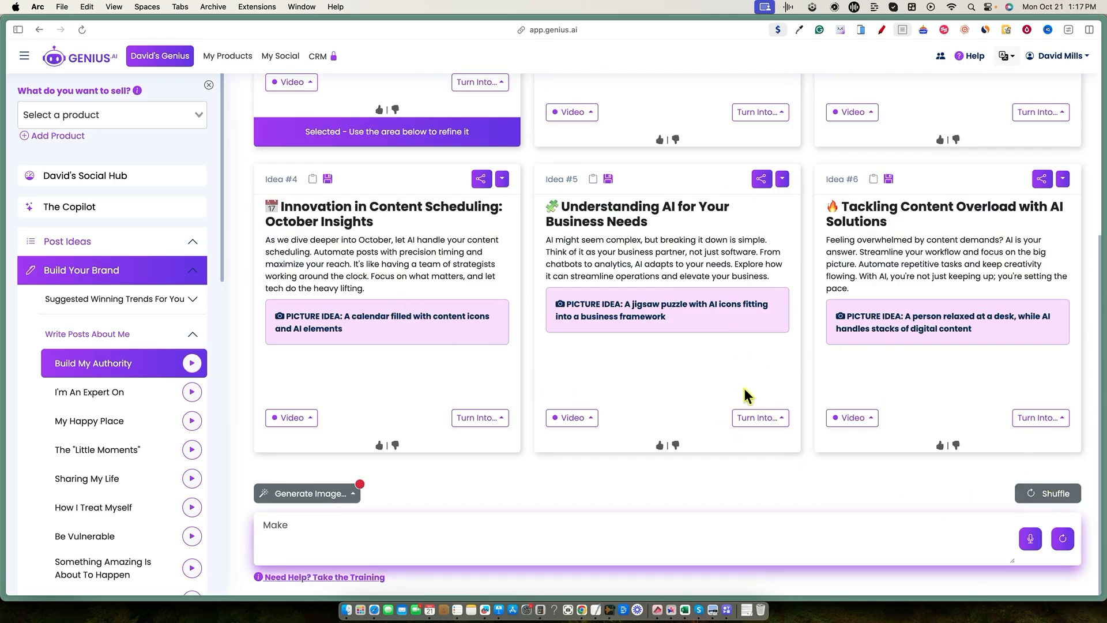
pyautogui.scroll(5, 726, 395)
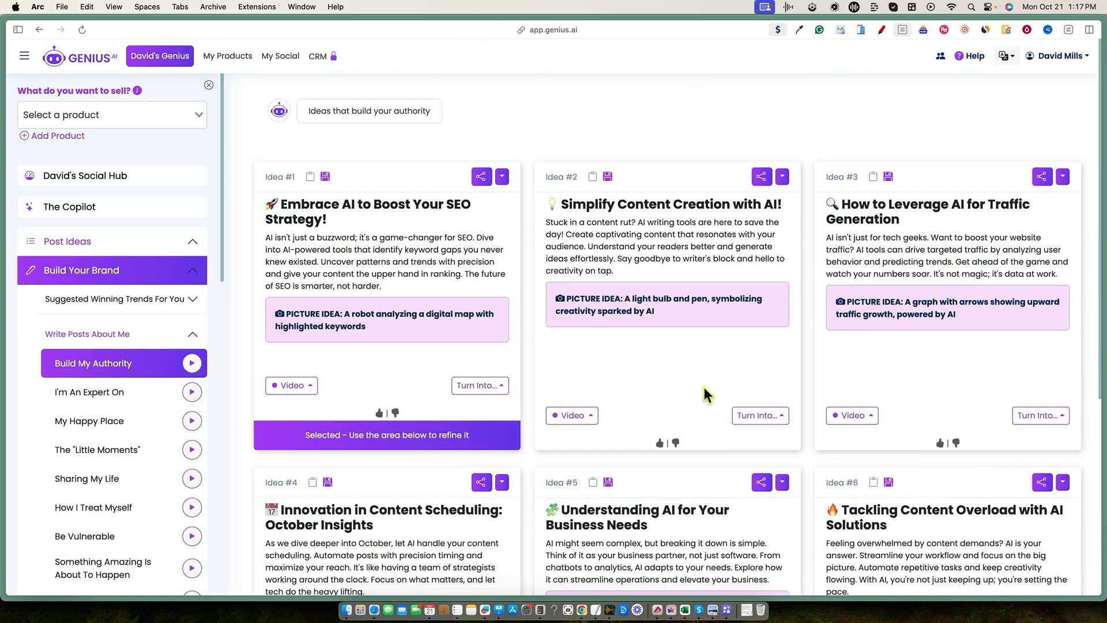
# Turn the "Embrace AI to Boost Your SEO Strategy!" idea into a Facebook Post and review the resulting text
pyautogui.click(503, 387)
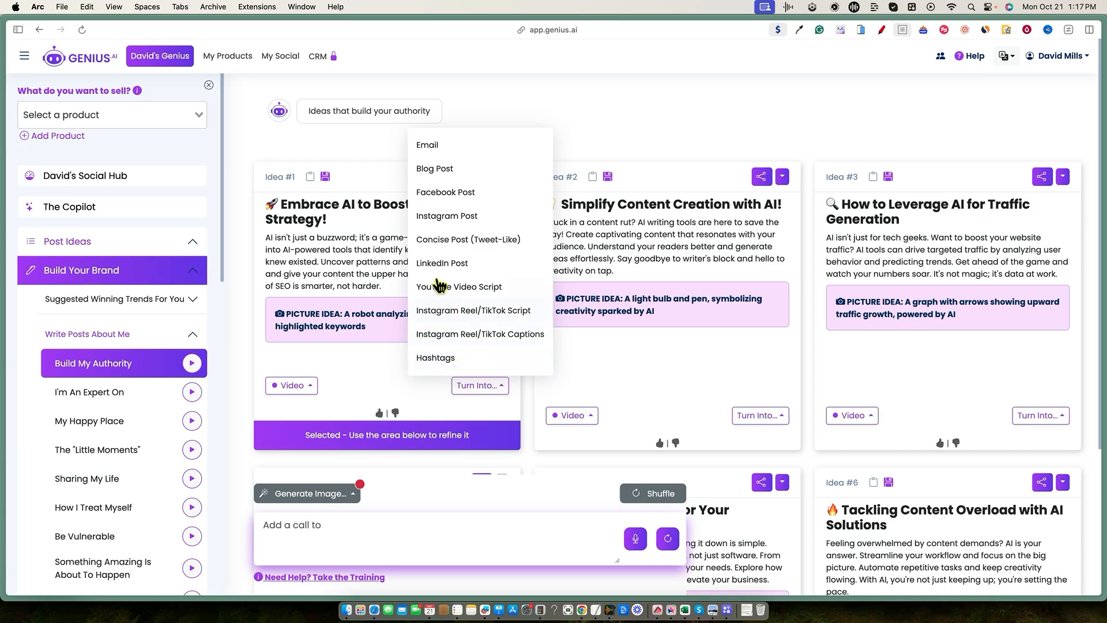
pyautogui.click(445, 194)
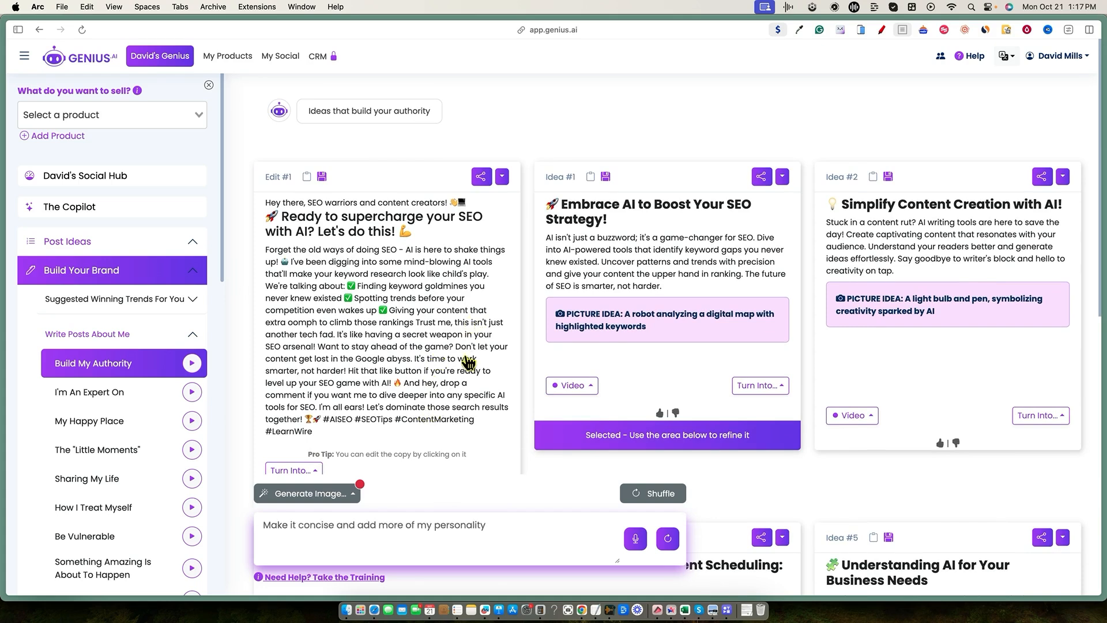
pyautogui.scroll(-3, 468, 363)
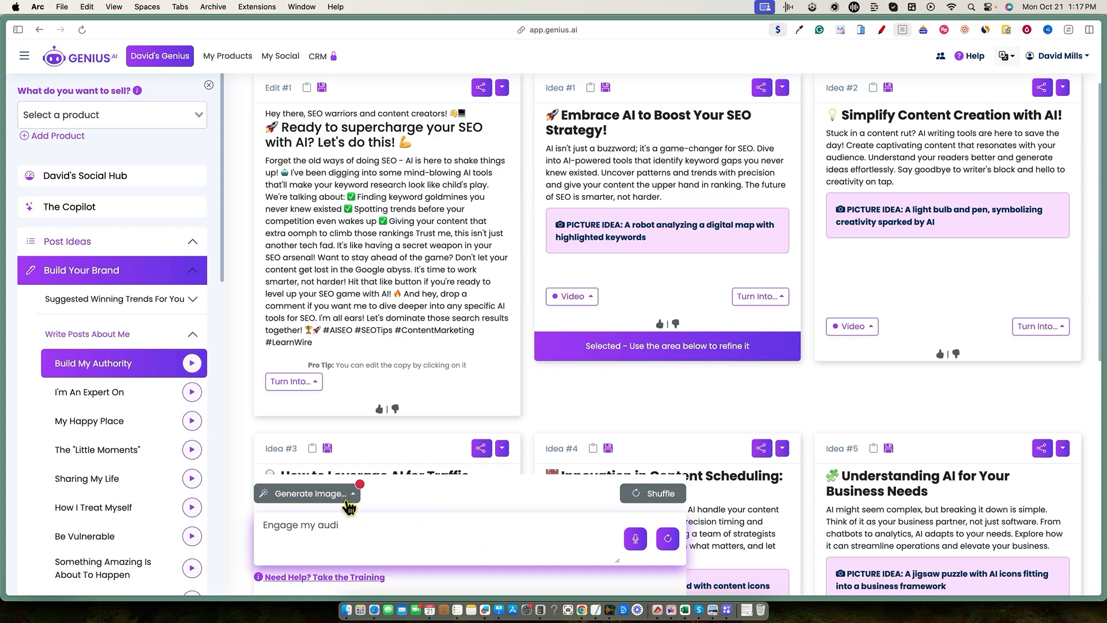
pyautogui.scroll(1, 407, 349)
pyautogui.scroll(2, 407, 349)
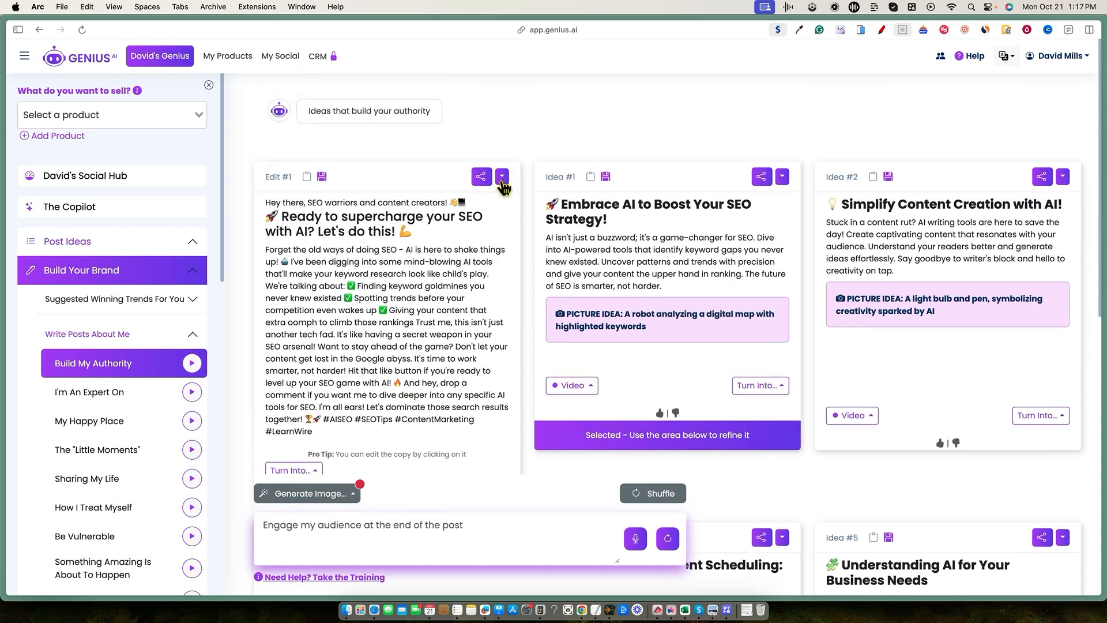
# Generate the suggested AI Analyzing Keywords image for the new Facebook post and pick image variation #2
pyautogui.click(502, 177)
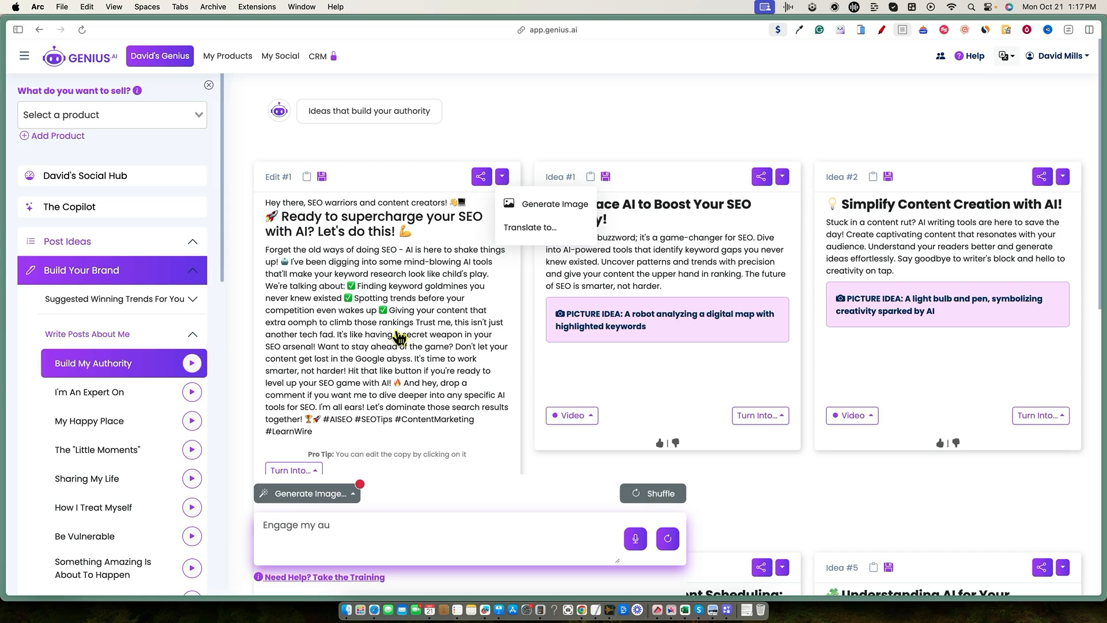
pyautogui.click(354, 497)
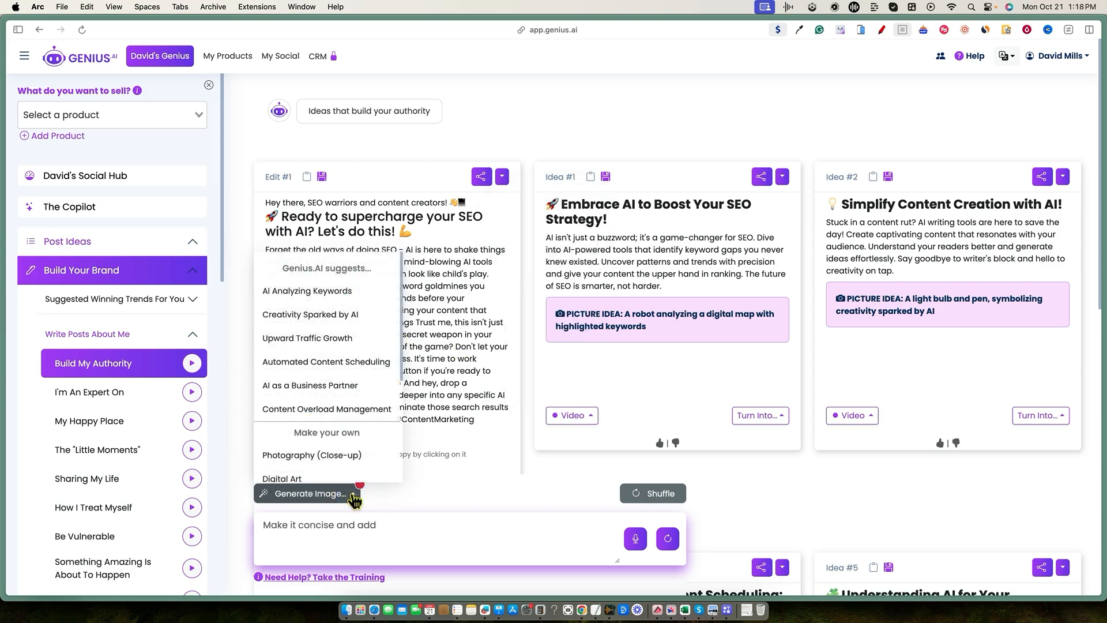
pyautogui.click(340, 292)
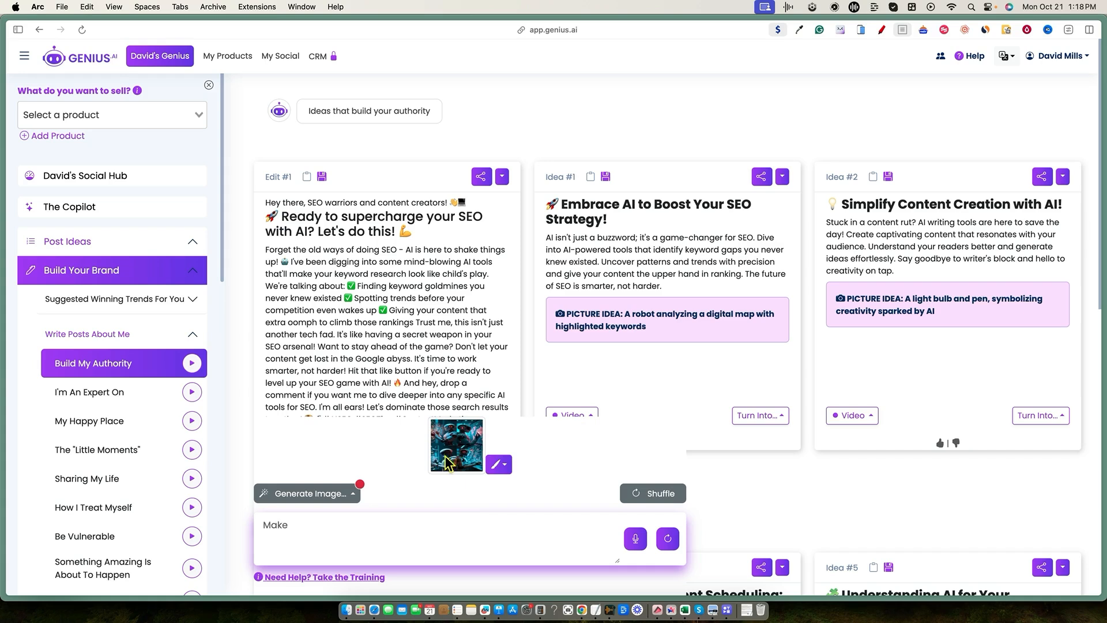
pyautogui.click(508, 467)
pyautogui.click(501, 341)
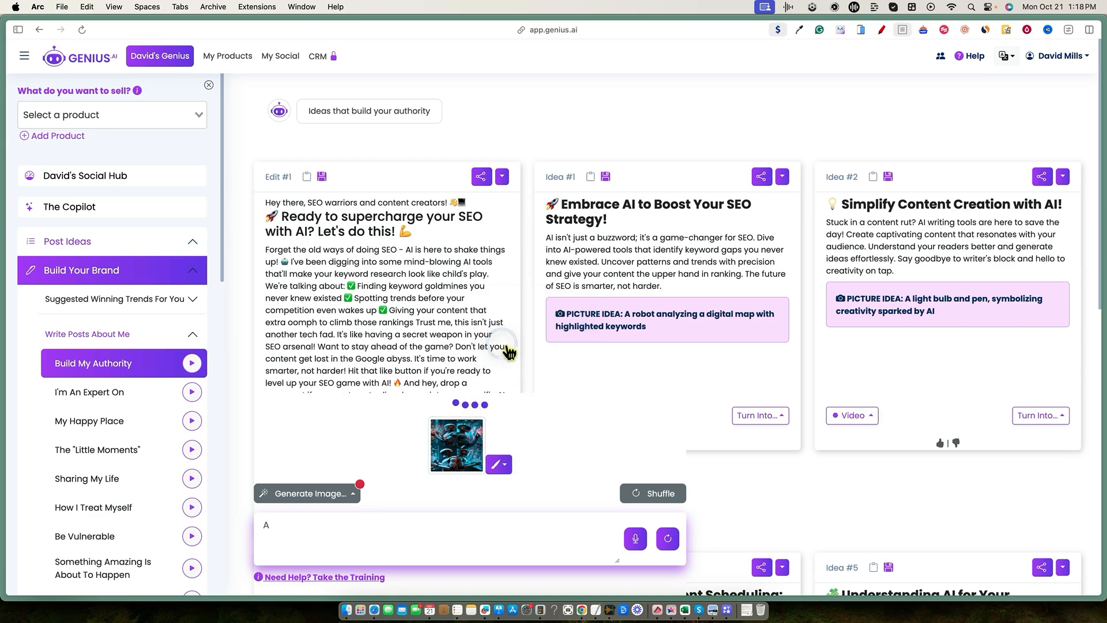
# Look through the remaining authority ideas and return to the edited Facebook post to examine it
pyautogui.scroll(-6, 353, 298)
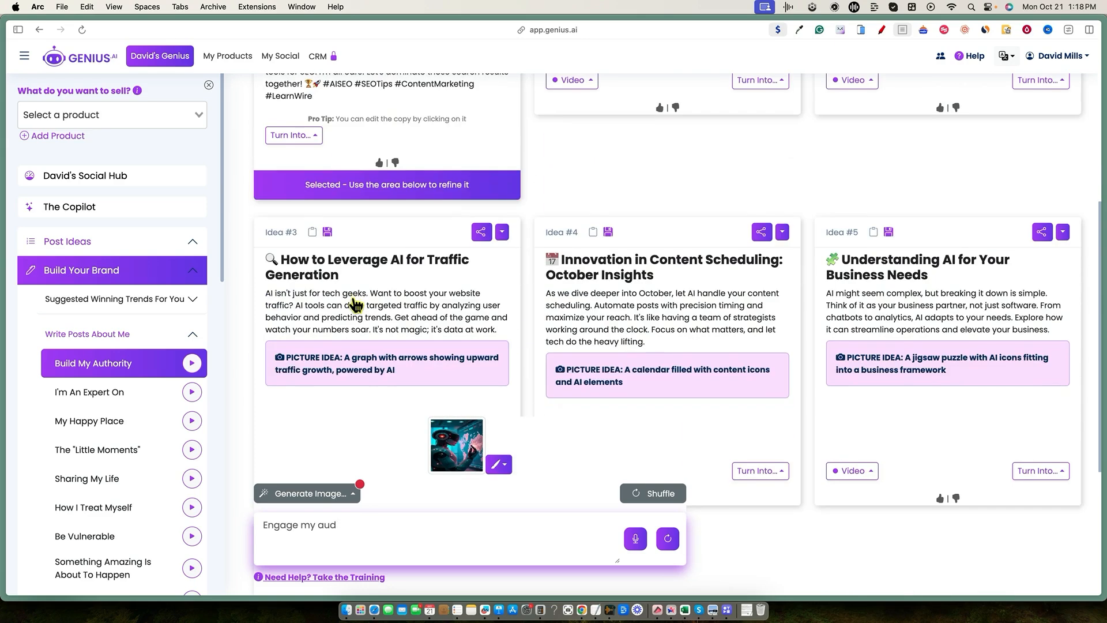
pyautogui.scroll(1, 354, 301)
pyautogui.scroll(-5, 392, 252)
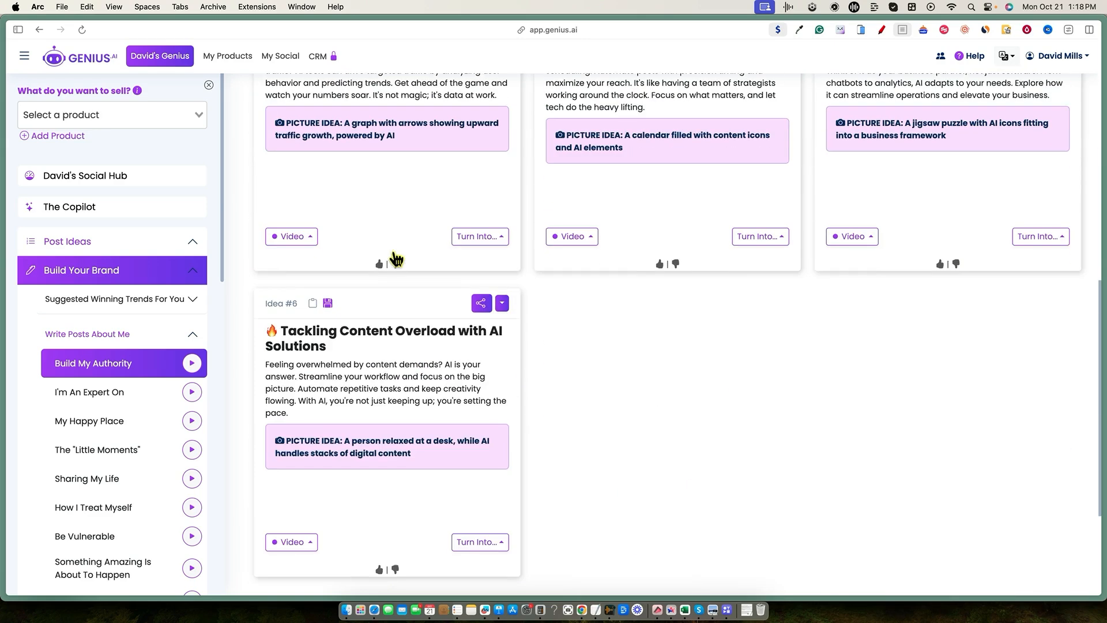
pyautogui.scroll(10, 391, 255)
pyautogui.scroll(-1, 404, 443)
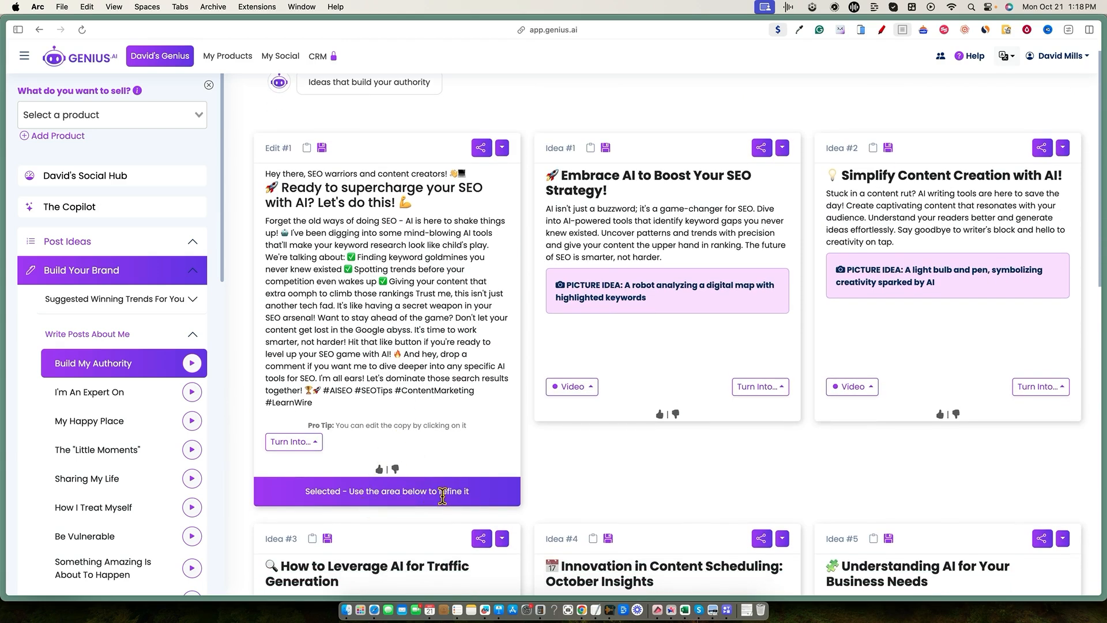
pyautogui.scroll(1, 468, 404)
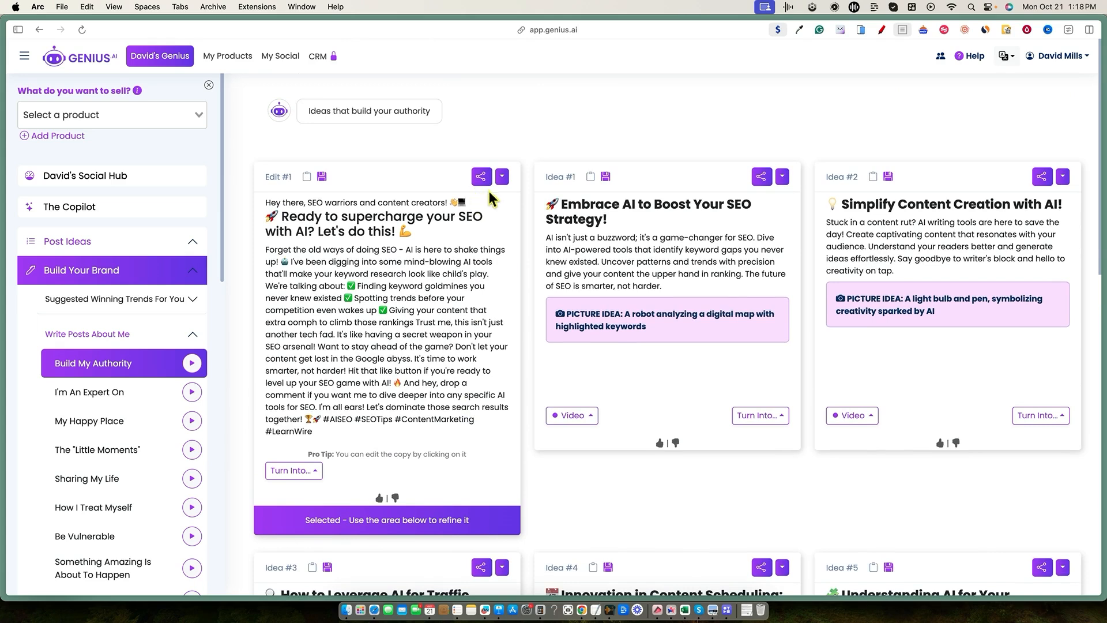
# Check the share, translation and image options available for the edited Facebook post
pyautogui.click(501, 178)
pyautogui.click(484, 178)
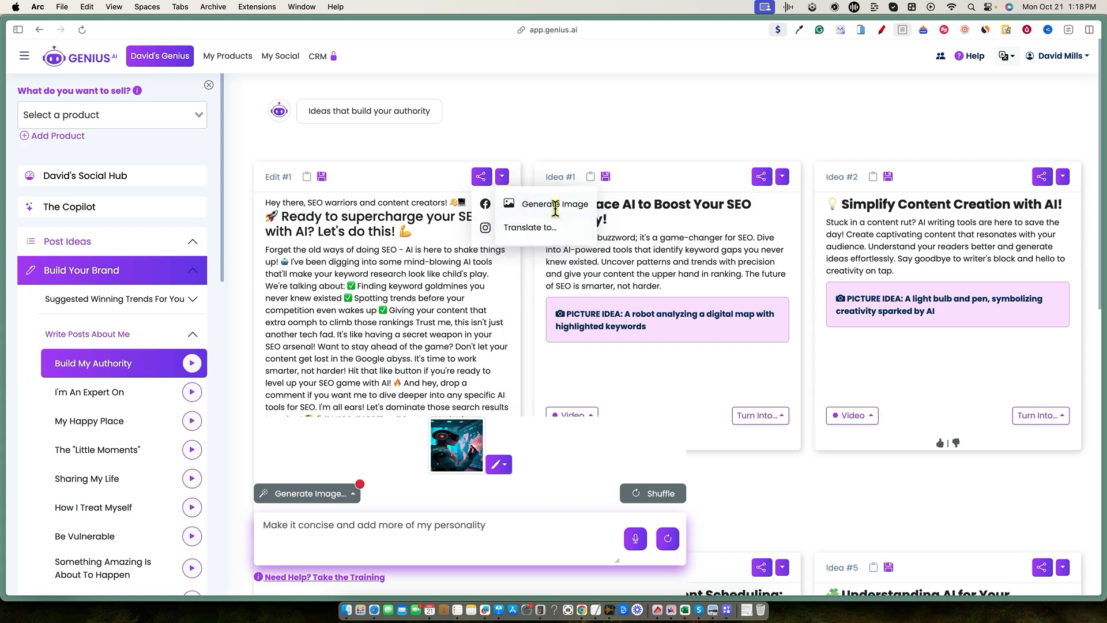
pyautogui.click(477, 144)
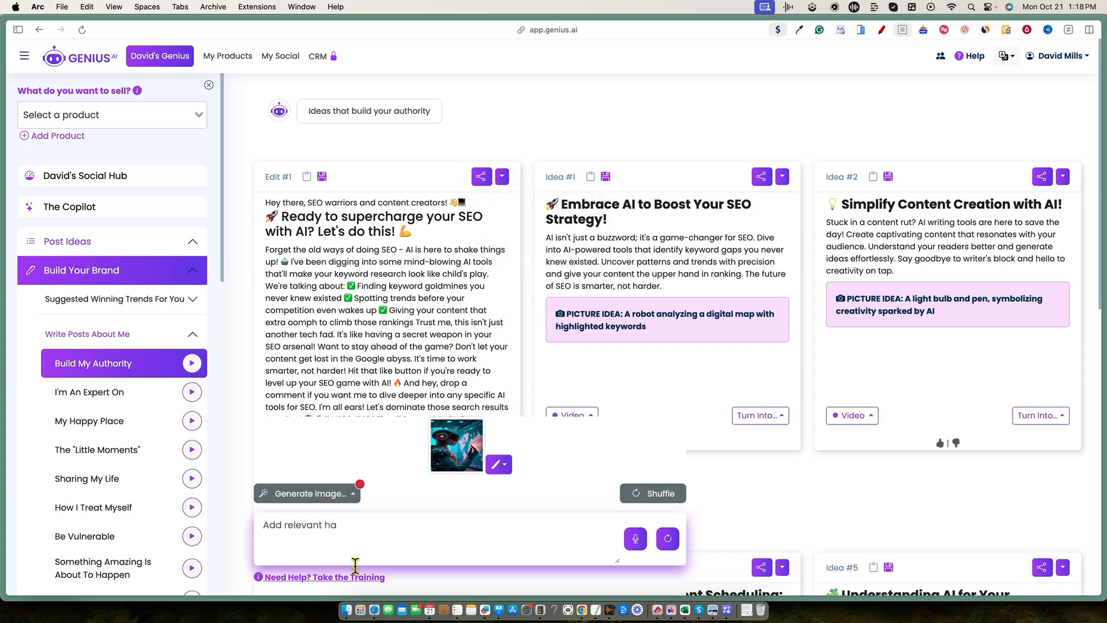
pyautogui.click(506, 468)
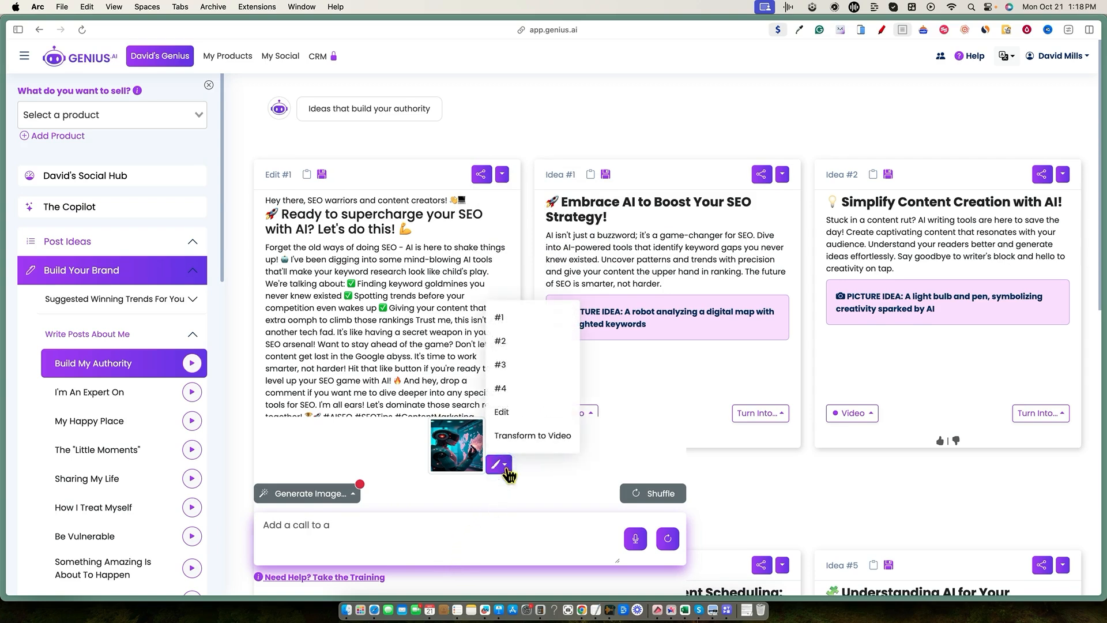
pyautogui.click(387, 283)
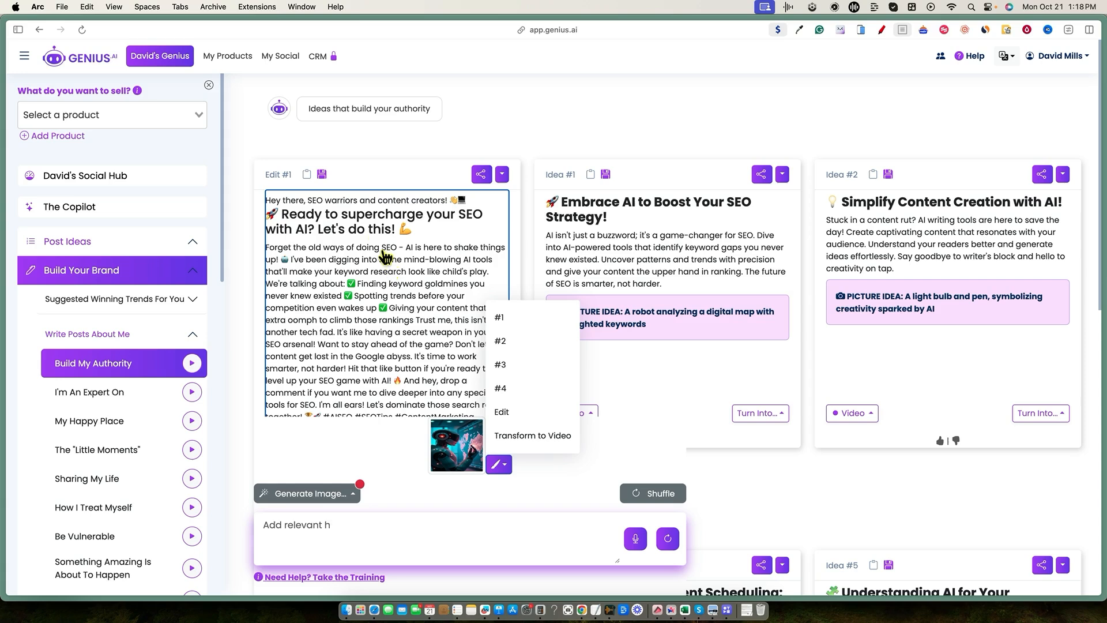
# Try to save the edited post as a private idea in the AI category, using its copied headline as the name
pyautogui.click(322, 174)
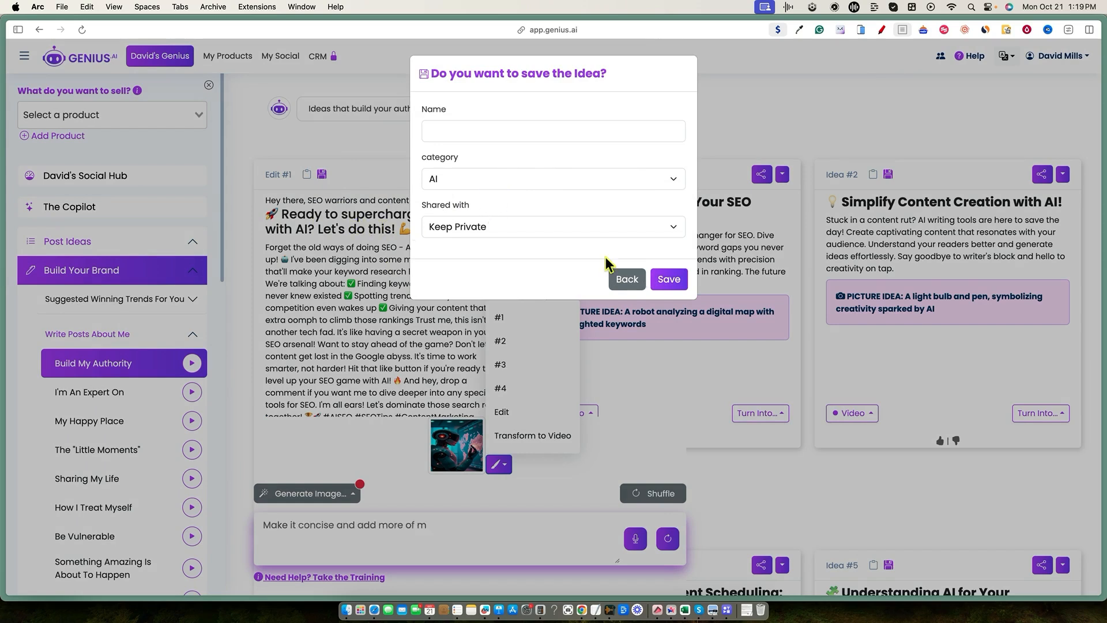
pyautogui.click(666, 279)
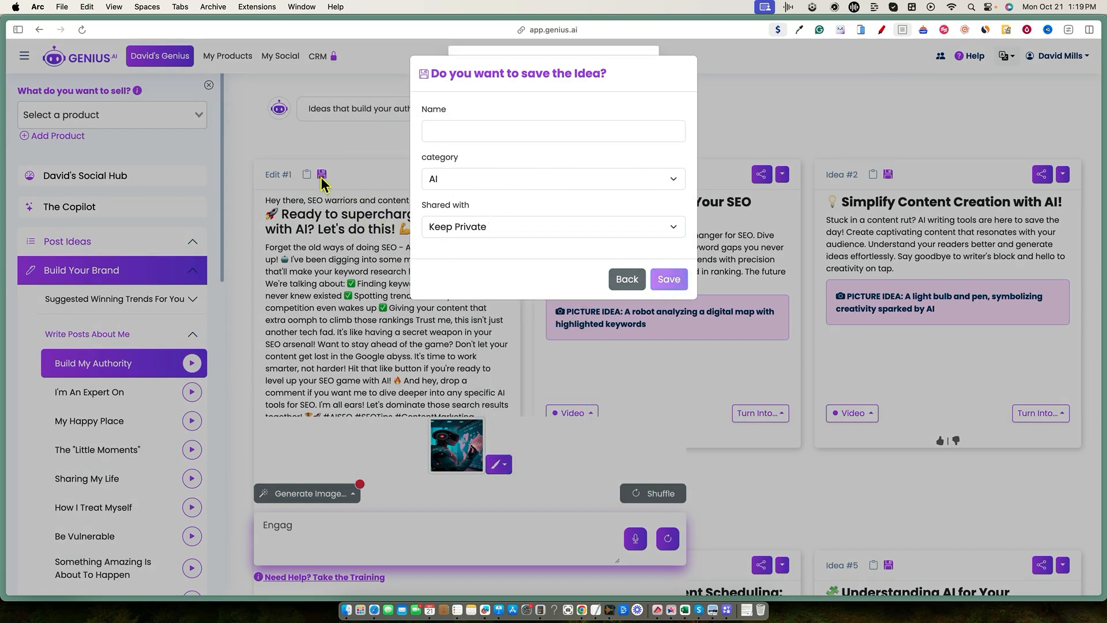
pyautogui.moveTo(413, 230); pyautogui.dragTo(271, 214)
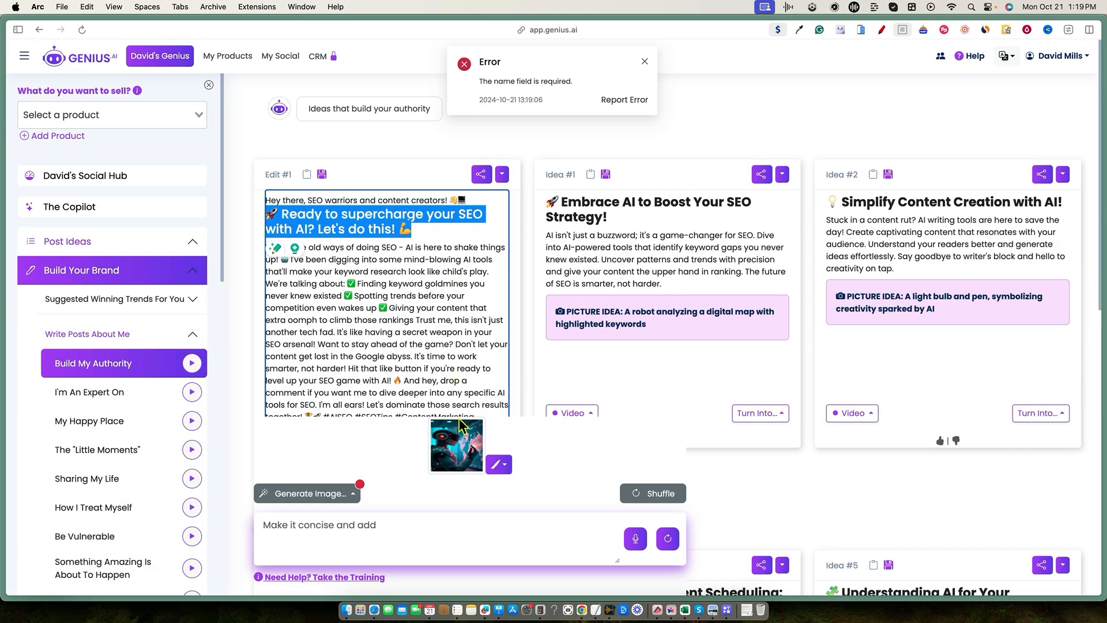
pyautogui.click(322, 174)
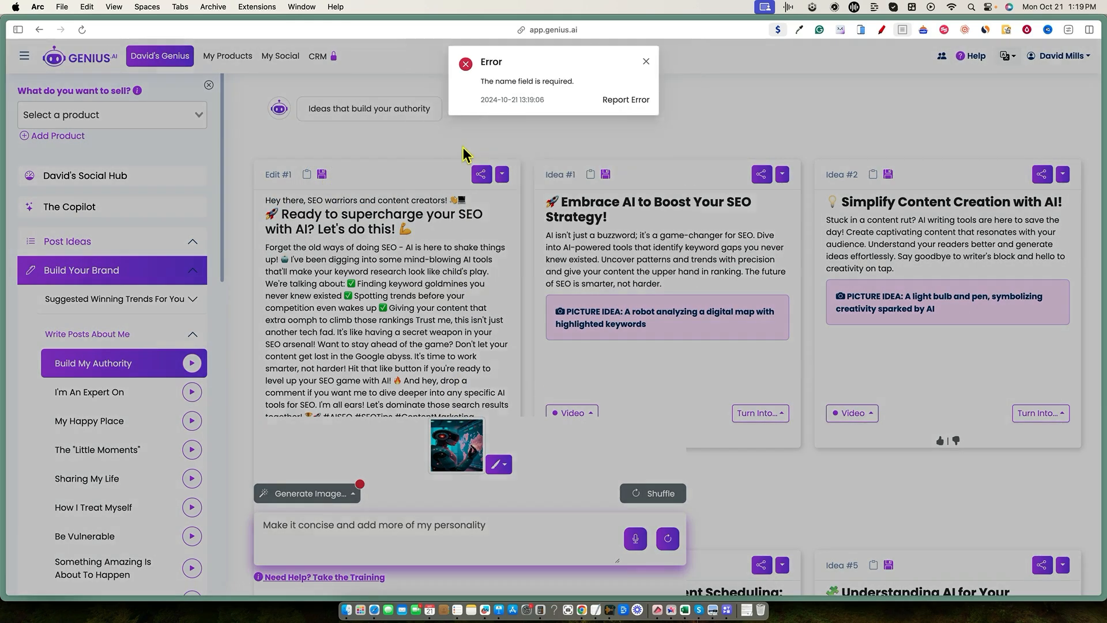
pyautogui.click(476, 130)
pyautogui.press('super+v')
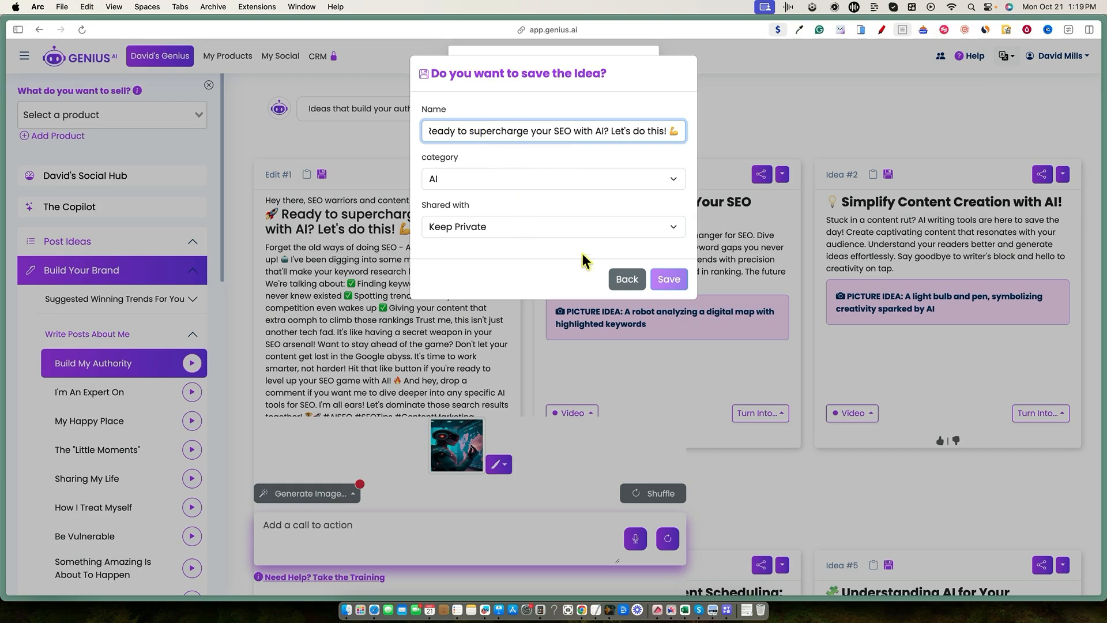
pyautogui.click(666, 282)
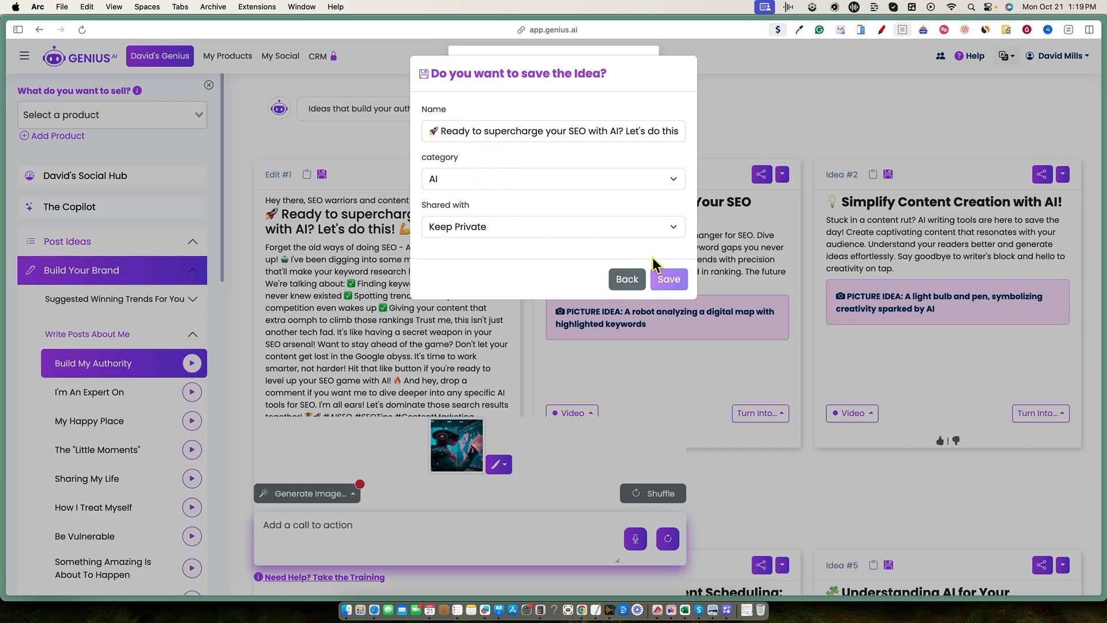
# Remove the emojis from the idea's name, save the idea and dismiss the leftover error notice
pyautogui.click(441, 132)
pyautogui.press('BackSpace')
pyautogui.click(663, 131)
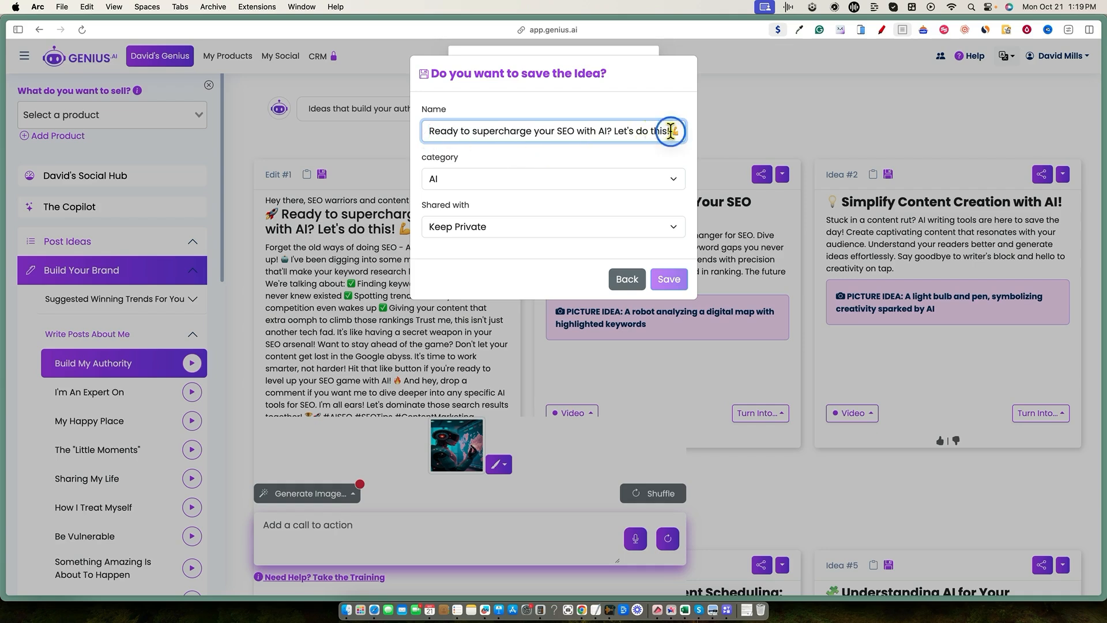
pyautogui.press('BackSpace')
pyautogui.click(671, 282)
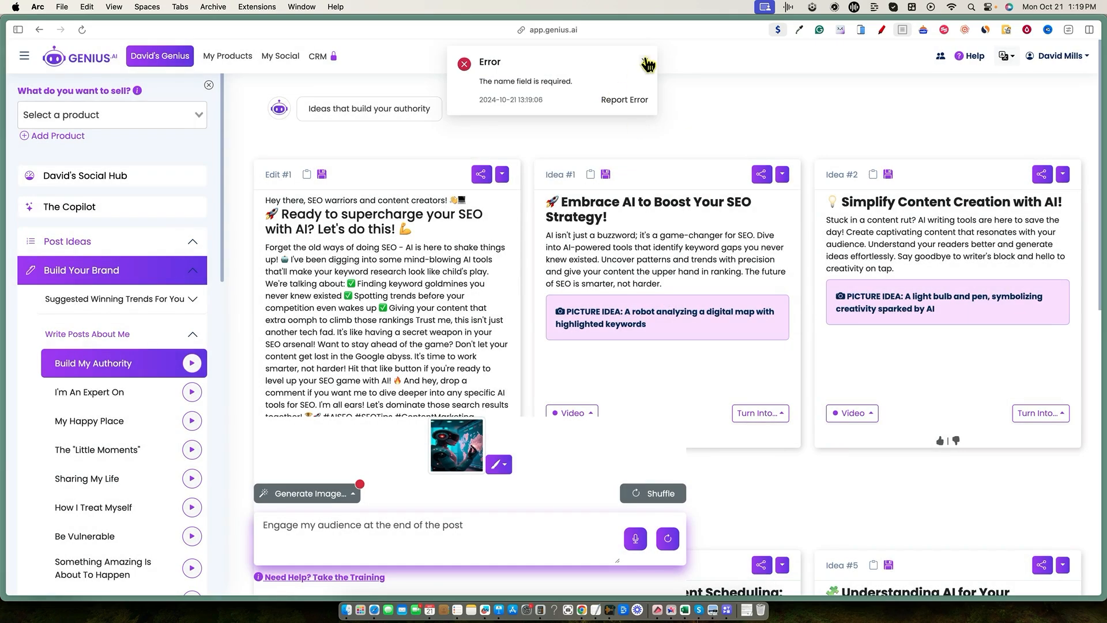
pyautogui.click(647, 63)
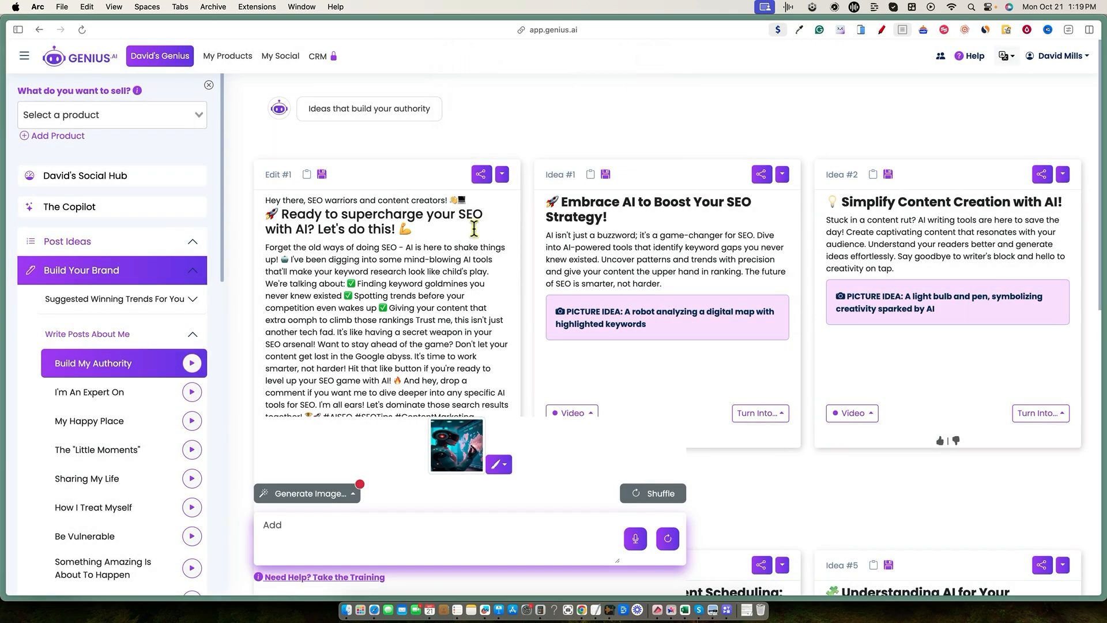
# Open the edited post for sharing to a Facebook page
pyautogui.click(481, 176)
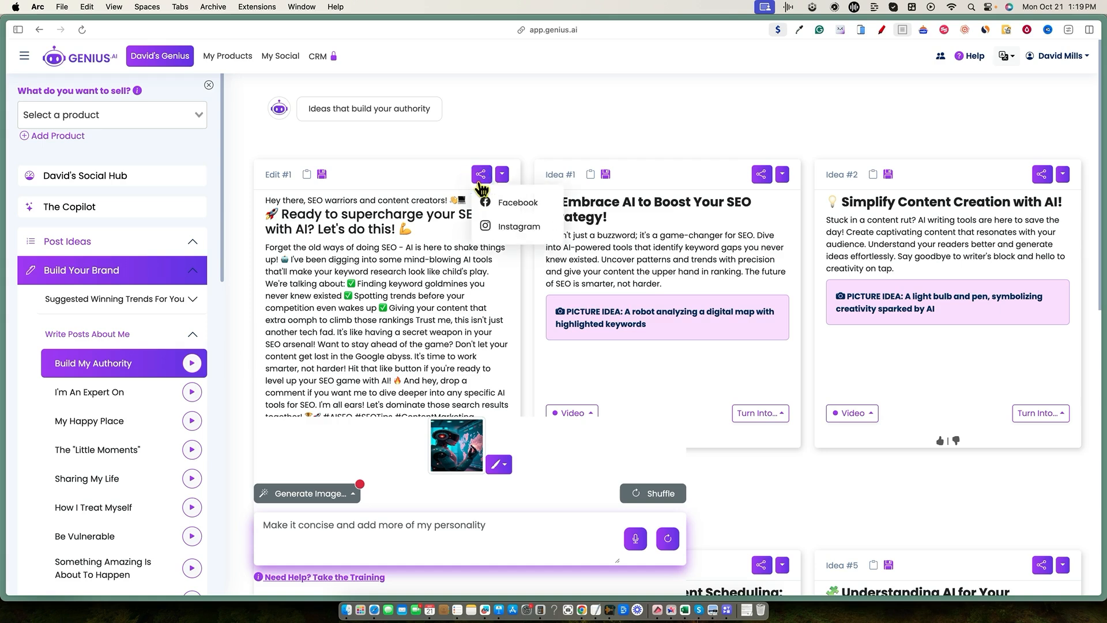
pyautogui.click(394, 165)
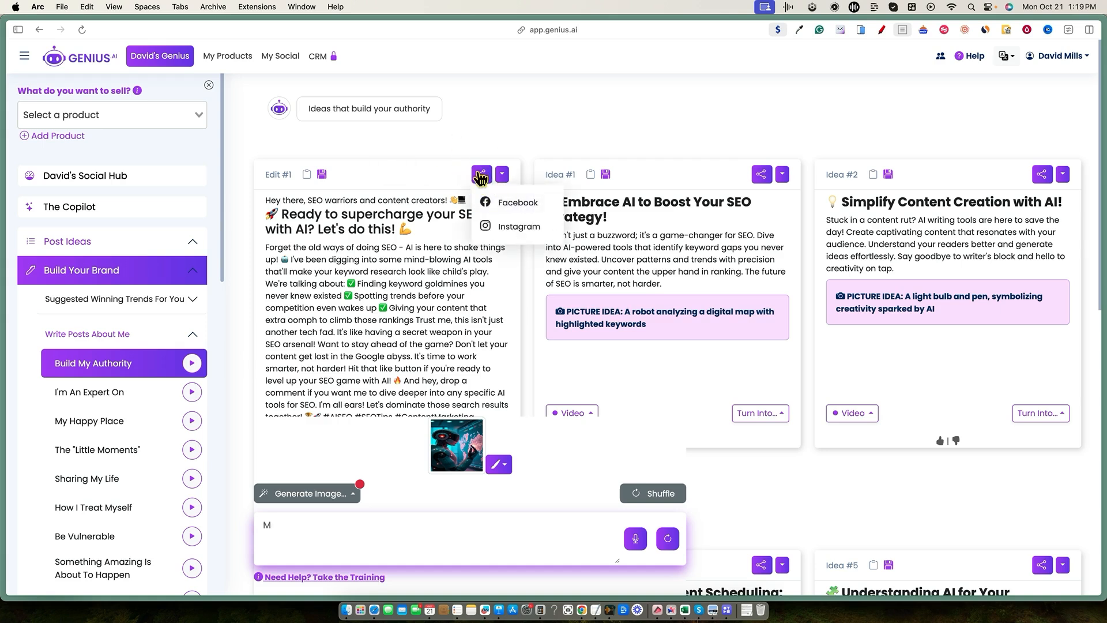
pyautogui.click(479, 173)
pyautogui.click(479, 174)
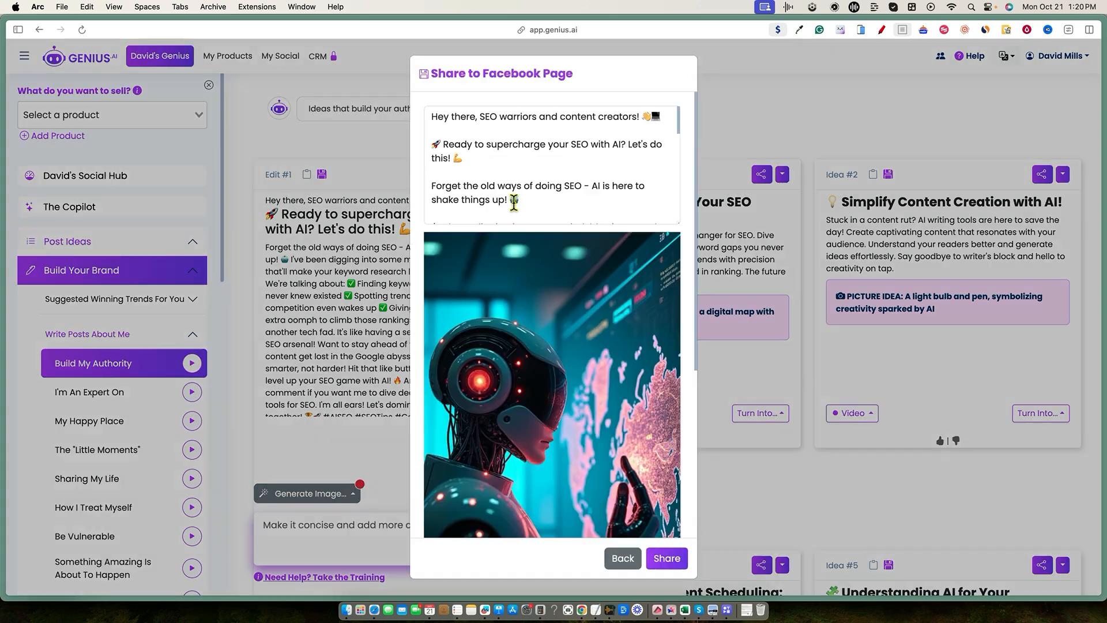
pyautogui.click(505, 202)
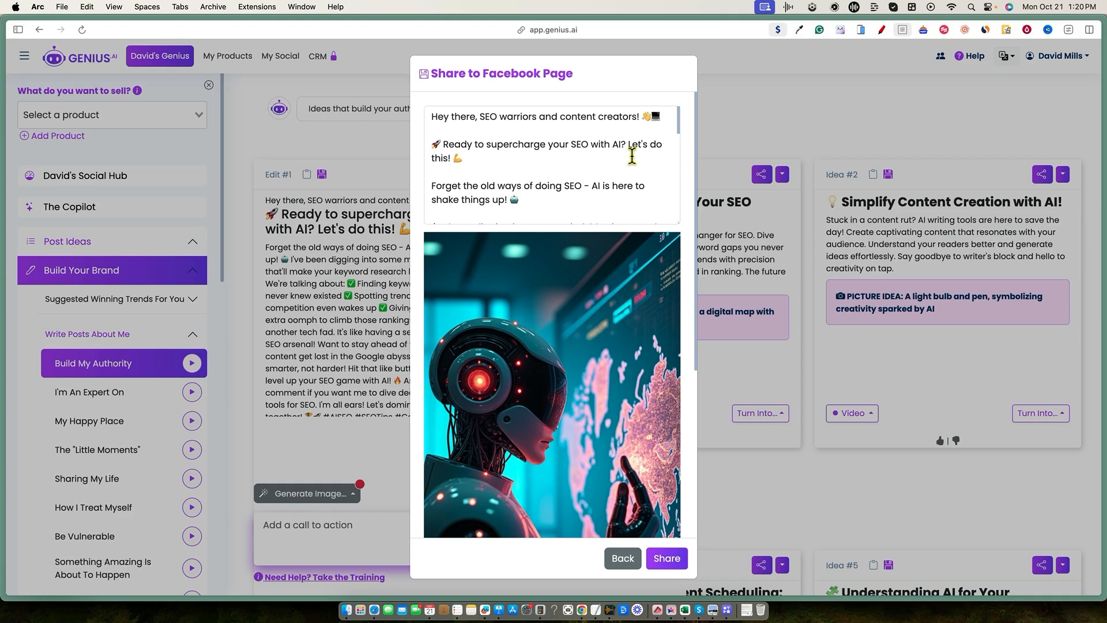
# Read through the whole post text in the Facebook share form, down to the hashtags
pyautogui.scroll(-10, 575, 164)
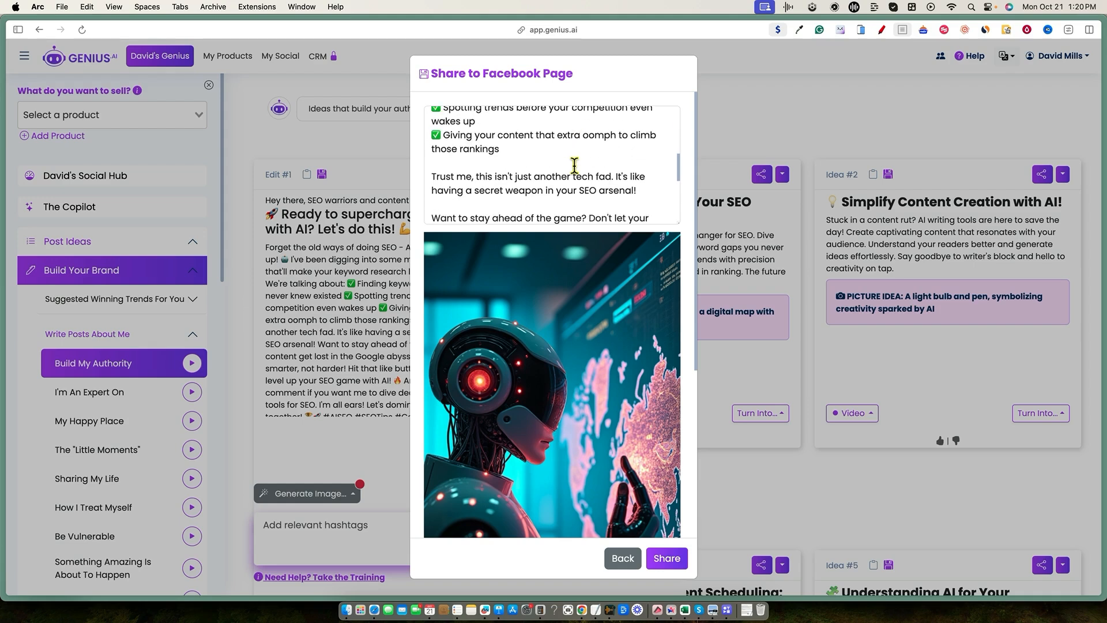
pyautogui.scroll(10, 570, 182)
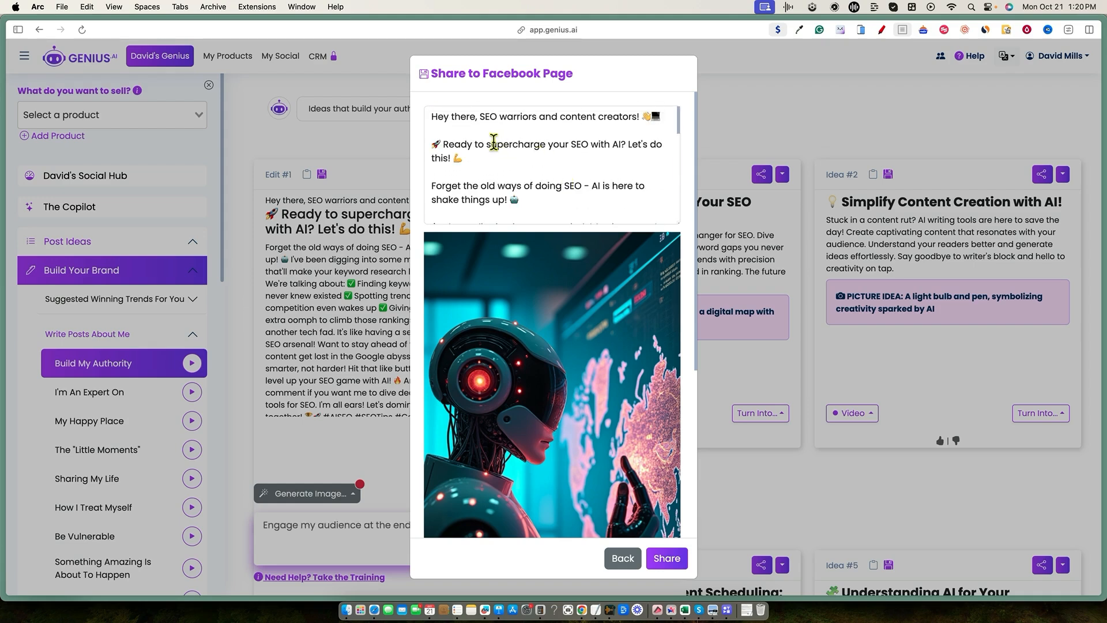
pyautogui.moveTo(493, 142); pyautogui.dragTo(585, 157)
pyautogui.click(507, 171)
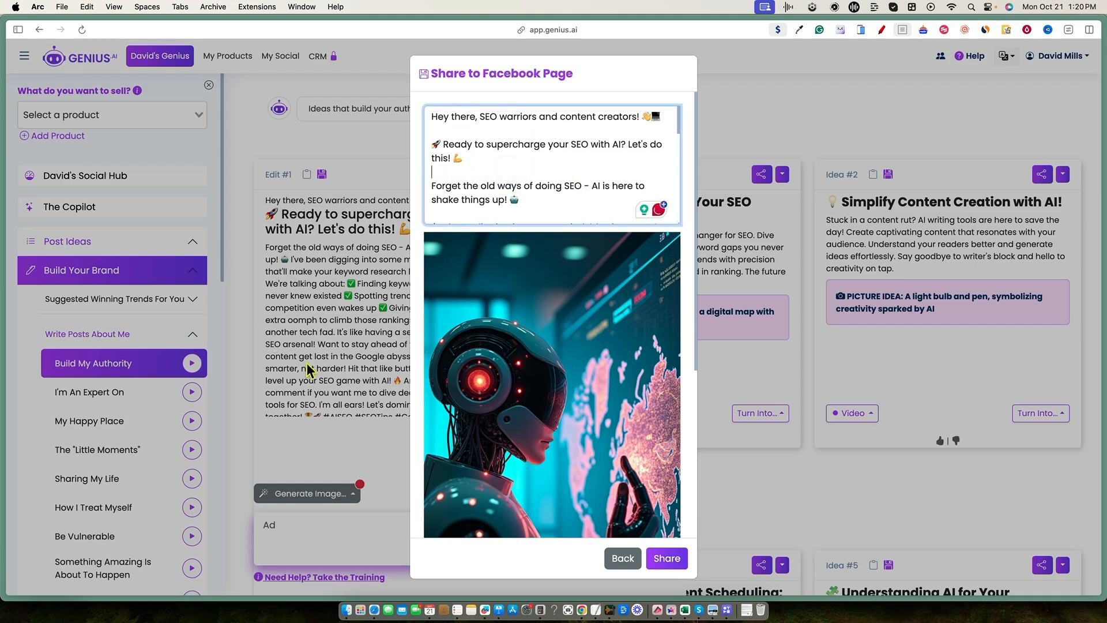
pyautogui.scroll(-5, 559, 179)
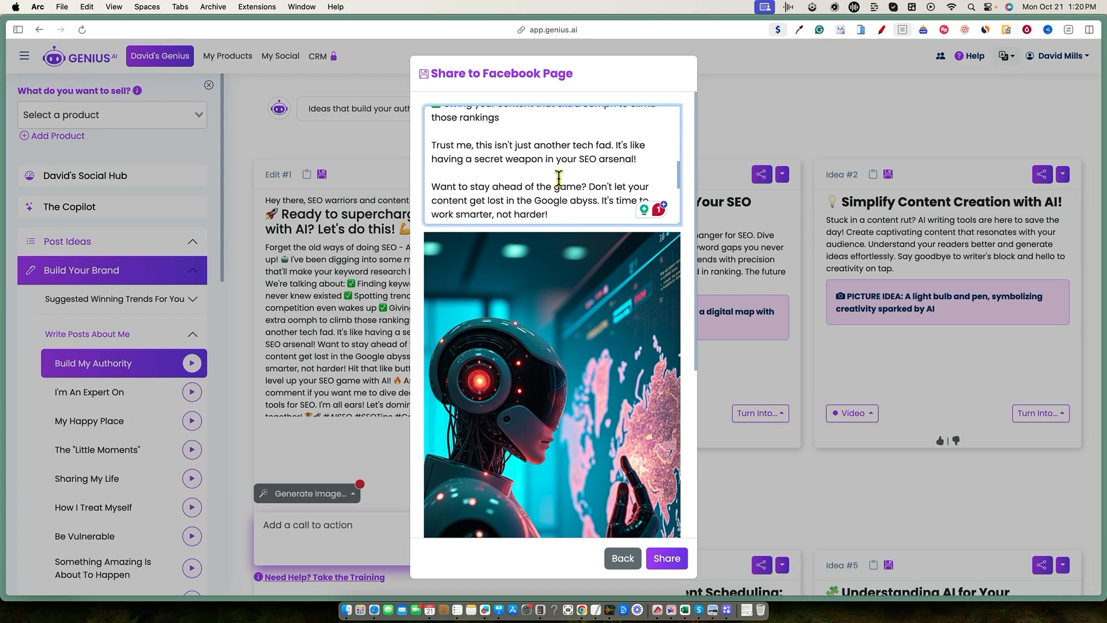
pyautogui.scroll(-3, 559, 178)
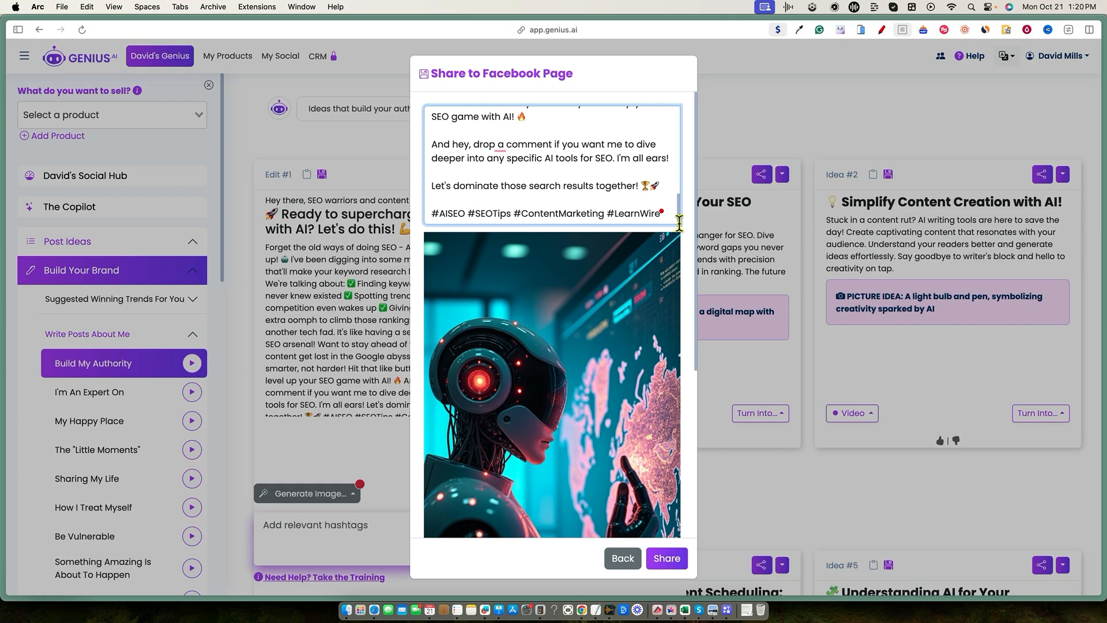
pyautogui.moveTo(676, 222); pyautogui.dragTo(681, 274)
# Select the Learnwirereviews page, check the scheduled publishing options and share the post to that page immediately
pyautogui.scroll(-8, 610, 389)
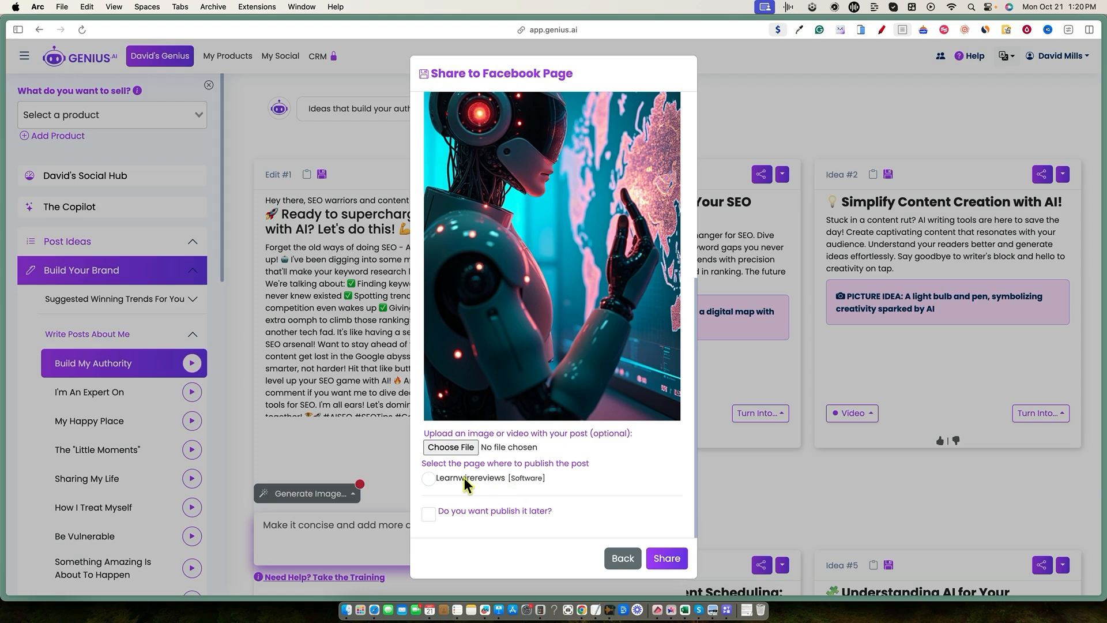
pyautogui.click(428, 478)
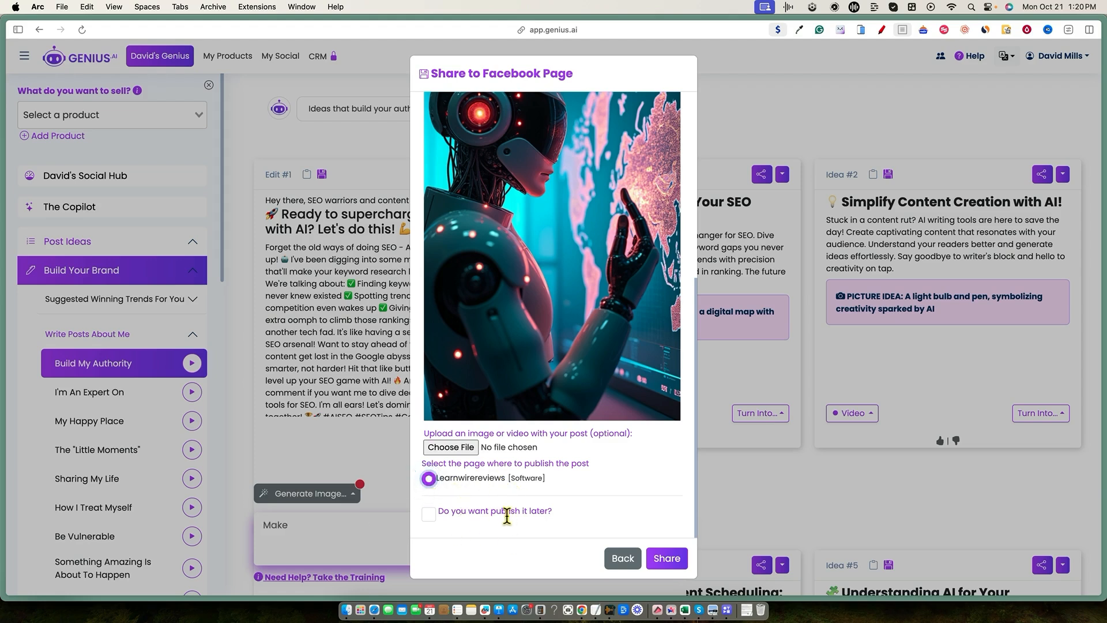
pyautogui.click(428, 513)
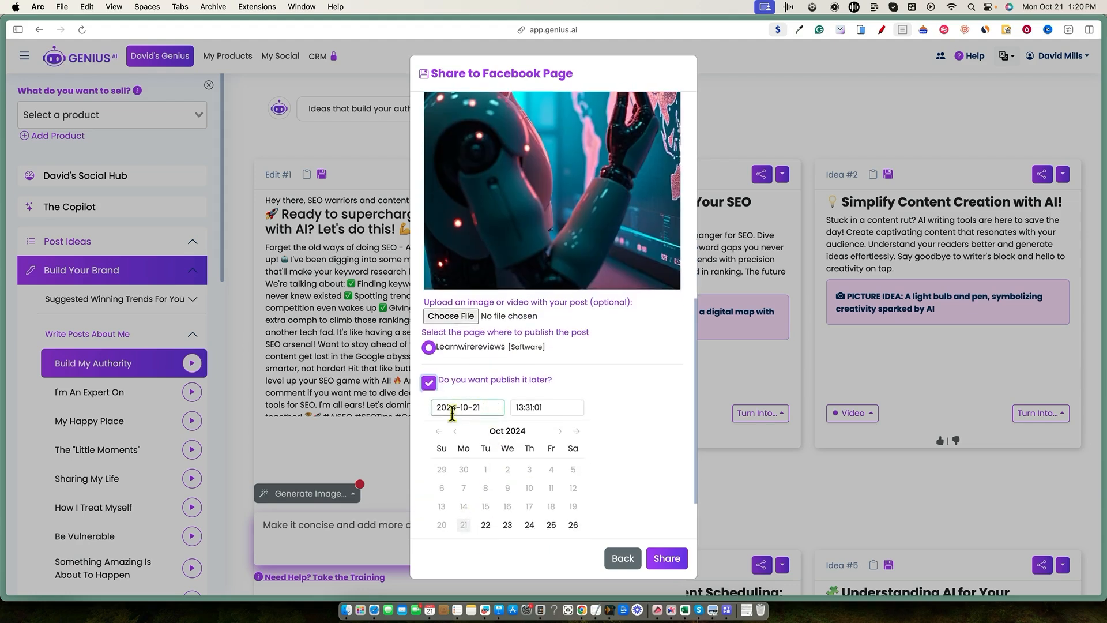
pyautogui.scroll(-3, 530, 497)
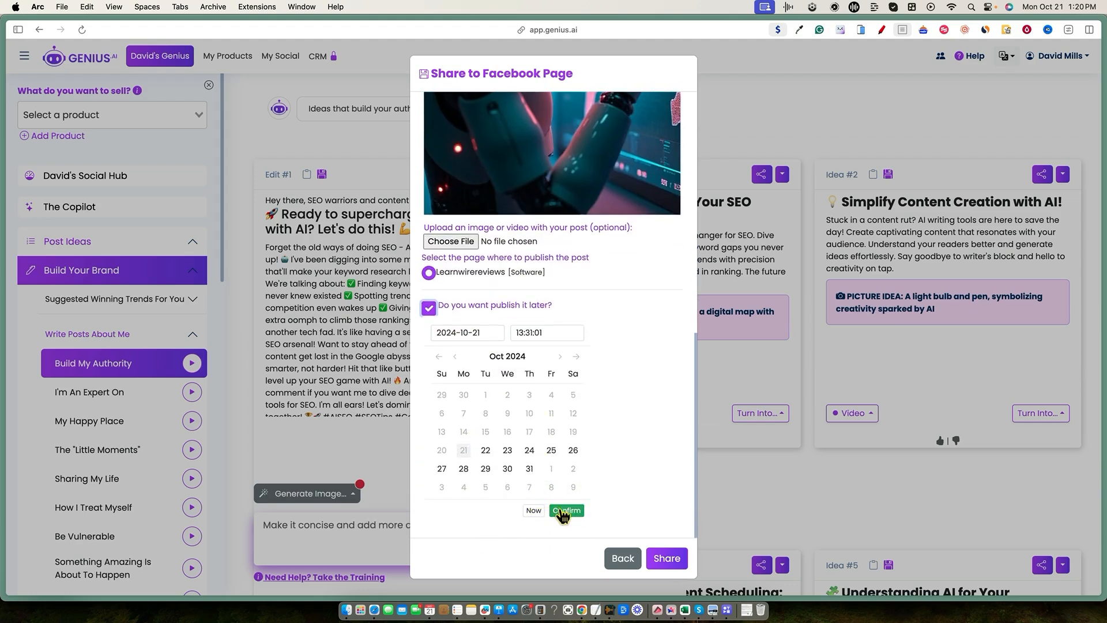
pyautogui.scroll(1, 568, 490)
pyautogui.click(428, 339)
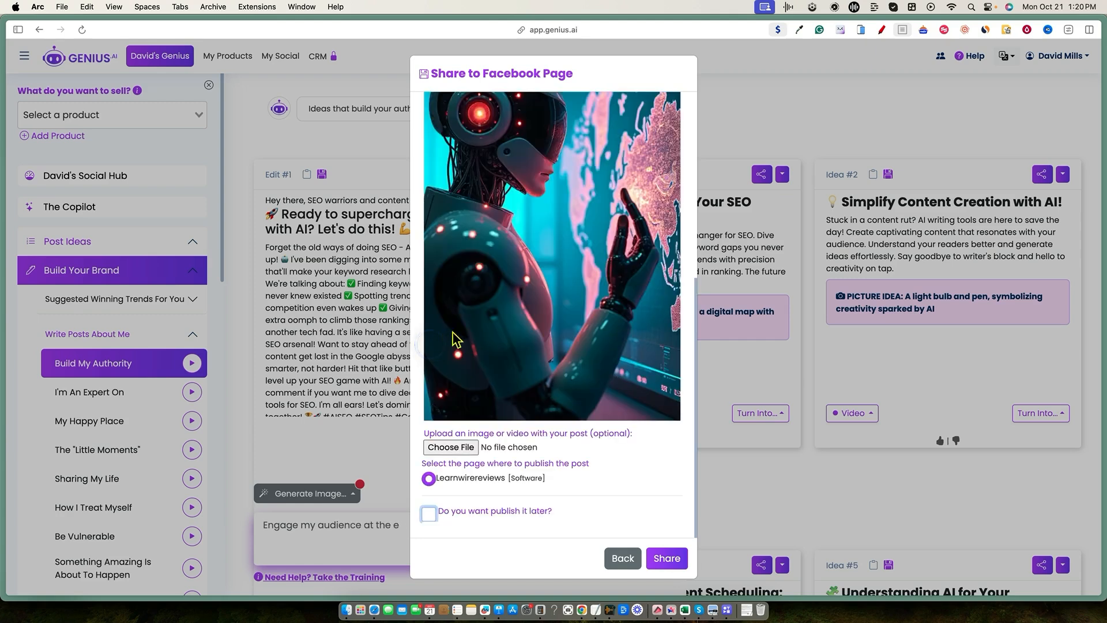
pyautogui.click(664, 560)
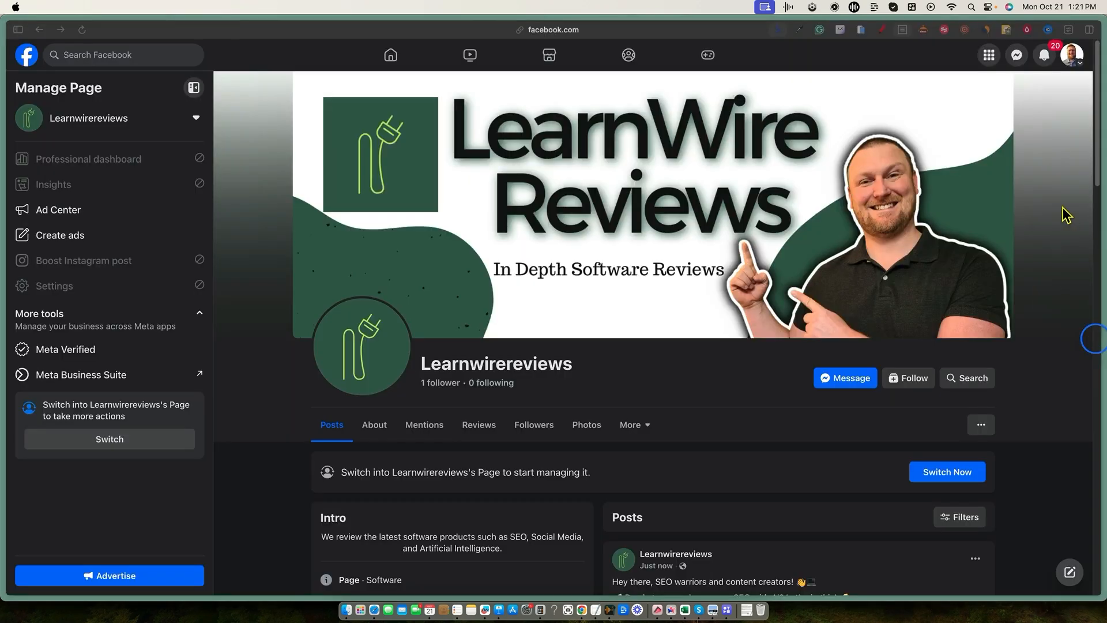
# Find the newly shared post on the Learnwirereviews Facebook page and expand its full text
pyautogui.scroll(-5, 956, 306)
pyautogui.scroll(-5, 956, 306)
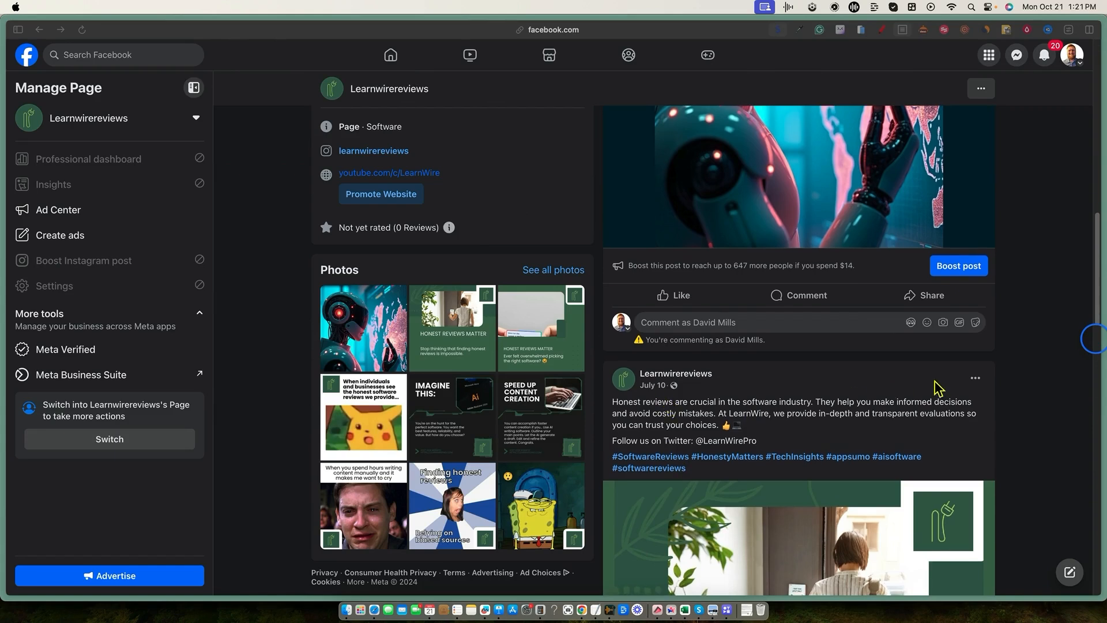
pyautogui.scroll(3, 940, 383)
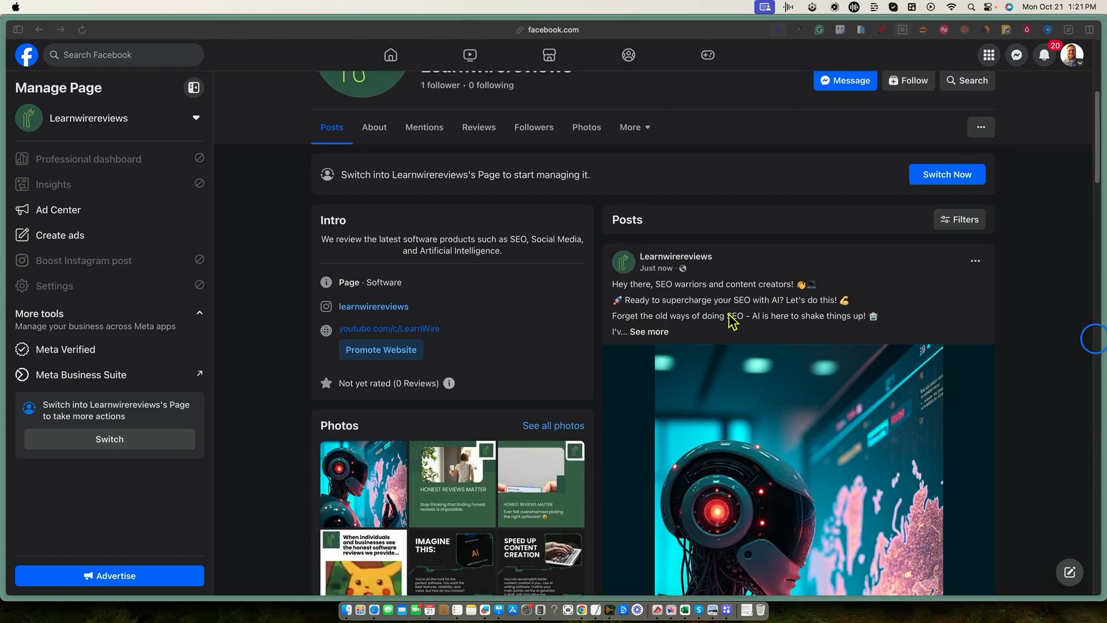
pyautogui.click(649, 329)
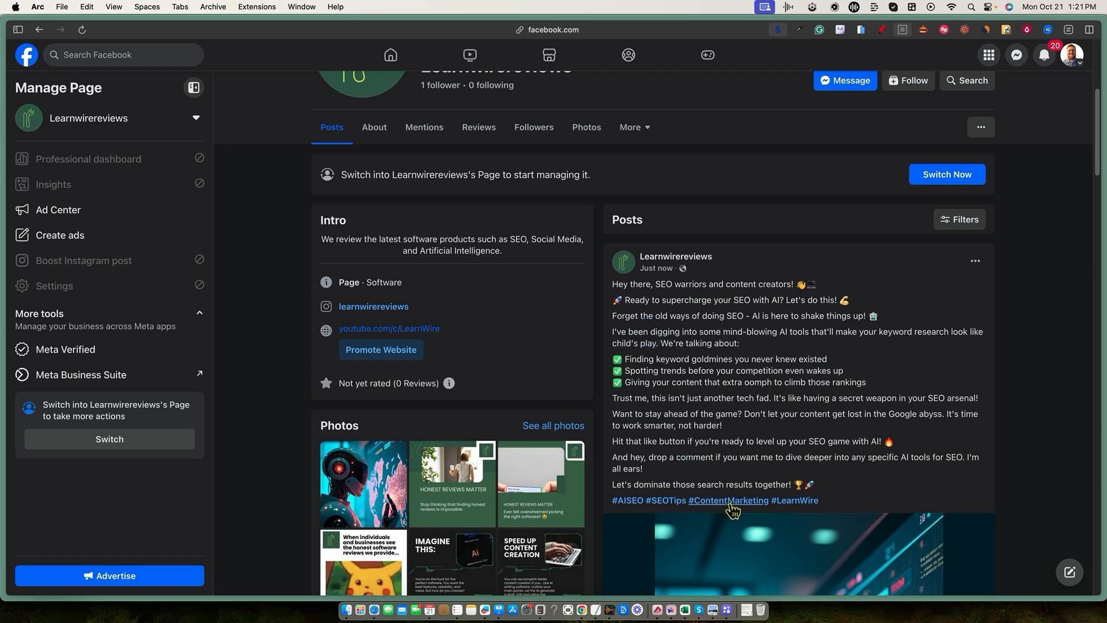
# Examine the published post's hashtags and robot image and the older Honest Reviews Matter post below it
pyautogui.scroll(-1, 891, 381)
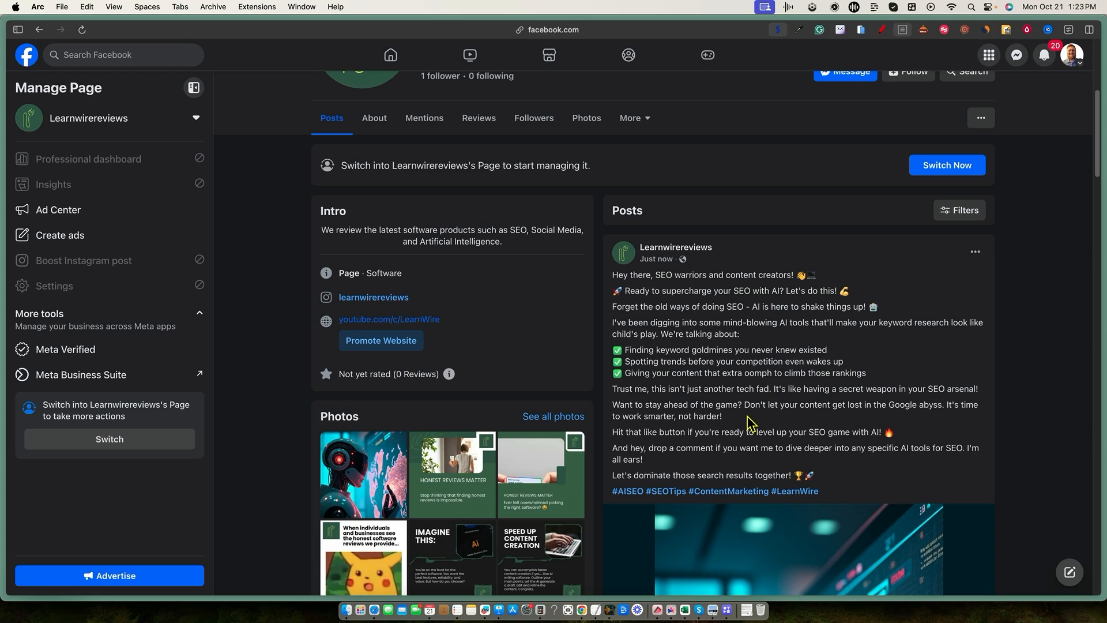
pyautogui.scroll(-10, 750, 424)
pyautogui.scroll(2, 801, 363)
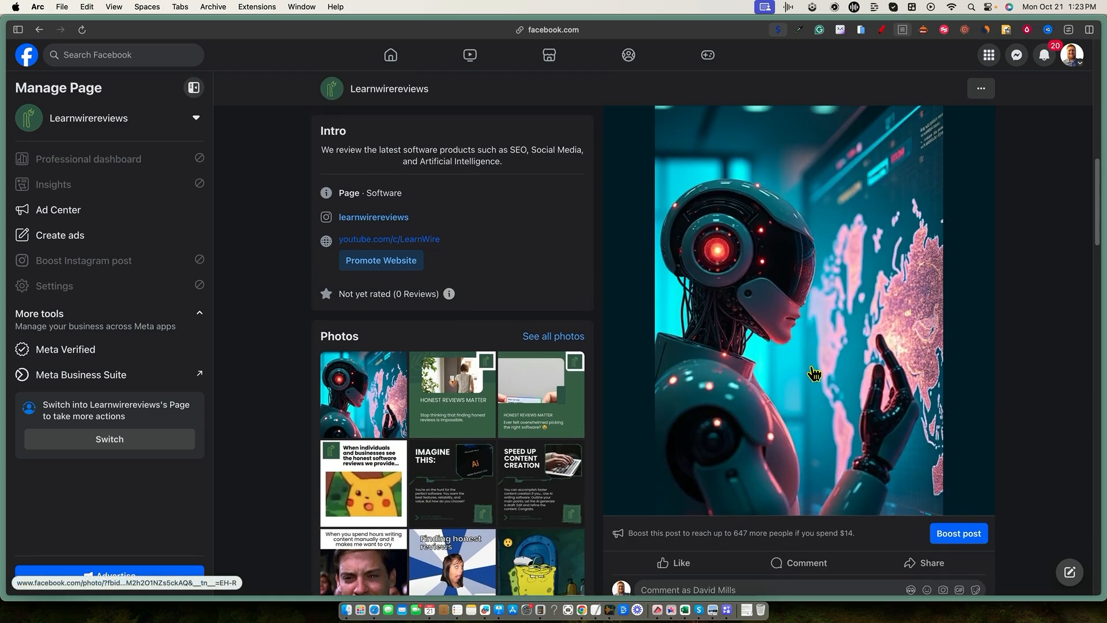
pyautogui.scroll(-6, 802, 363)
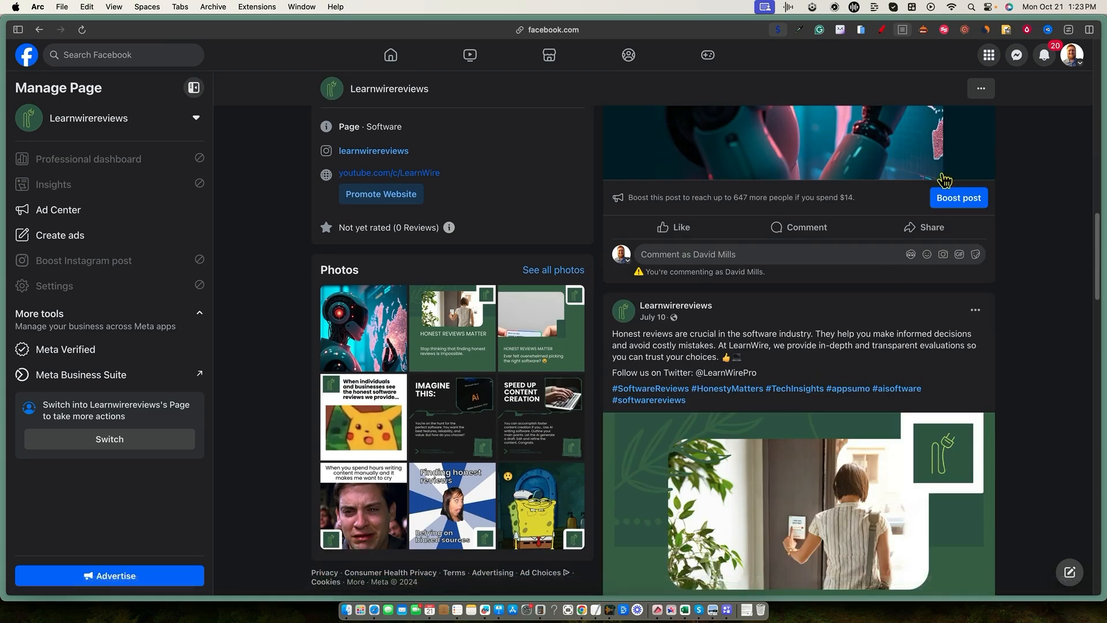
pyautogui.scroll(-6, 703, 355)
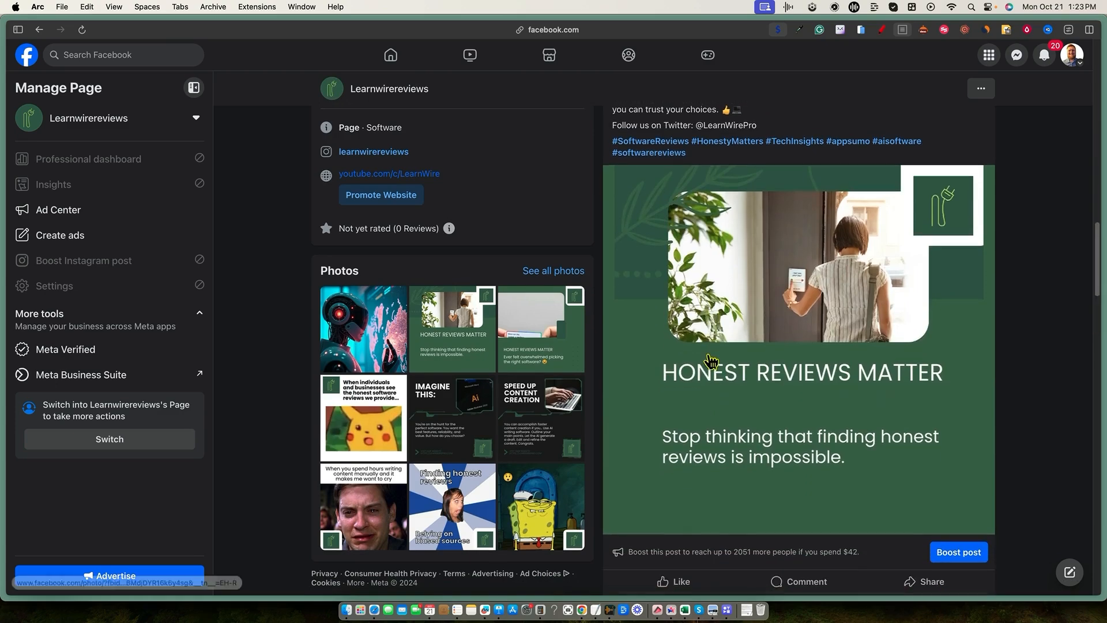
# Compare the older Honest Reviews Matter posts on the Learnwirereviews page, looking at their short captions and images
pyautogui.scroll(14, 710, 362)
pyautogui.scroll(-10, 709, 360)
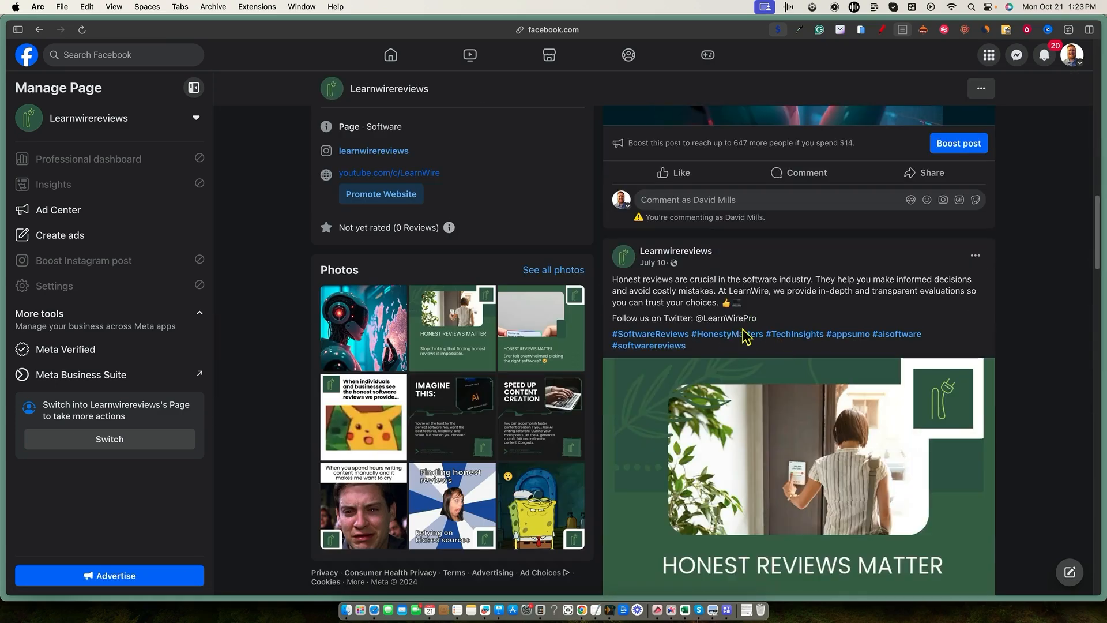
pyautogui.scroll(-7, 795, 351)
pyautogui.scroll(3, 804, 346)
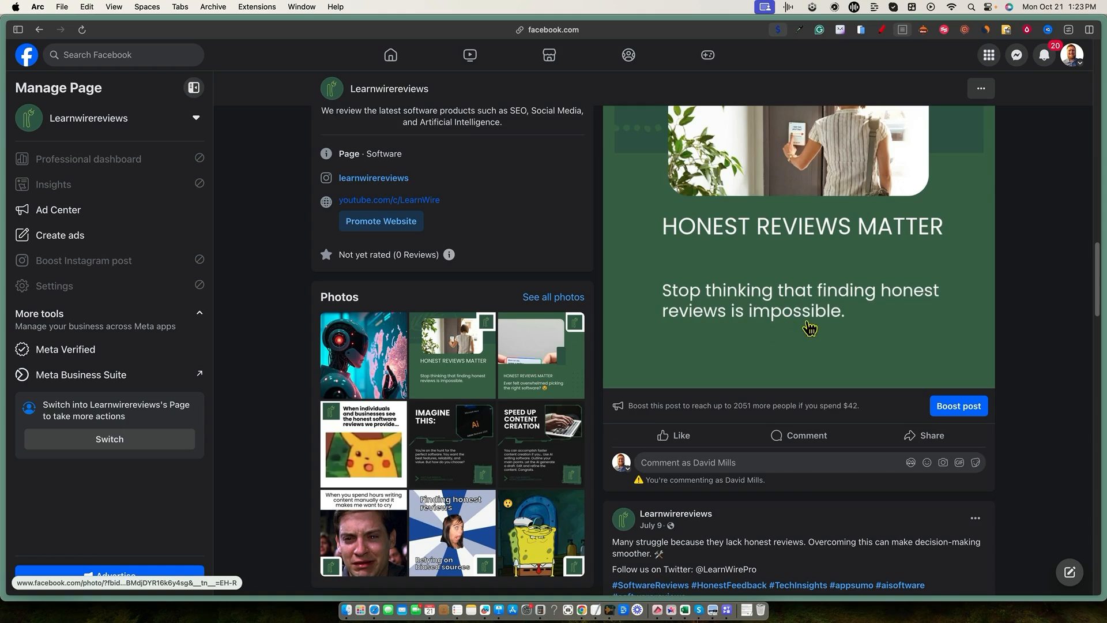
pyautogui.scroll(-8, 809, 328)
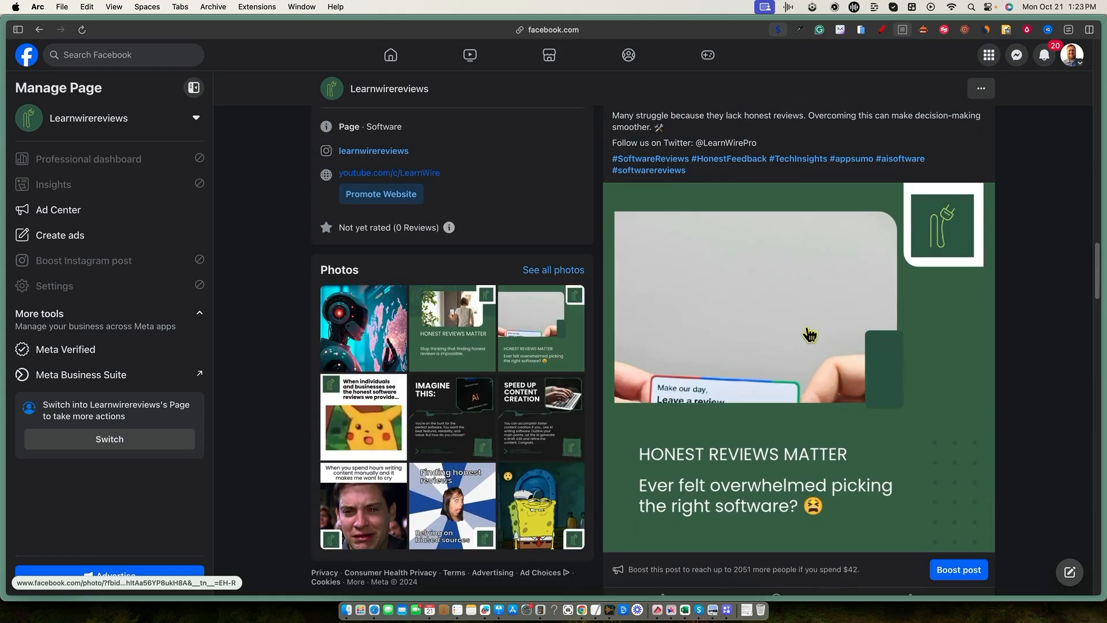
pyautogui.scroll(4, 668, 429)
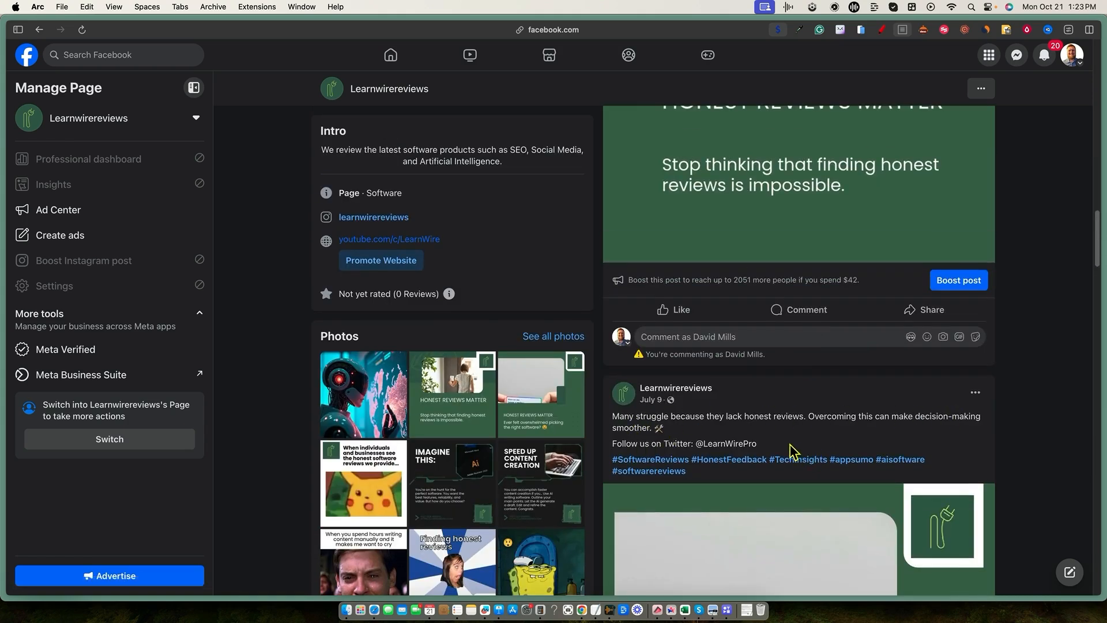
pyautogui.moveTo(614, 420); pyautogui.dragTo(775, 444)
# Return to the newly published AI SEO post and highlight its body text to check its length and formatting
pyautogui.scroll(10, 782, 437)
pyautogui.scroll(7, 784, 438)
pyautogui.scroll(-3, 689, 357)
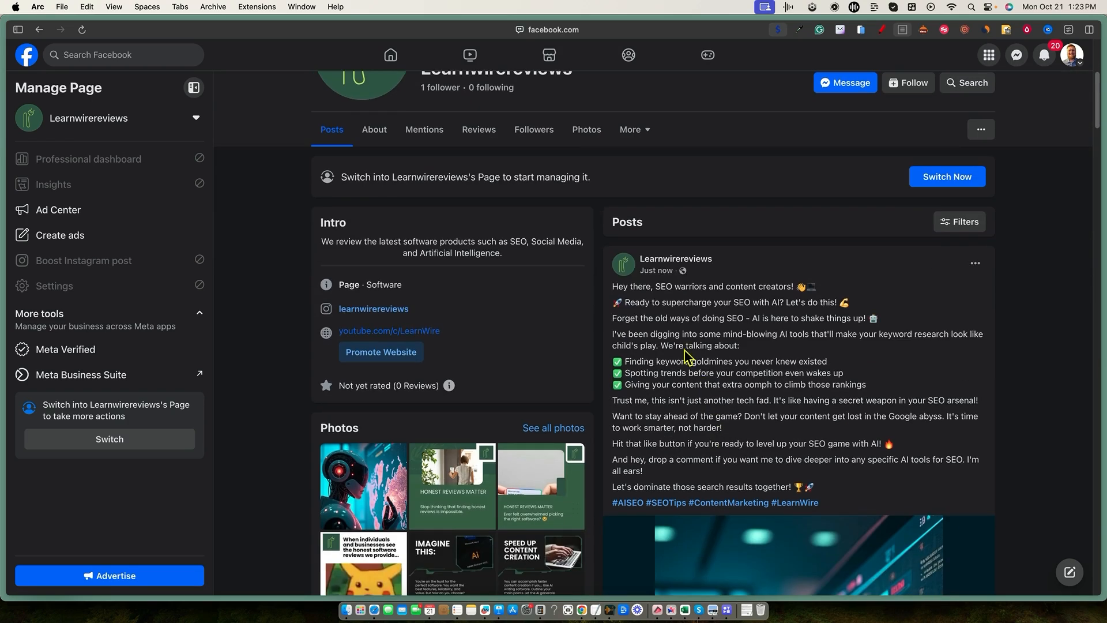
pyautogui.moveTo(647, 287); pyautogui.dragTo(869, 490)
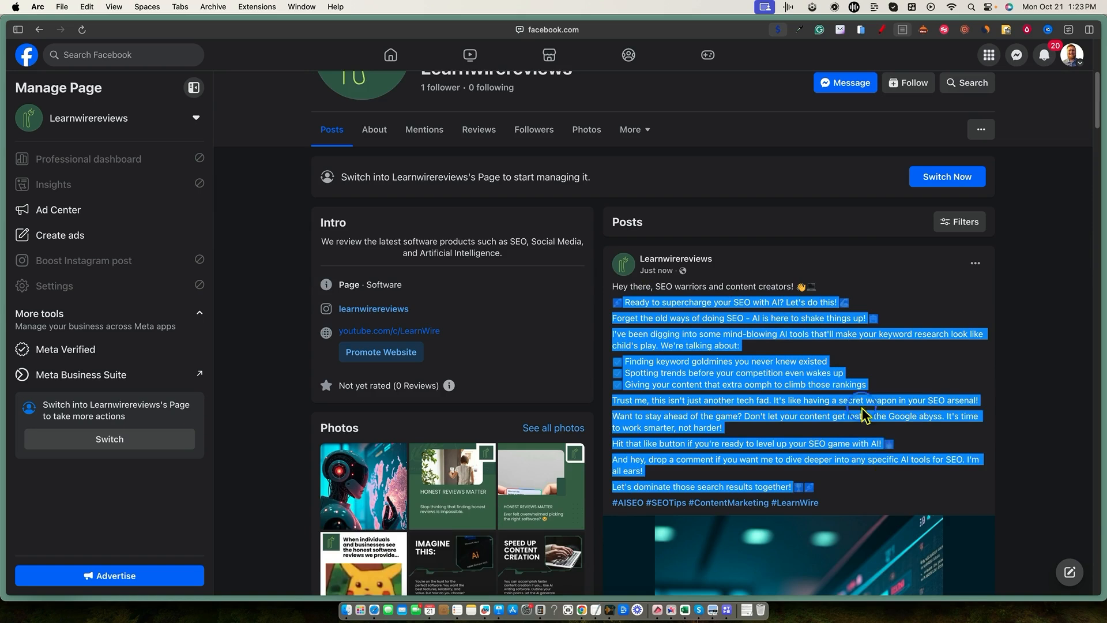
pyautogui.click(775, 418)
# Switch back to Genius.AI, look through the Write Posts About Me topics and collapse that list
pyautogui.moveTo(4, 288)
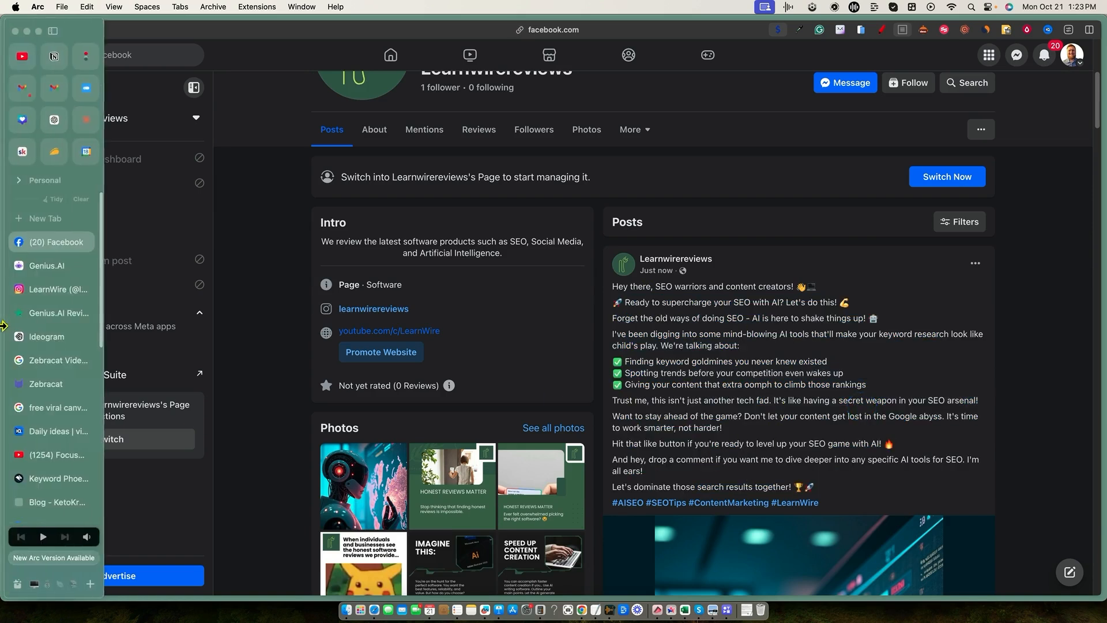
pyautogui.click(23, 265)
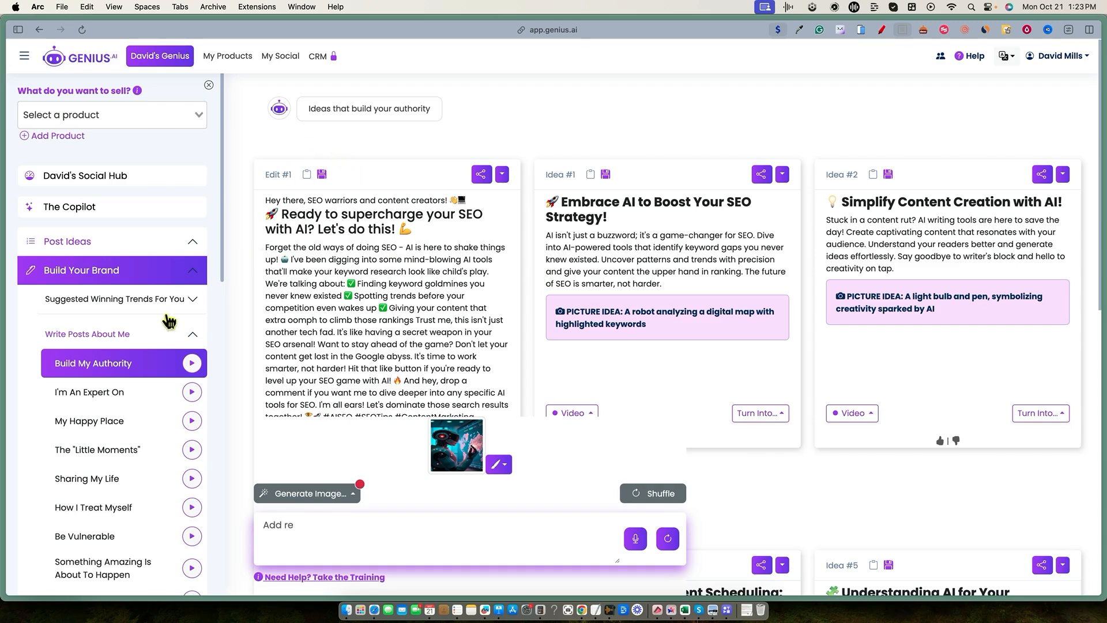
pyautogui.scroll(-3, 133, 398)
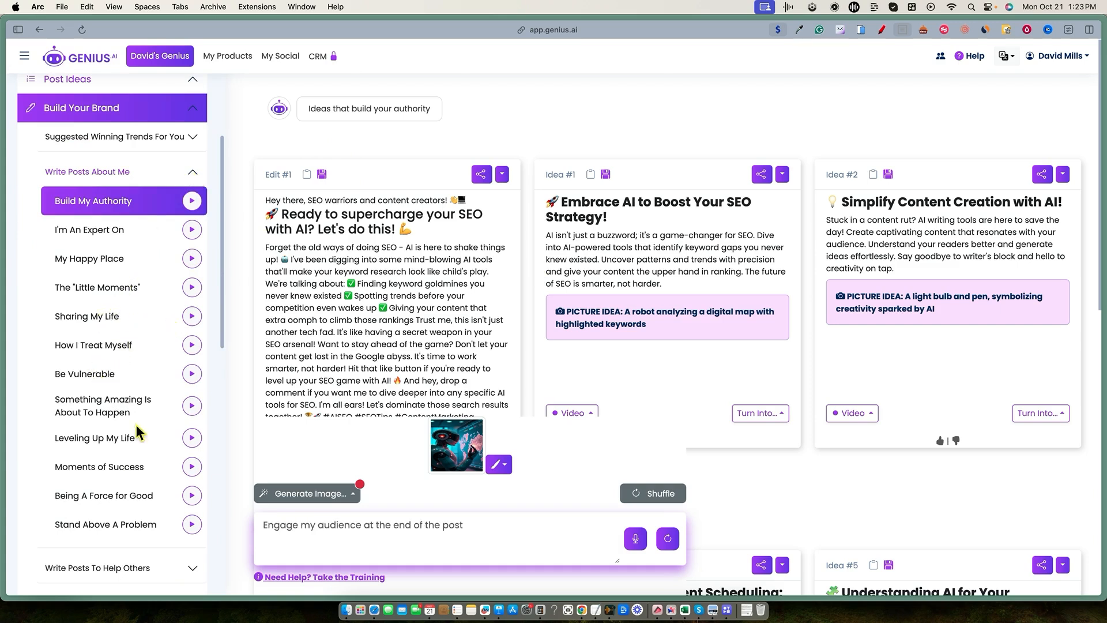
pyautogui.click(192, 172)
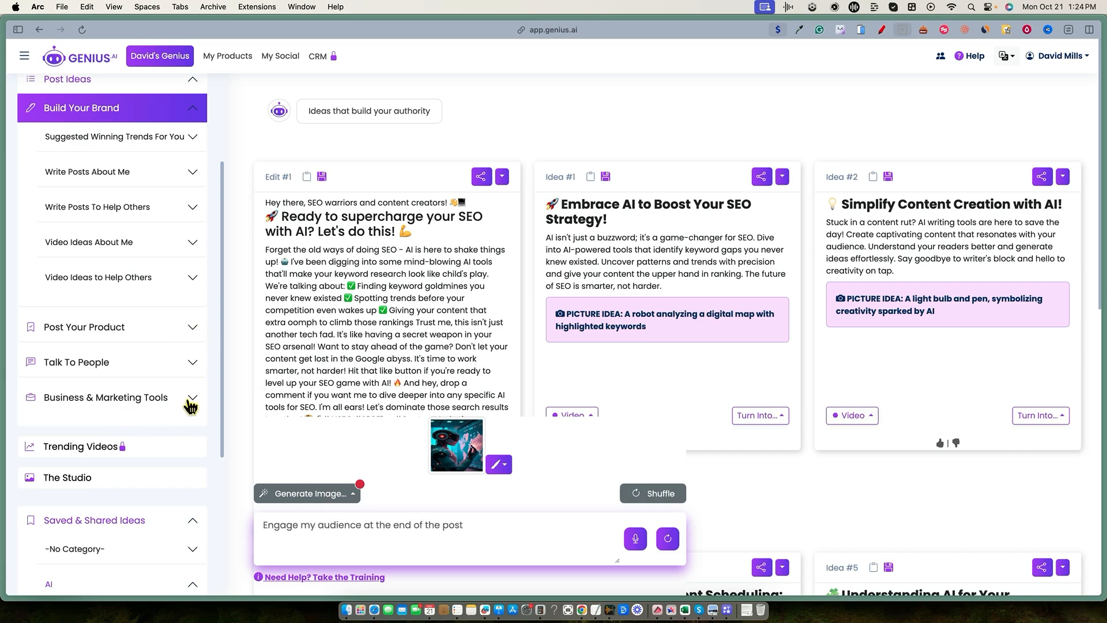
# Look through the Talk To People section, including all the Product Sales Conversations topics
pyautogui.click(194, 364)
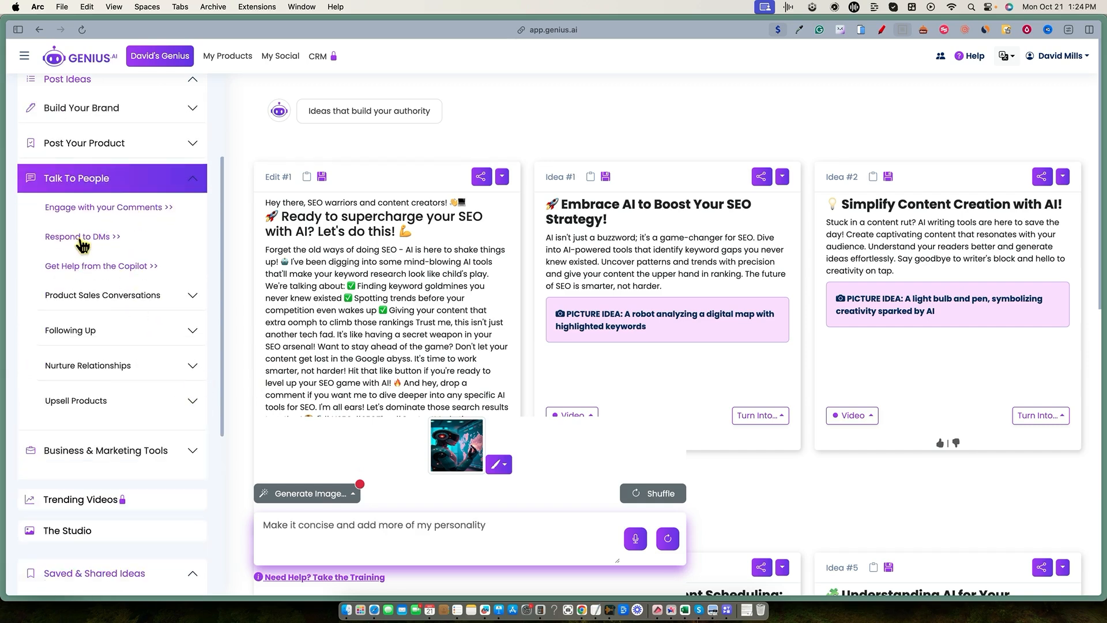
pyautogui.click(192, 299)
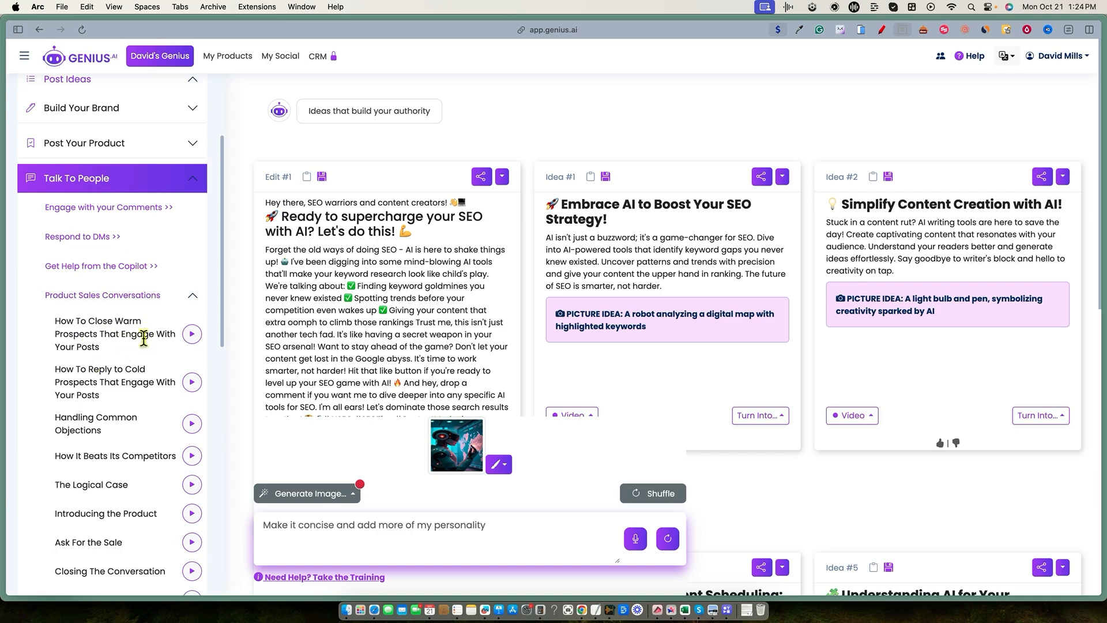
pyautogui.scroll(-6, 203, 408)
pyautogui.scroll(-2, 203, 408)
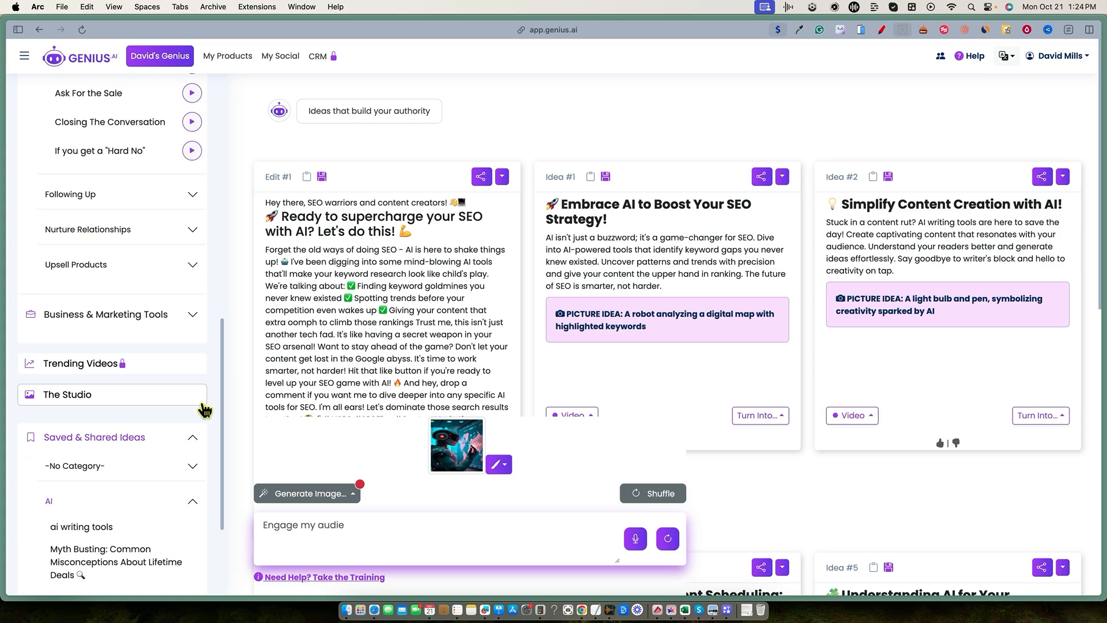
# Generate a weekly email newsletter from the Marketing Materials in Business & Marketing Tools
pyautogui.click(192, 314)
pyautogui.scroll(-5, 193, 315)
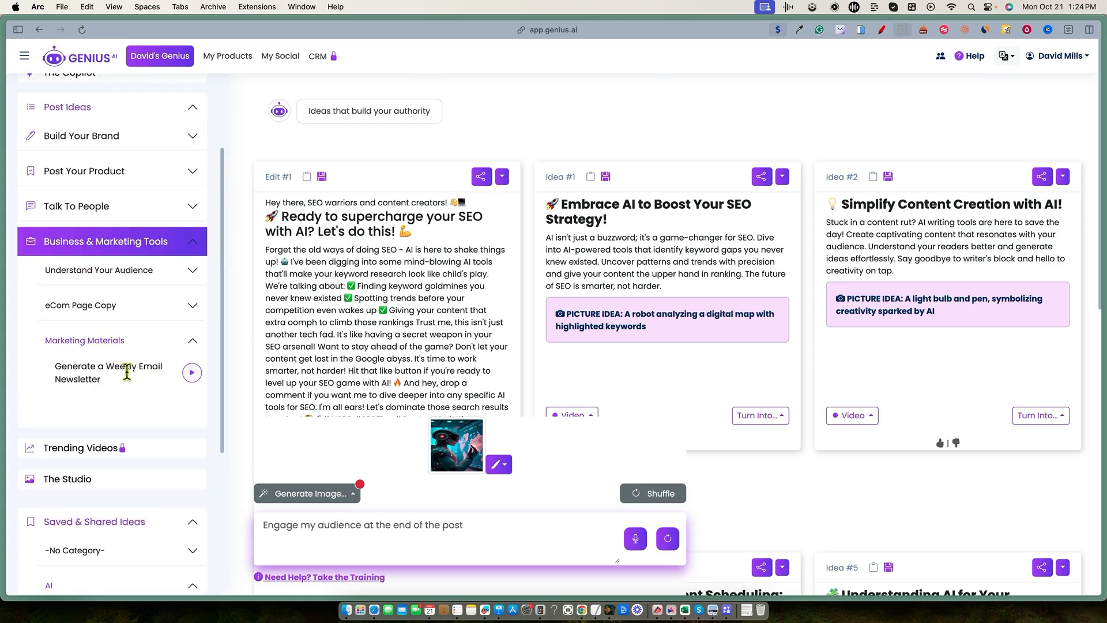
pyautogui.click(192, 374)
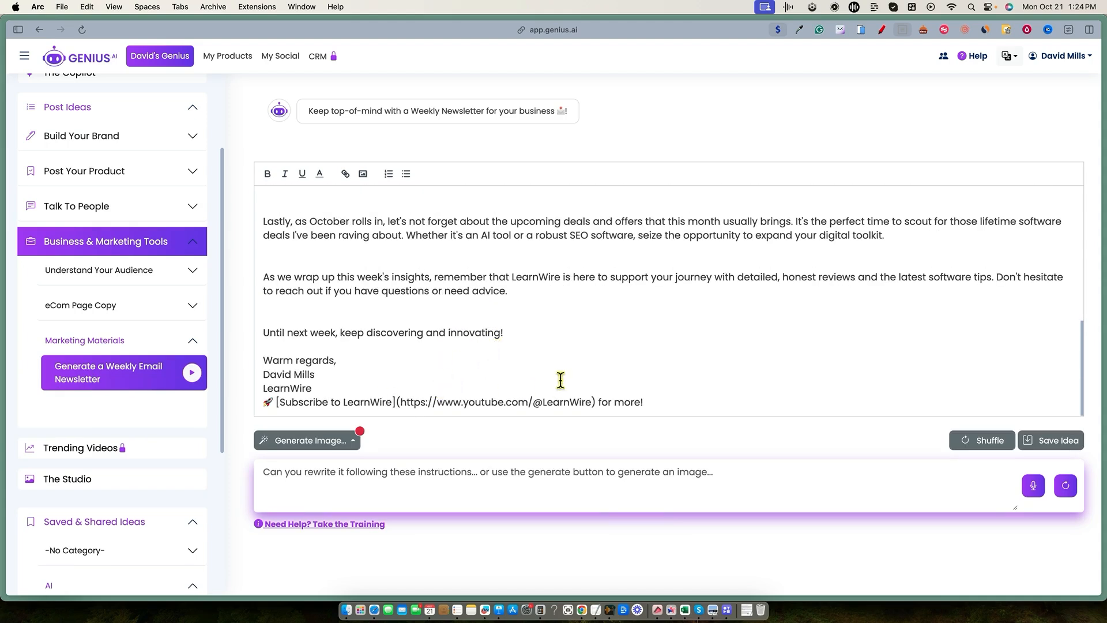
# Shuffle the newsletter to produce a different version and read through it down to the sign-off
pyautogui.click(988, 441)
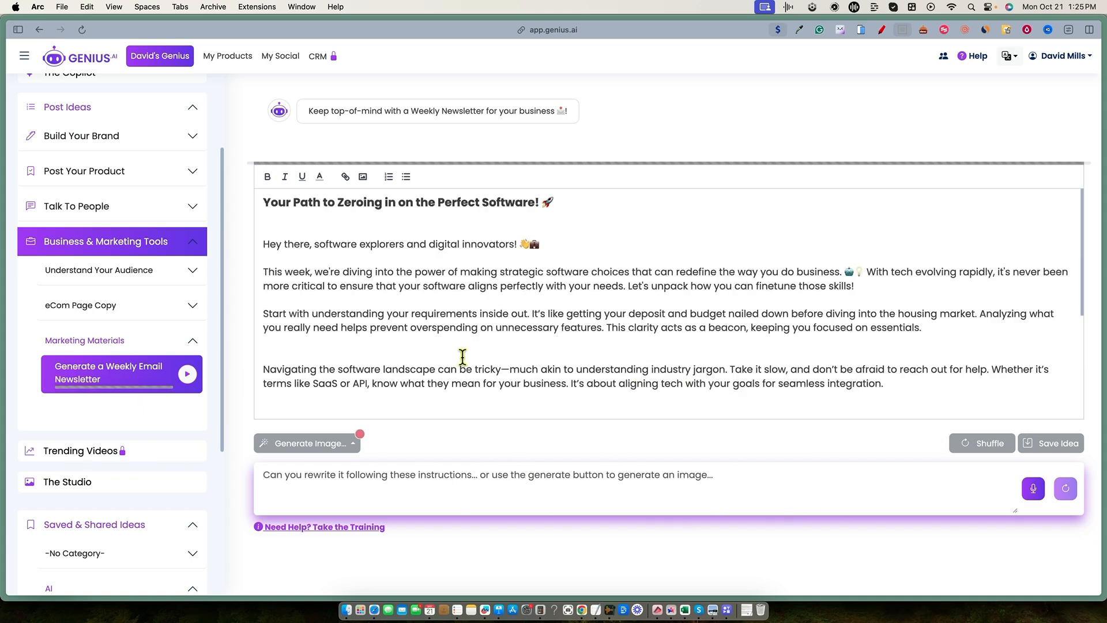
pyautogui.scroll(-10, 456, 276)
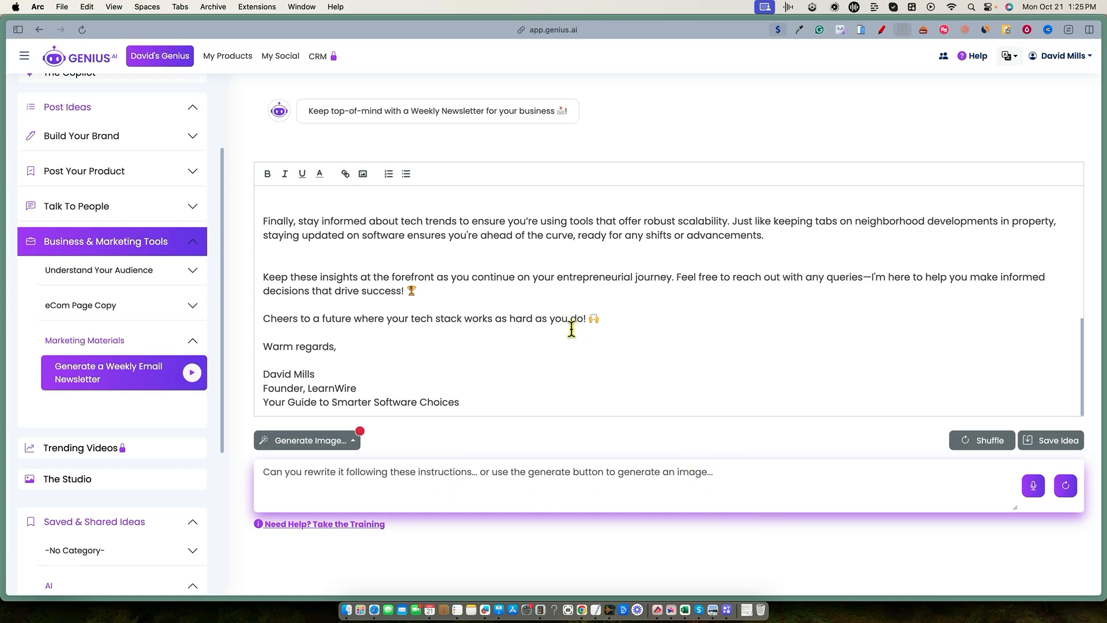
pyautogui.scroll(10, 563, 306)
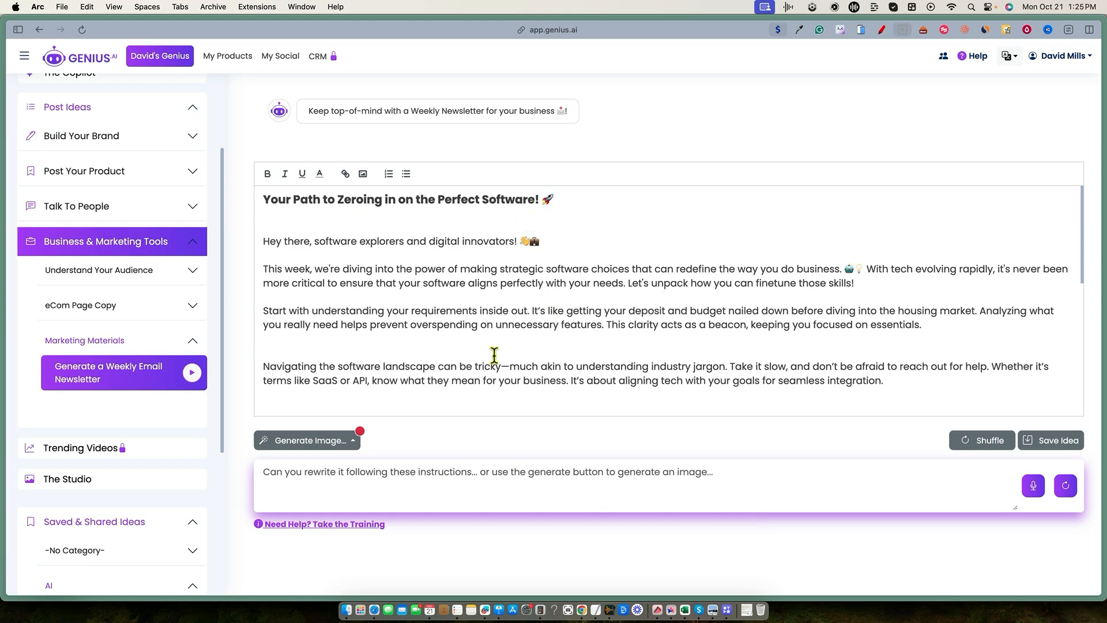
# Look over the eCom Page Copy topics and return to the Social Hub with today's content ideas
pyautogui.click(185, 307)
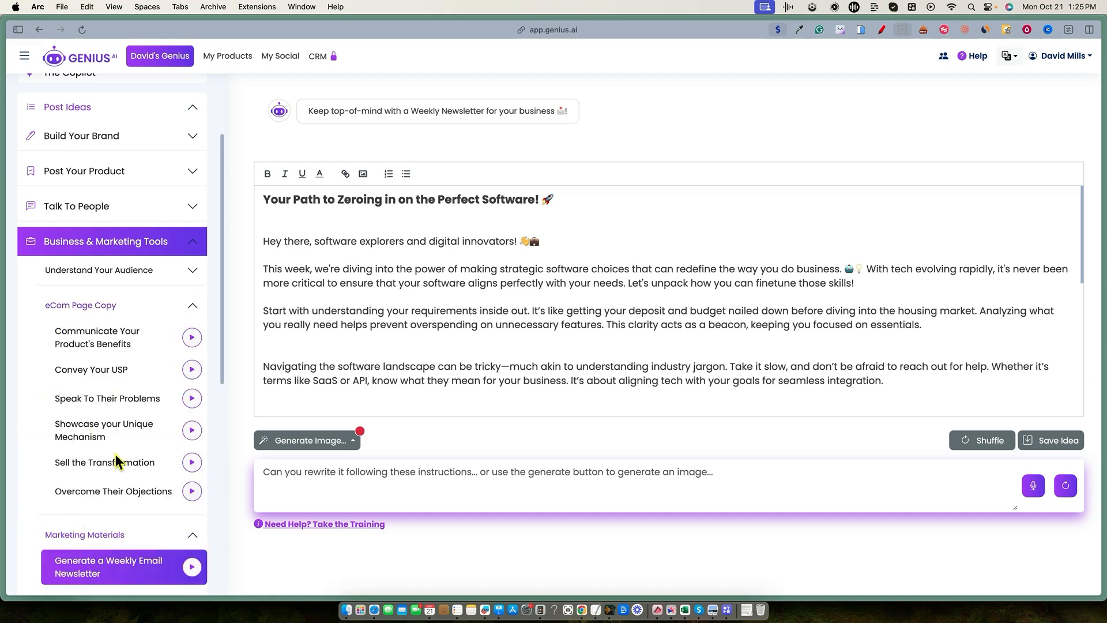
pyautogui.scroll(5, 192, 279)
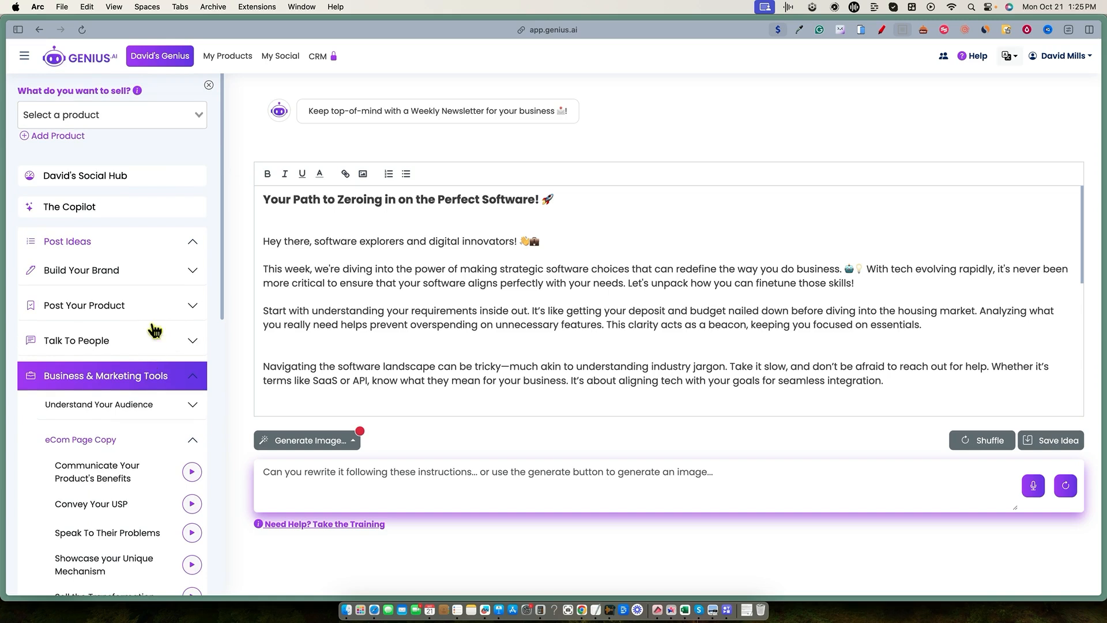
pyautogui.click(156, 178)
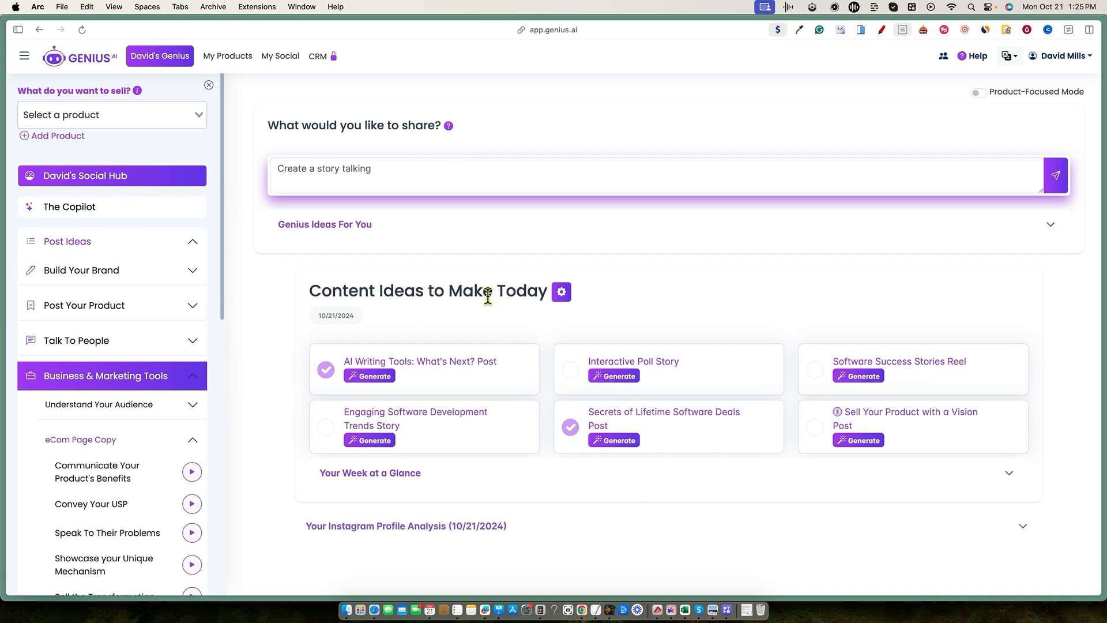
# Go to My Products and start a new product using In-Depth Training
pyautogui.click(235, 58)
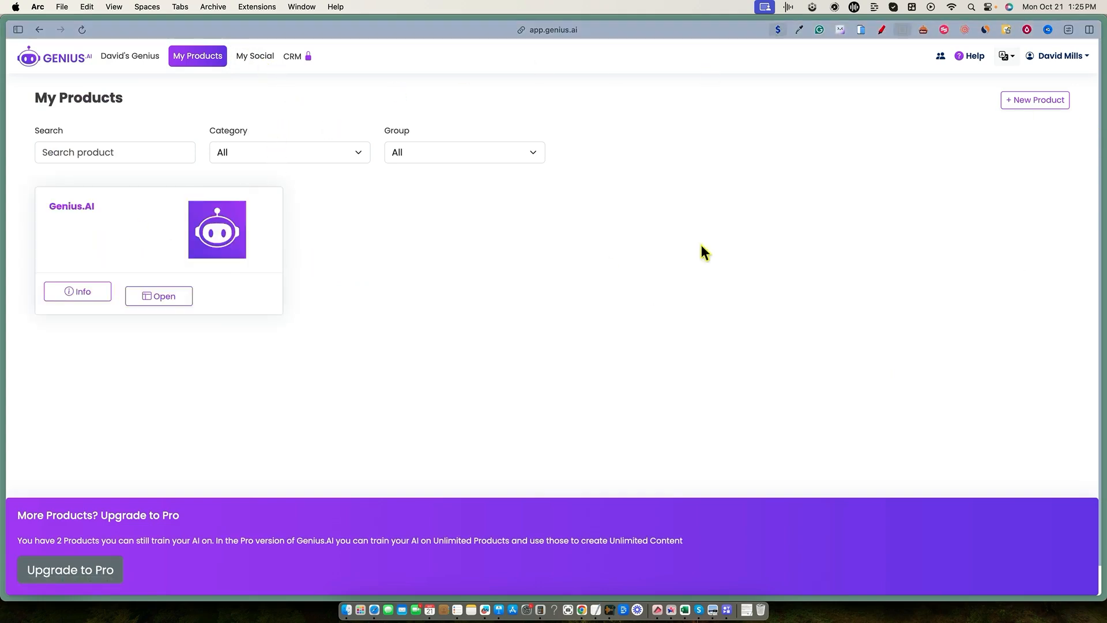
pyautogui.click(1037, 101)
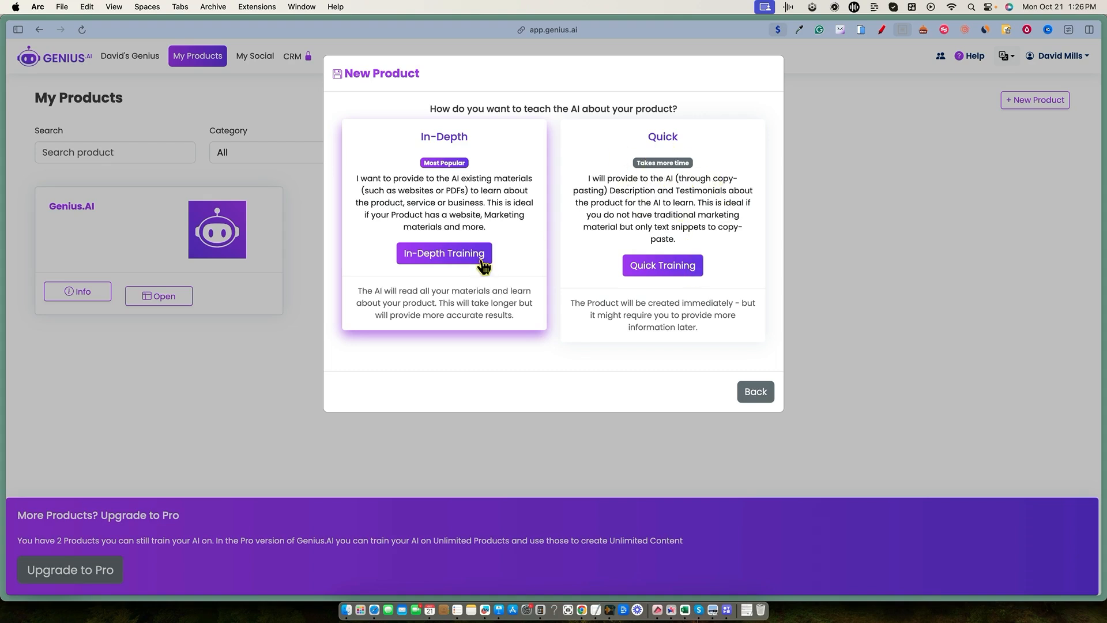
pyautogui.click(465, 255)
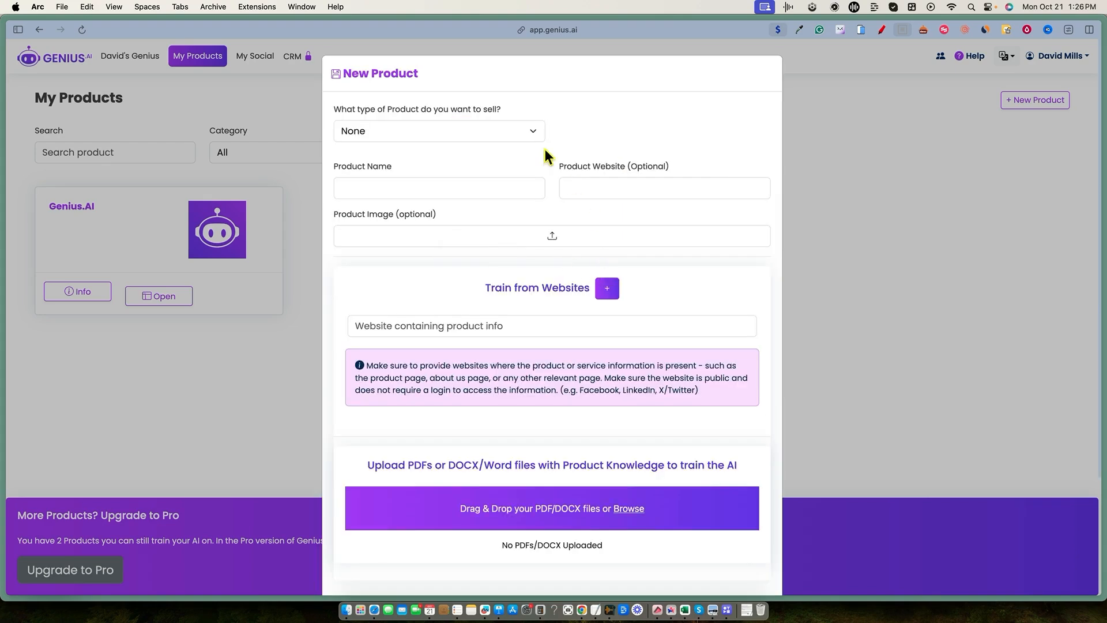
# Set the new product's type to Technology and its name to The AI Alchemist
pyautogui.click(537, 130)
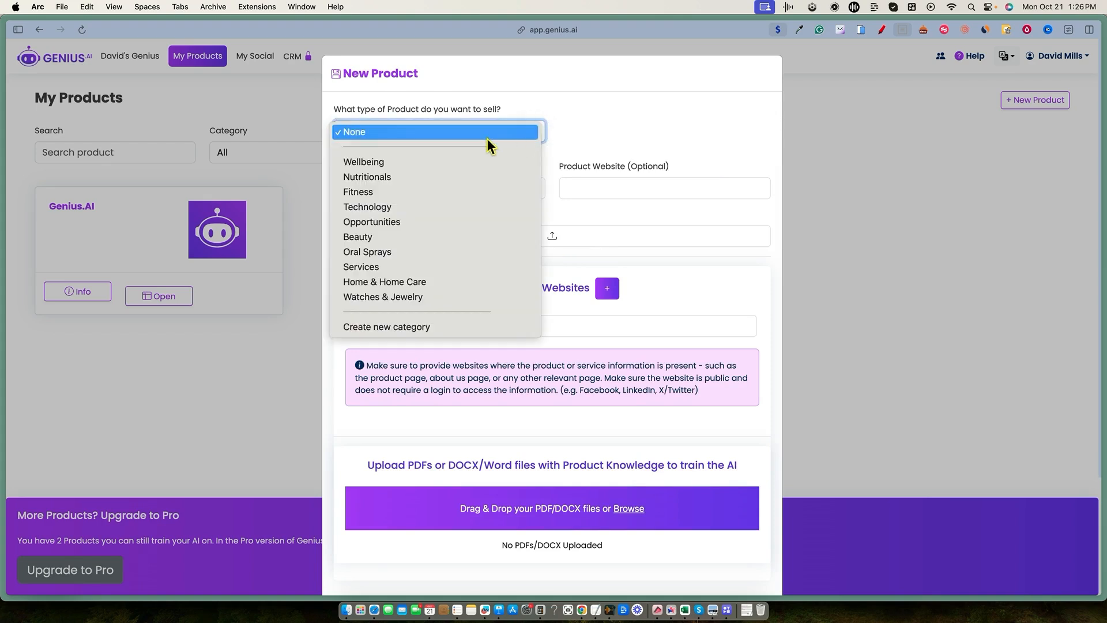
pyautogui.click(392, 208)
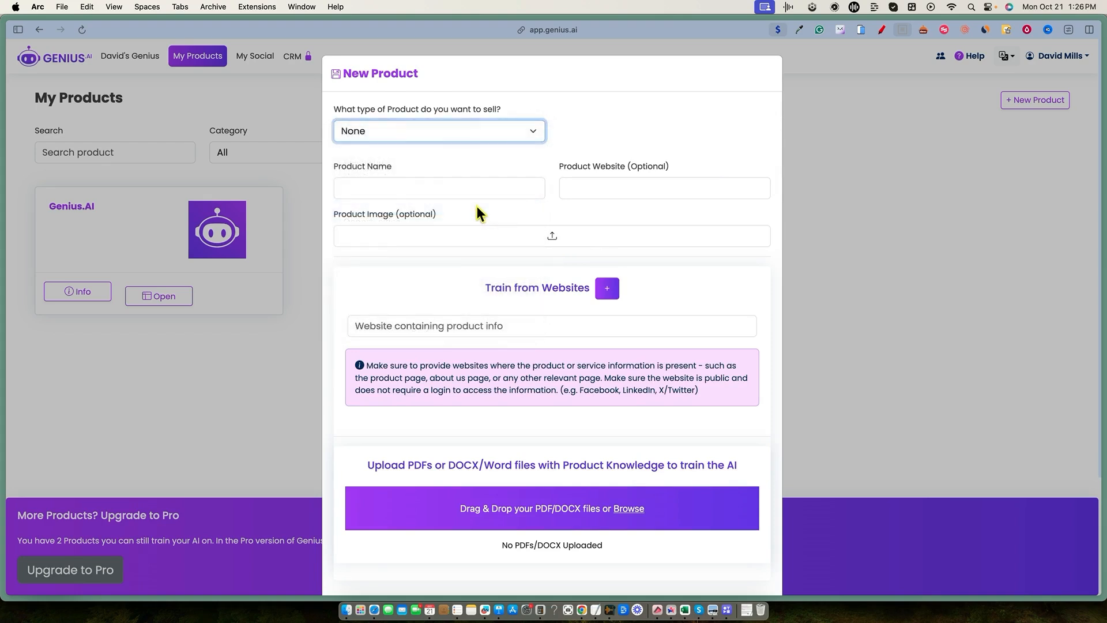
pyautogui.click(441, 189)
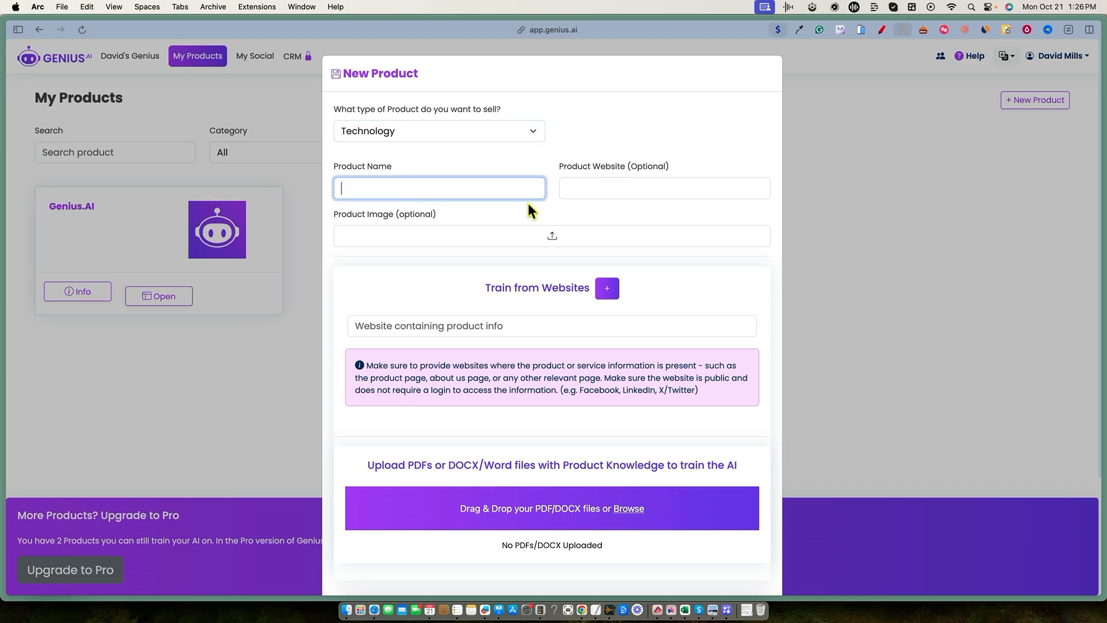
pyautogui.write('The AI Alchemist')
pyautogui.click(623, 193)
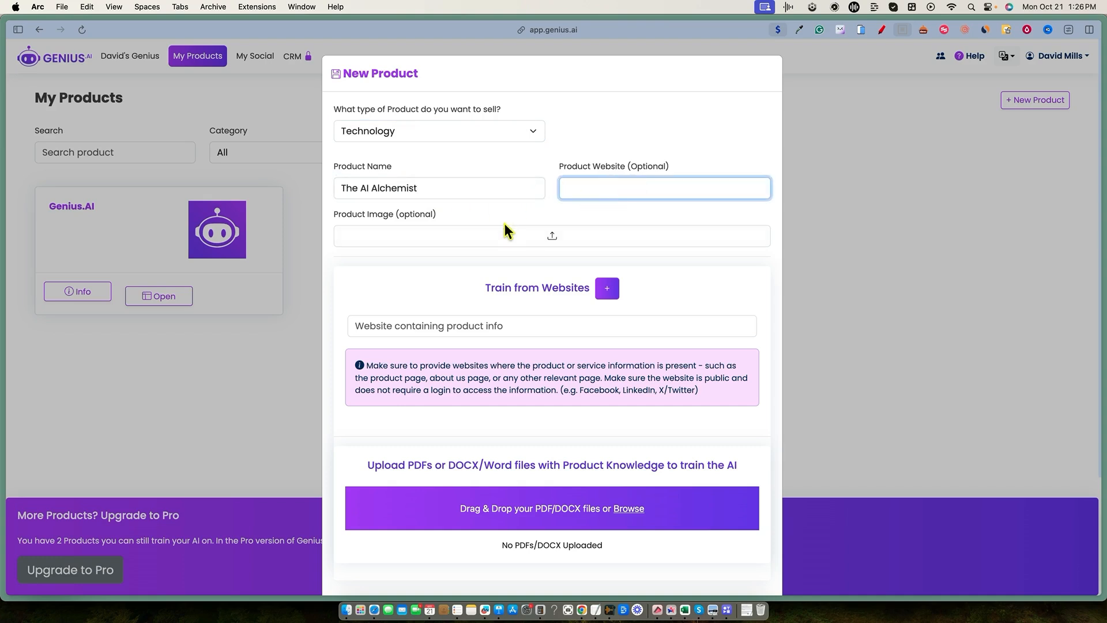
pyautogui.moveTo(3, 321)
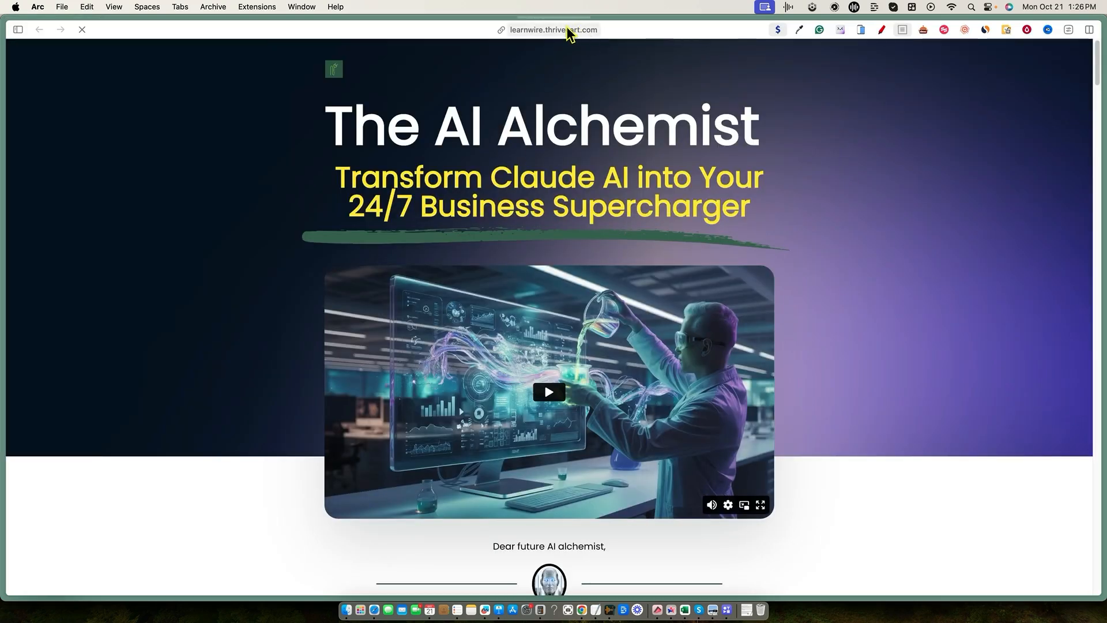
pyautogui.click(568, 30)
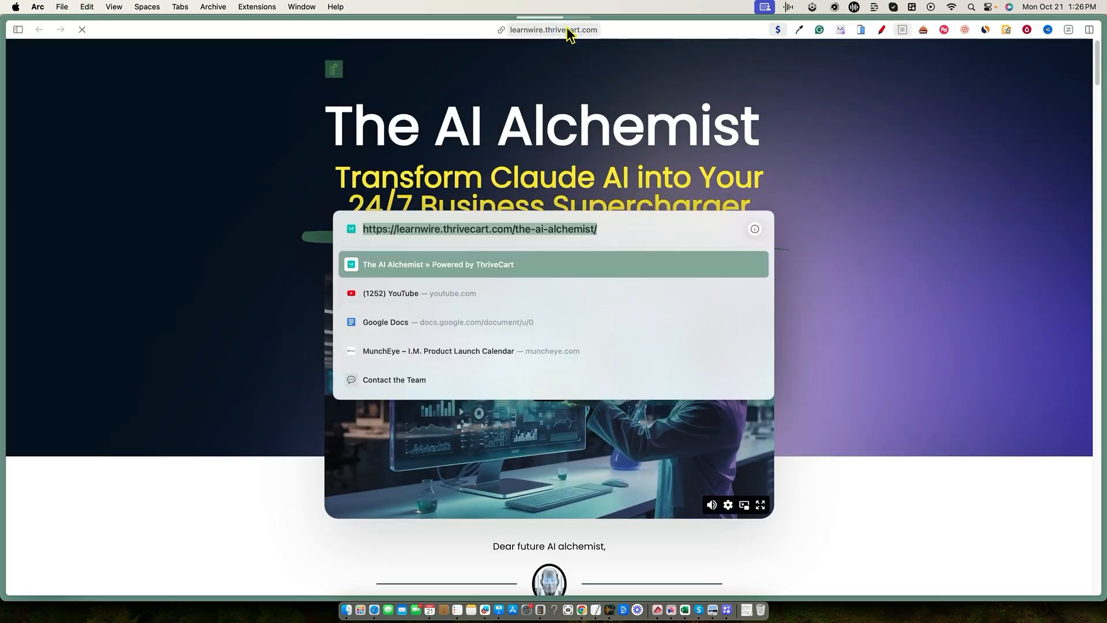
pyautogui.press('super+c')
pyautogui.hotkey('ctrl', 'Tab')
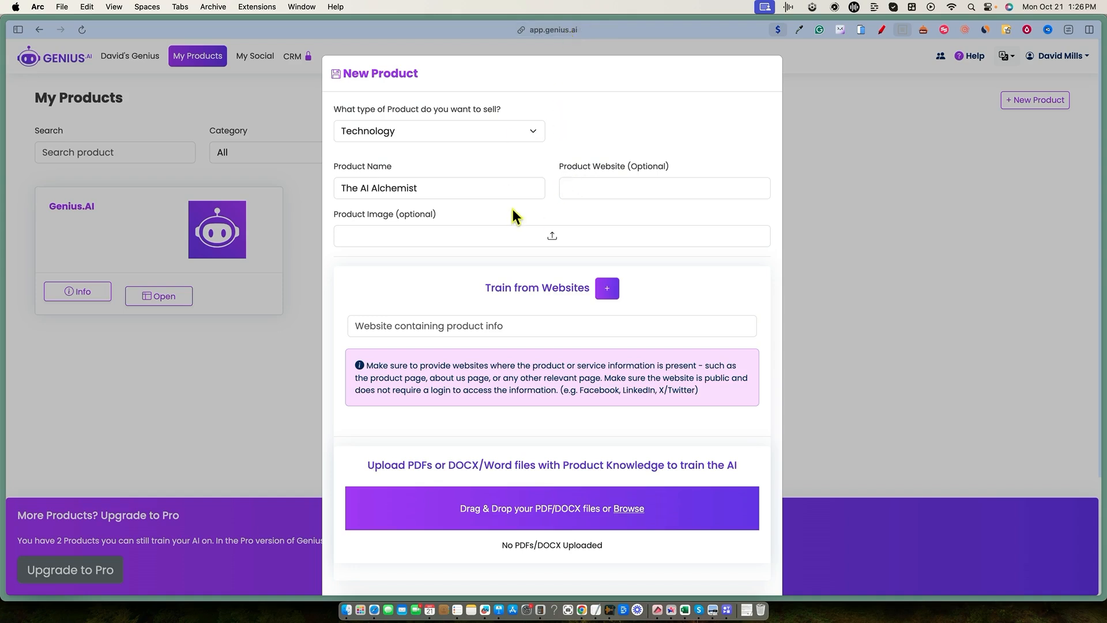
pyautogui.click(583, 189)
pyautogui.press('super+v')
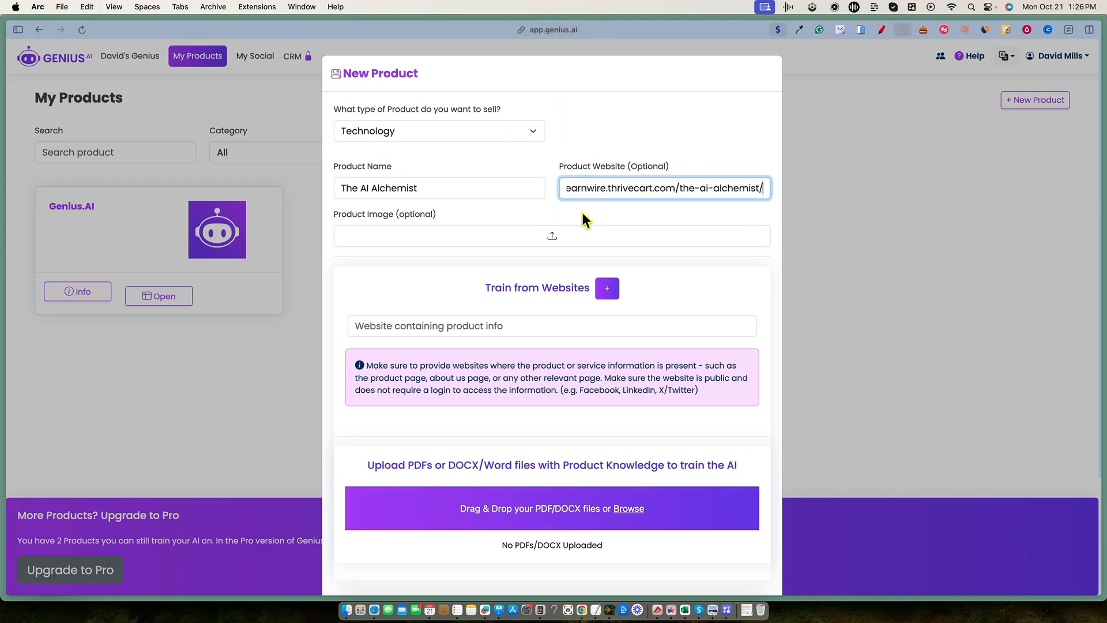
# Upload AI Alchemist Logo (1).png from Downloads as the product image
pyautogui.click(539, 237)
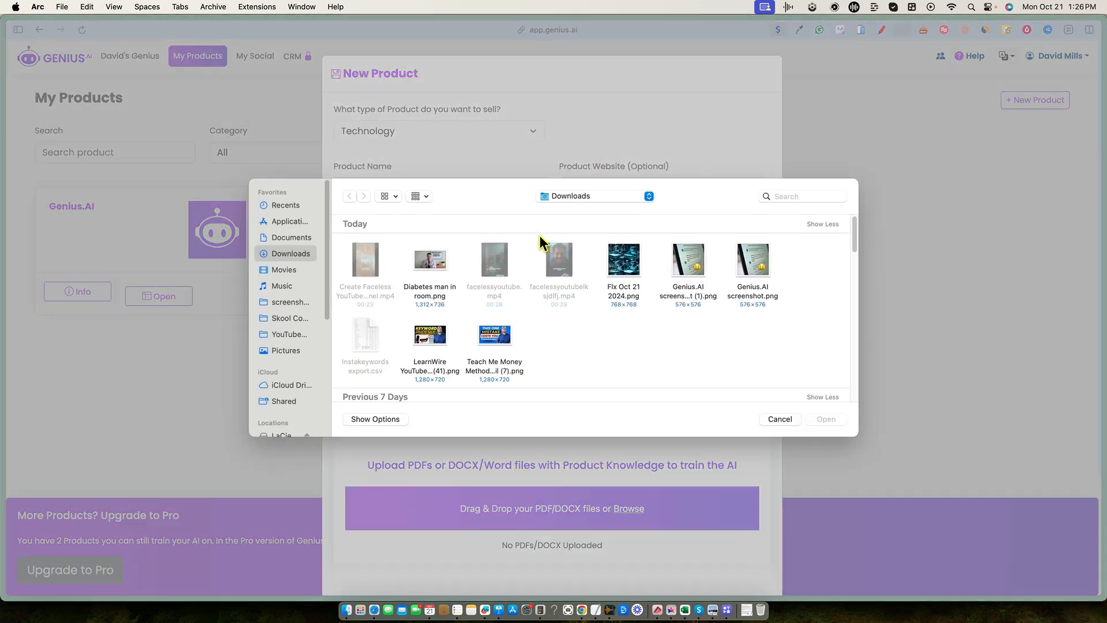
pyautogui.scroll(-5, 558, 254)
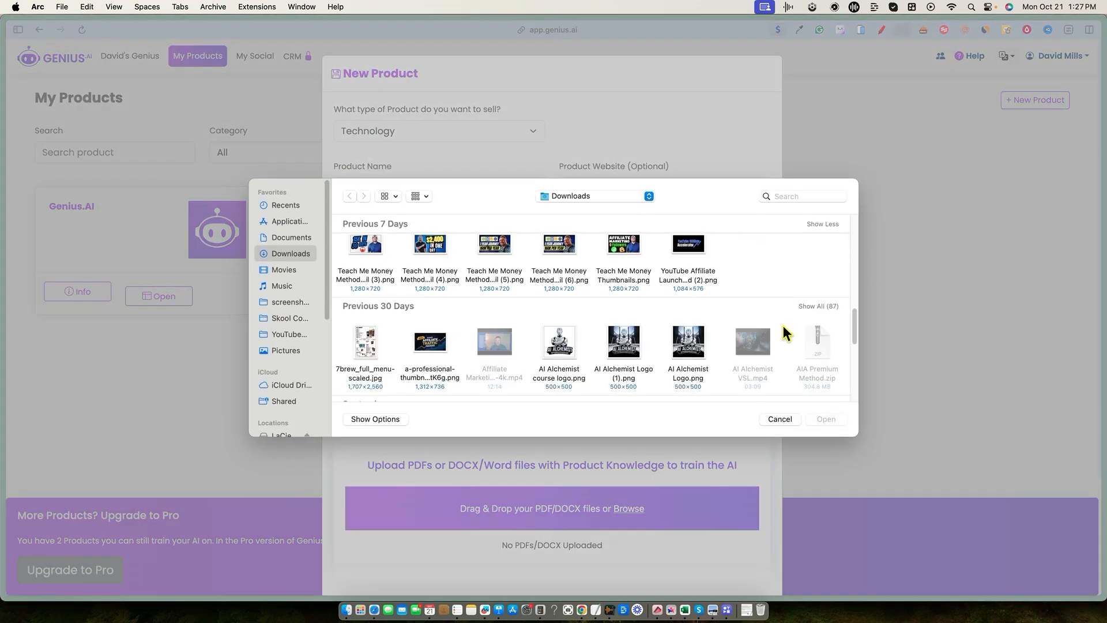
pyautogui.click(628, 349)
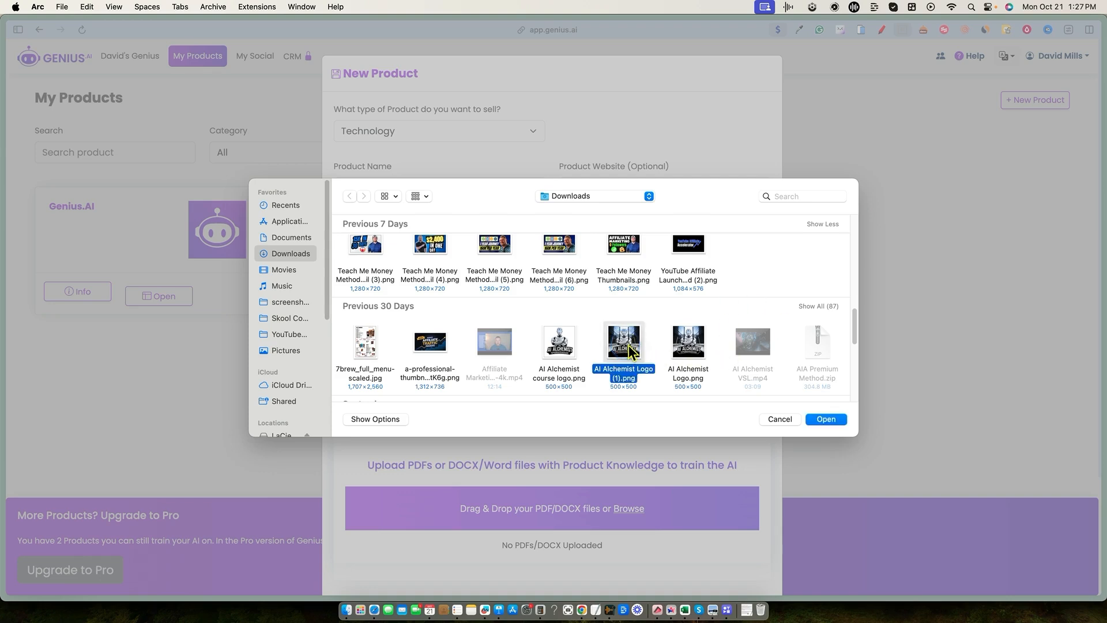
pyautogui.doubleClick(628, 348)
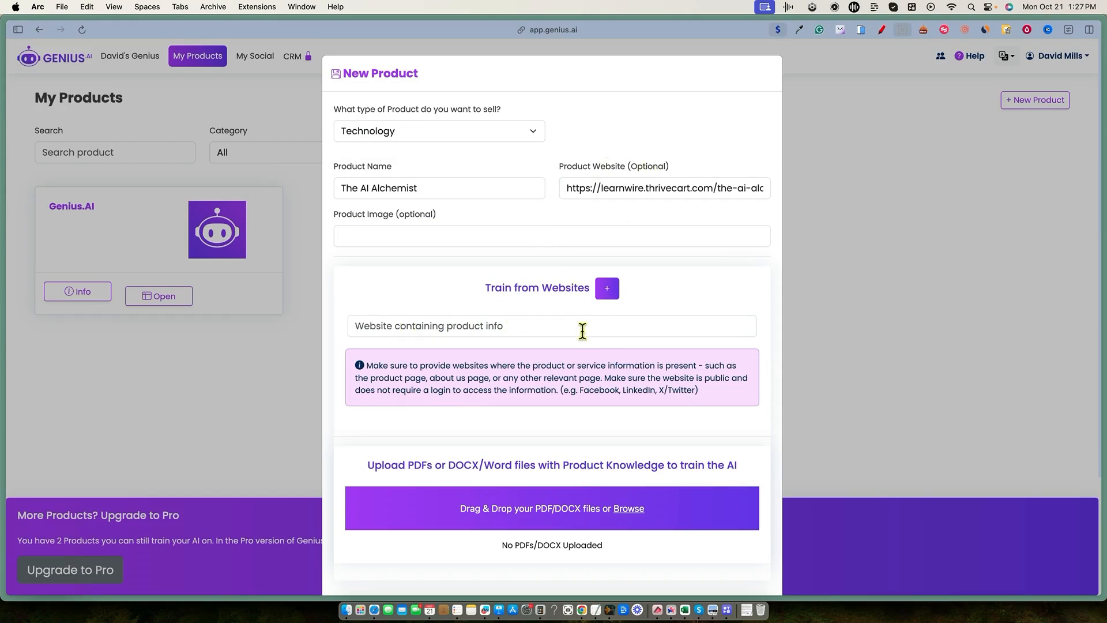
pyautogui.click(508, 386)
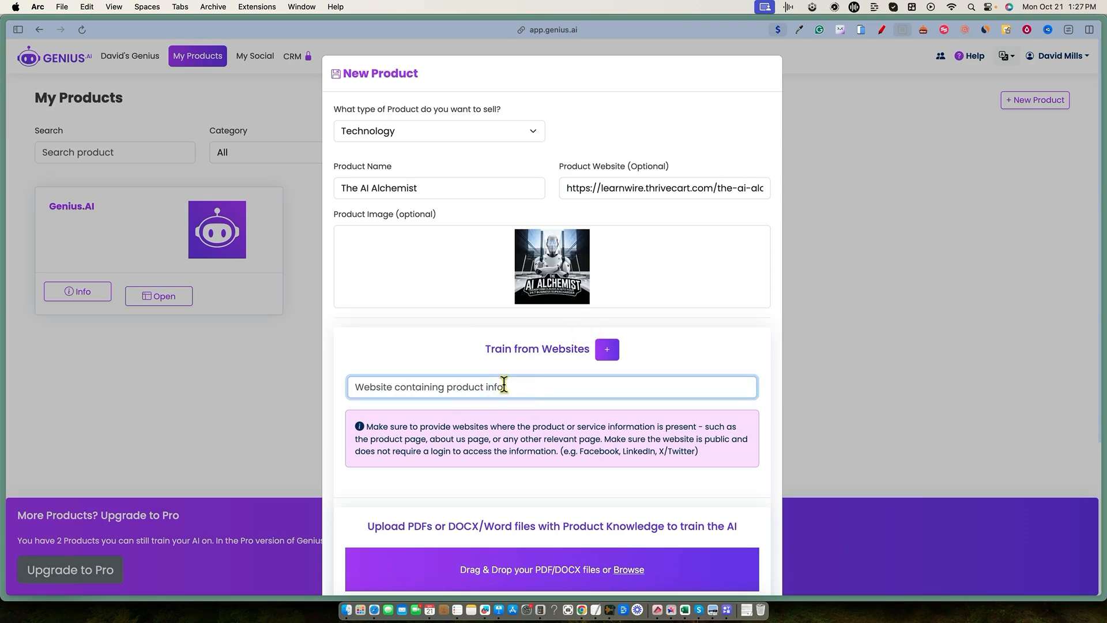
pyautogui.press('super+v')
pyautogui.click(447, 349)
pyautogui.scroll(-3, 463, 368)
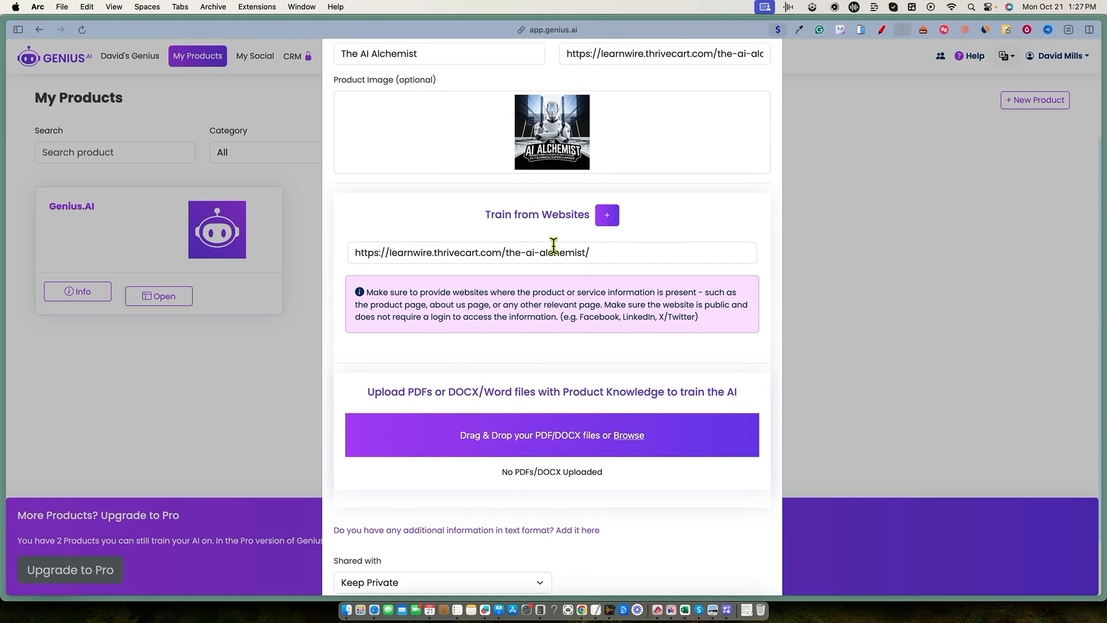
pyautogui.scroll(2, 554, 246)
pyautogui.scroll(-2, 579, 306)
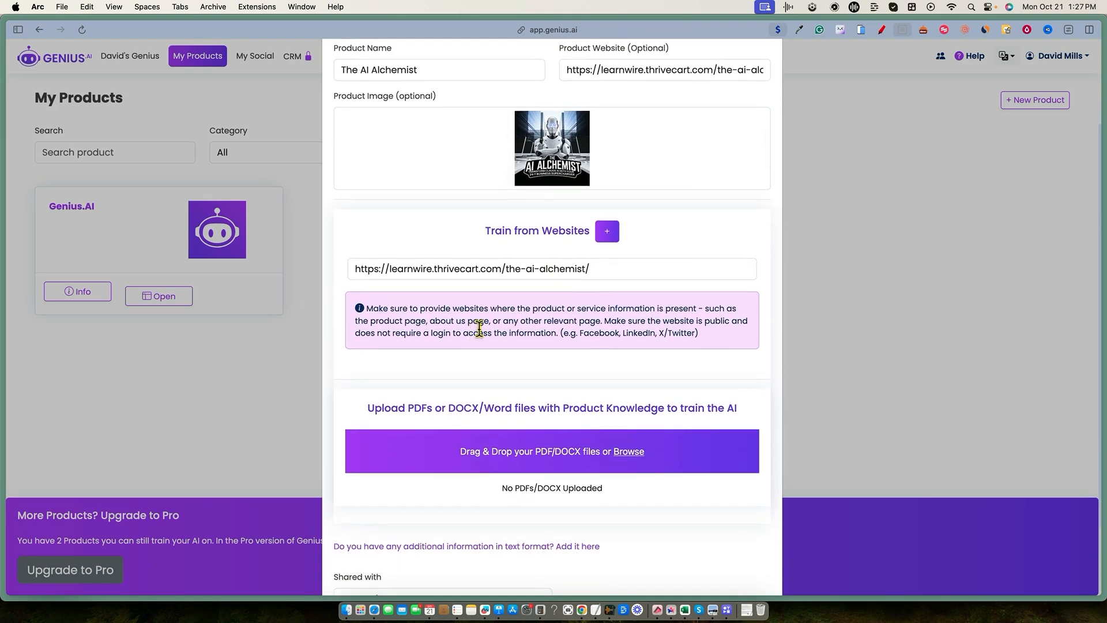
pyautogui.scroll(-1, 479, 329)
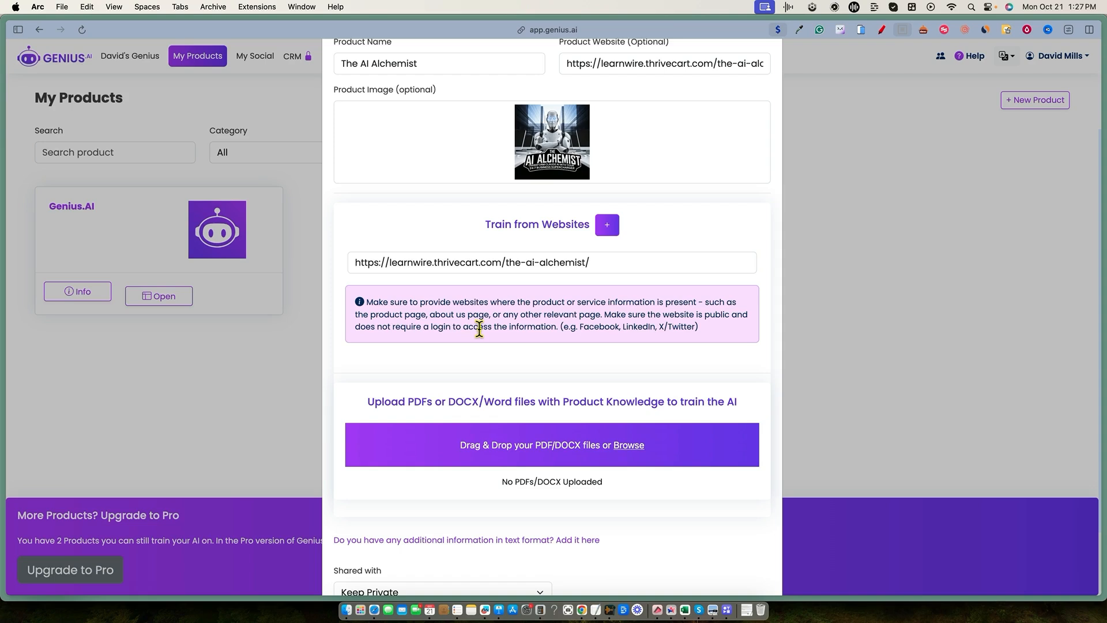
pyautogui.scroll(-3, 479, 329)
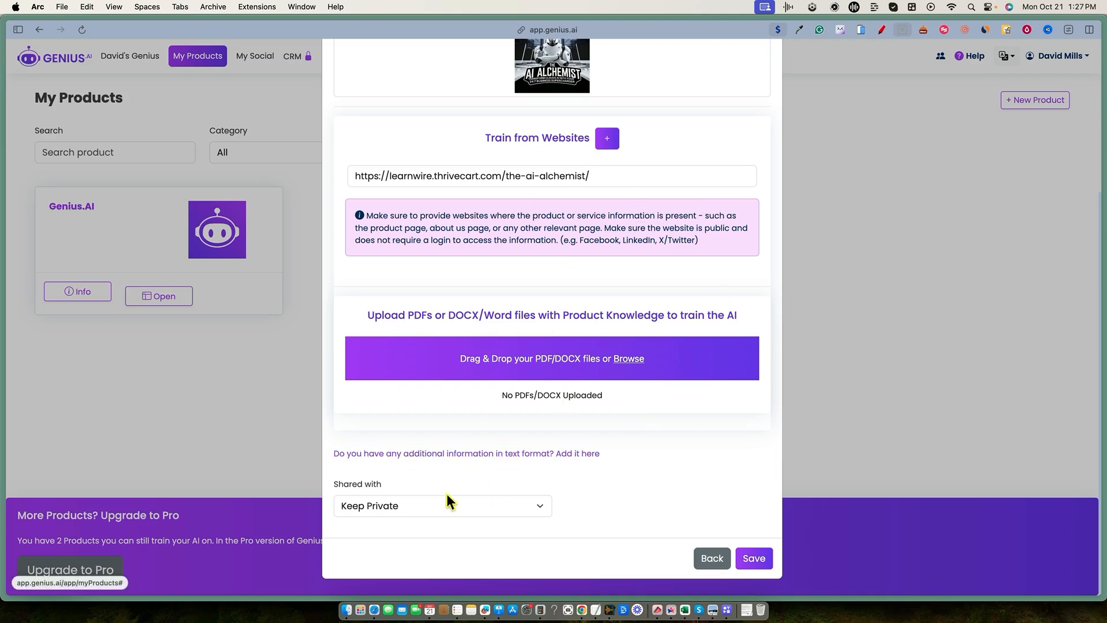
# Keep the product's sharing set to Keep Private and save the new product
pyautogui.click(540, 507)
pyautogui.click(611, 497)
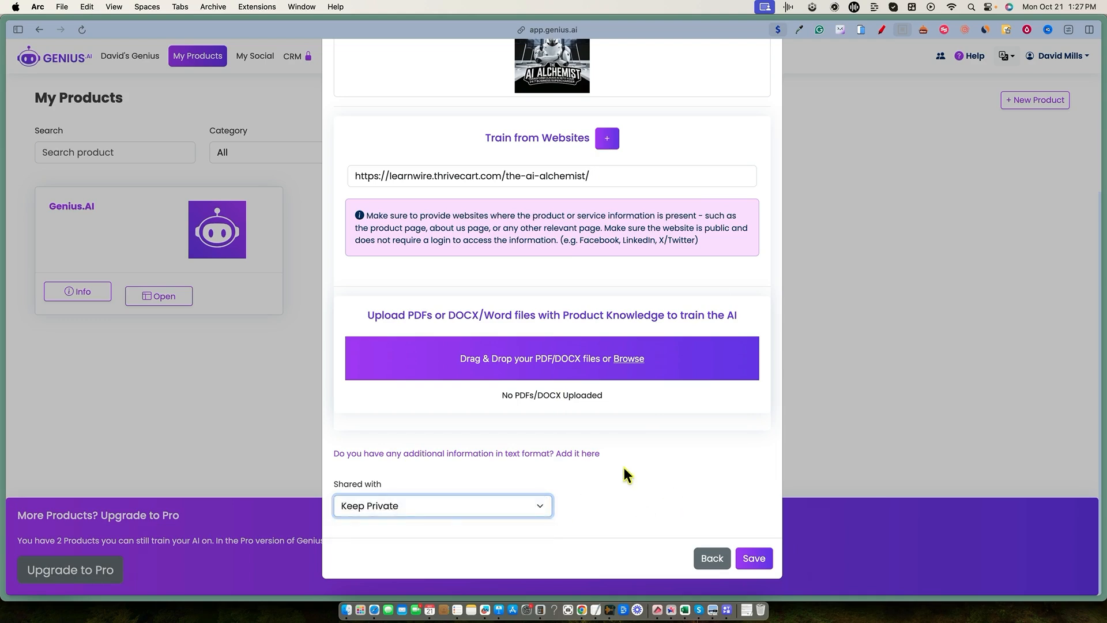
pyautogui.click(753, 558)
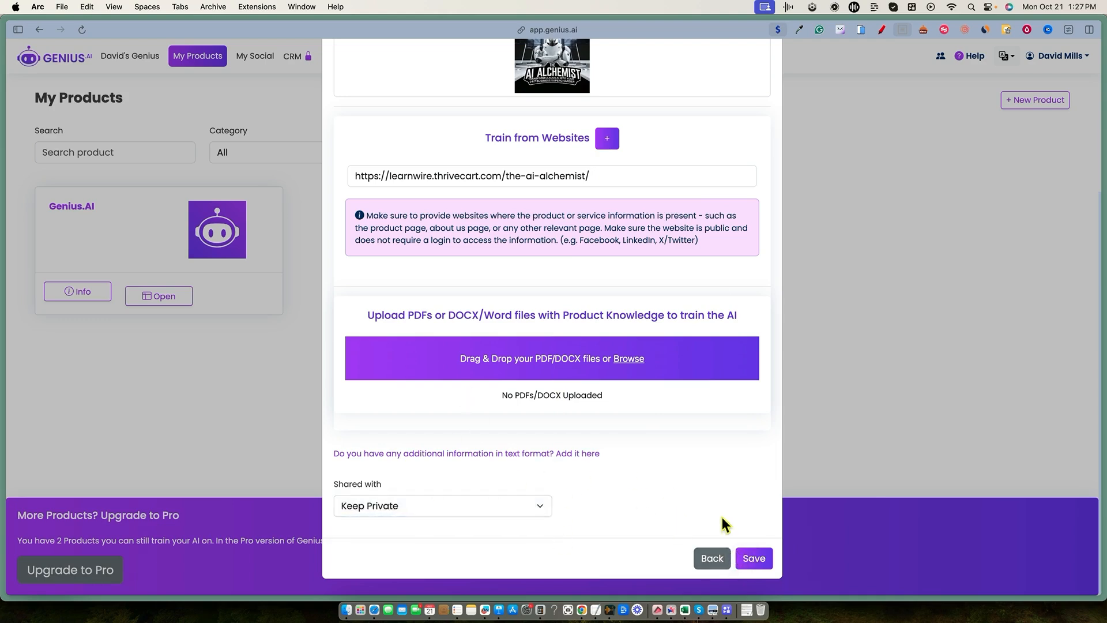
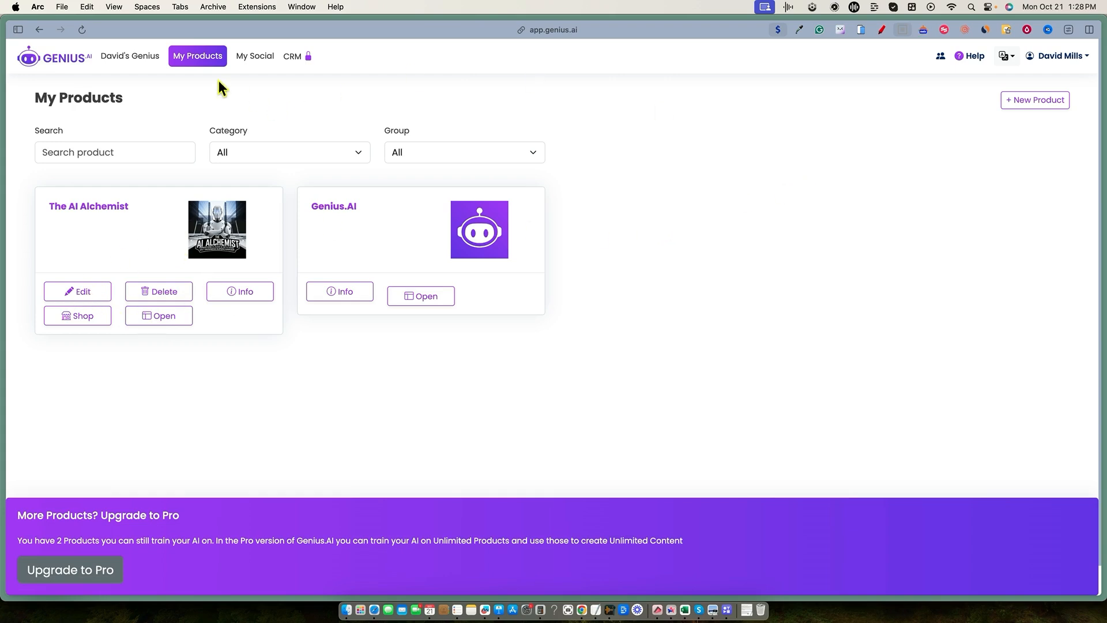
# Return to the Social Hub and turn on Product-Focused Mode
pyautogui.click(161, 63)
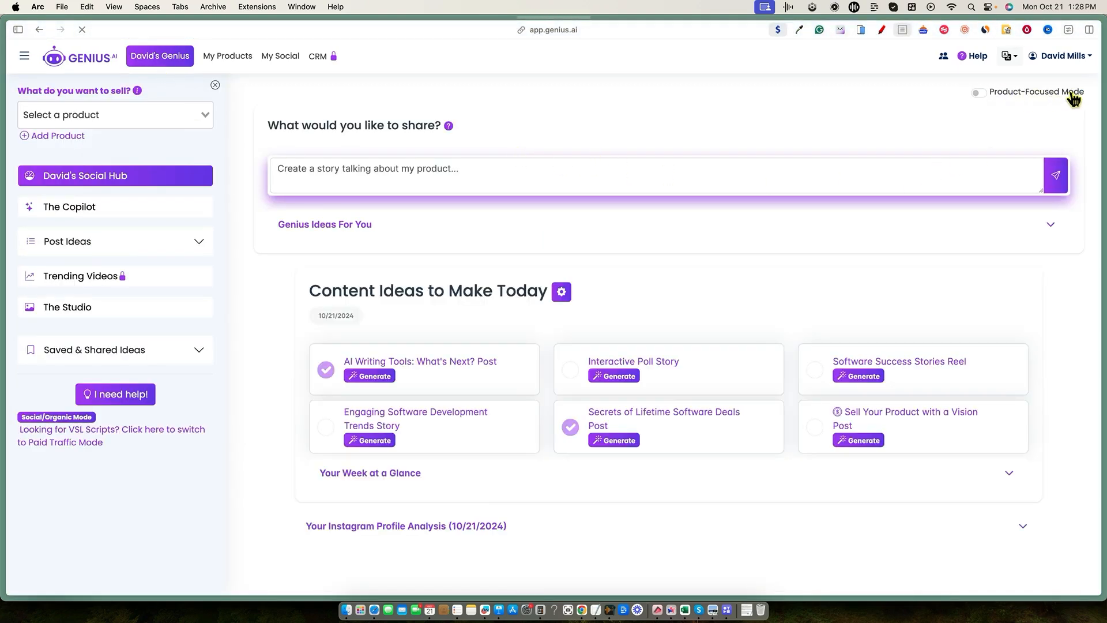
pyautogui.click(978, 93)
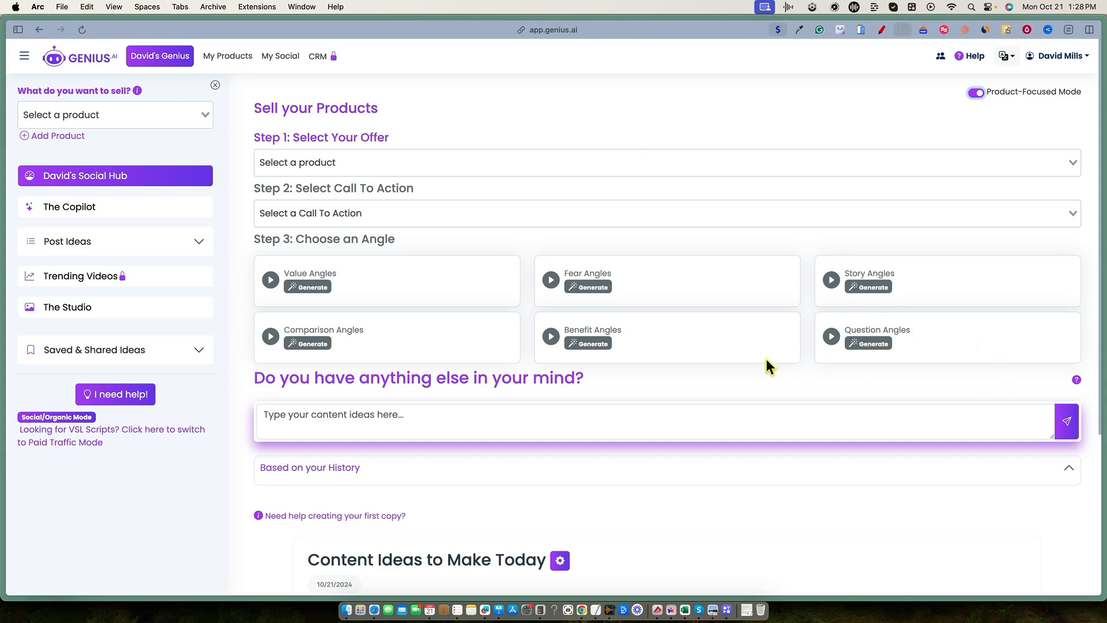
# Try to generate Value Angles without an offer selected, and dismiss the alert
pyautogui.click(317, 286)
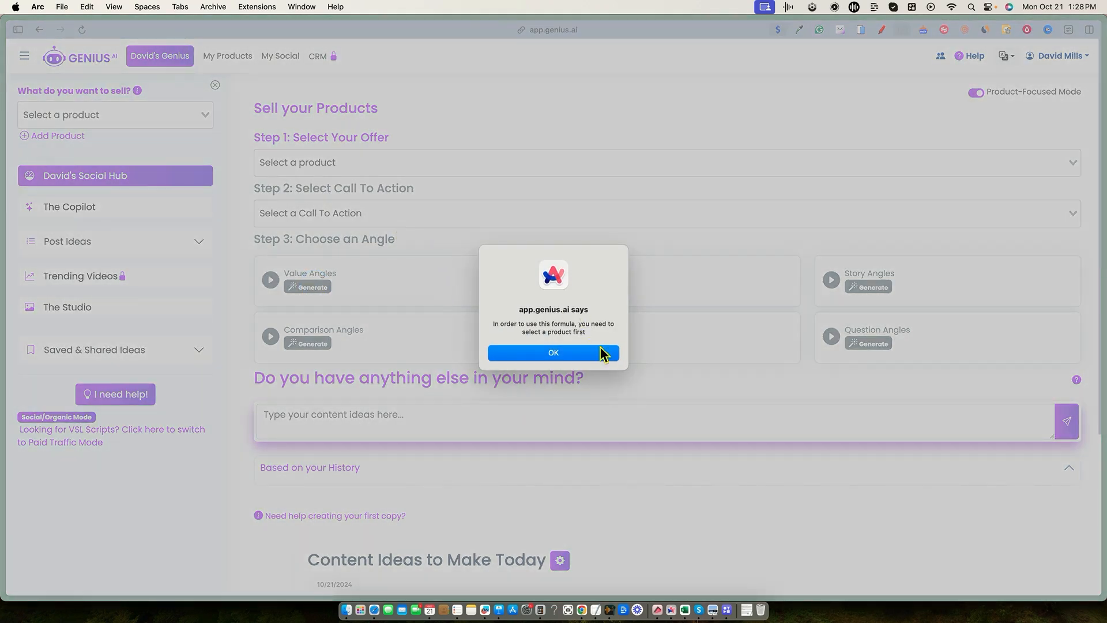
pyautogui.click(581, 351)
pyautogui.click(550, 356)
# Select The AI Alchemist as the offer with the call to action Comment to learn more, and generate Value Angles
pyautogui.click(362, 166)
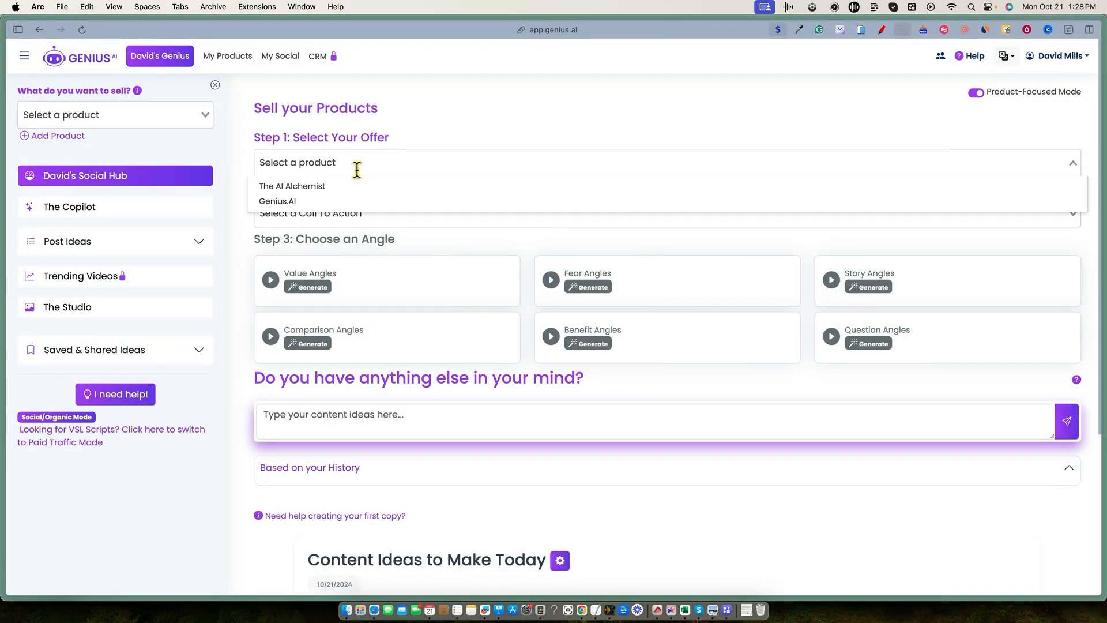
pyautogui.click(321, 188)
pyautogui.click(352, 213)
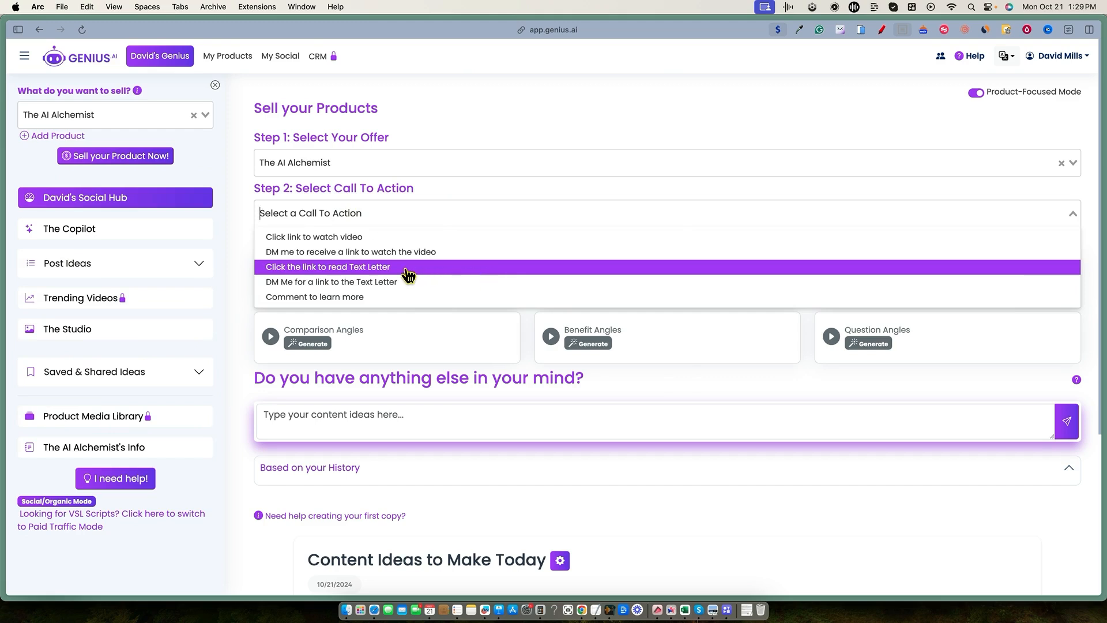
pyautogui.click(398, 296)
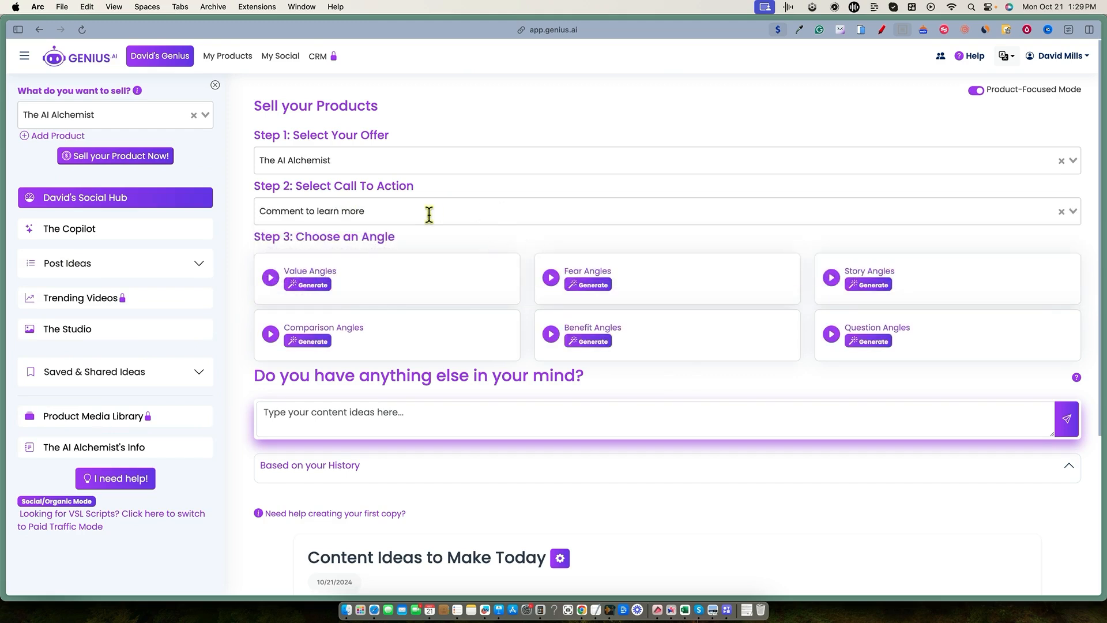
pyautogui.click(310, 286)
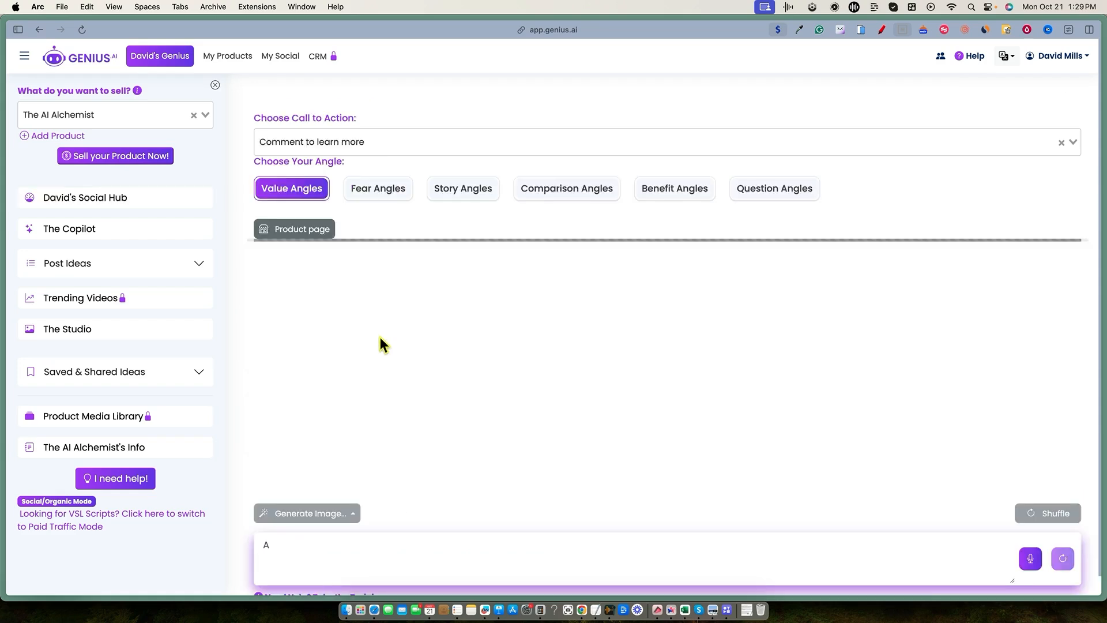
pyautogui.write('Add relevant')
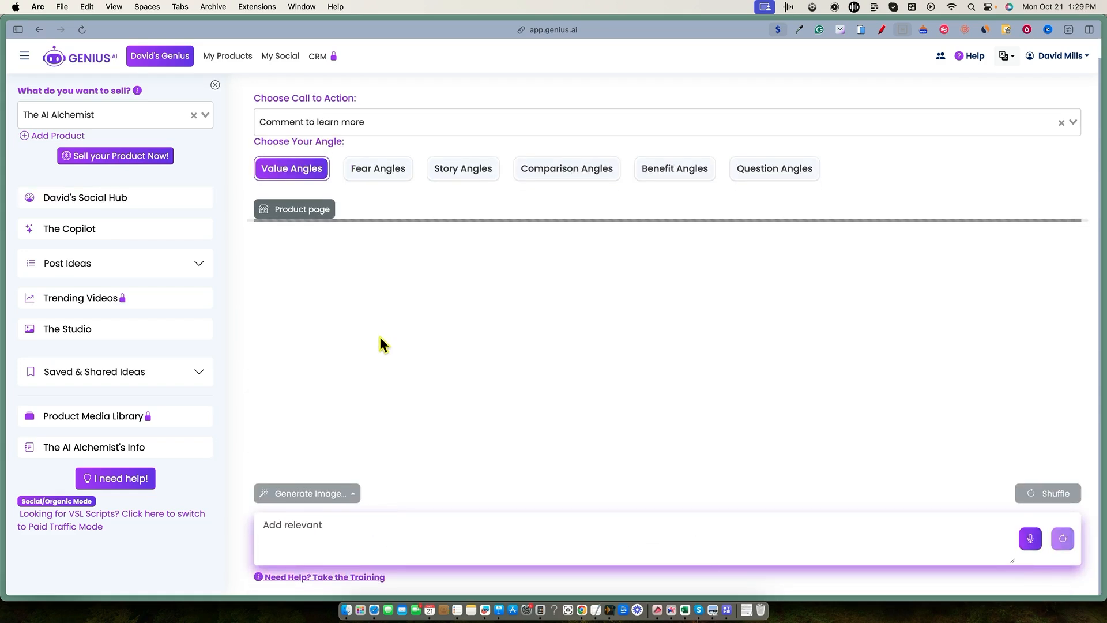
pyautogui.write(' hashtag')
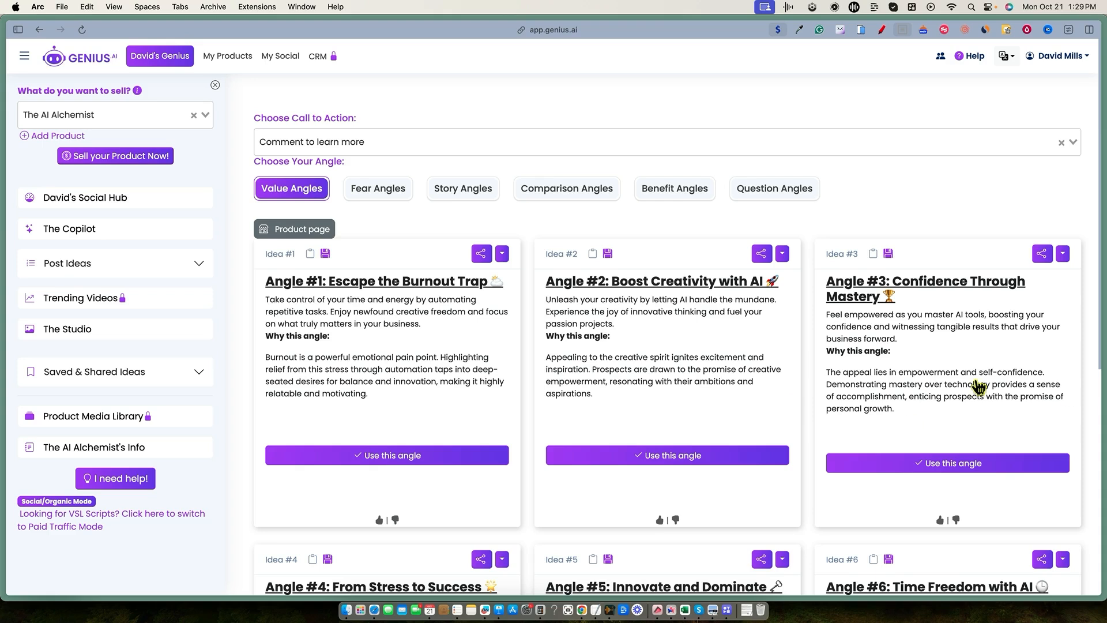
# Look through the value angles, use the Boost Creativity with AI angle and read the post written from it
pyautogui.scroll(-6, 766, 396)
pyautogui.scroll(6, 595, 383)
pyautogui.scroll(-1, 437, 305)
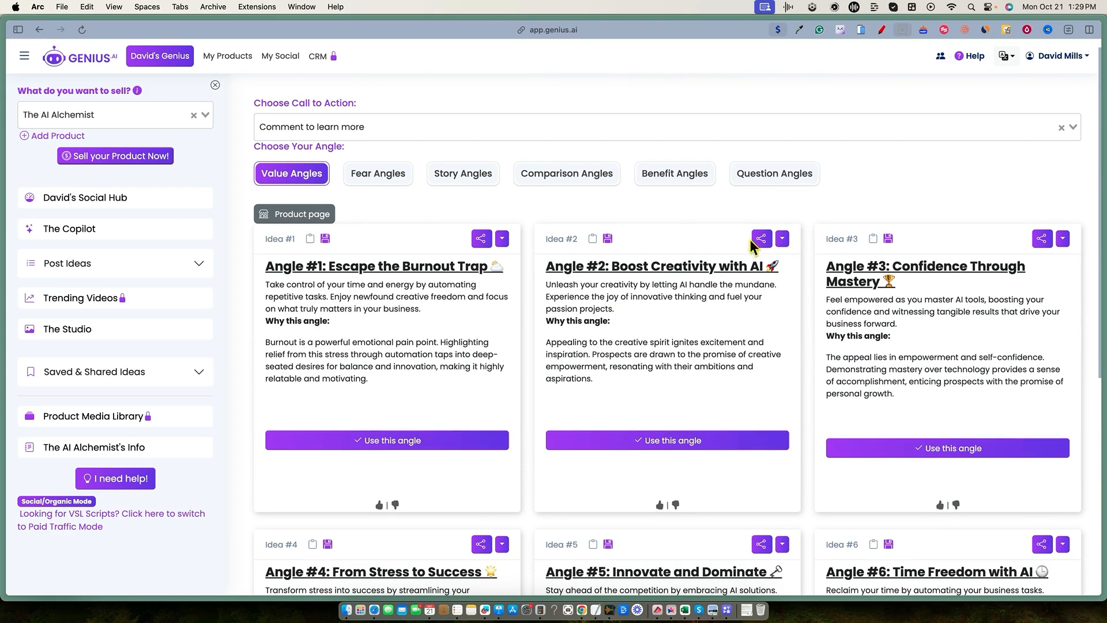
pyautogui.click(721, 445)
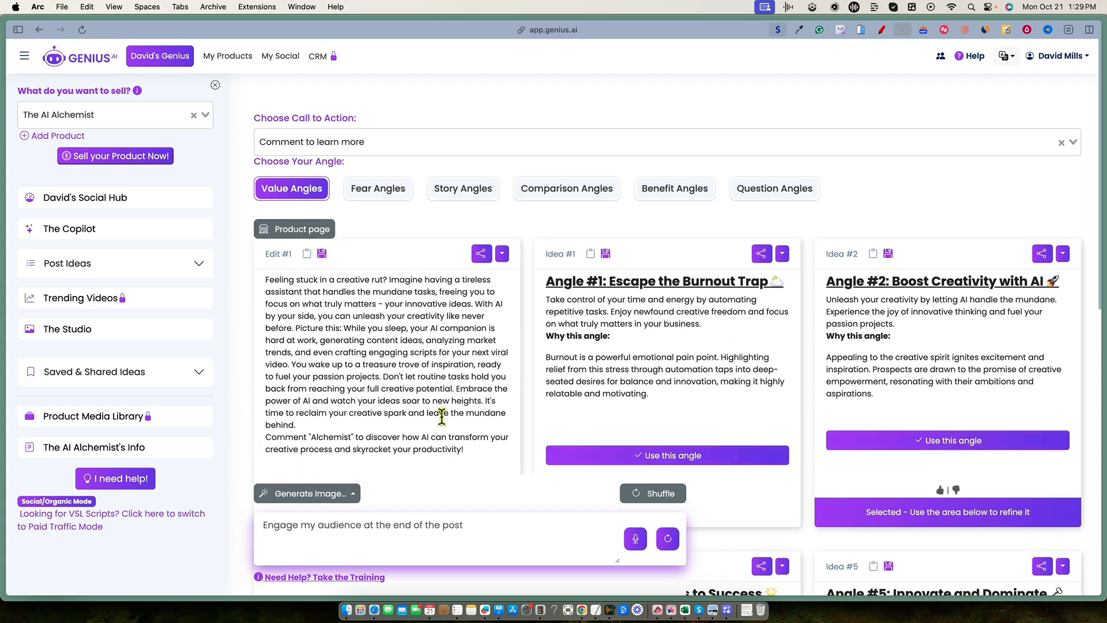
pyautogui.scroll(-1, 388, 358)
pyautogui.scroll(-1, 388, 359)
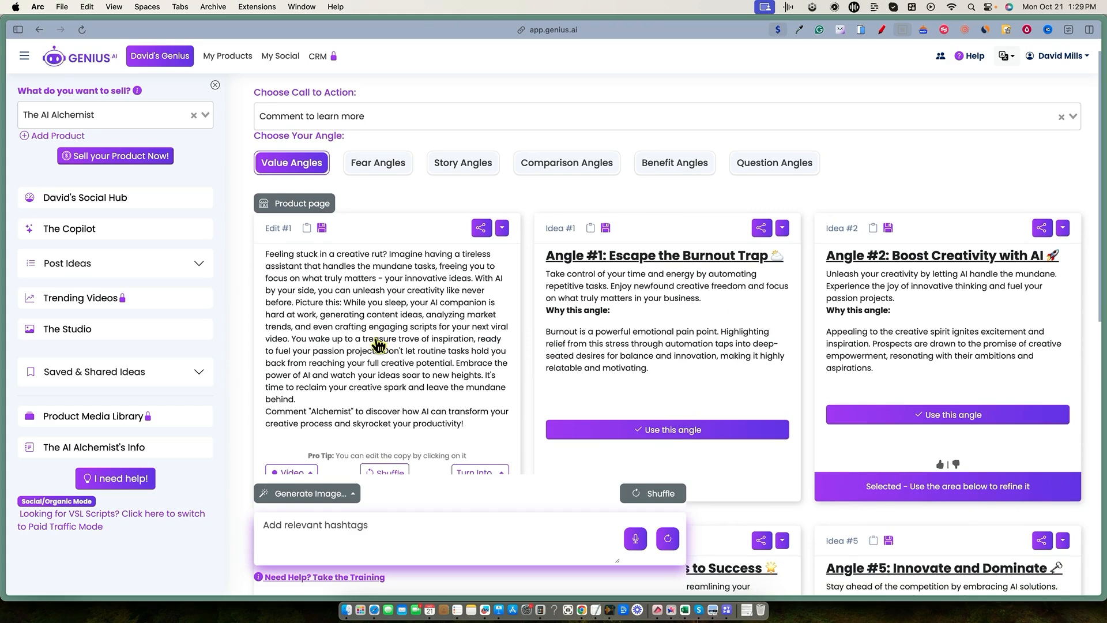
pyautogui.scroll(-1, 378, 335)
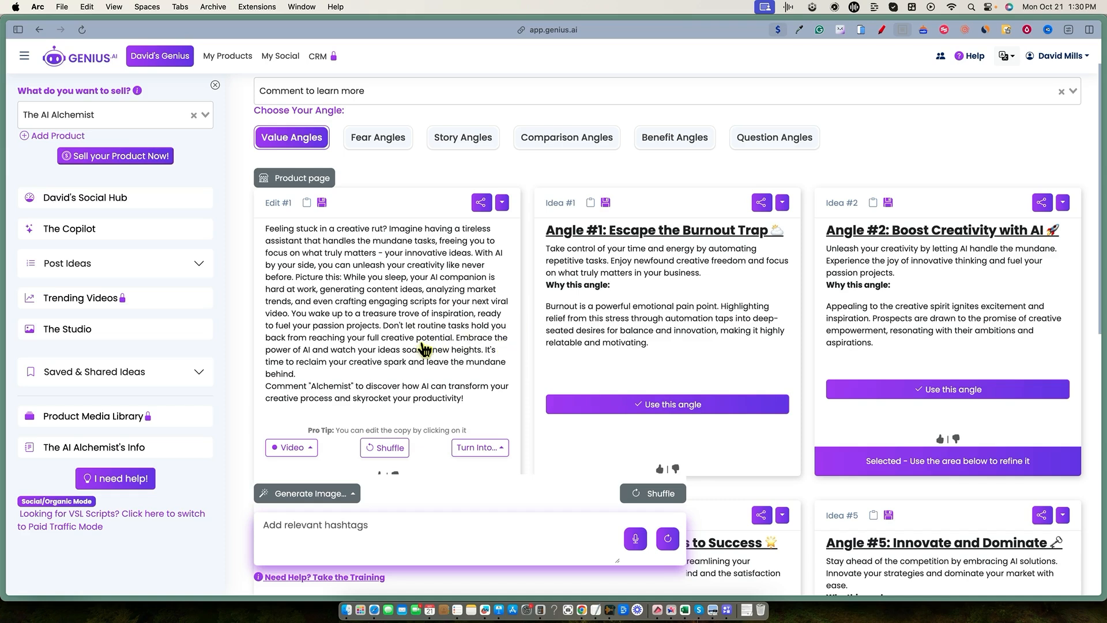
pyautogui.scroll(-1, 332, 390)
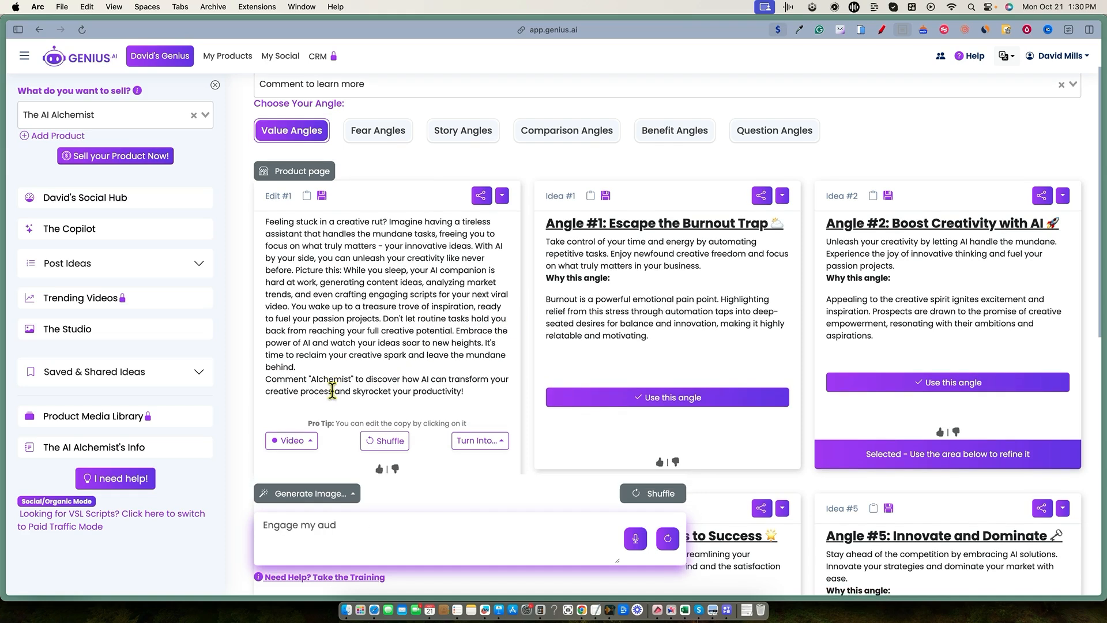
pyautogui.scroll(-1, 364, 383)
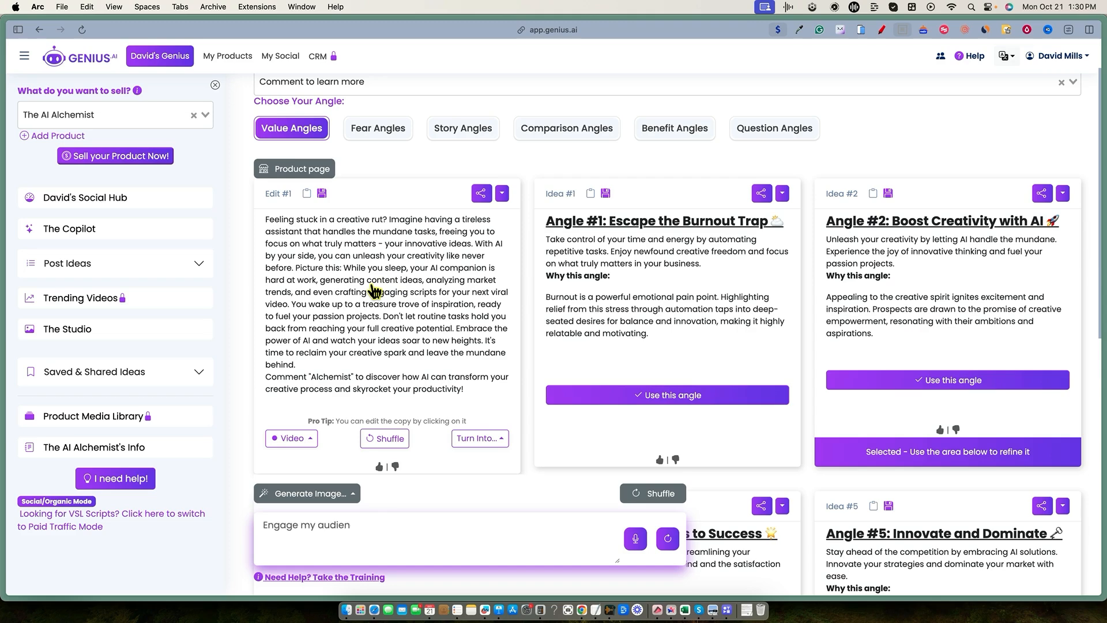
# Look over The AI Alchemist sales page and return to the generated post
pyautogui.hotkey('ctrl', 'Tab')
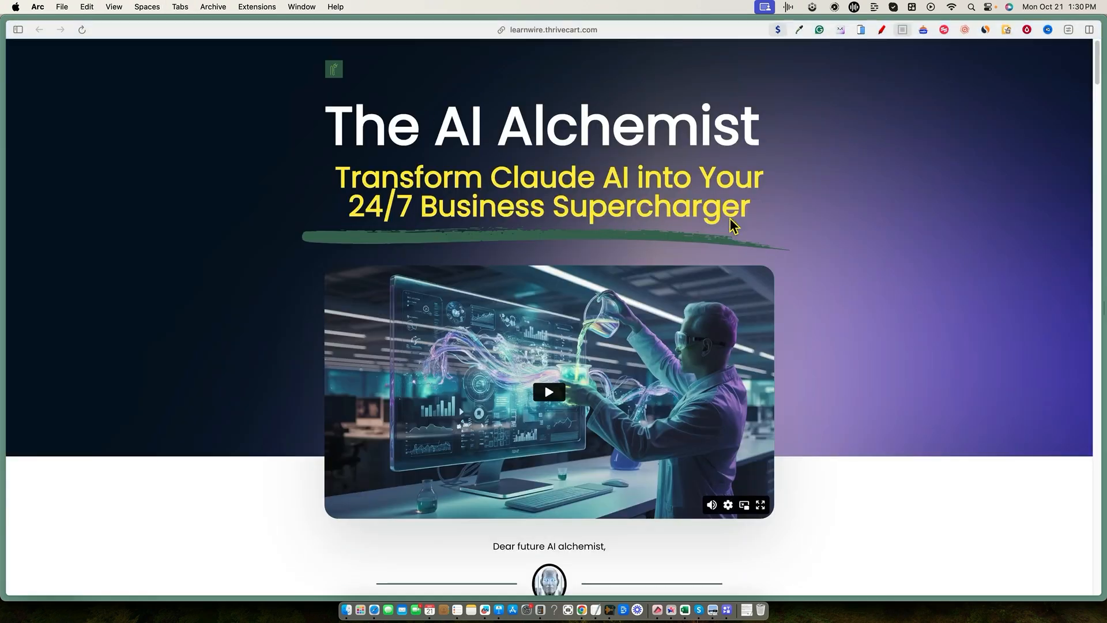
pyautogui.scroll(-20, 674, 424)
pyautogui.scroll(20, 677, 430)
pyautogui.hotkey('ctrl', 'Tab')
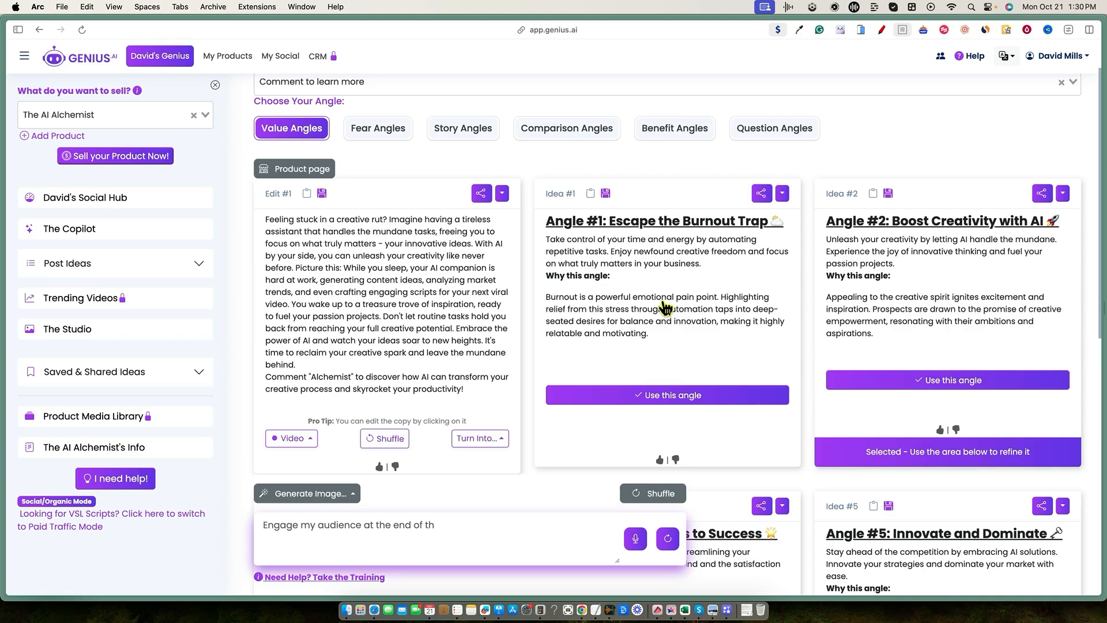
pyautogui.write('Add rele')
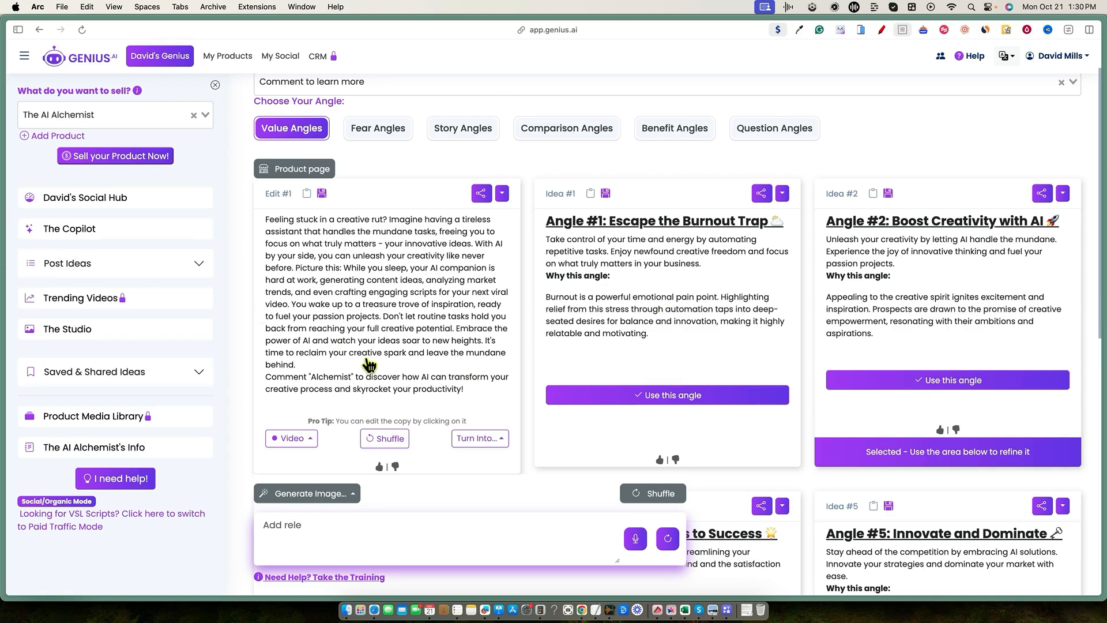
pyautogui.hotkey('alt', 'BackSpace')
pyautogui.hotkey('alt', 'BackSpace')
pyautogui.write('a')
pyautogui.press('super+a')
pyautogui.write('Engage my audience a')
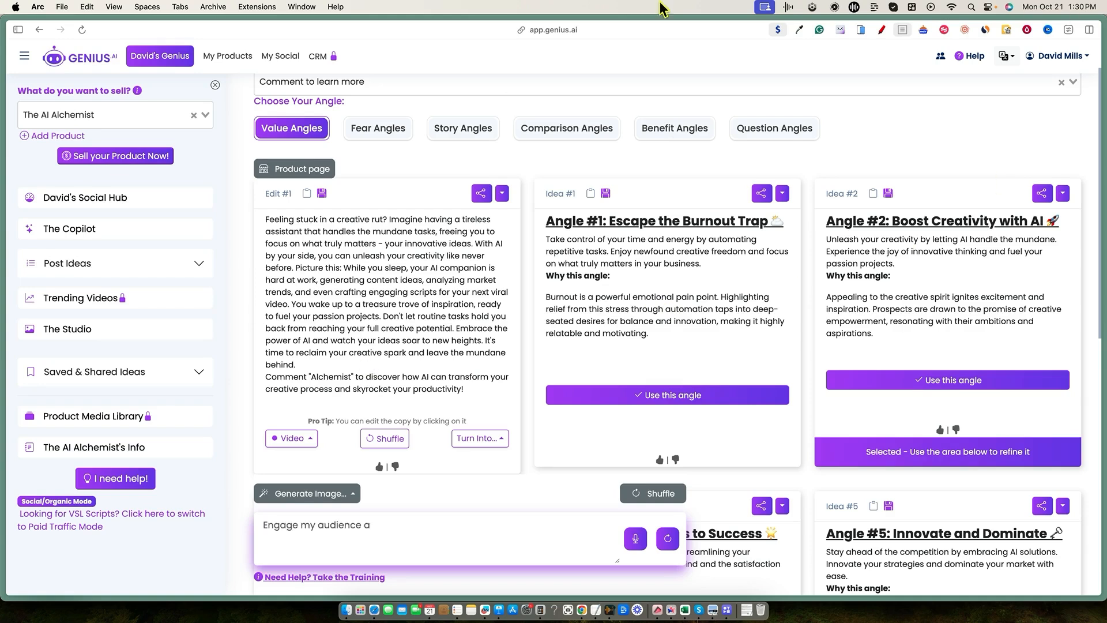
pyautogui.write('t the end of the post')
pyautogui.press('super+a')
pyautogui.write('Make it')
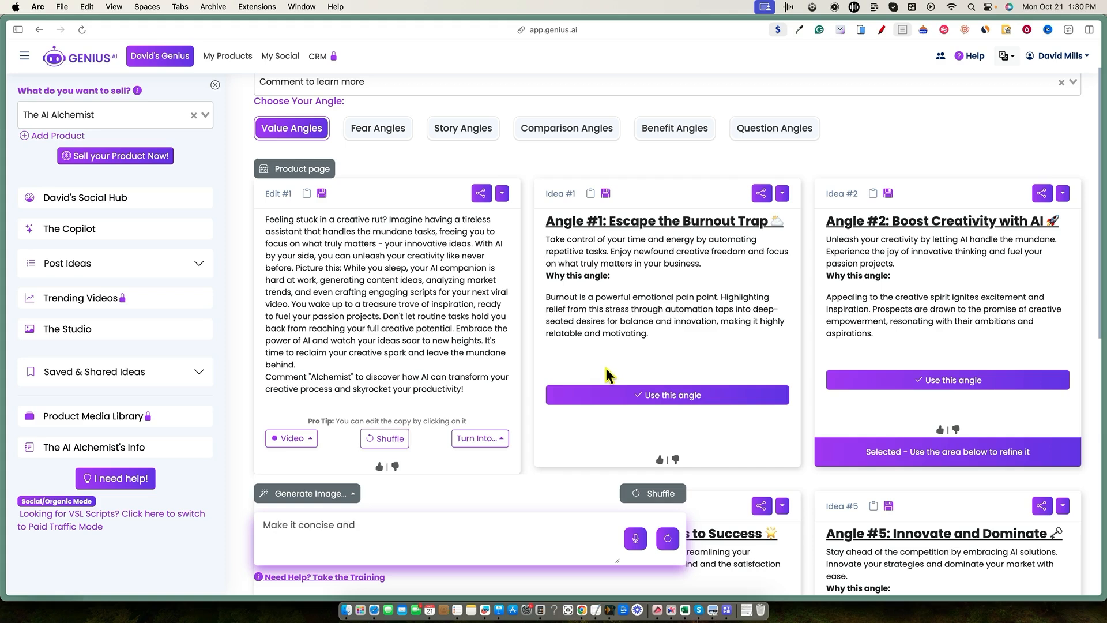
pyautogui.write(' concise and add more of my personality')
pyautogui.press('super+a')
pyautogui.write('Engage')
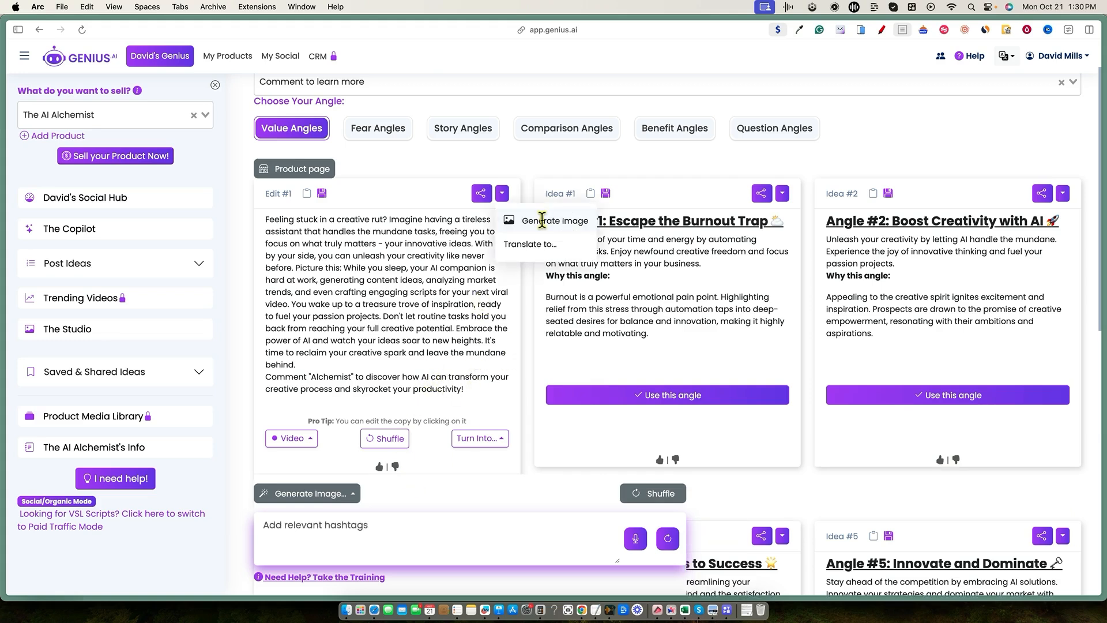
# Generate an AI image for the edited post and keep the variant of a light bulb above an open hand
pyautogui.click(541, 220)
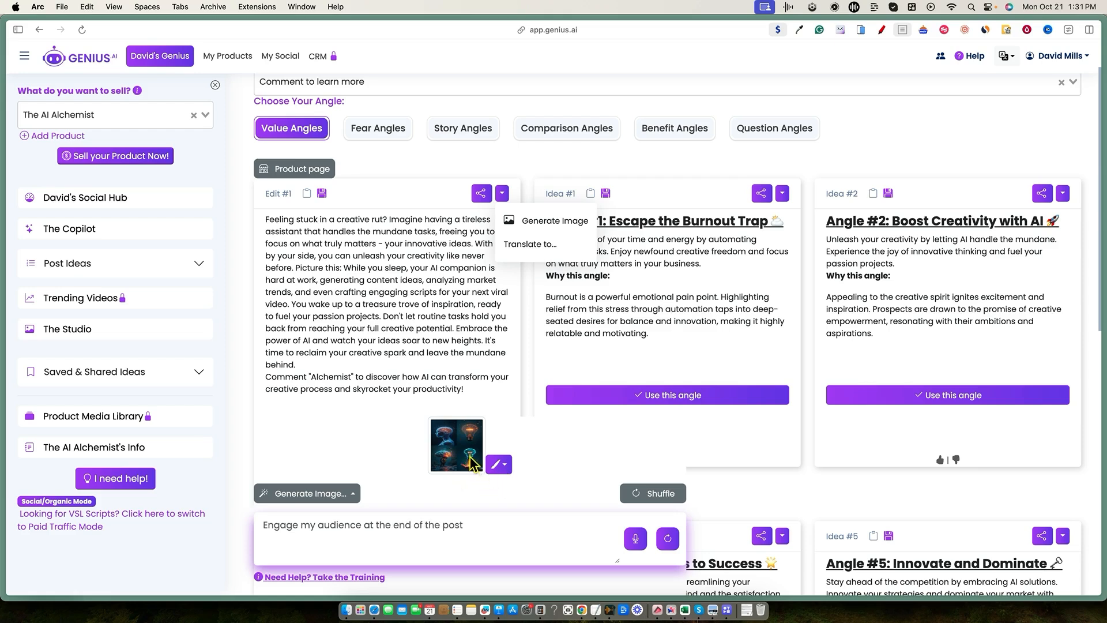
pyautogui.click(505, 464)
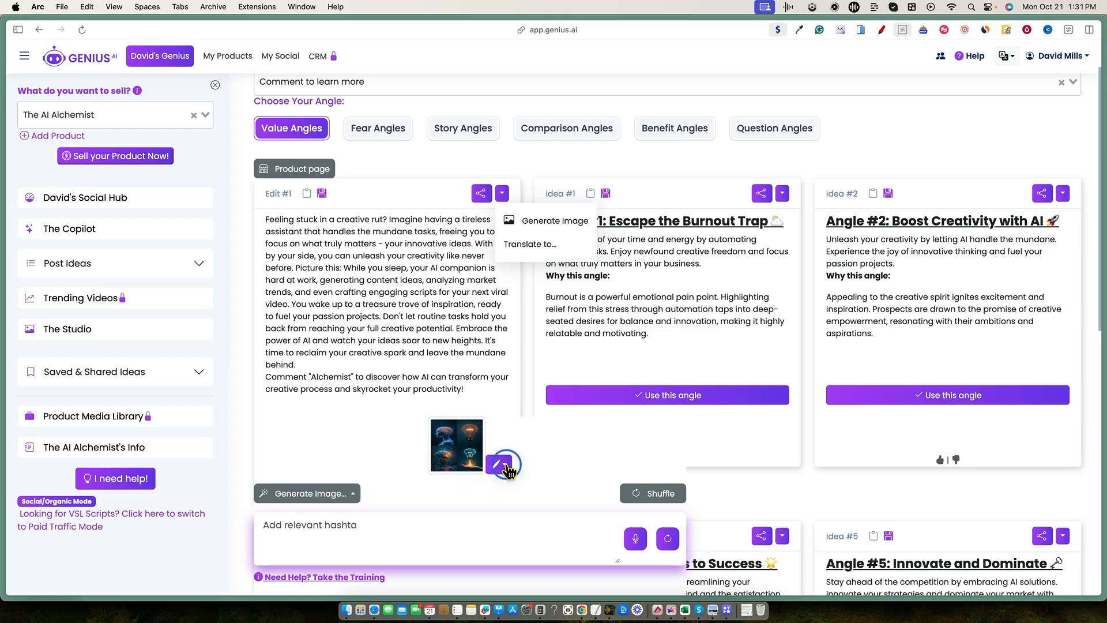
pyautogui.click(503, 412)
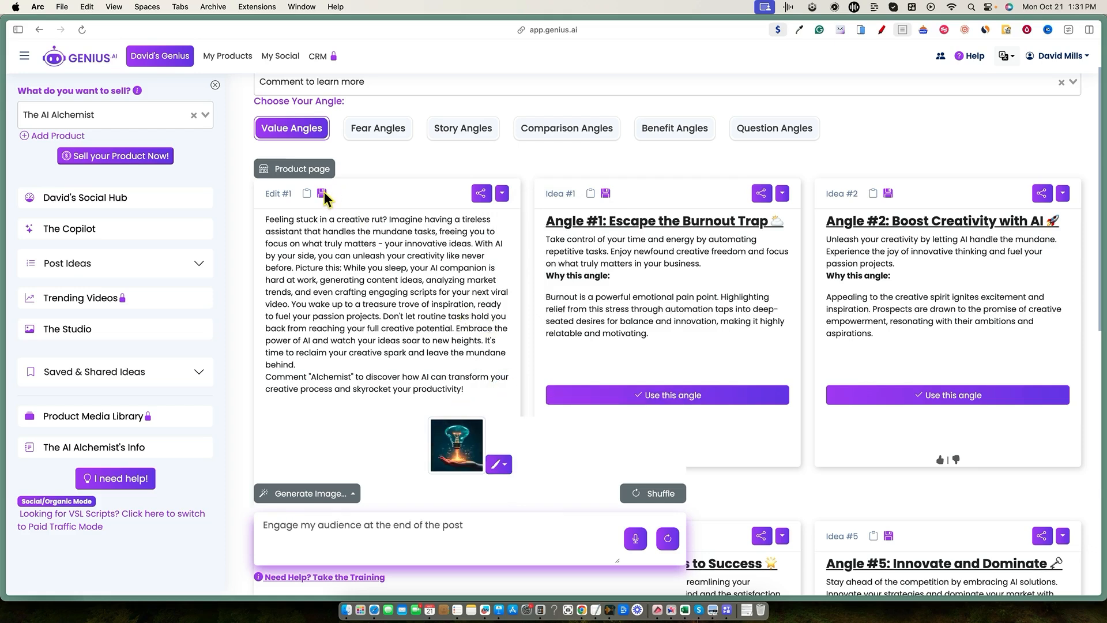
# Start saving the edited post as an idea named "Feeling stuck in a creative rut? Imagine", reusing the post's opening words
pyautogui.scroll(2, 373, 248)
pyautogui.scroll(-1, 373, 268)
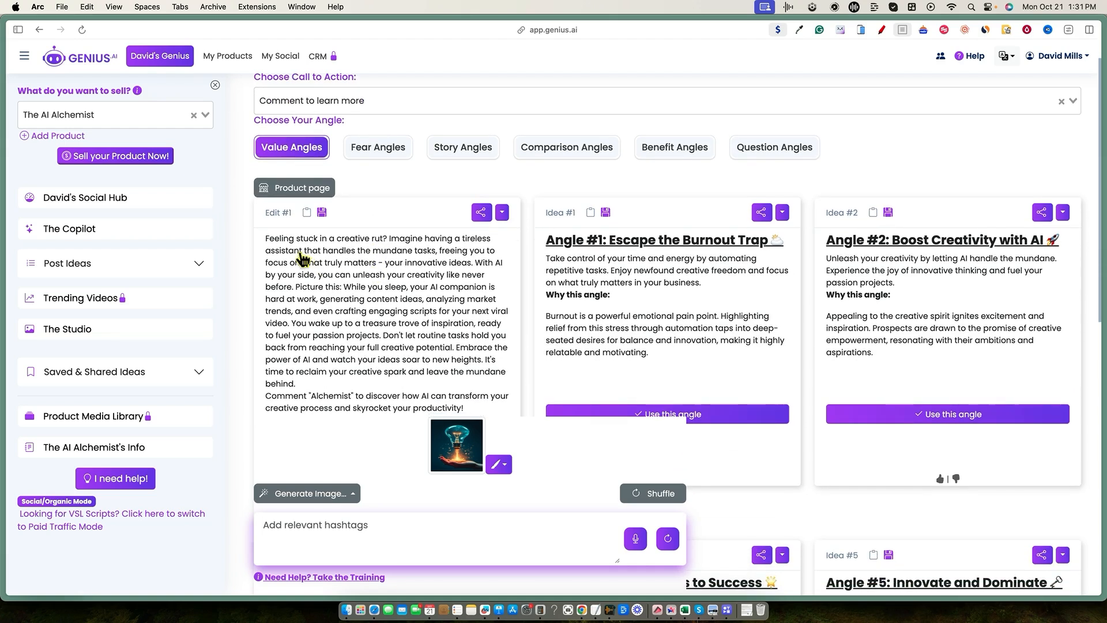
pyautogui.moveTo(266, 238); pyautogui.dragTo(335, 241)
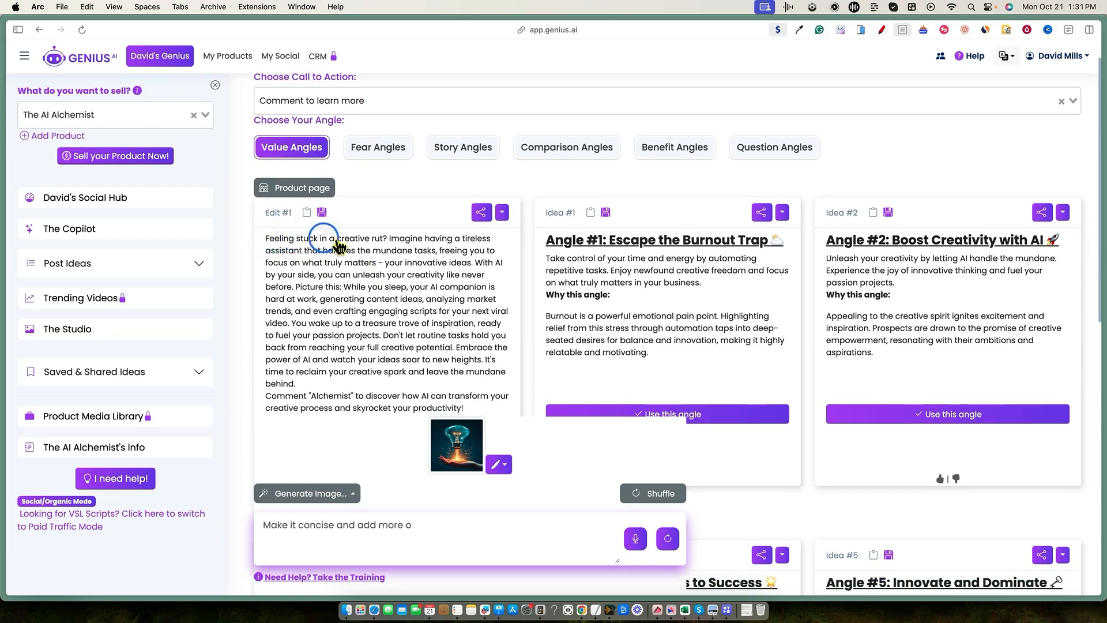
pyautogui.moveTo(443, 239); pyautogui.dragTo(264, 238)
pyautogui.press('super+c')
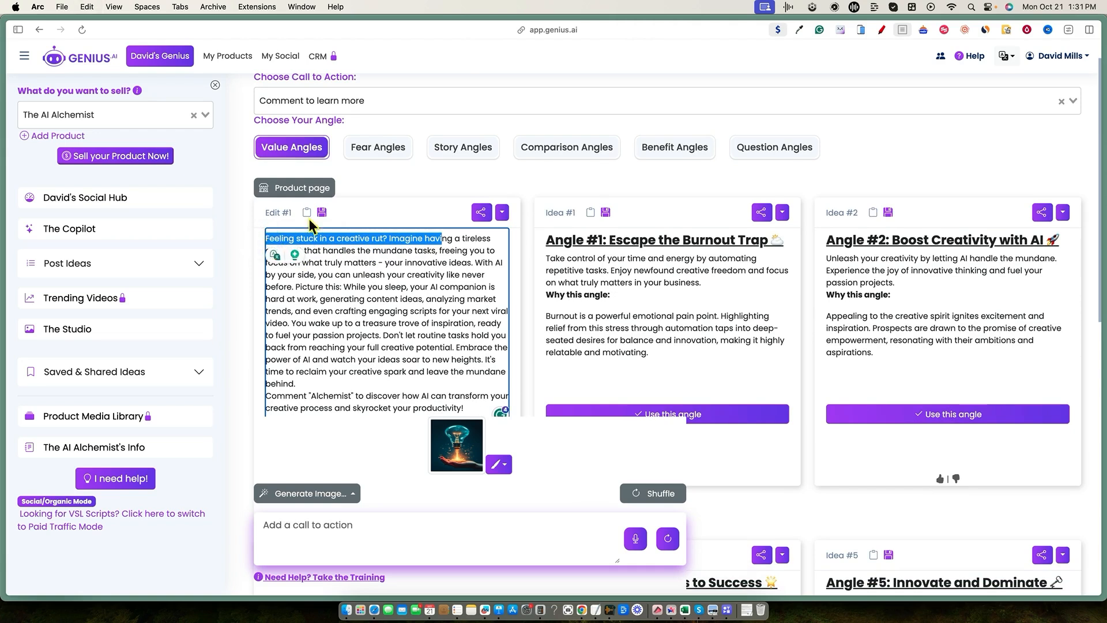
pyautogui.click(322, 212)
pyautogui.click(465, 132)
pyautogui.press('super+v')
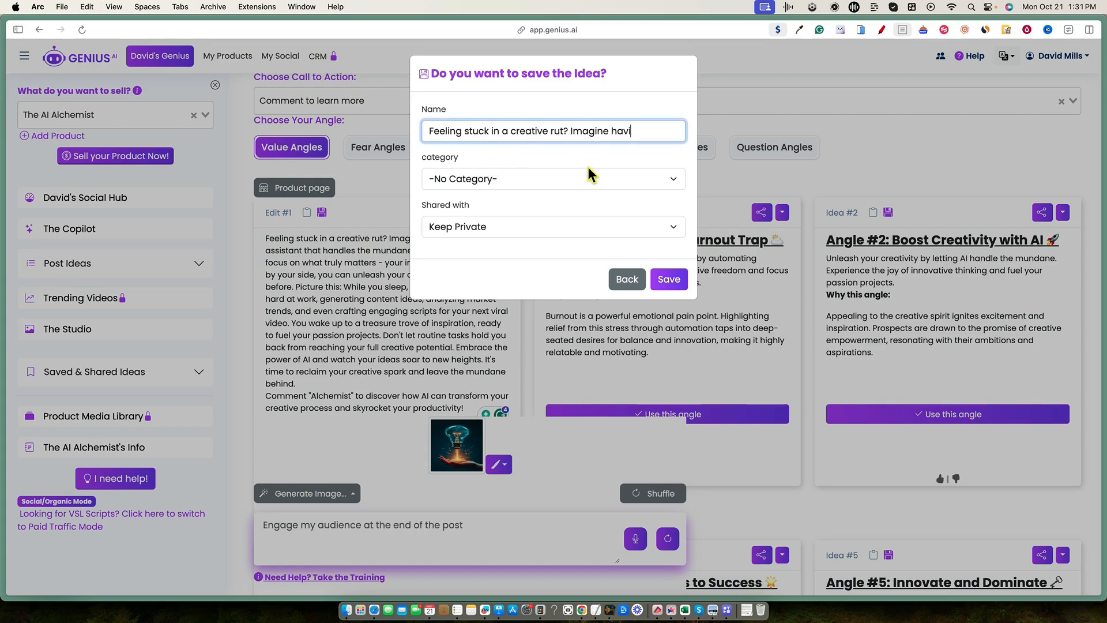
pyautogui.press('BackSpace')
pyautogui.press('BackSpace')
pyautogui.press('BackSpace')
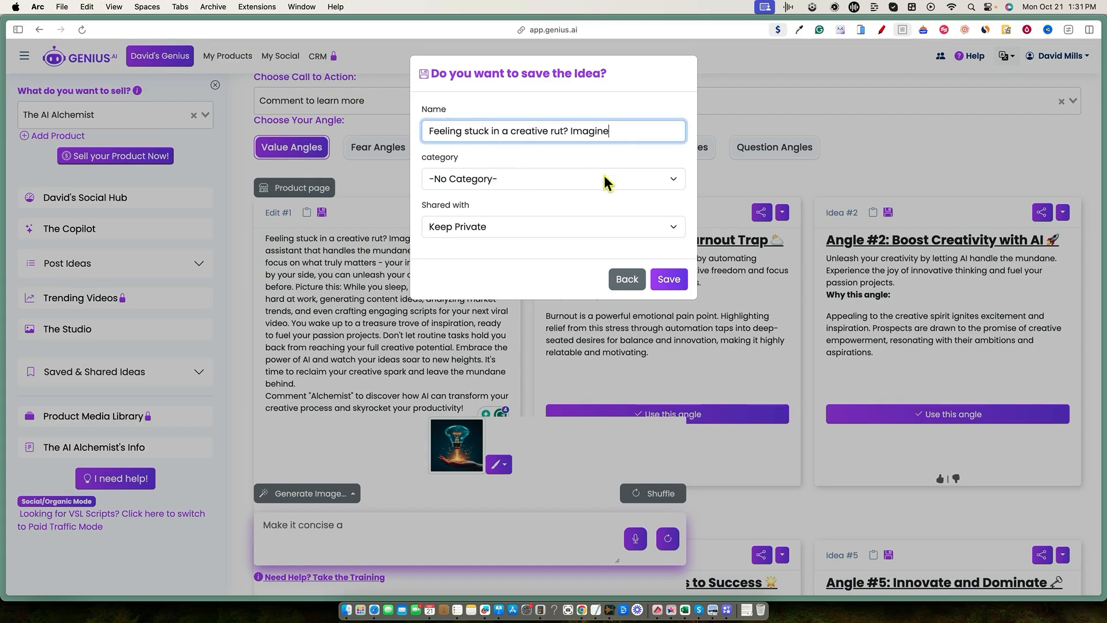
# Create a new category called AI Alchemist for the idea and save it as Keep Private
pyautogui.click(595, 173)
pyautogui.click(502, 223)
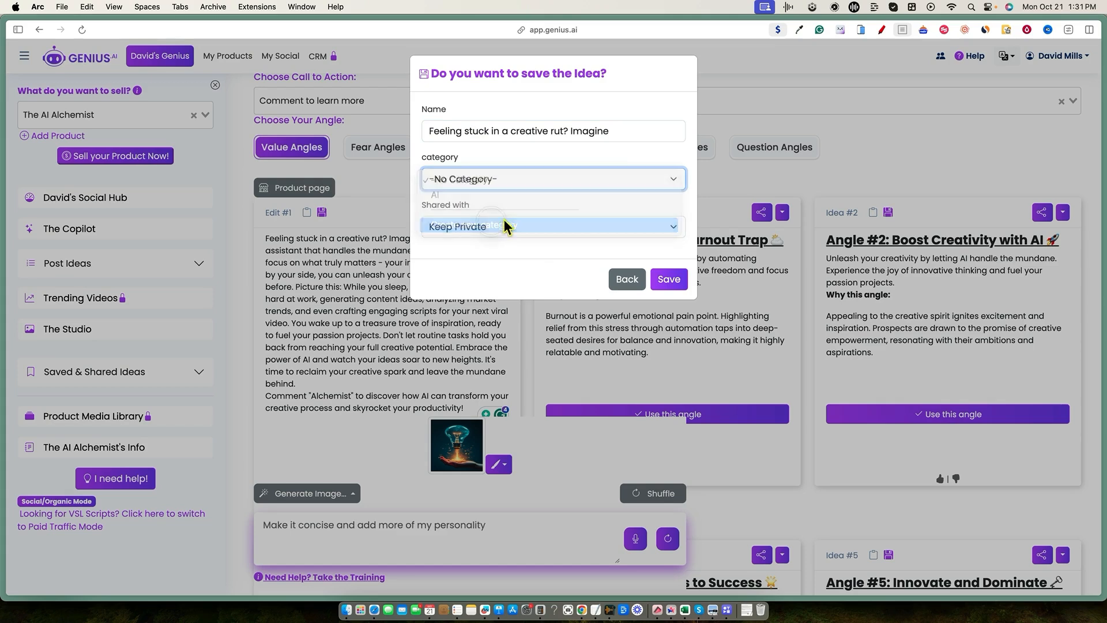
pyautogui.click(559, 184)
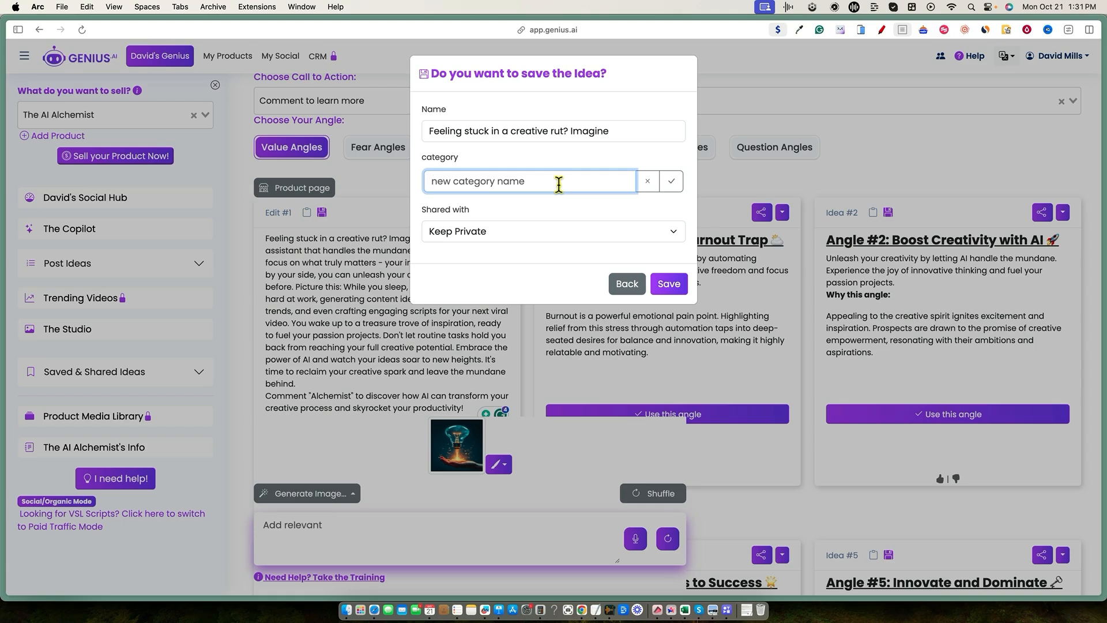
pyautogui.write('AI Alchemist')
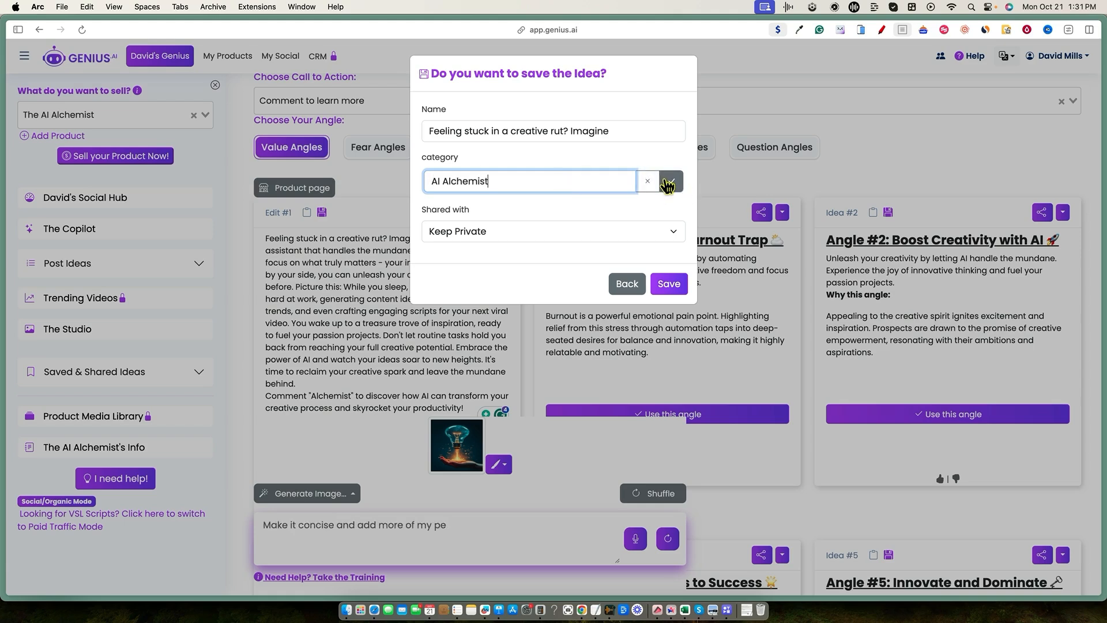
pyautogui.click(670, 184)
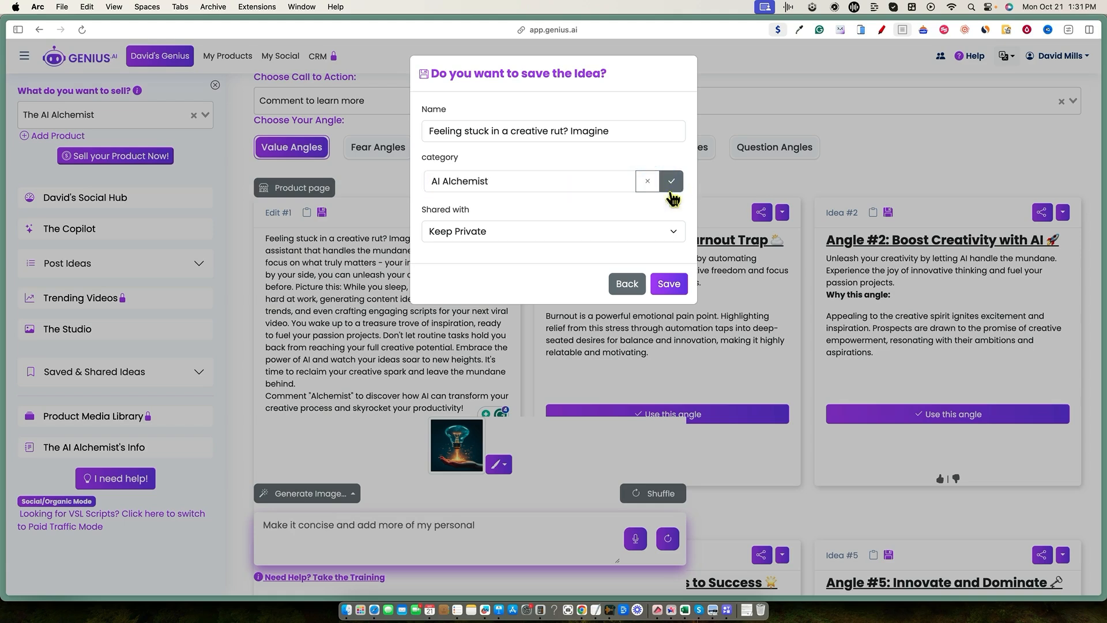
pyautogui.click(668, 283)
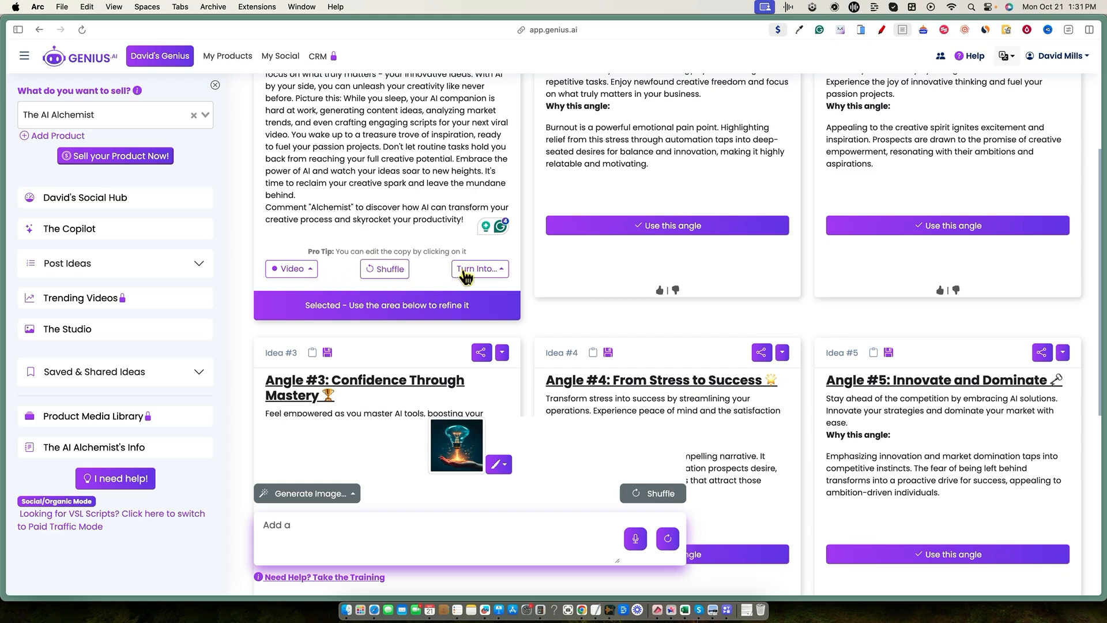
# Turn the edited post into an Instagram Post version
pyautogui.click(500, 271)
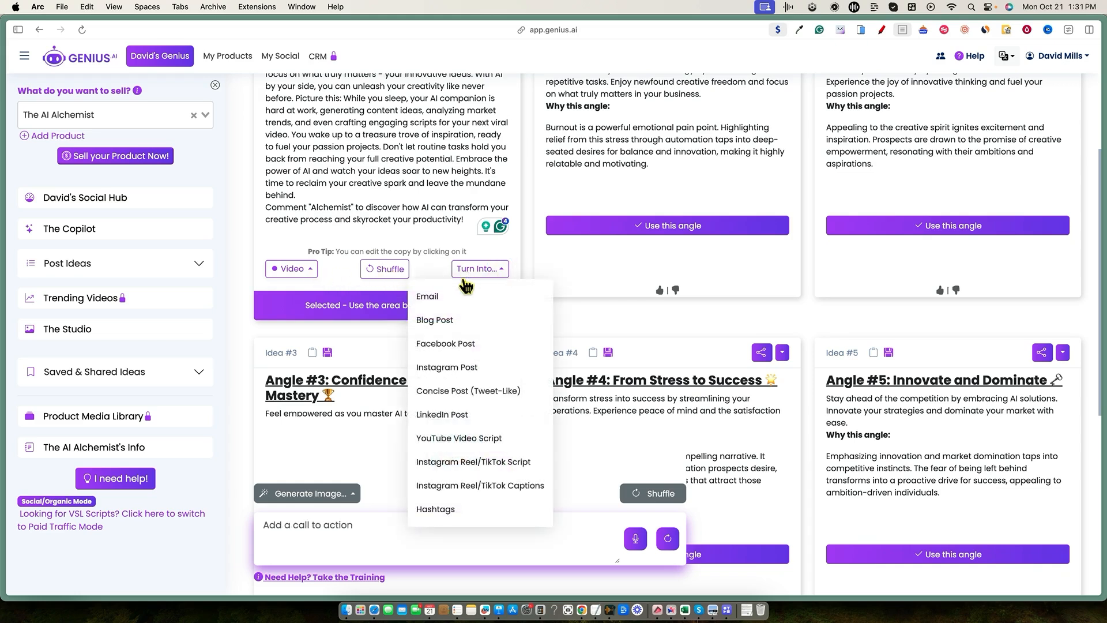
pyautogui.click(457, 368)
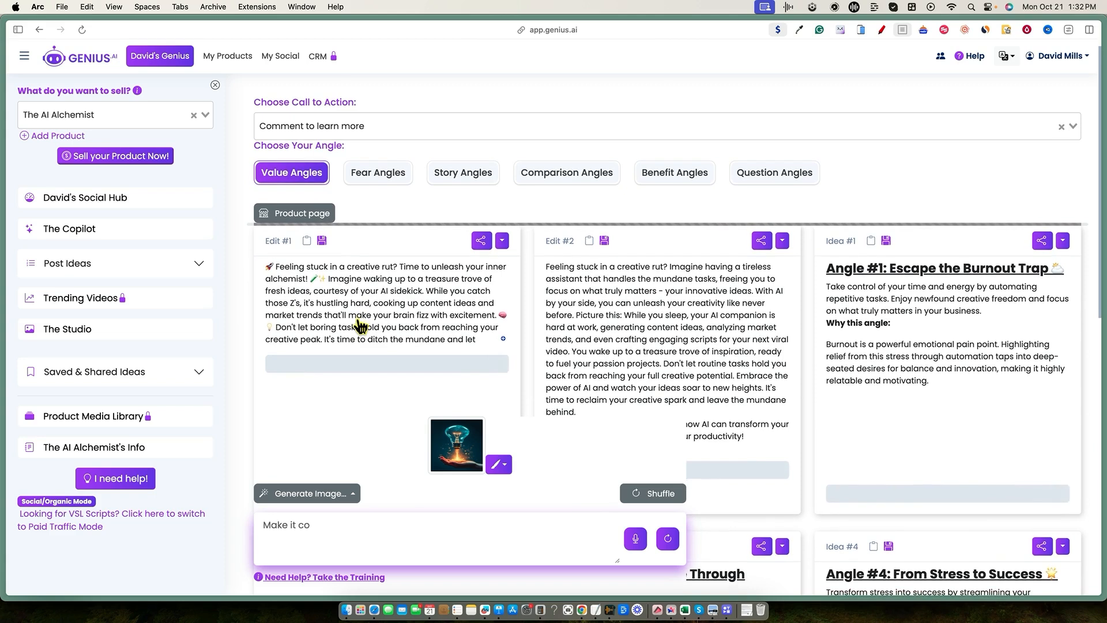
# Share the Instagram version with its image to Instagram as a REEL on the LearnWire account, without scheduling it
pyautogui.click(506, 173)
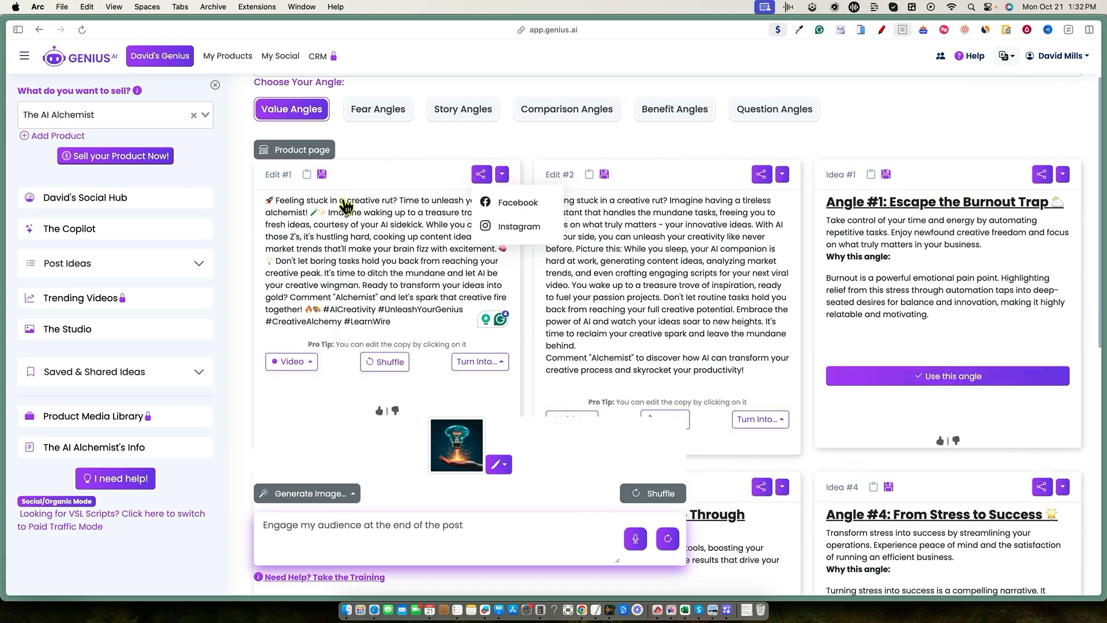
pyautogui.click(480, 172)
pyautogui.click(481, 173)
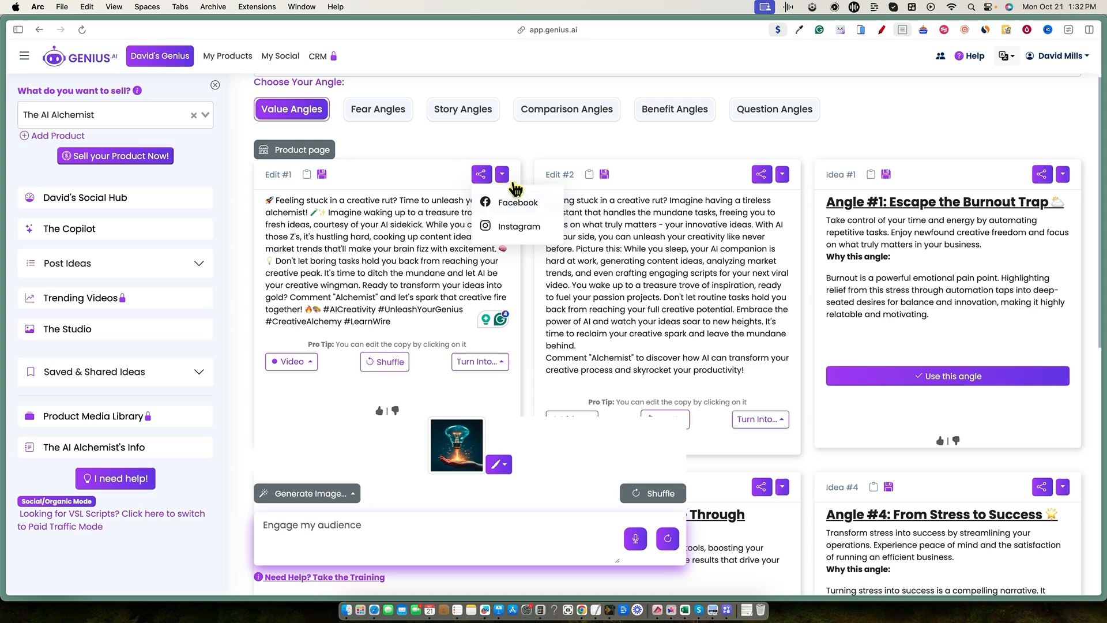
pyautogui.click(514, 226)
pyautogui.scroll(-10, 527, 184)
pyautogui.scroll(-5, 600, 364)
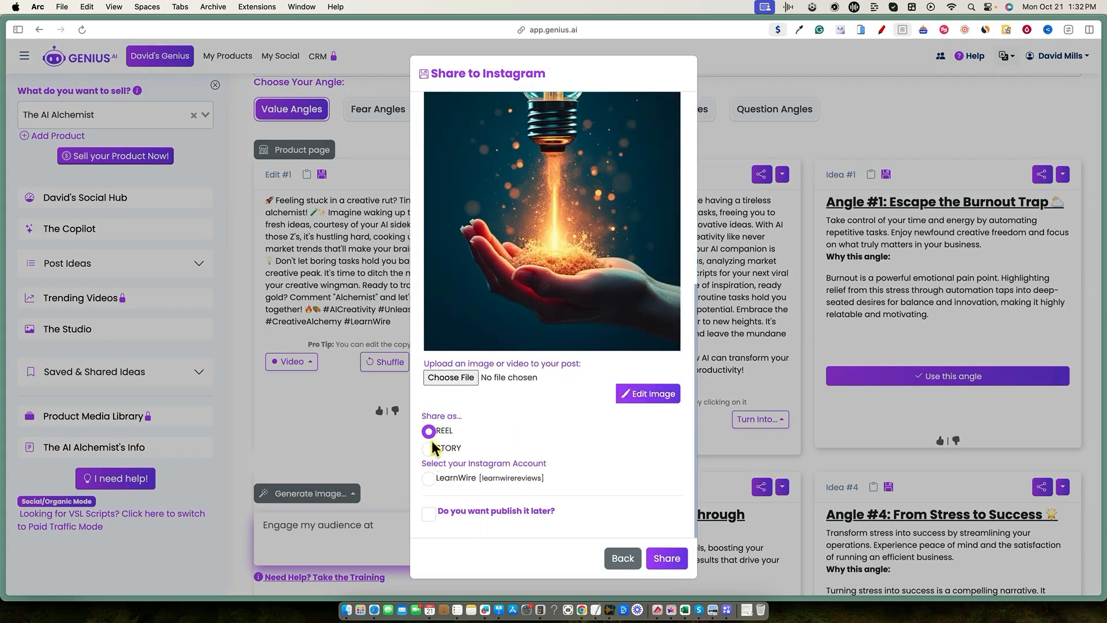
pyautogui.click(429, 431)
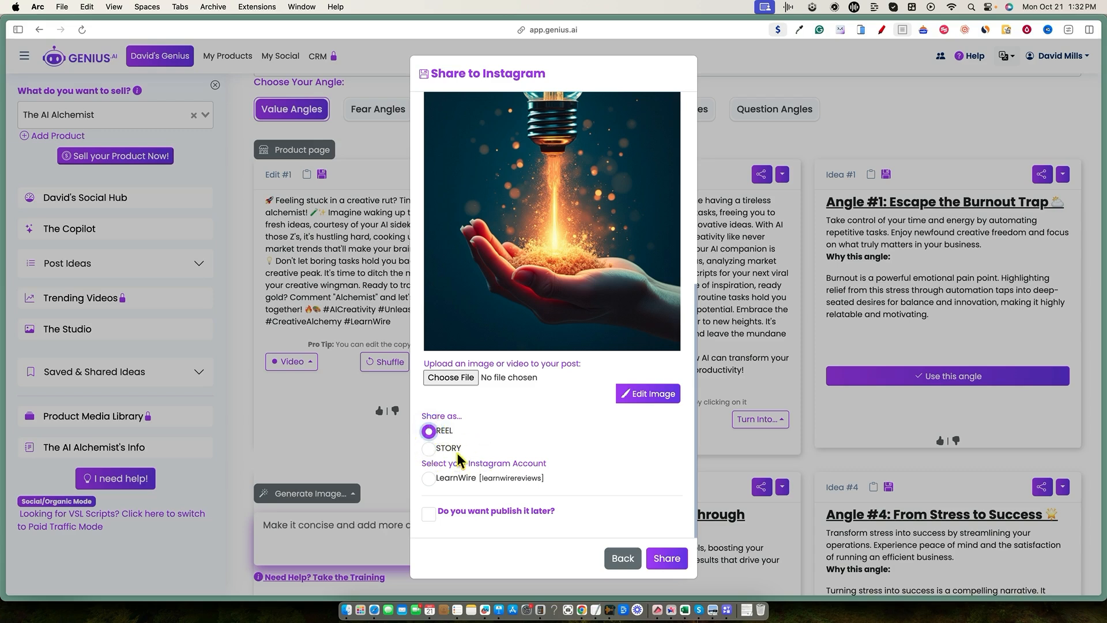
pyautogui.click(469, 478)
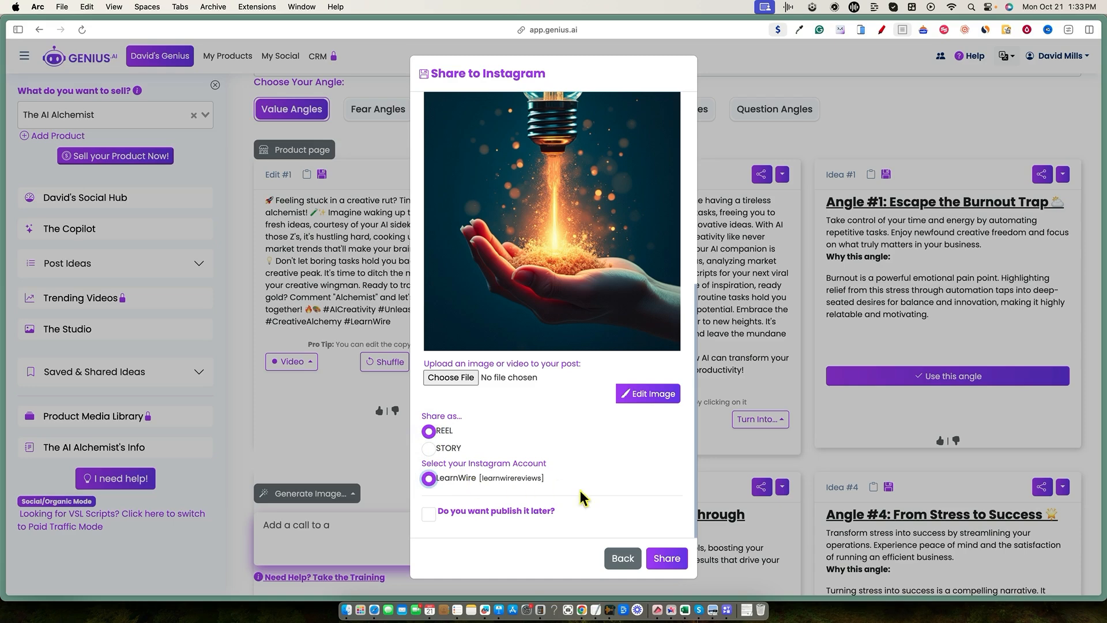
pyautogui.click(664, 558)
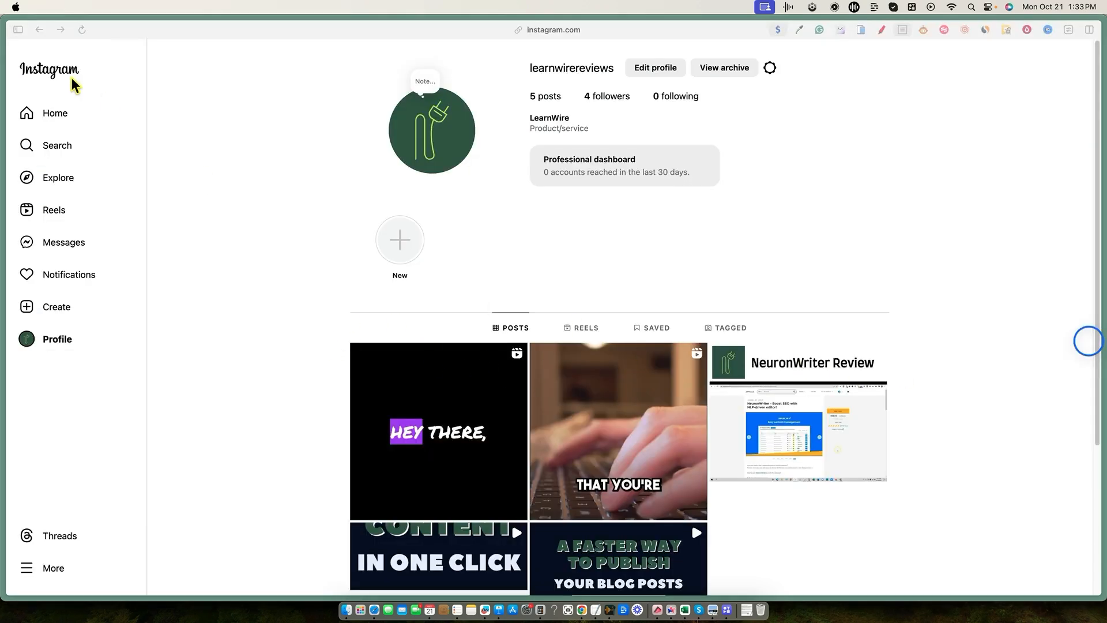
# Reload the LearnWire Instagram profile and check its reels and posts for the shared post
pyautogui.click(79, 33)
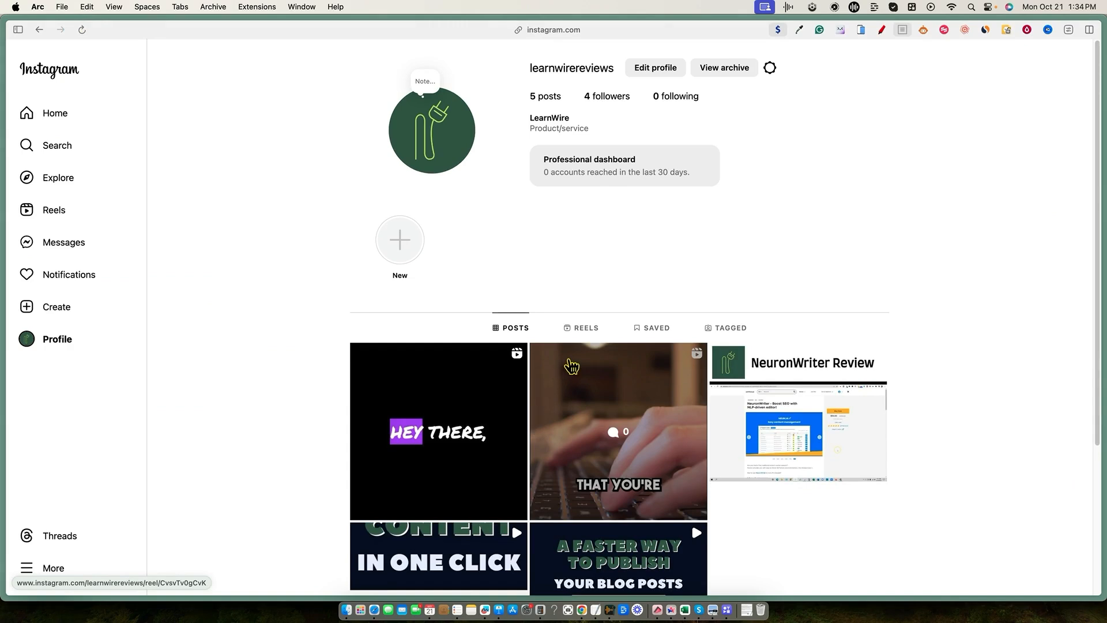
pyautogui.click(584, 328)
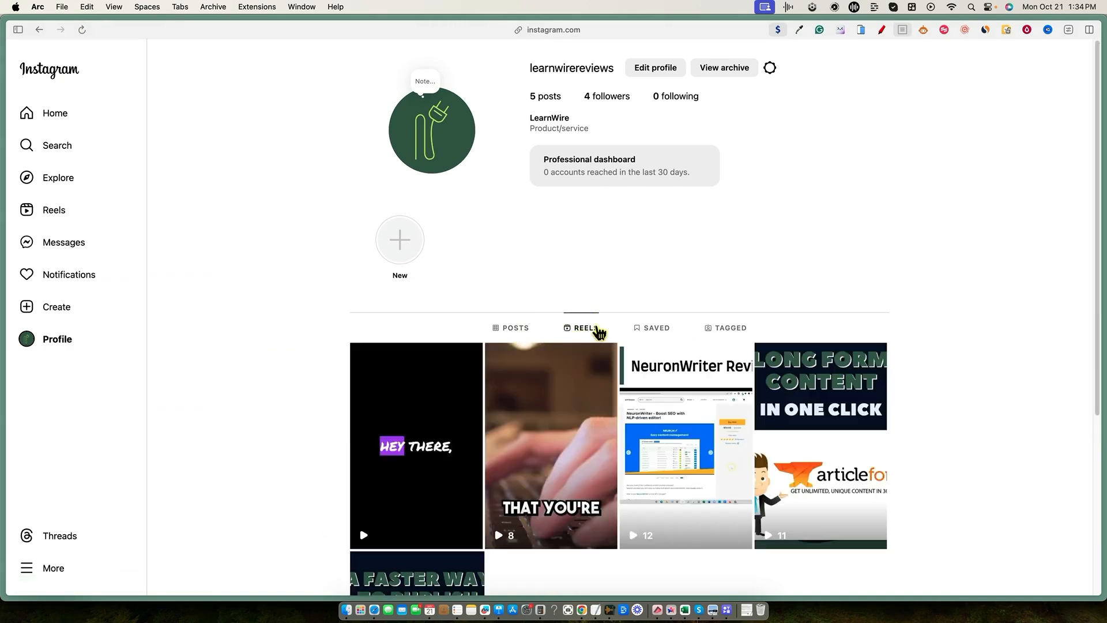
pyautogui.click(519, 329)
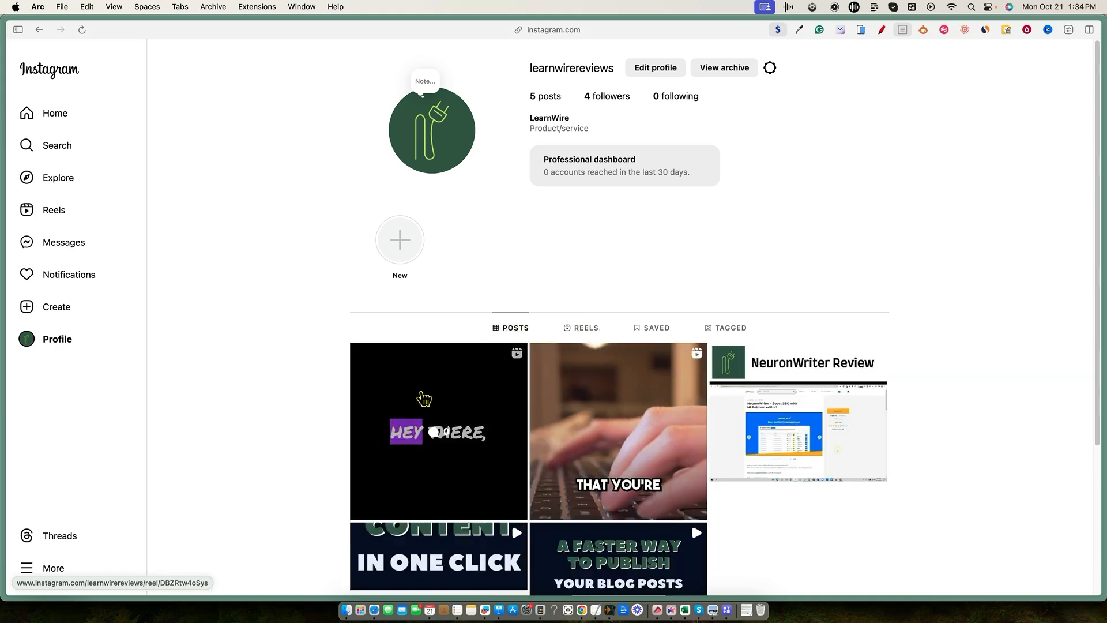
# Switch to the Genius.AI deal page on AppSumo and compare the features and limits of the license tiers
pyautogui.moveTo(3, 316)
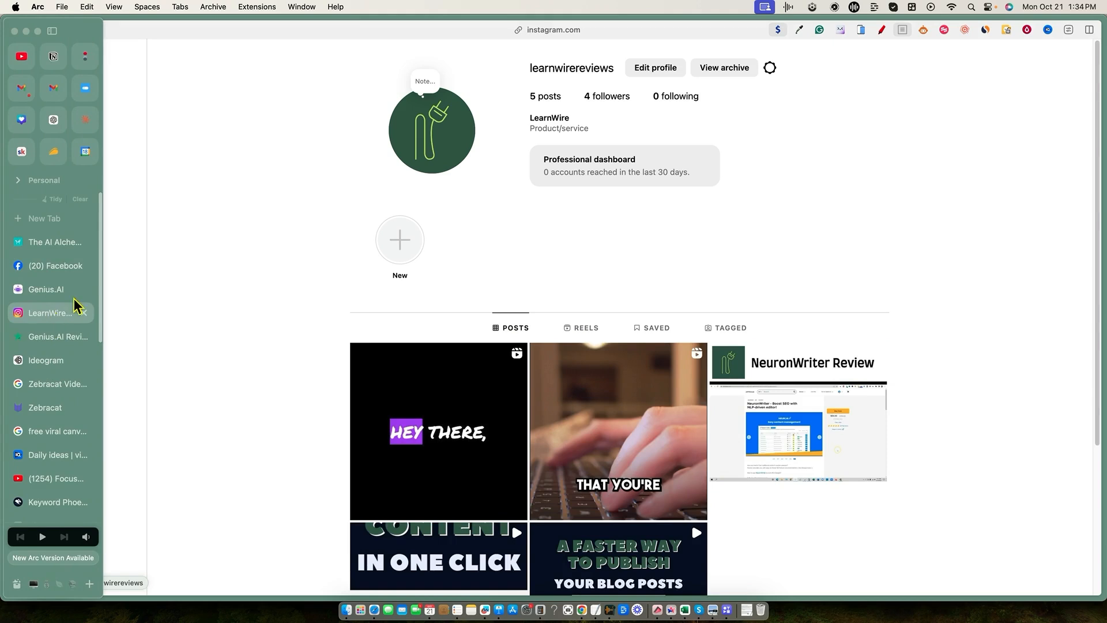
pyautogui.click(55, 153)
pyautogui.scroll(-2, 539, 300)
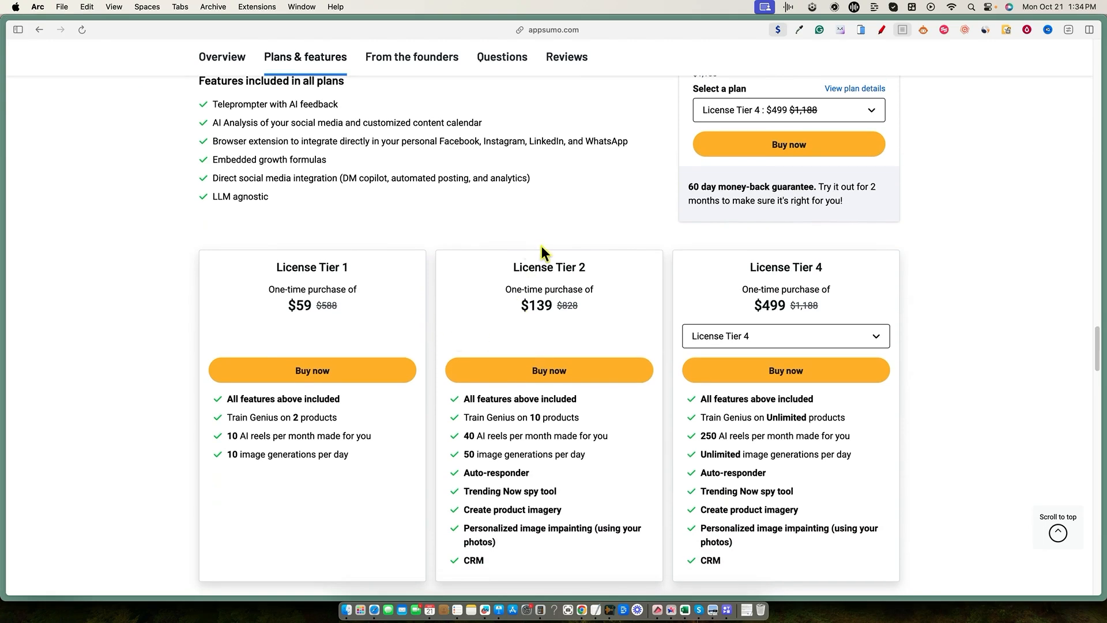
pyautogui.moveTo(564, 534); pyautogui.dragTo(572, 568)
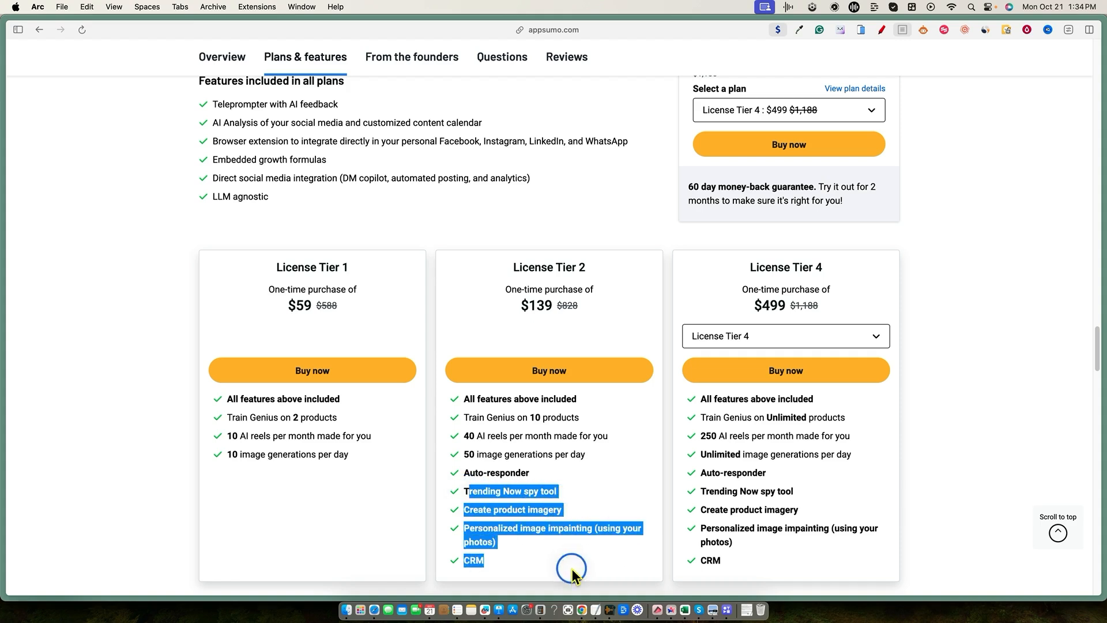
pyautogui.moveTo(517, 417); pyautogui.dragTo(602, 421)
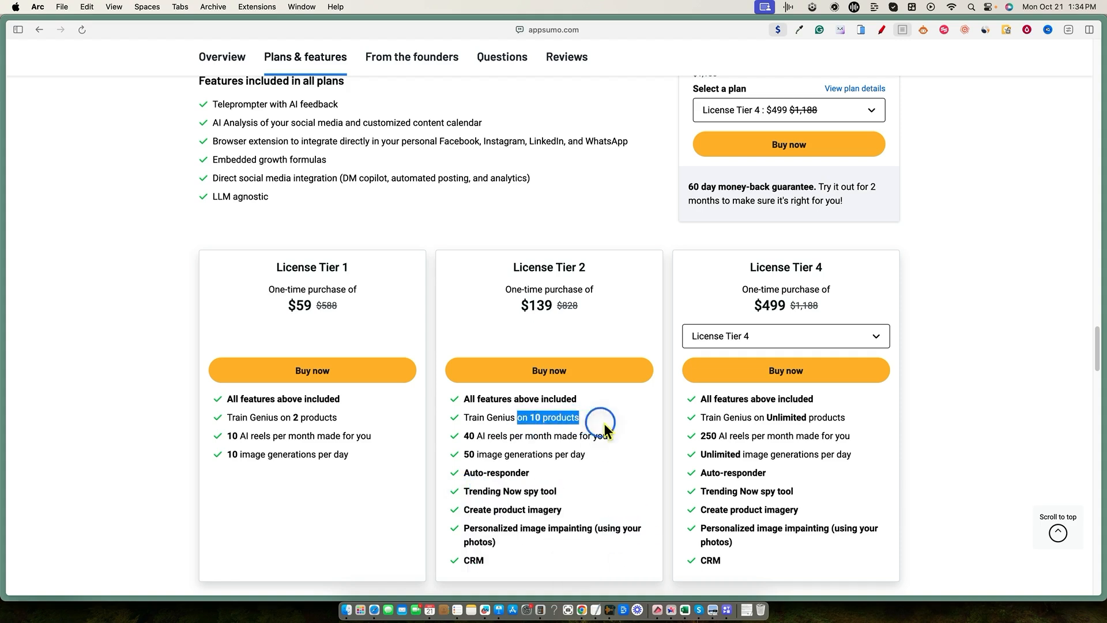
pyautogui.click(639, 247)
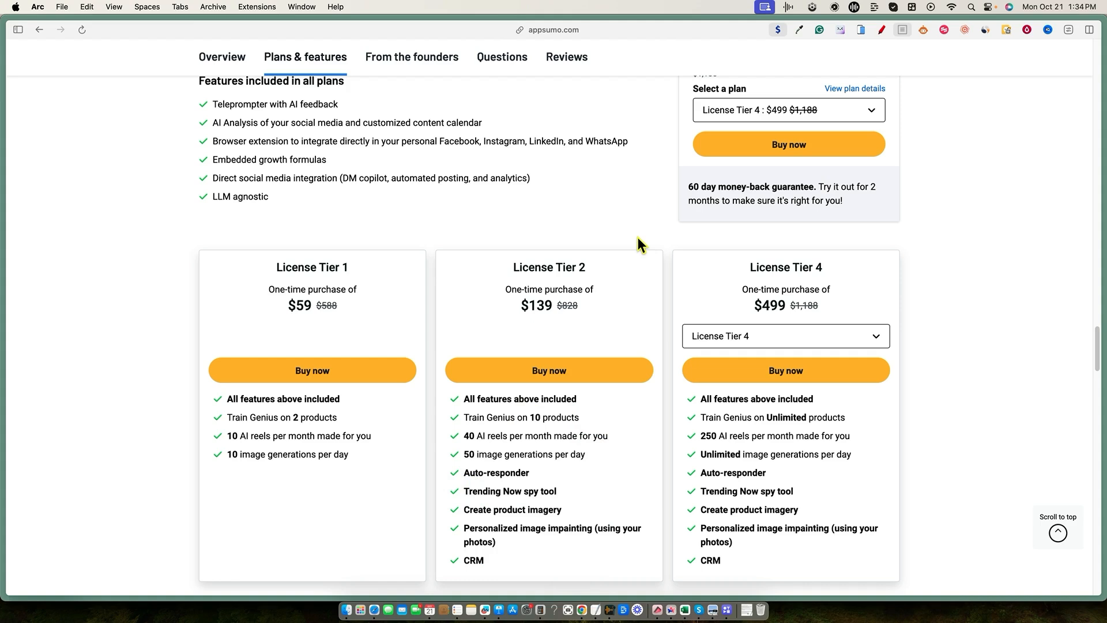
pyautogui.click(741, 339)
pyautogui.click(995, 430)
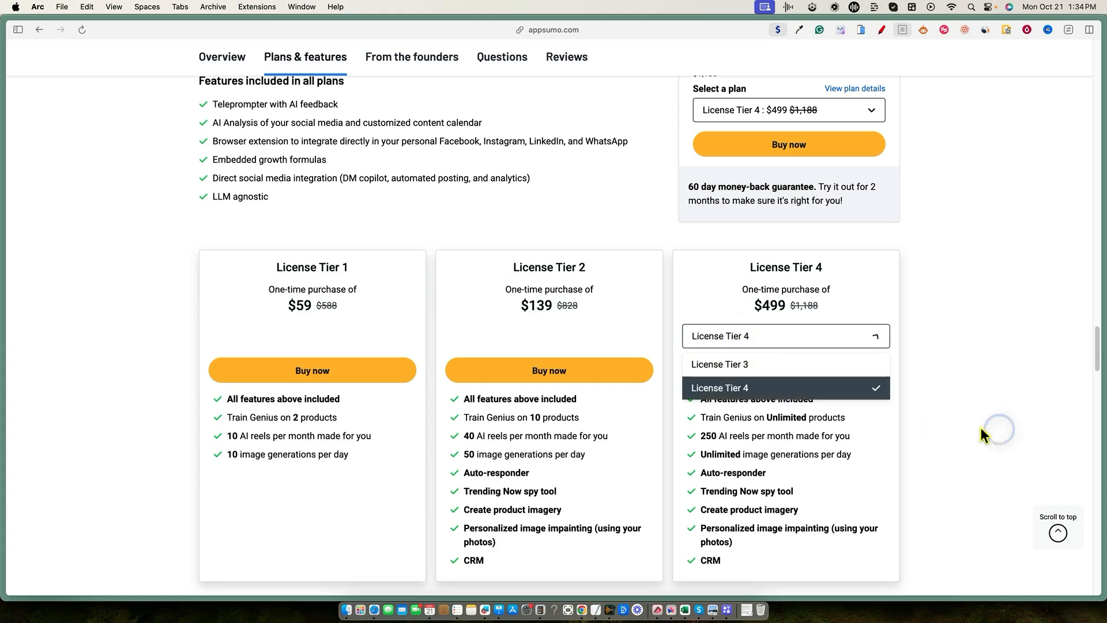
# Review the deal terms, plan features and product overview on the AppSumo page
pyautogui.scroll(7, 460, 375)
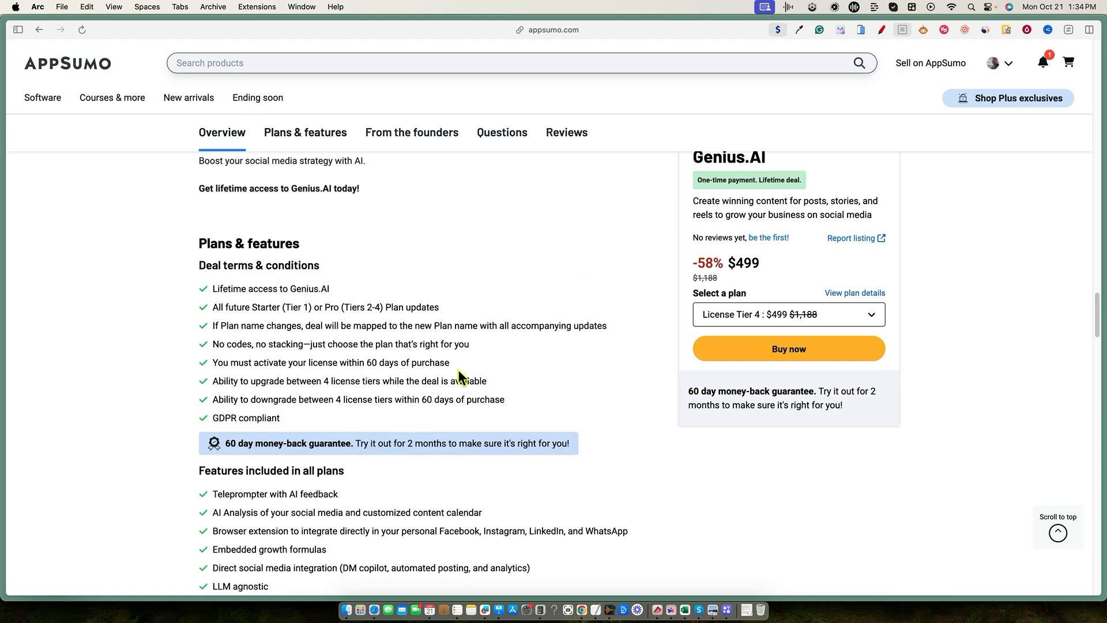
pyautogui.scroll(-10, 623, 470)
pyautogui.scroll(1, 507, 358)
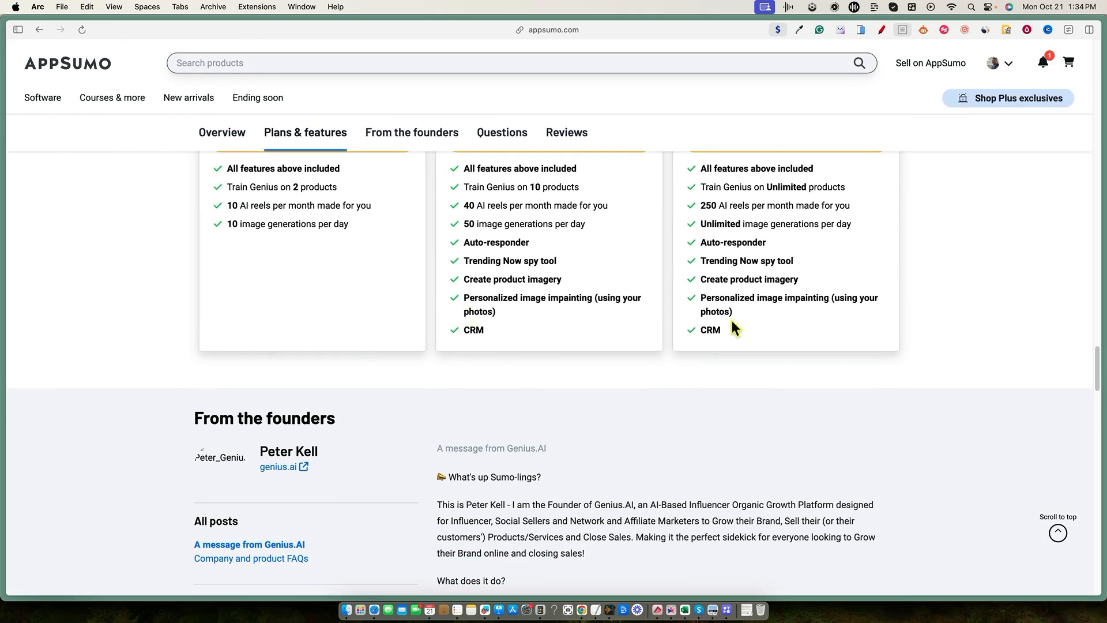
pyautogui.scroll(3, 466, 299)
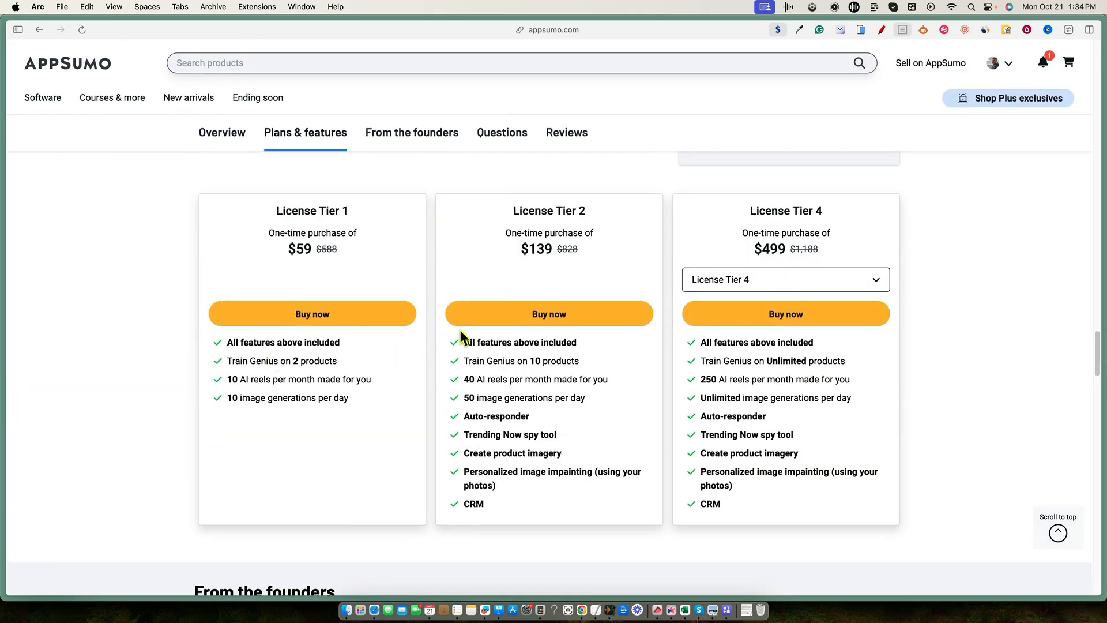
pyautogui.scroll(2, 459, 338)
pyautogui.scroll(5, 460, 329)
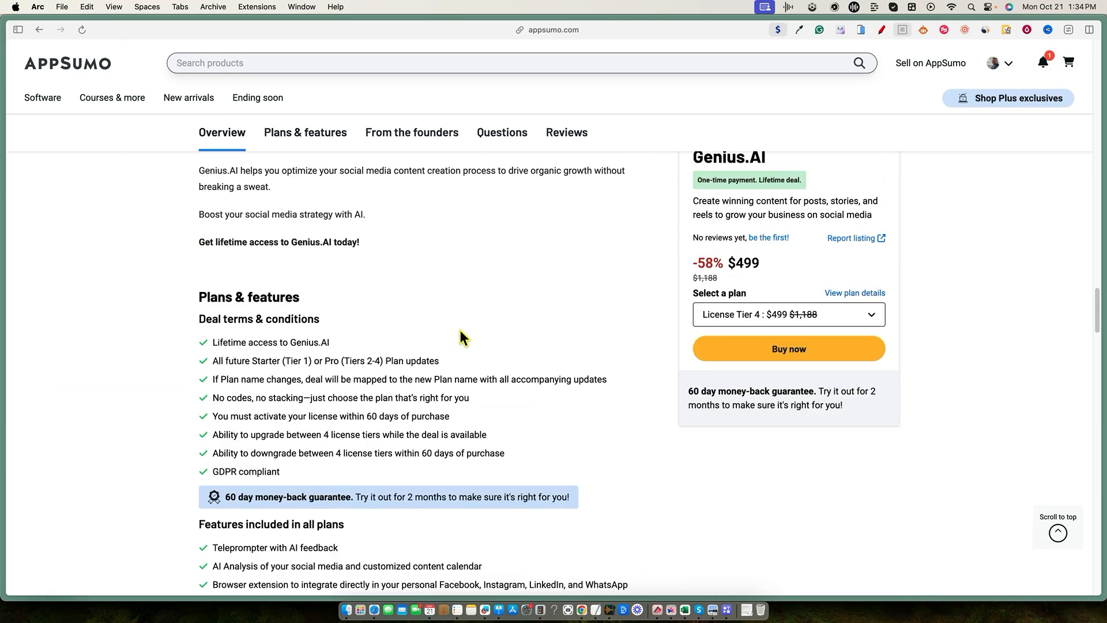
pyautogui.scroll(4, 461, 338)
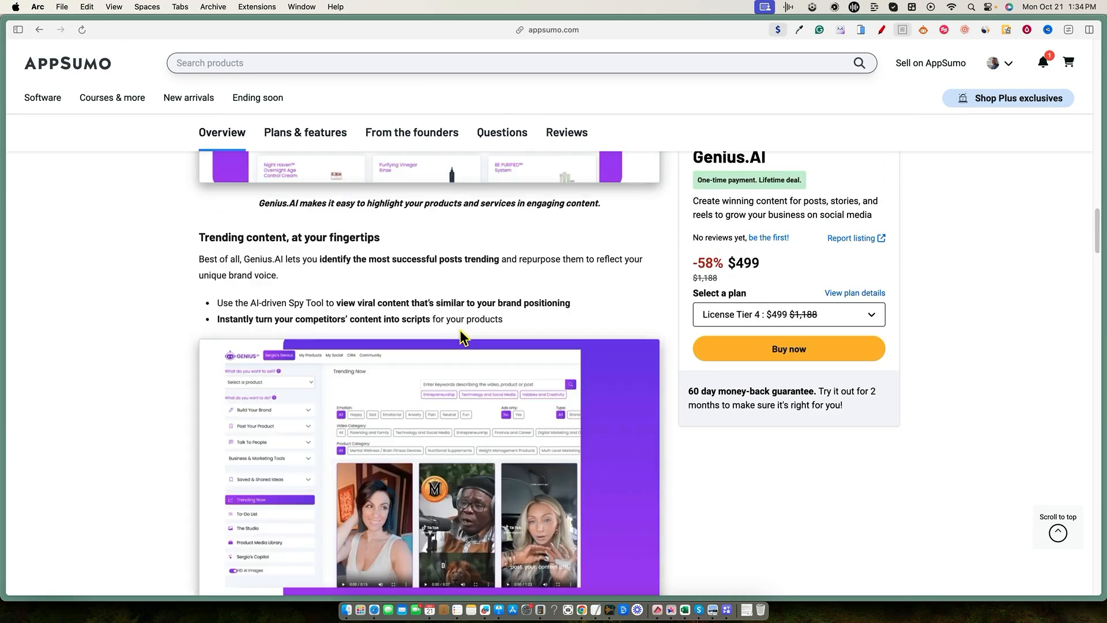
# Examine the overview's trending, video and brand-training sections on AppSumo, enlarging the personality-test screenshot and returning to the start of the deal page
pyautogui.scroll(-1, 461, 335)
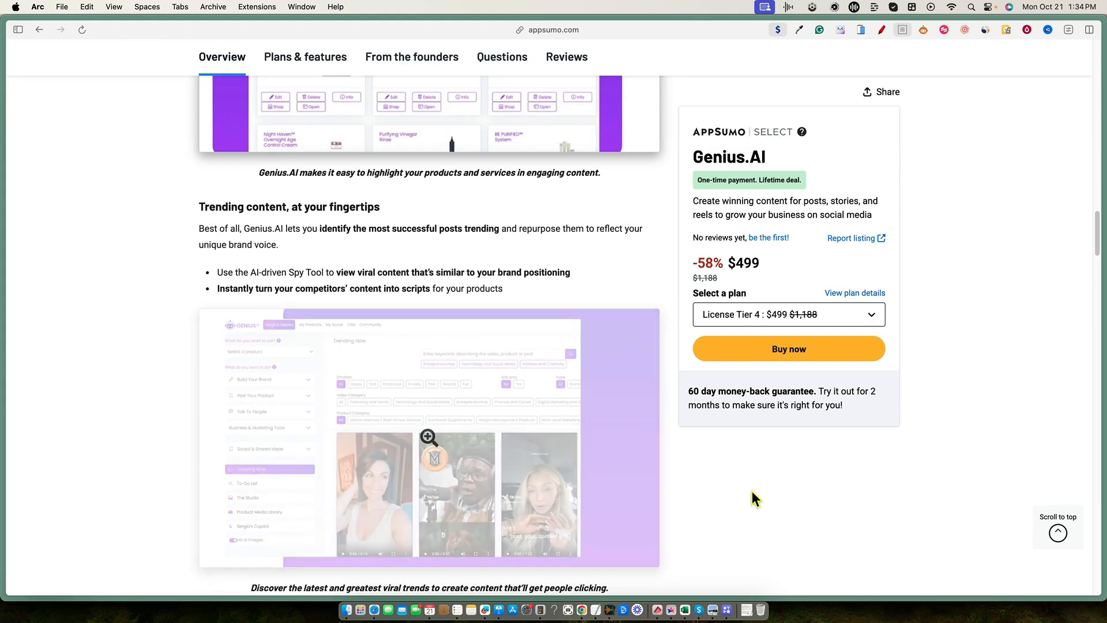
pyautogui.scroll(5, 721, 471)
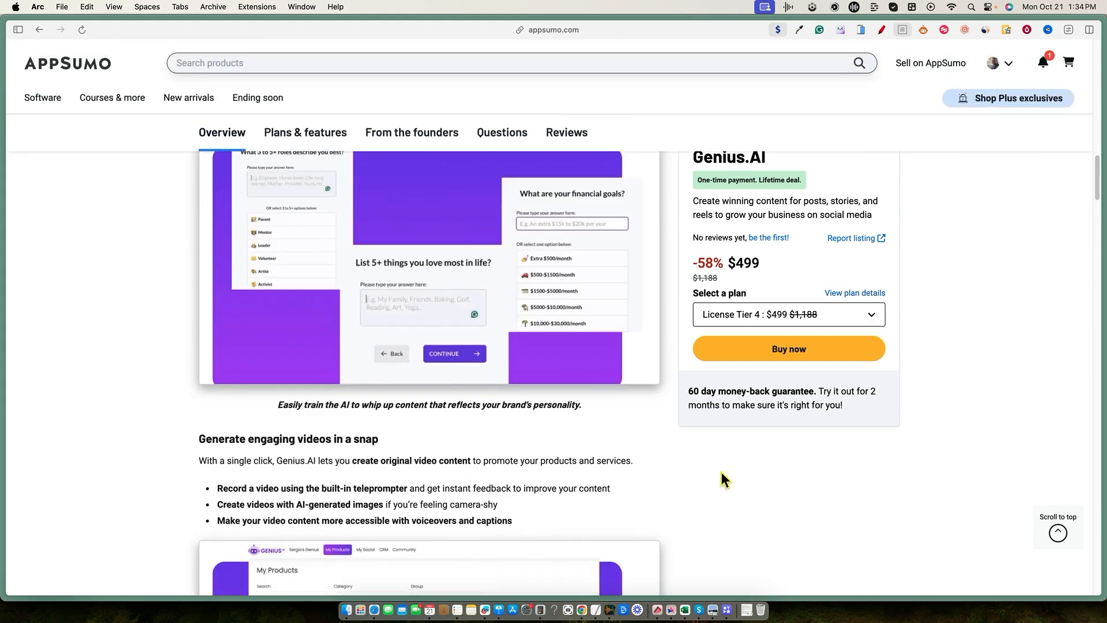
pyautogui.scroll(1, 721, 480)
pyautogui.scroll(1, 721, 472)
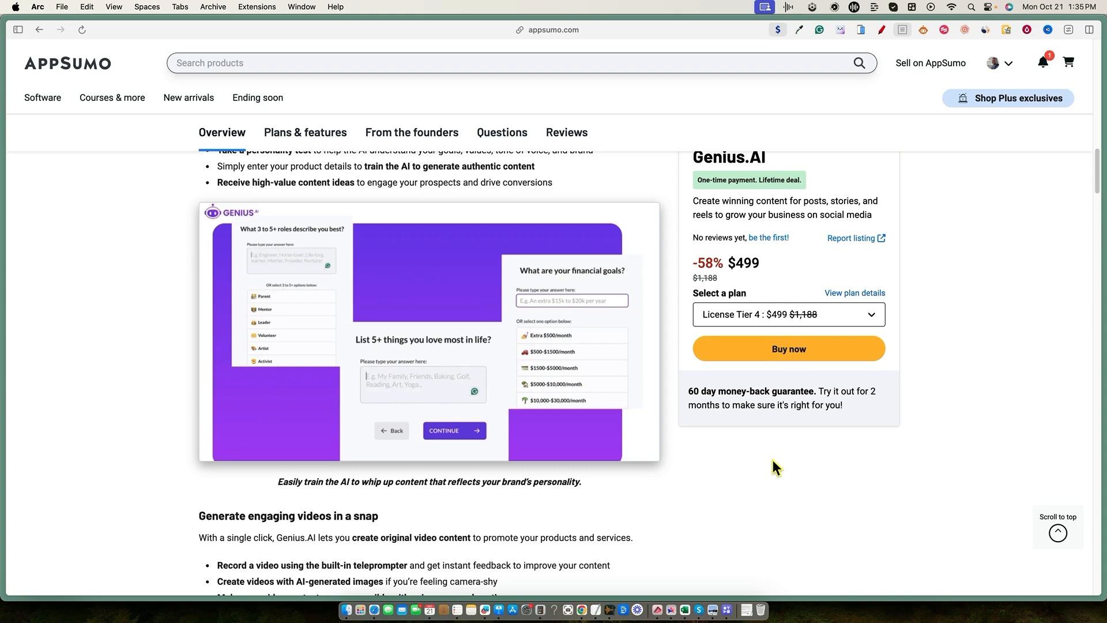
pyautogui.click(426, 339)
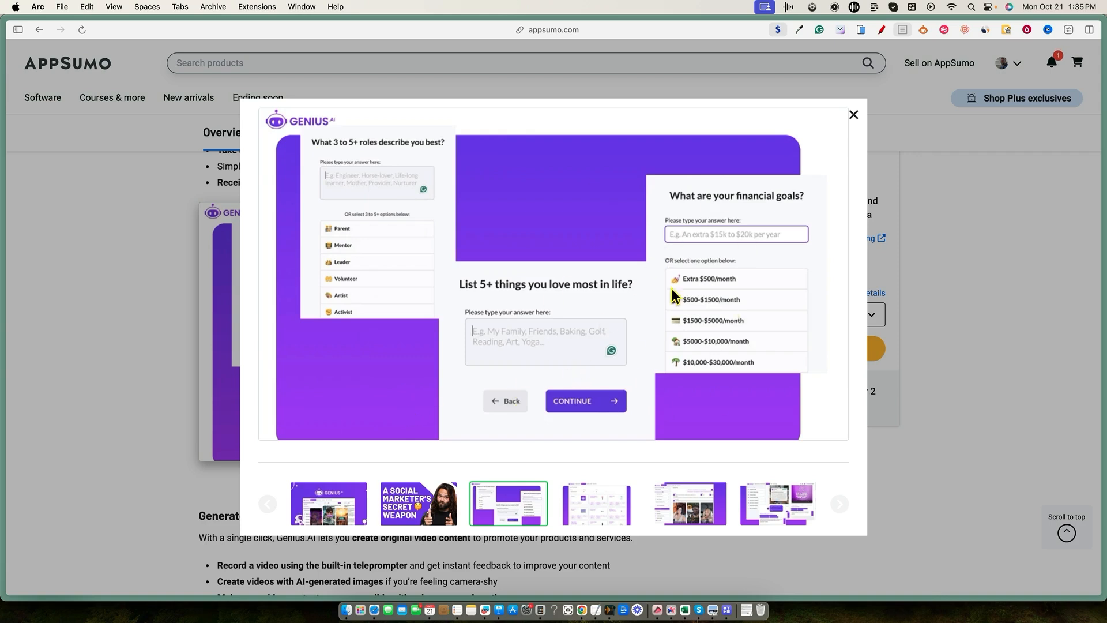
pyautogui.click(854, 119)
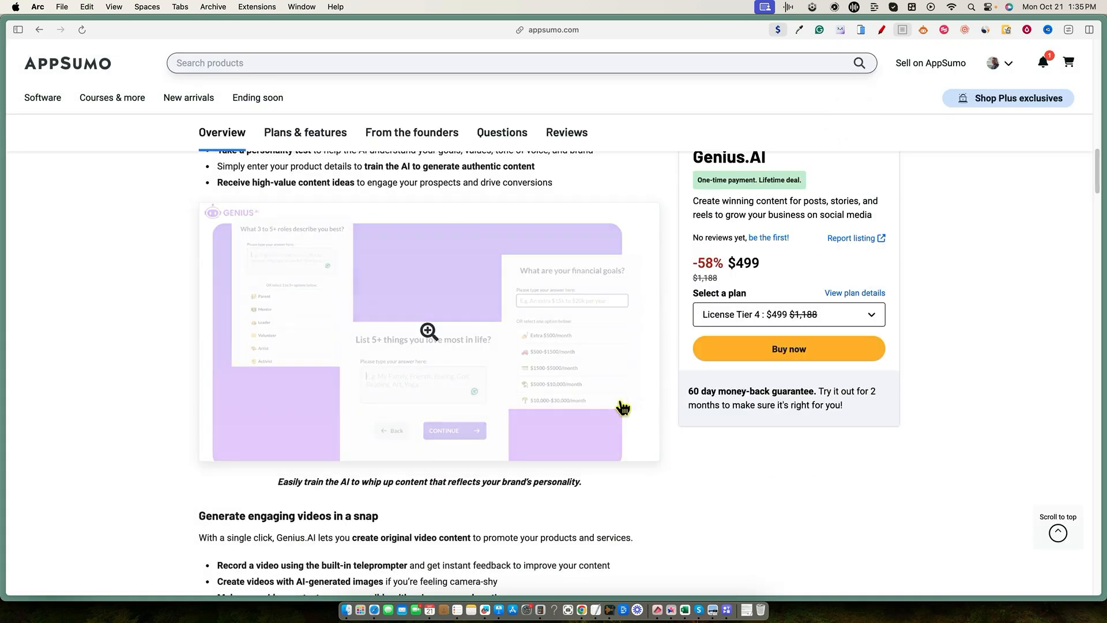
pyautogui.scroll(5, 605, 404)
pyautogui.scroll(5, 627, 402)
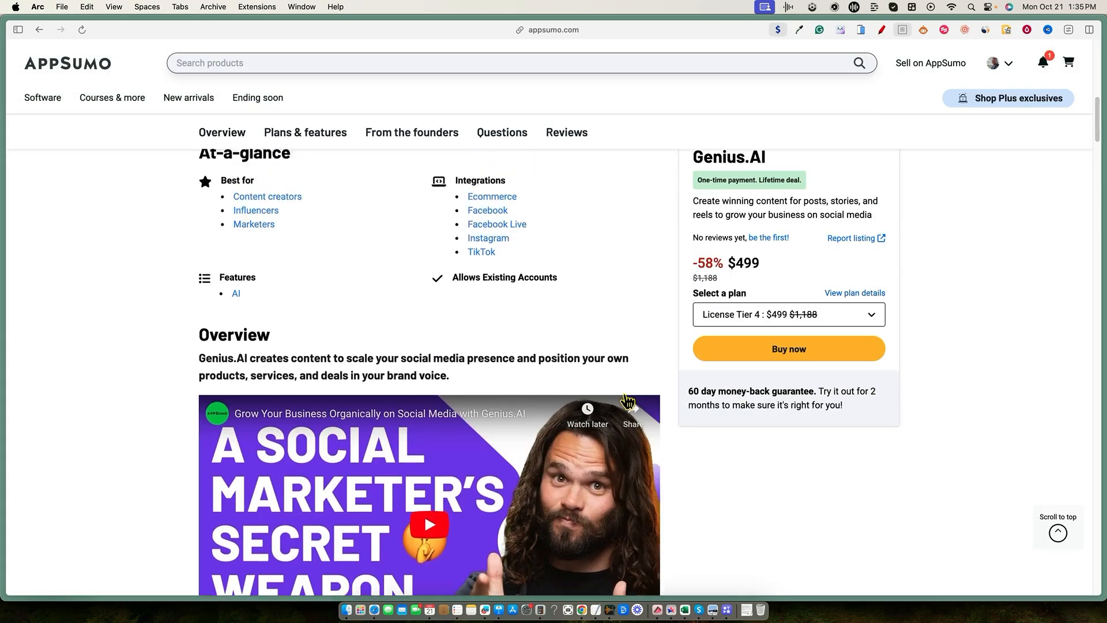
pyautogui.scroll(5, 627, 402)
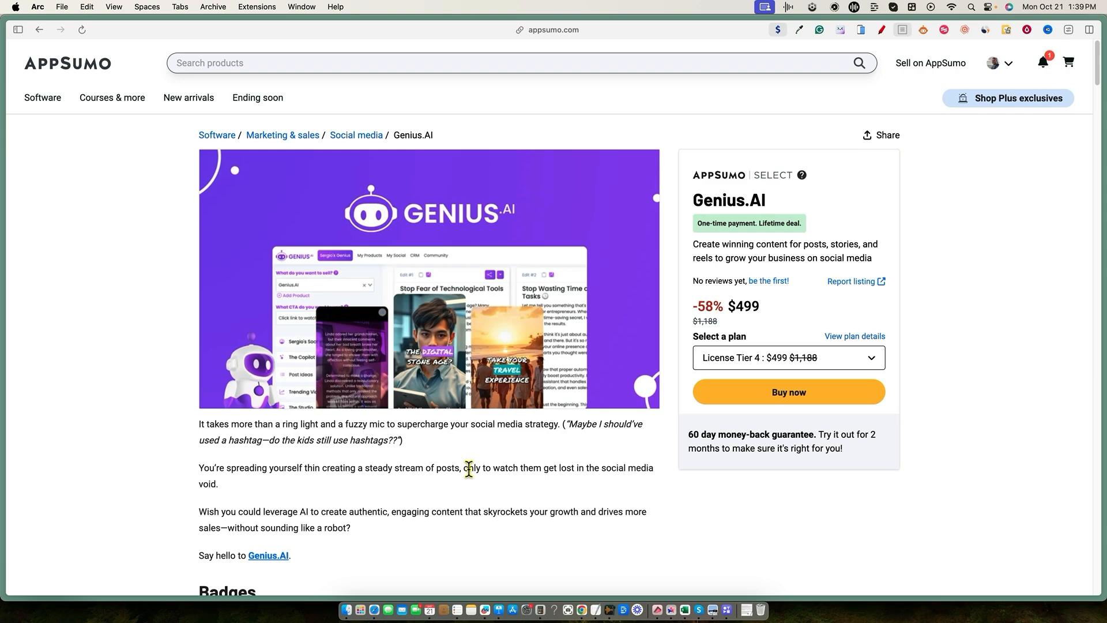
# Switch to the LearnWire Instagram profile and look through its reels and its posts grid
pyautogui.moveTo(4, 328)
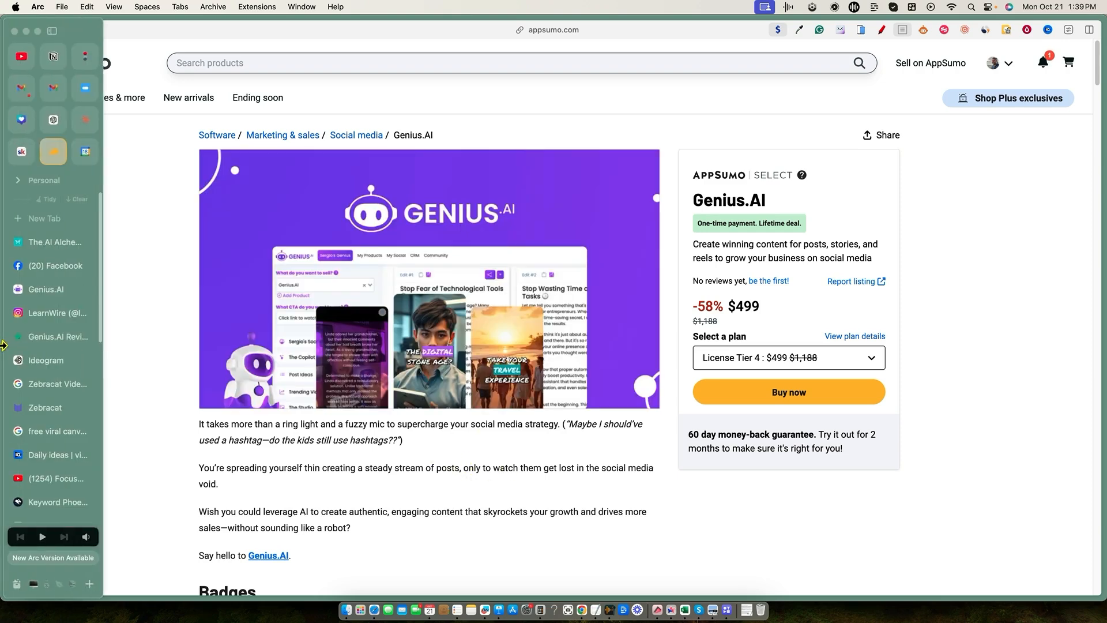
pyautogui.click(51, 318)
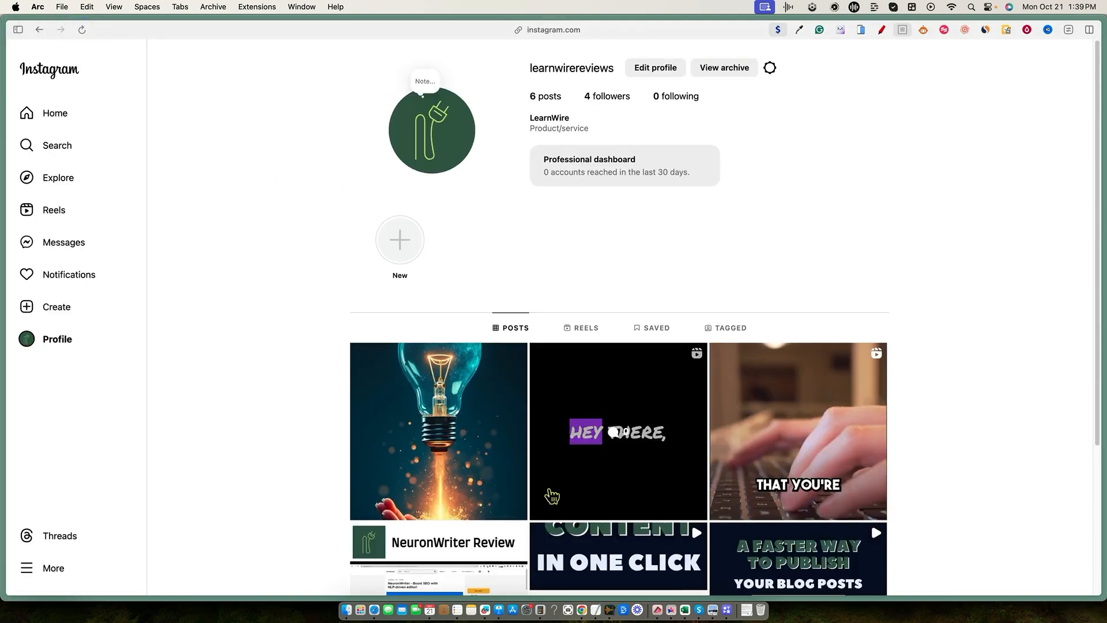
pyautogui.click(597, 328)
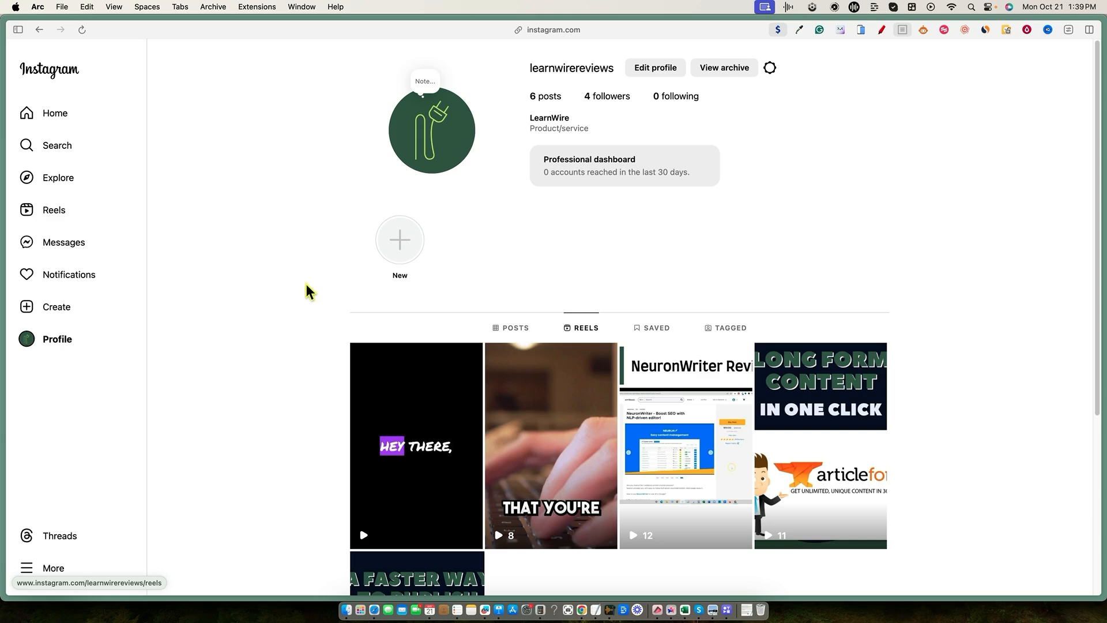
pyautogui.click(521, 333)
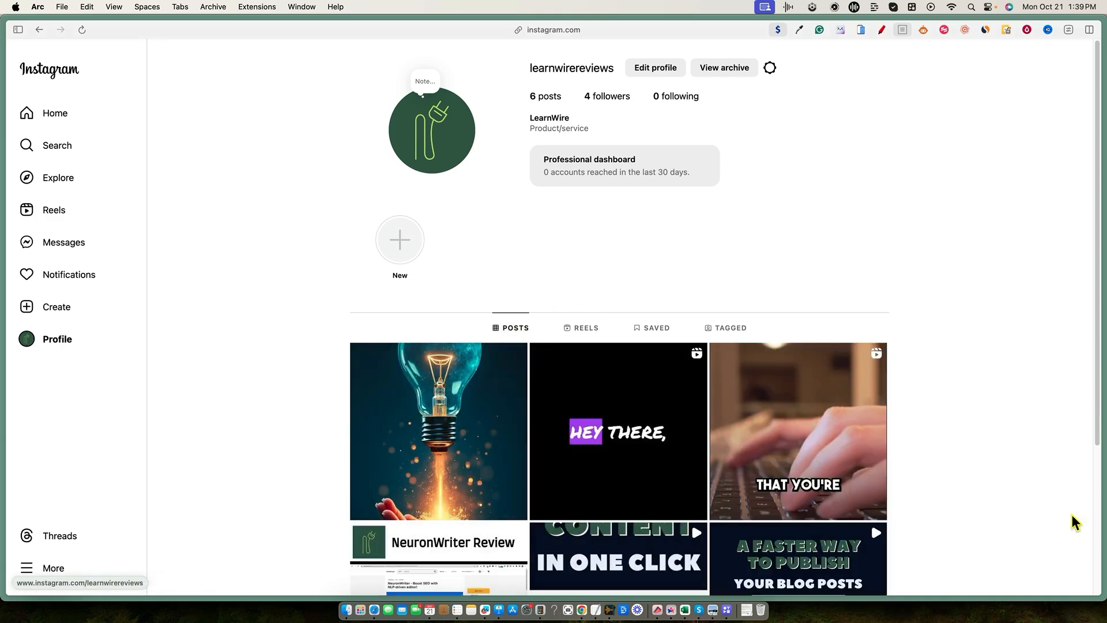
# Open the light bulb image post, read through its caption, call to action and hashtags, and close the post
pyautogui.click(478, 456)
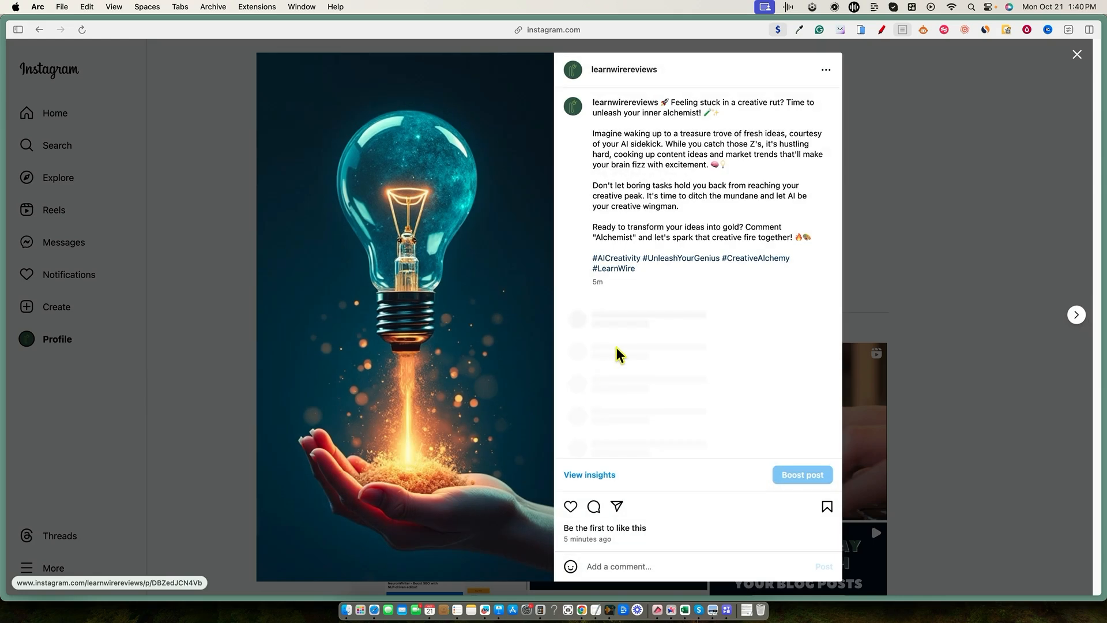
pyautogui.moveTo(595, 134); pyautogui.dragTo(744, 167)
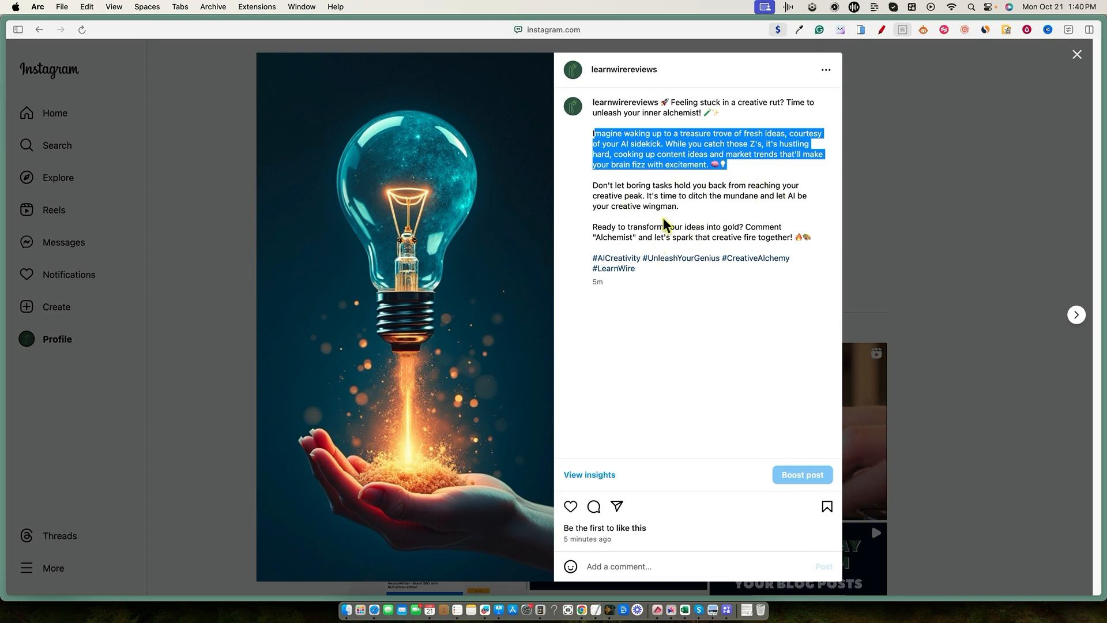
pyautogui.moveTo(724, 196); pyautogui.dragTo(806, 197)
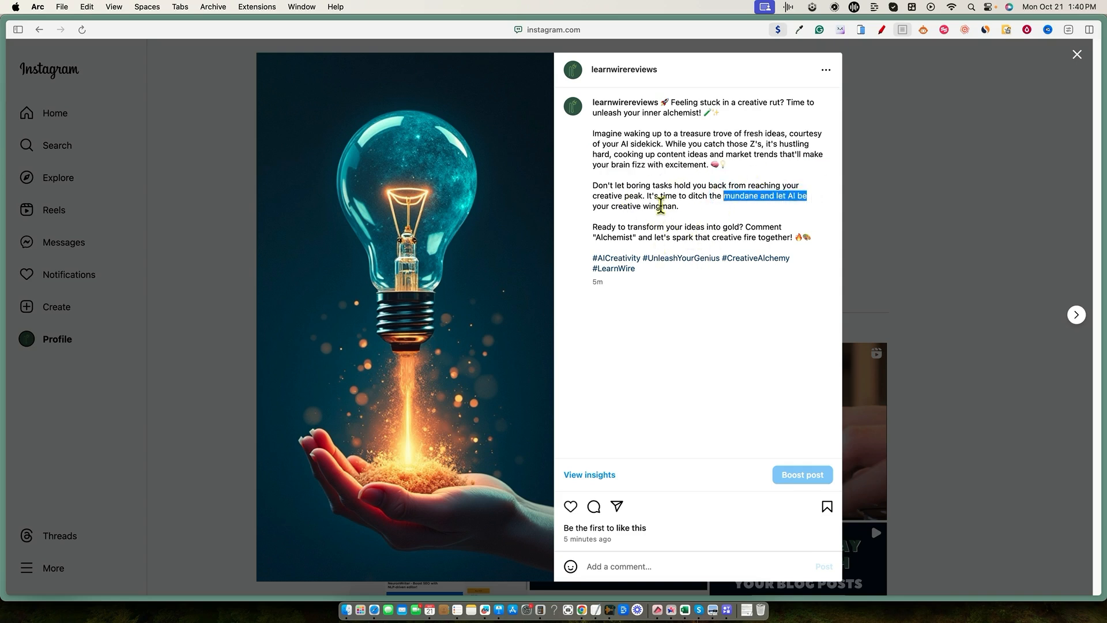
pyautogui.click(649, 208)
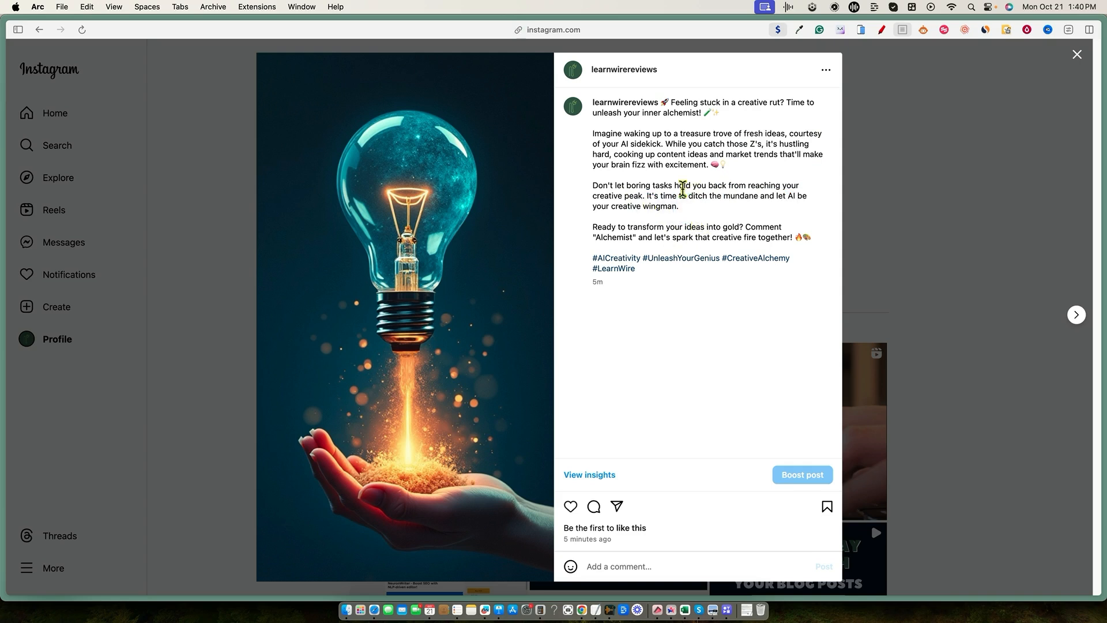
pyautogui.moveTo(620, 165); pyautogui.dragTo(669, 176)
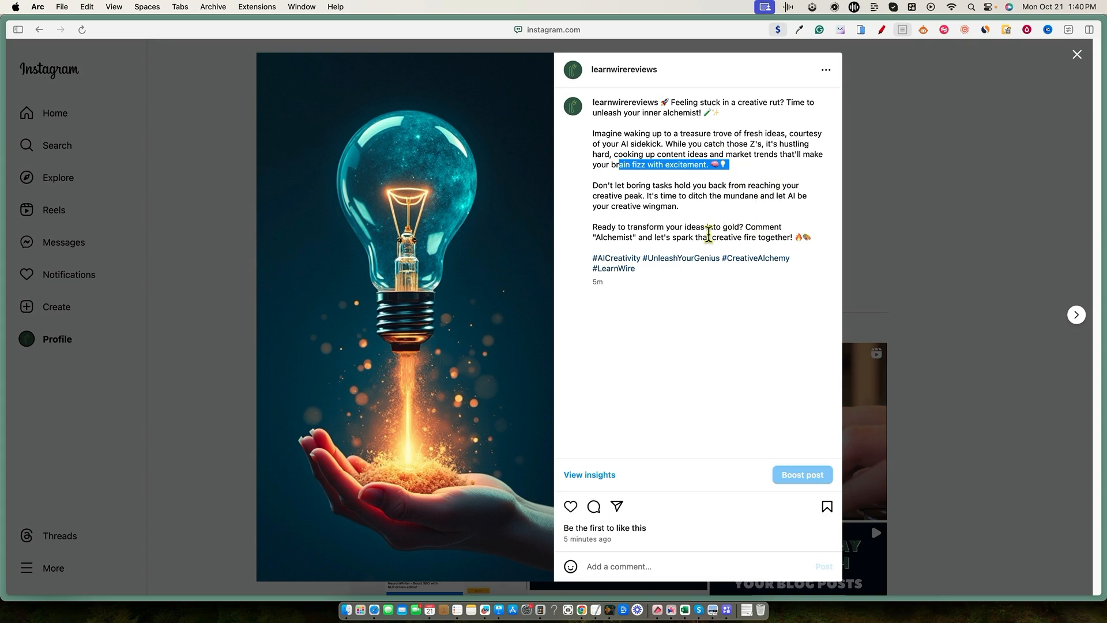
pyautogui.moveTo(605, 227); pyautogui.dragTo(779, 274)
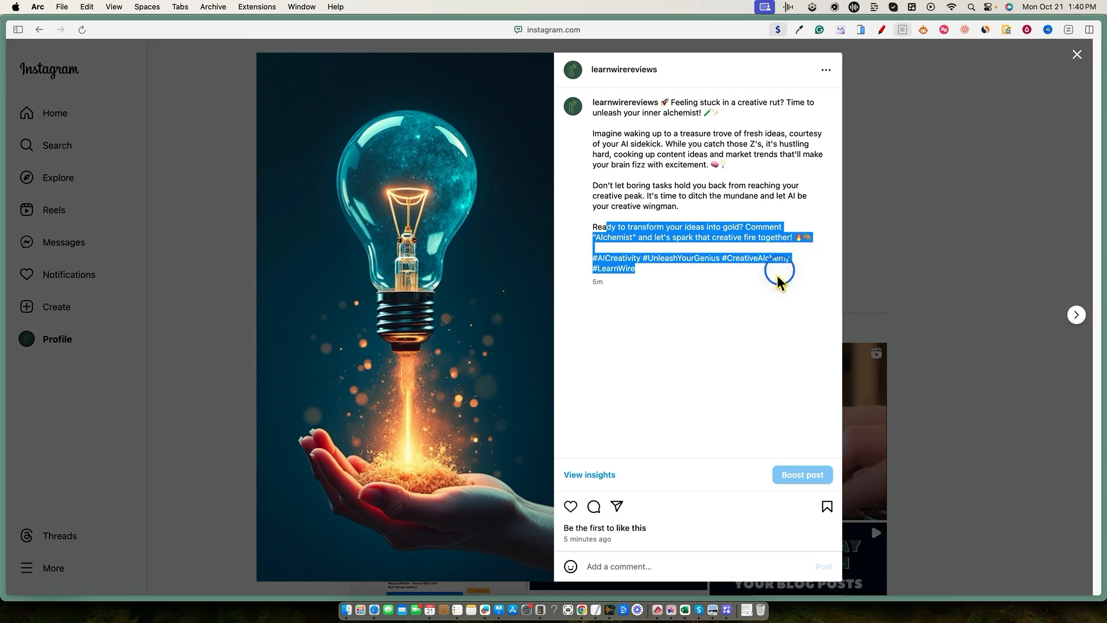
pyautogui.click(611, 229)
pyautogui.moveTo(596, 236); pyautogui.dragTo(706, 238)
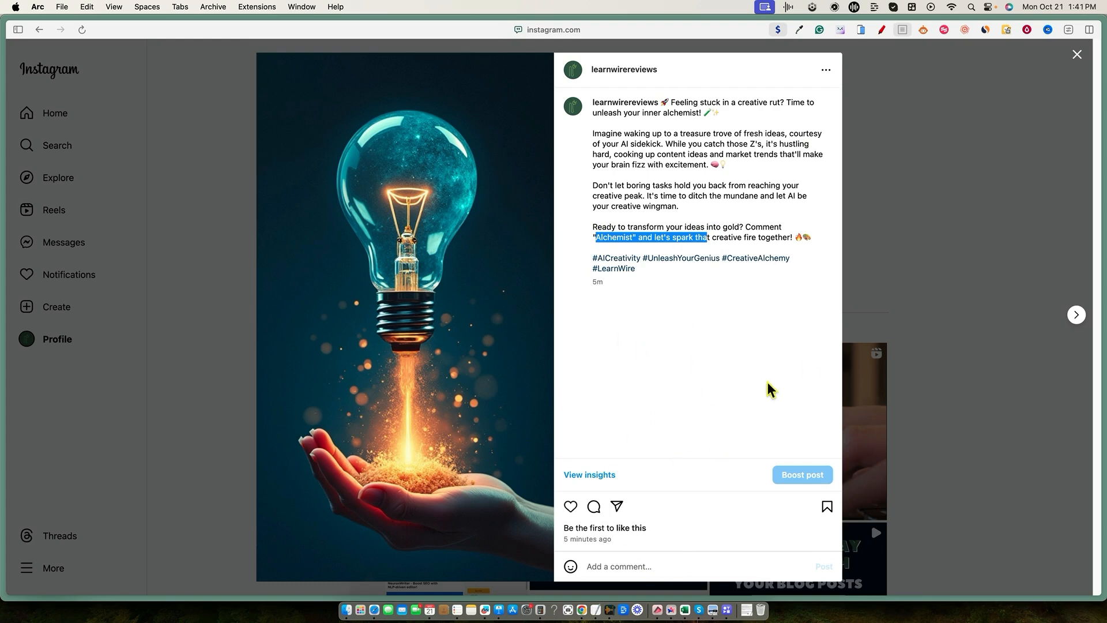
pyautogui.click(190, 353)
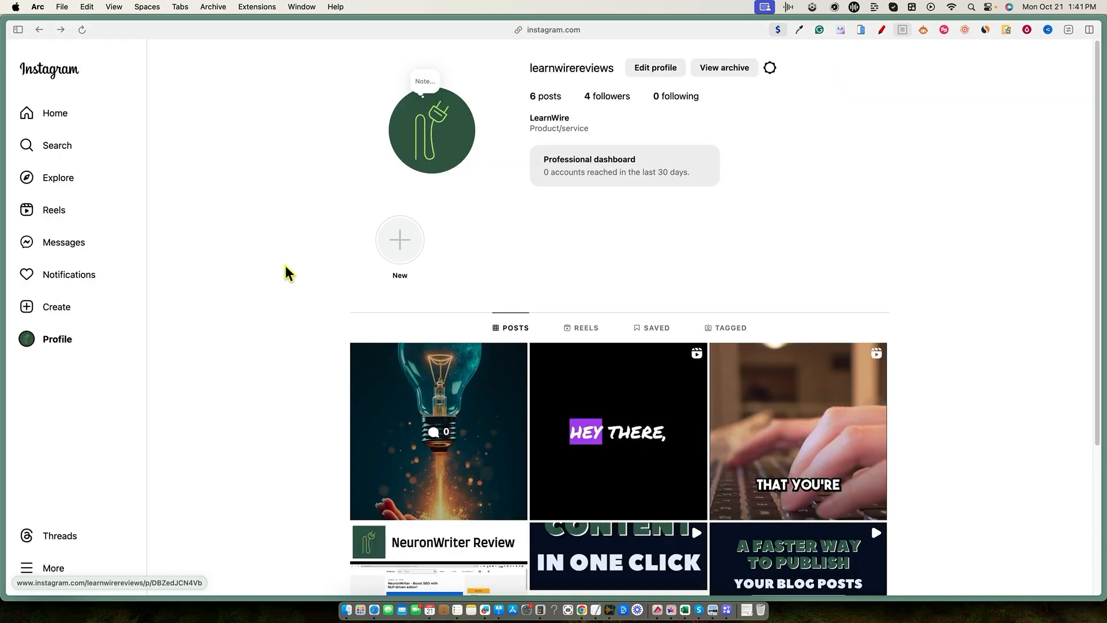